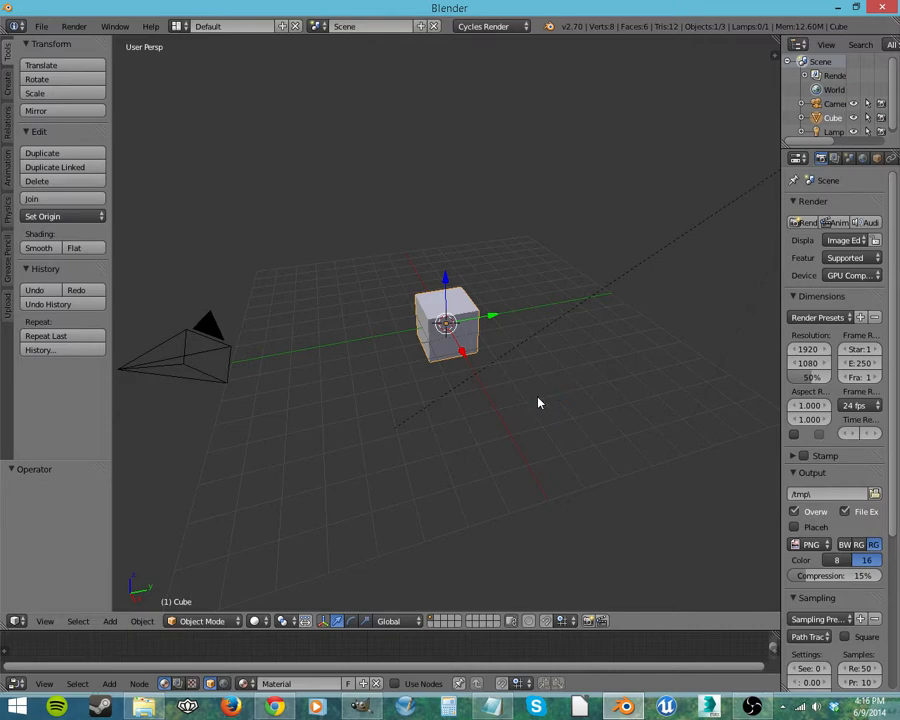
- Delete the default cube and add a Monkey mesh in its place at the scene origin
key("x")
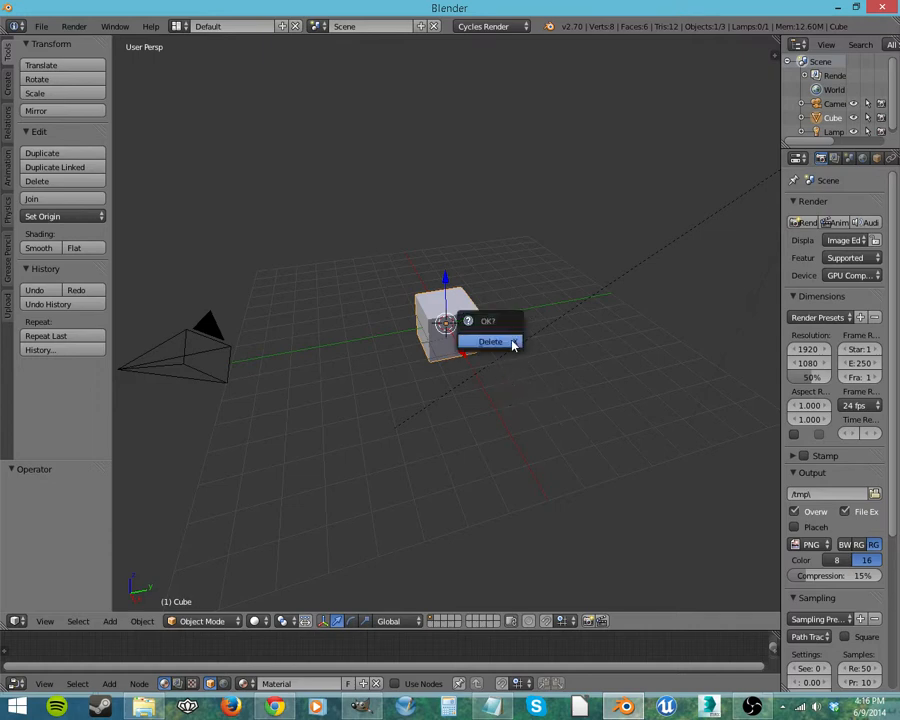
left_click(505, 345)
key("shift+a")
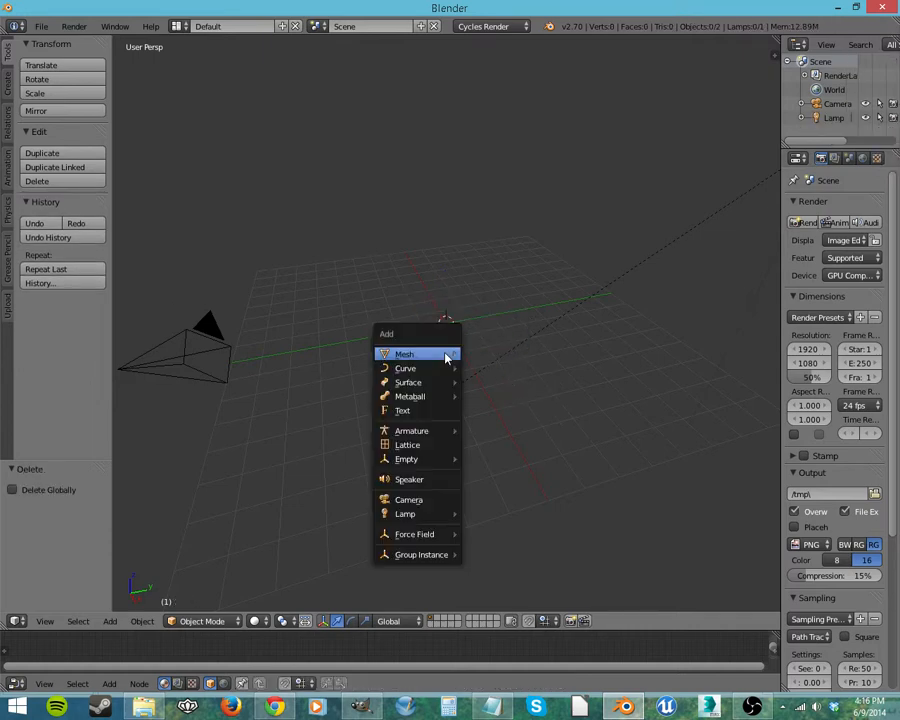
mouse_move(446, 357)
left_click(536, 476)
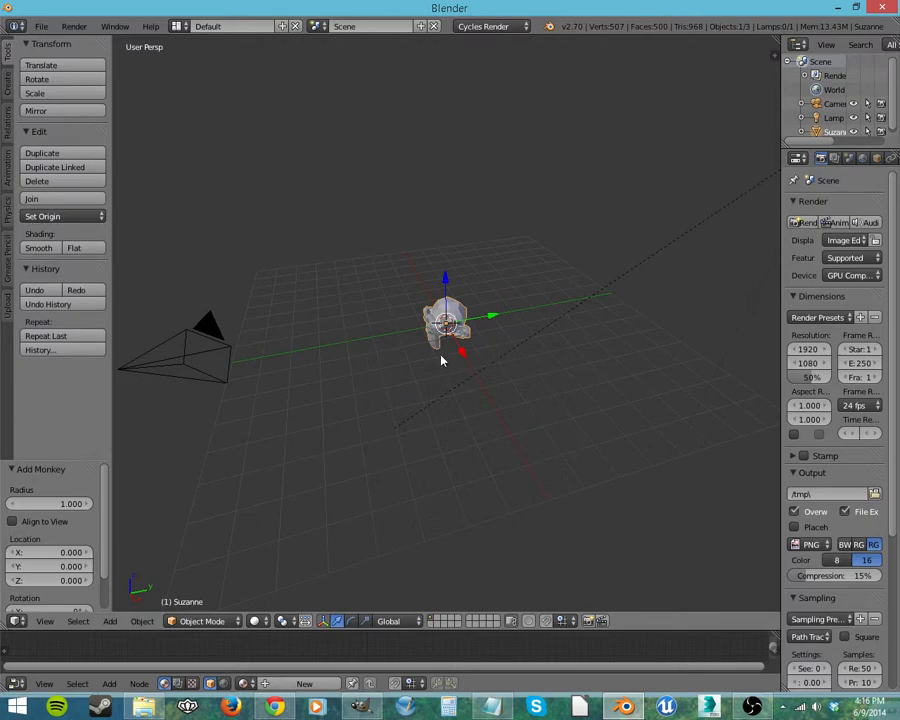
scroll(442, 360, "up", 4)
middle_click_drag(442, 360, 576, 358)
- Enter Edit Mode on the monkey, clear the selection and select all linked geometry of both eyes
key("Tab")
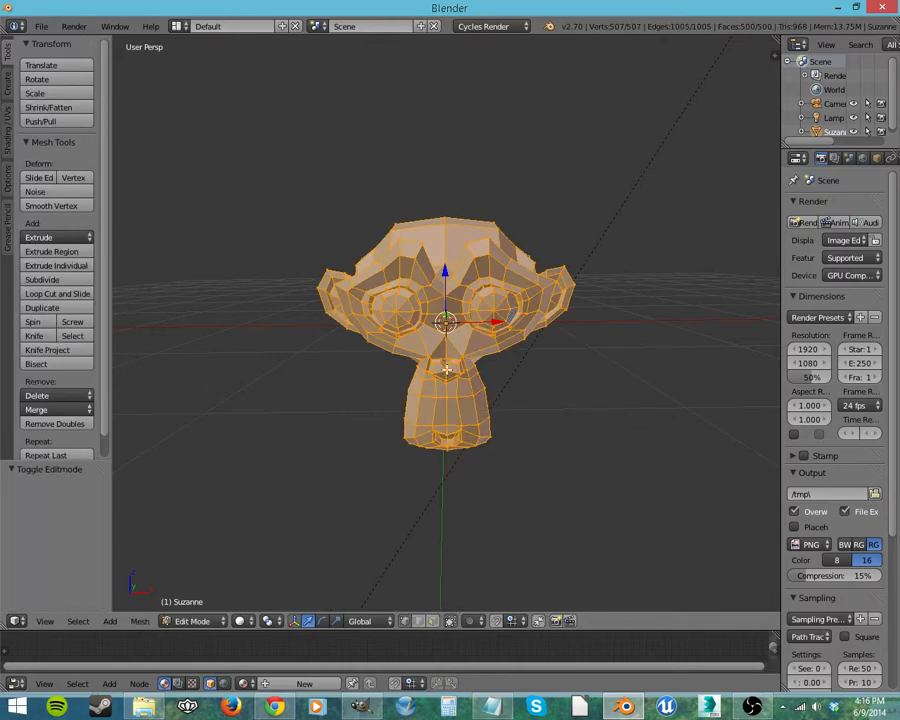
scroll(500, 370, "up", 4)
middle_click_drag(465, 385, 465, 377)
key("a")
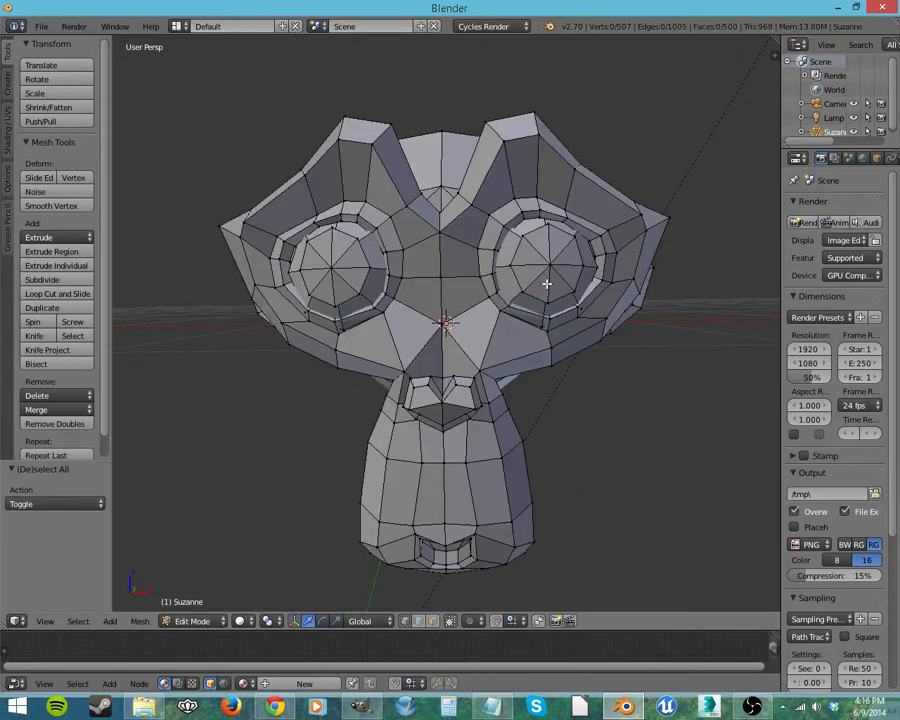
key("l")
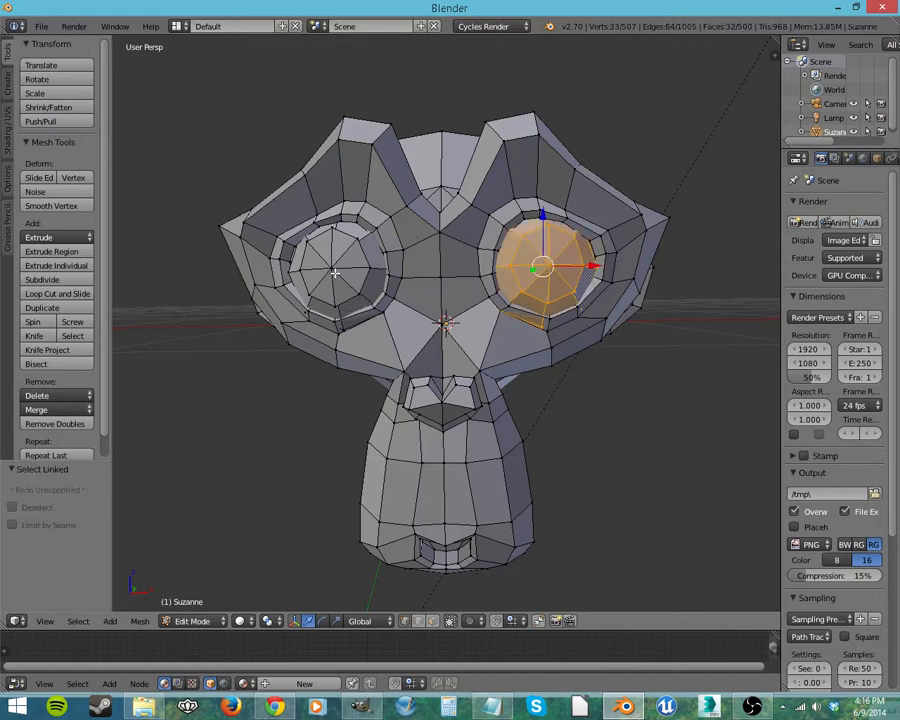
key("l")
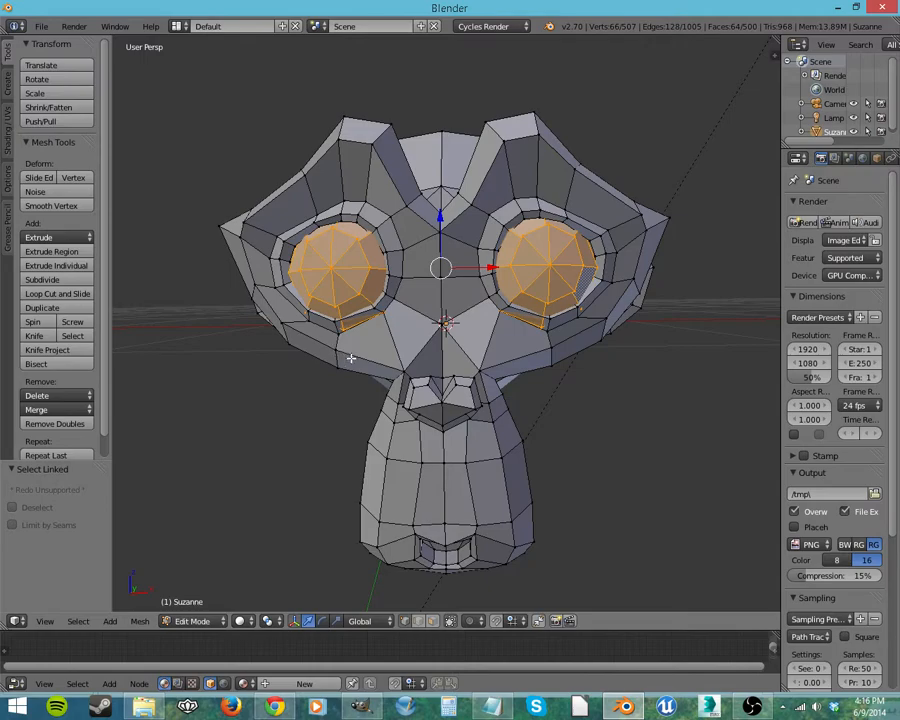
mouse_move(501, 332)
middle_mouse_down()
mouse_move(478, 322)
mouse_move(458, 337)
mouse_move(516, 323)
mouse_move(466, 318)
mouse_move(455, 333)
mouse_move(502, 320)
middle_mouse_up()
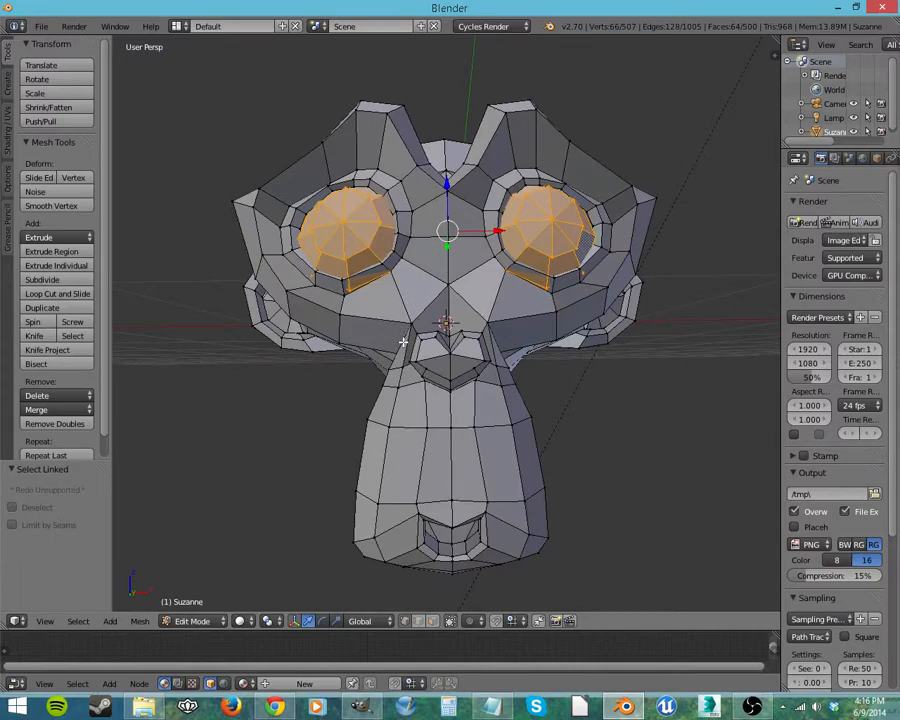
middle_click_drag(403, 342, 475, 320)
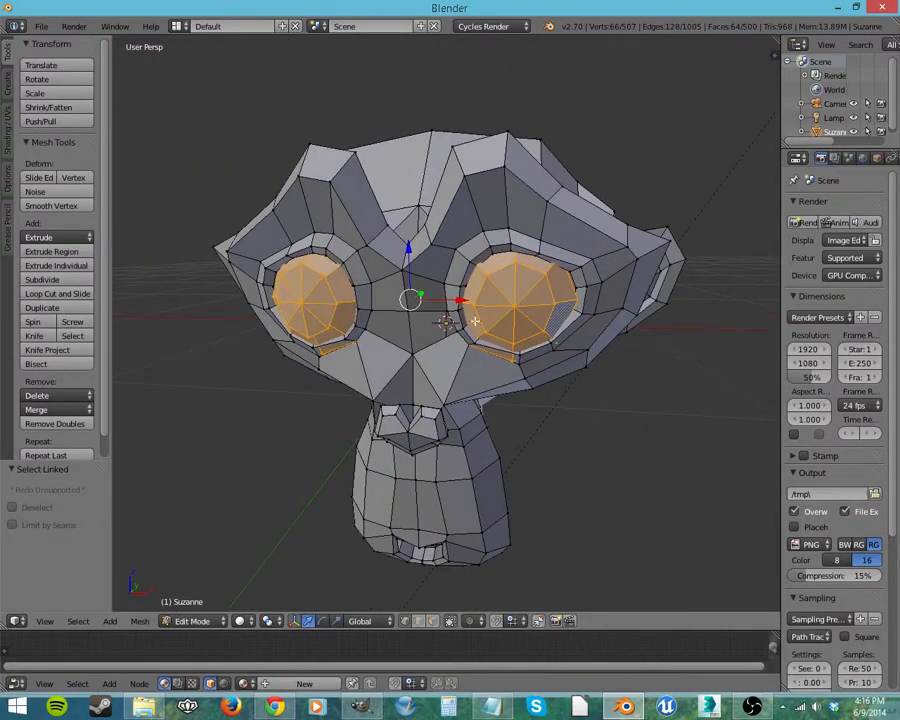
middle_click_drag(297, 293, 245, 339)
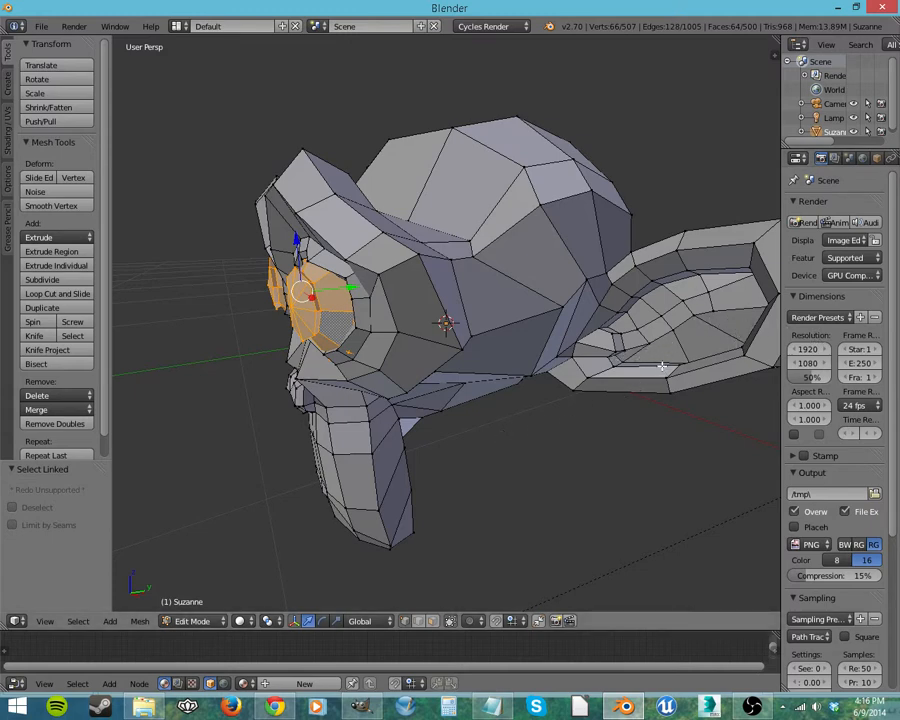
- Select an edge loop on one of the monkey's ears
right_click(712, 308, "alt")
middle_click_drag(714, 365, 587, 305)
middle_click_drag(613, 376, 502, 418)
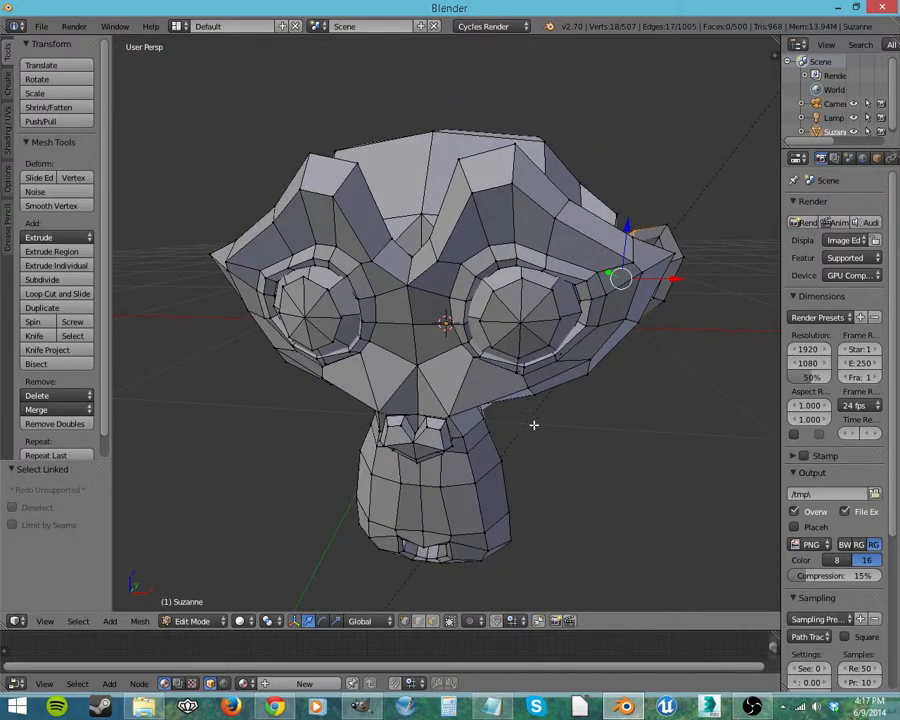
mouse_move(513, 404)
middle_mouse_down()
mouse_move(488, 403)
mouse_move(525, 401)
middle_mouse_up()
- Select the whole monkey mesh and UV-map it with the Unwrap method
key("a")
key("a")
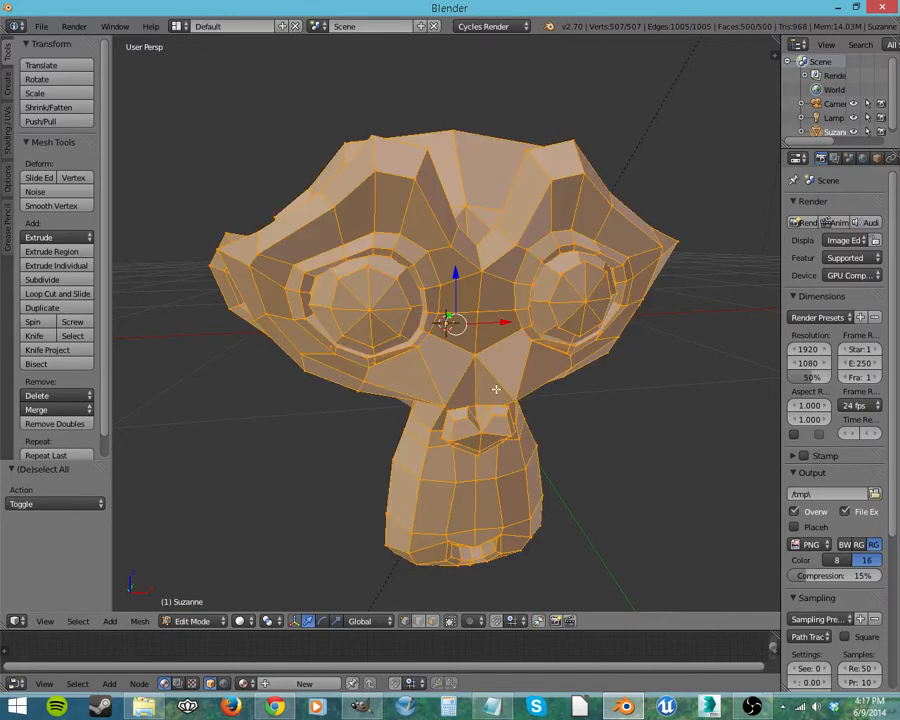
key("u")
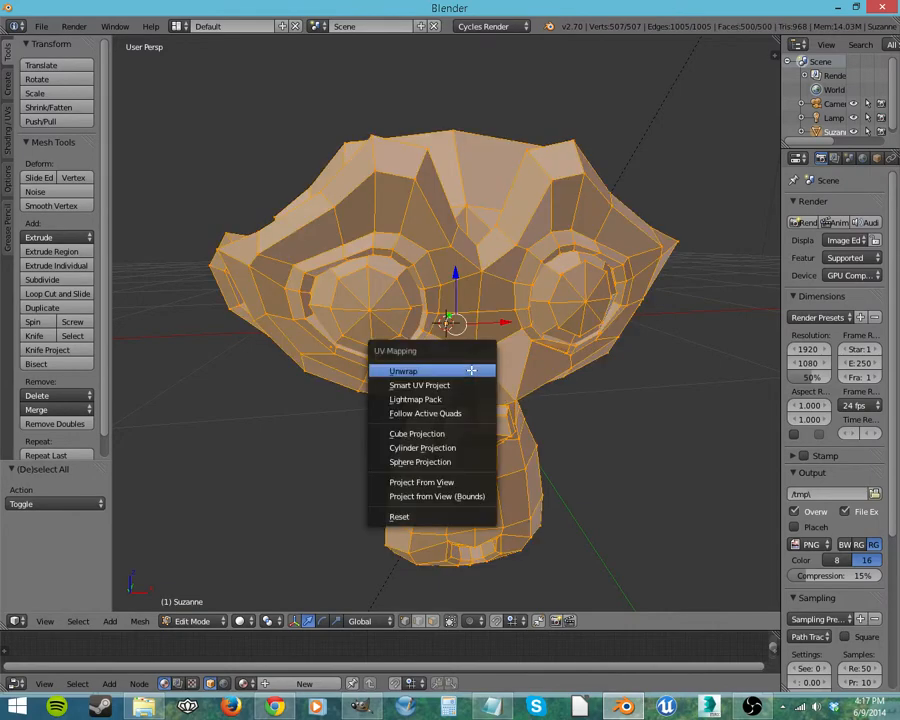
left_click(471, 370)
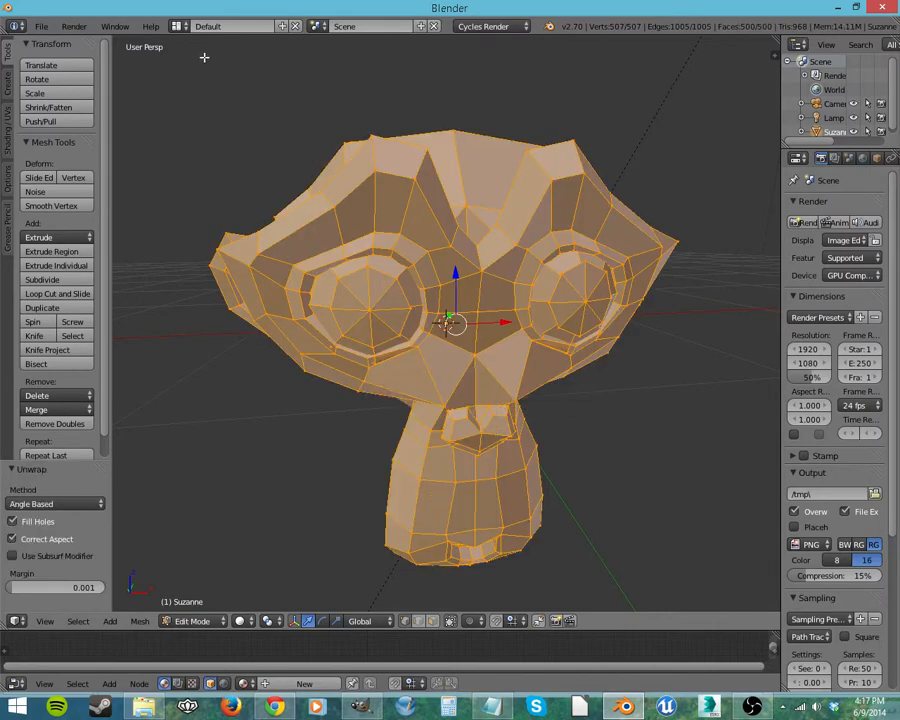
- Switch the screen layout to UV Editing
left_click(177, 26)
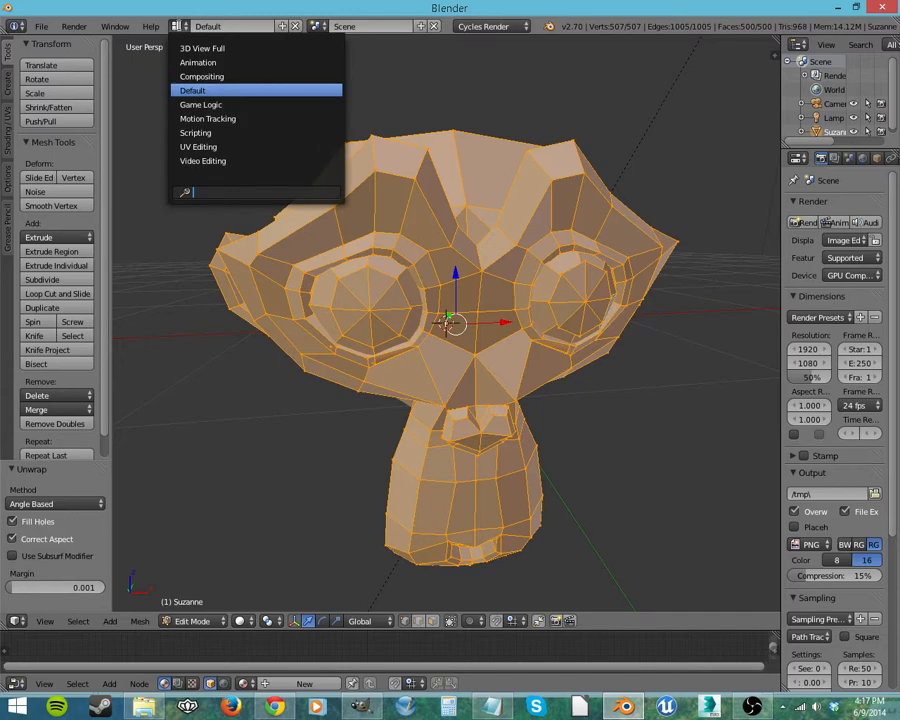
left_click(205, 134)
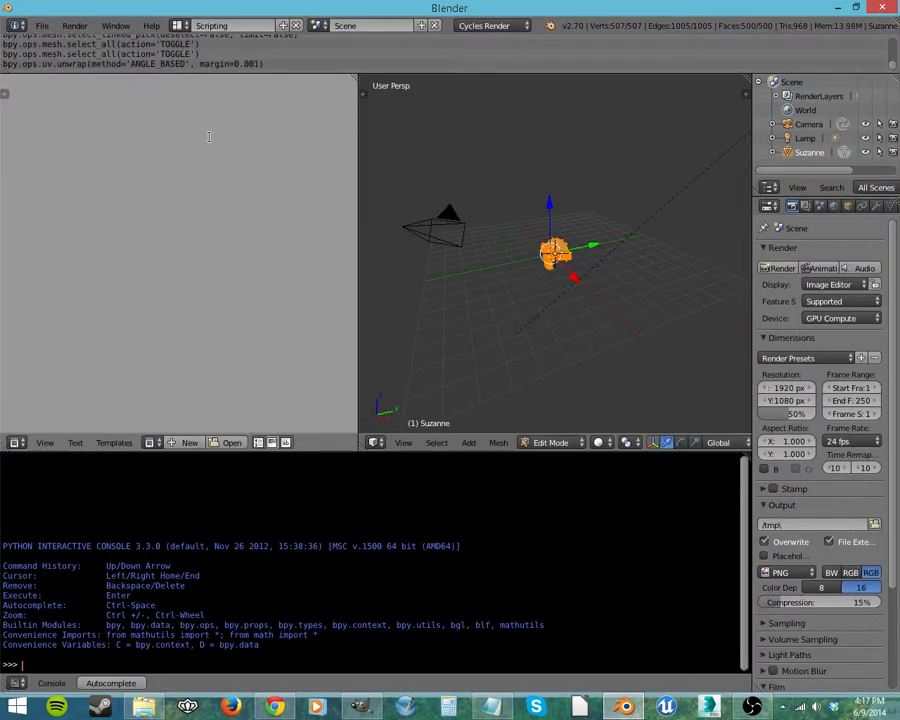
left_click(177, 26)
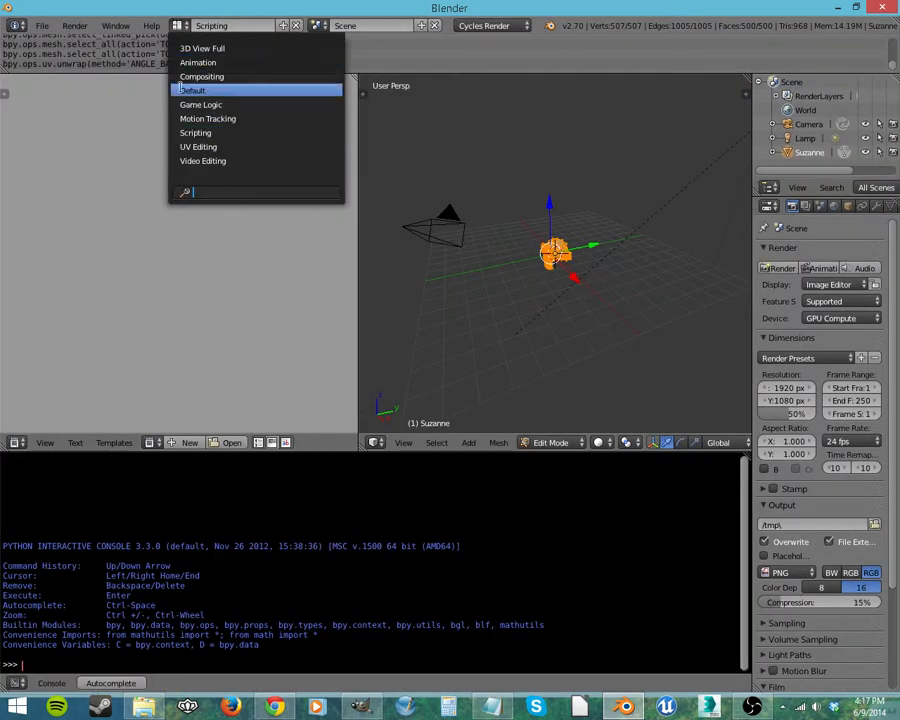
left_click(205, 146)
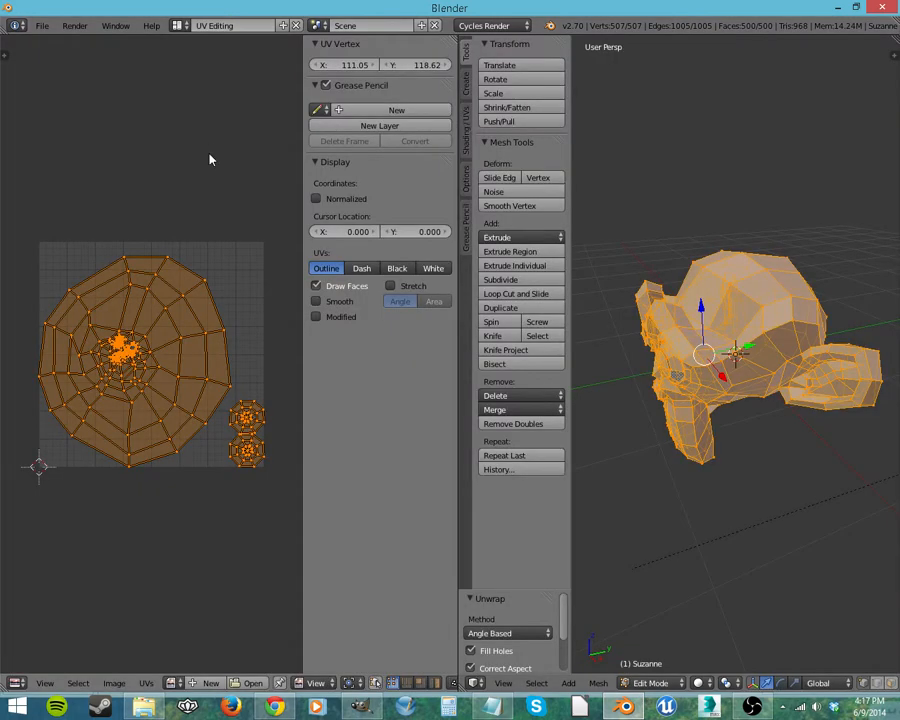
- Hide the side panels of the UV editor and the 3D view, and widen the UV editor
key("n")
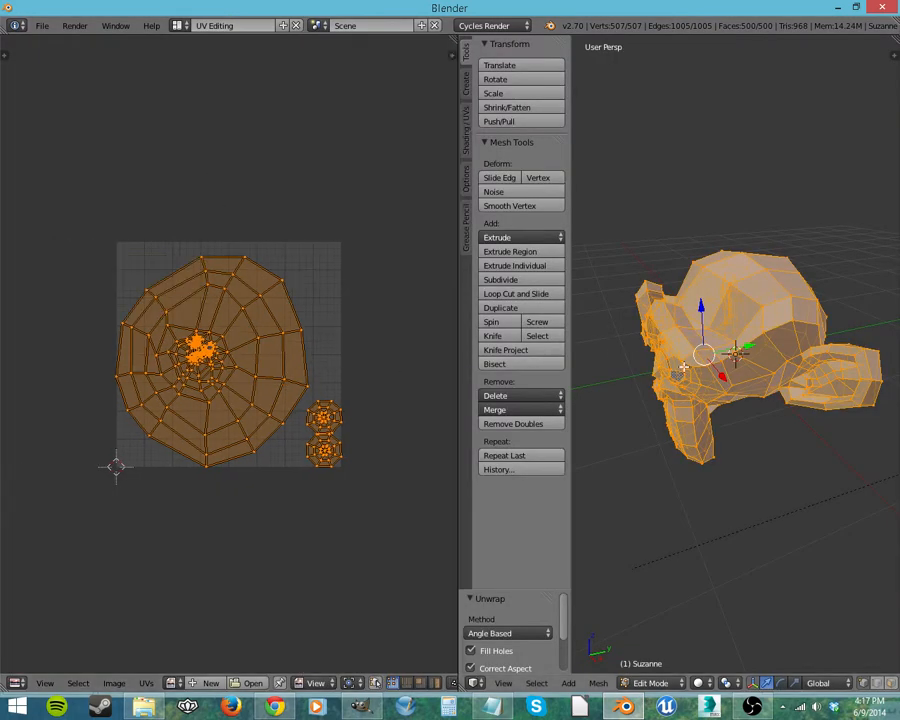
key("t")
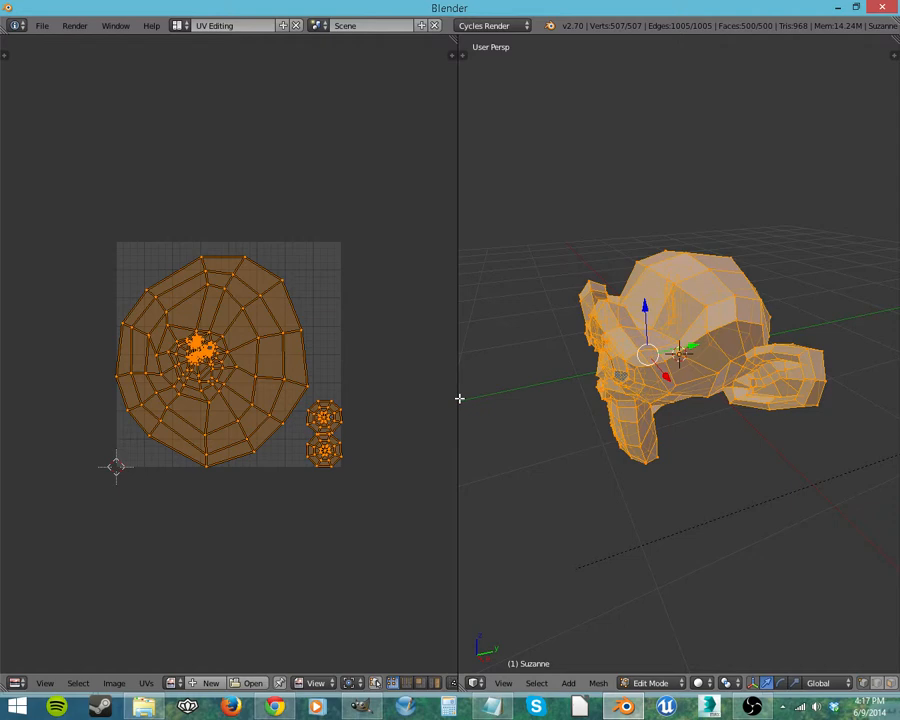
left_click_drag(459, 398, 616, 398)
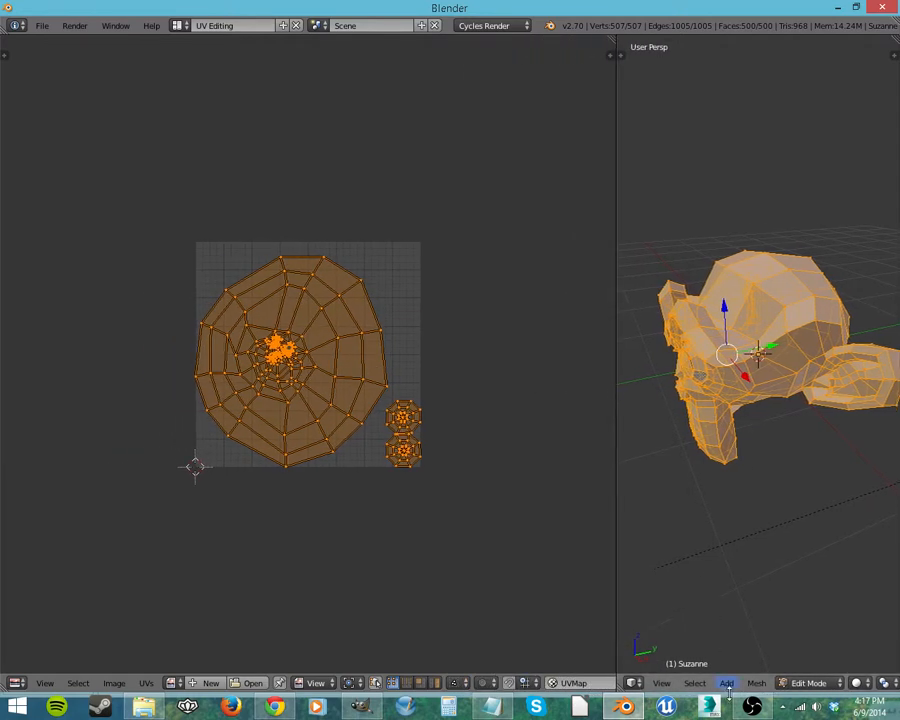
- Split the 3D view into two stacked views and set the upper one to rendered shading, enlarged and facing the monkey's face
mouse_move(620, 682)
left_mouse_down()
mouse_move(639, 378)
mouse_move(662, 207)
mouse_move(668, 216)
left_mouse_up()
key("shift+z")
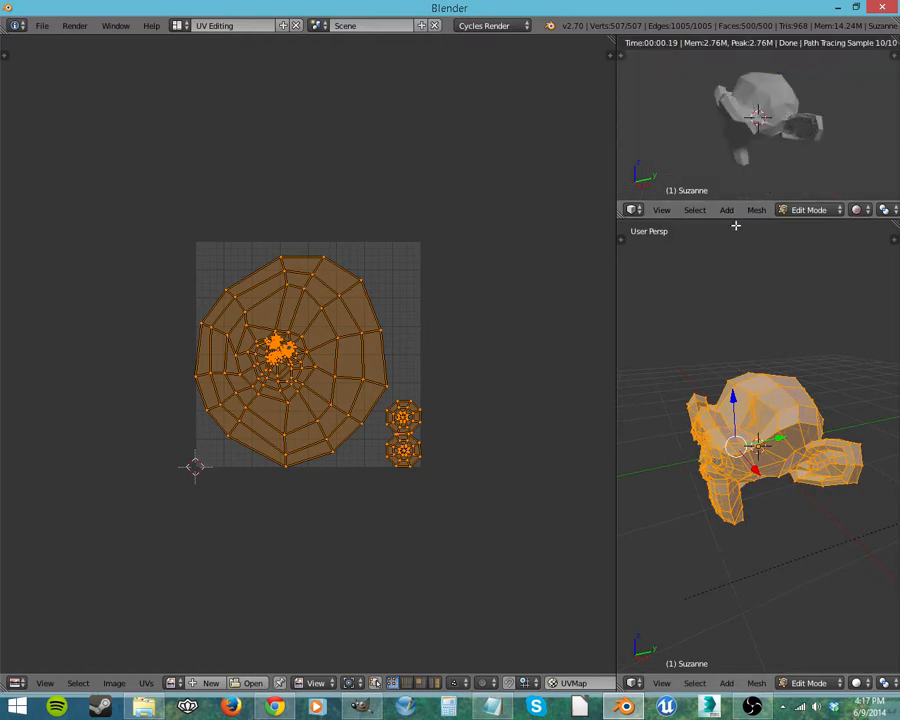
middle_click_drag(776, 144, 886, 143)
scroll(830, 145, "up", 3)
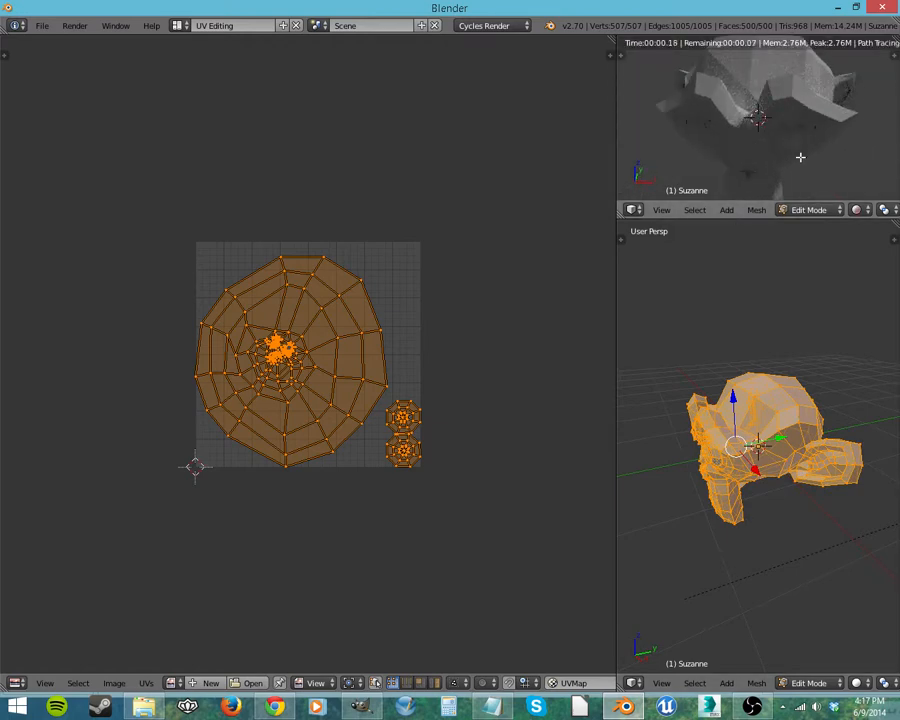
middle_click_drag(800, 157, 798, 141)
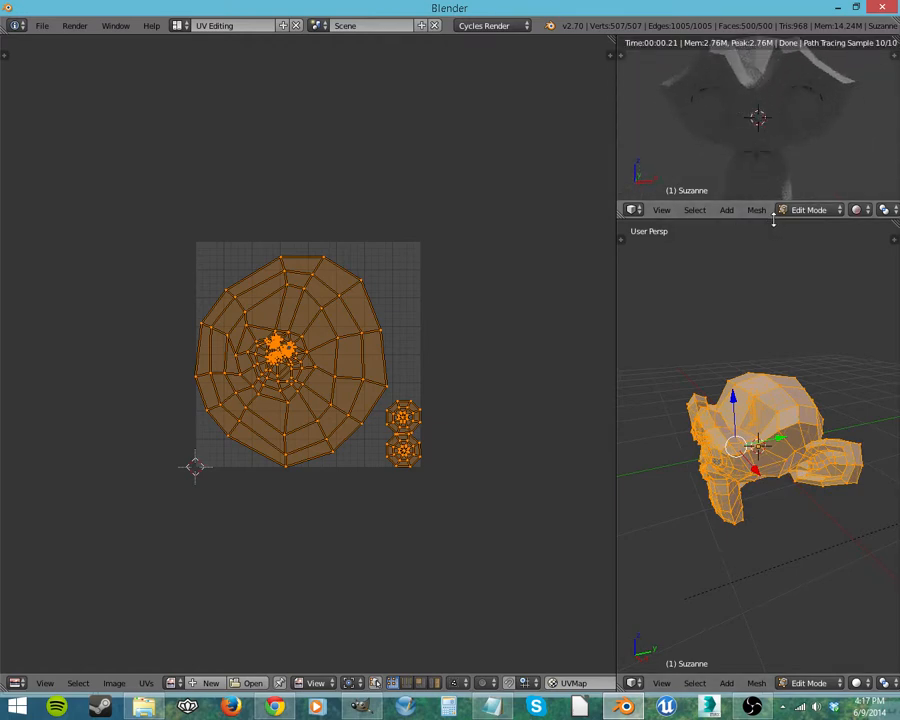
left_click_drag(773, 218, 771, 276)
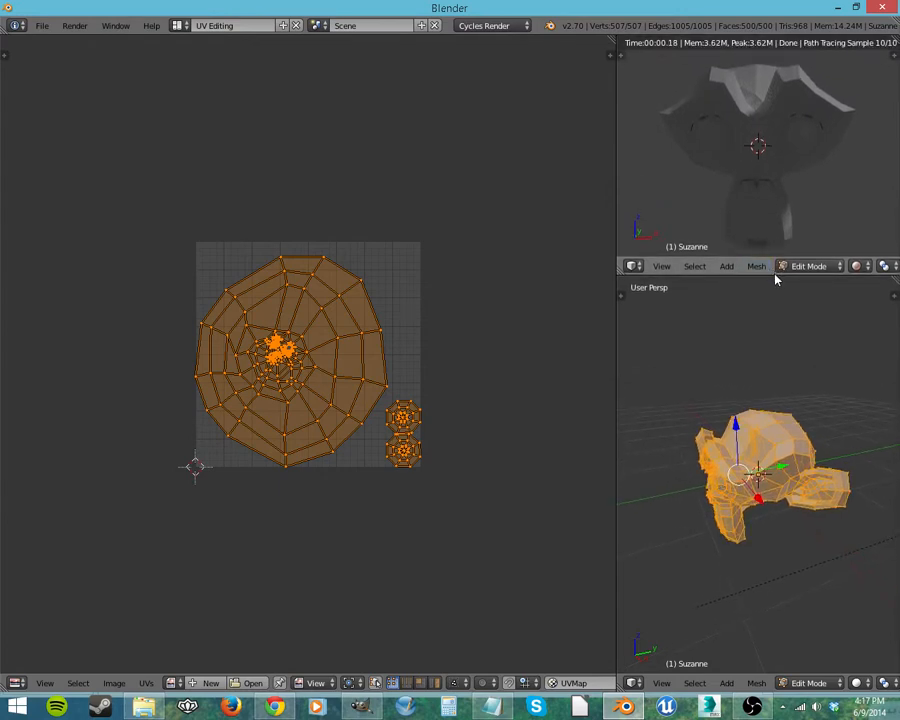
left_click_drag(776, 279, 775, 301)
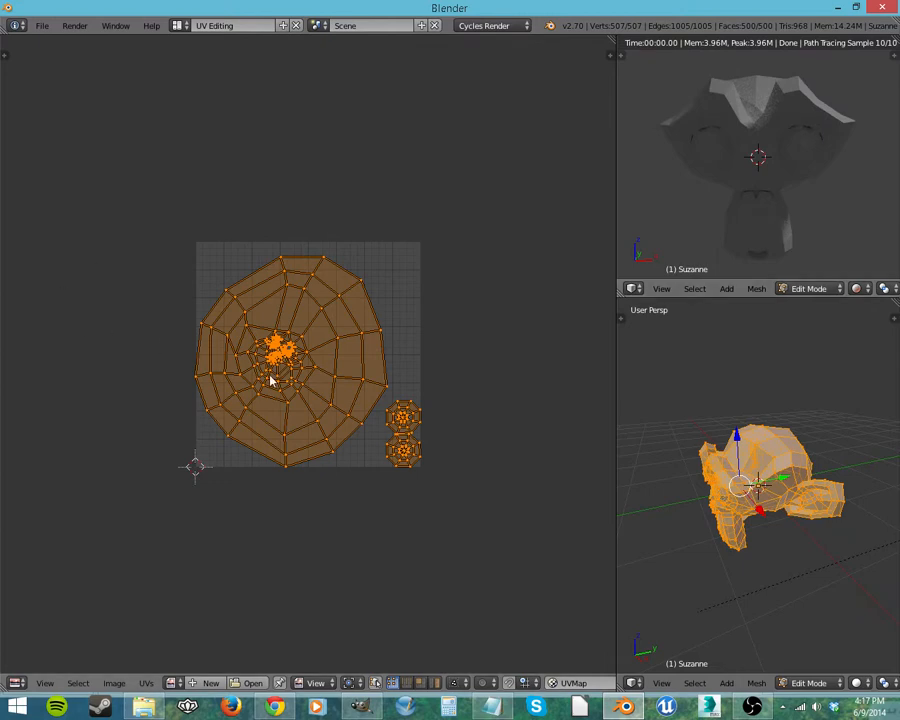
- Split the UV editor horizontally and turn the lower part into a Node Editor, keeping the UV area taller
scroll(279, 383, "up", 6)
scroll(278, 380, "down", 2)
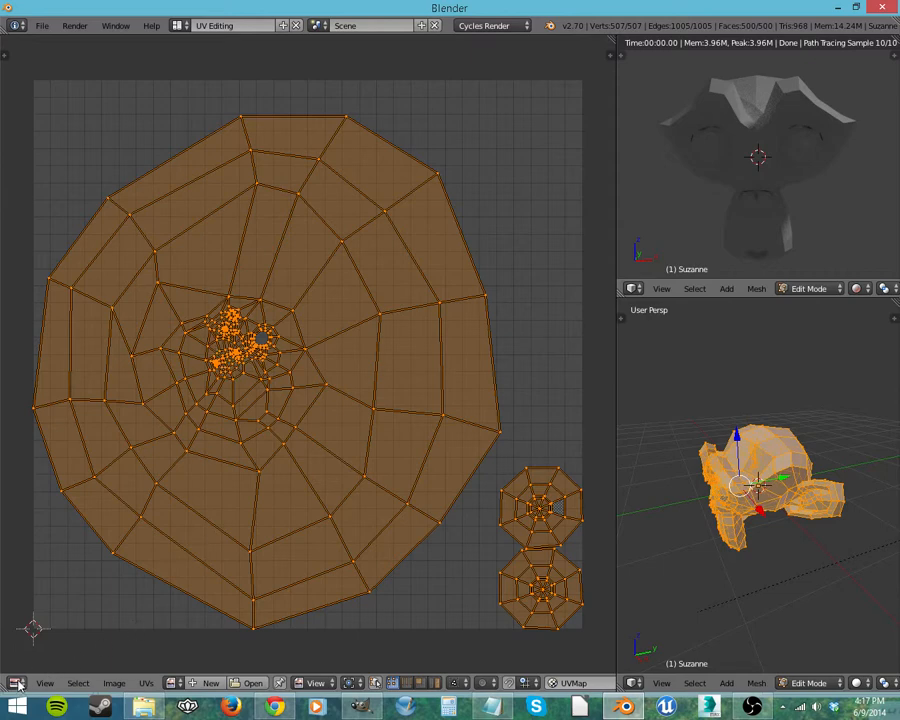
left_click_drag(5, 674, 10, 370)
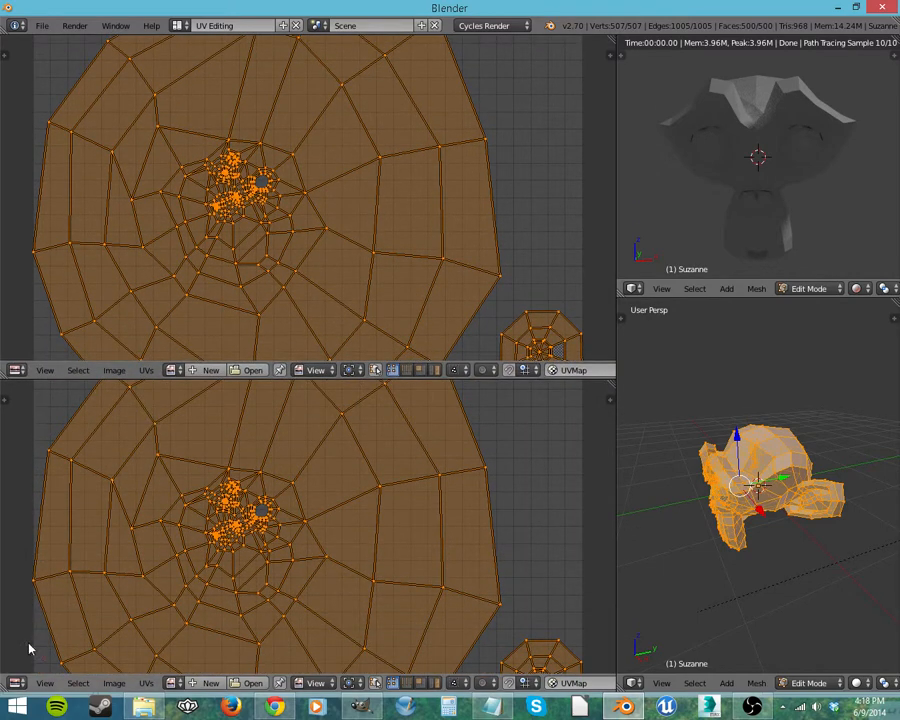
left_click(15, 683)
left_click(58, 527)
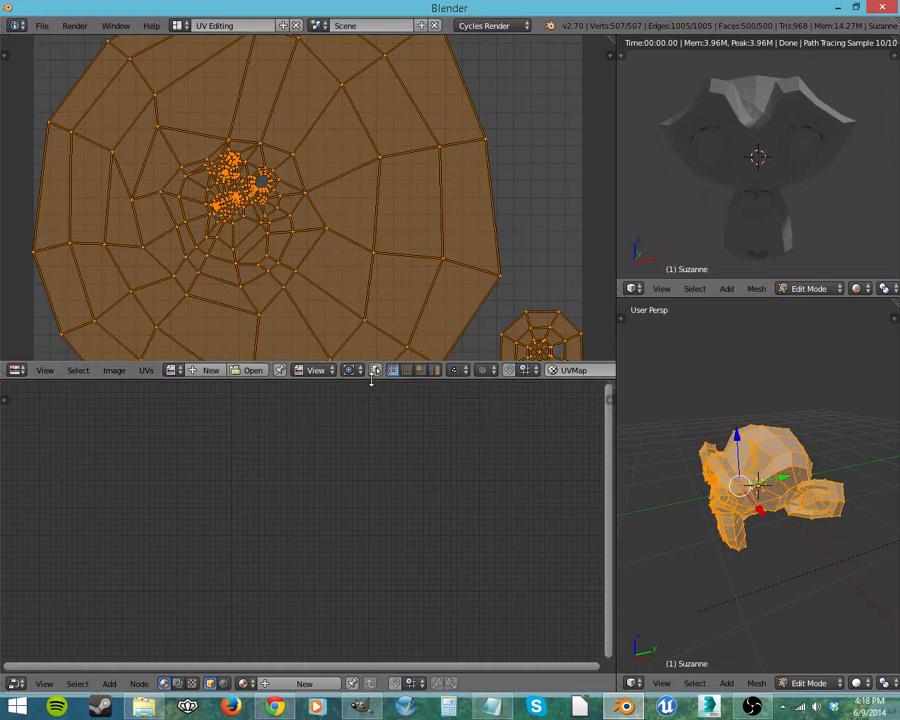
left_click_drag(370, 382, 388, 462)
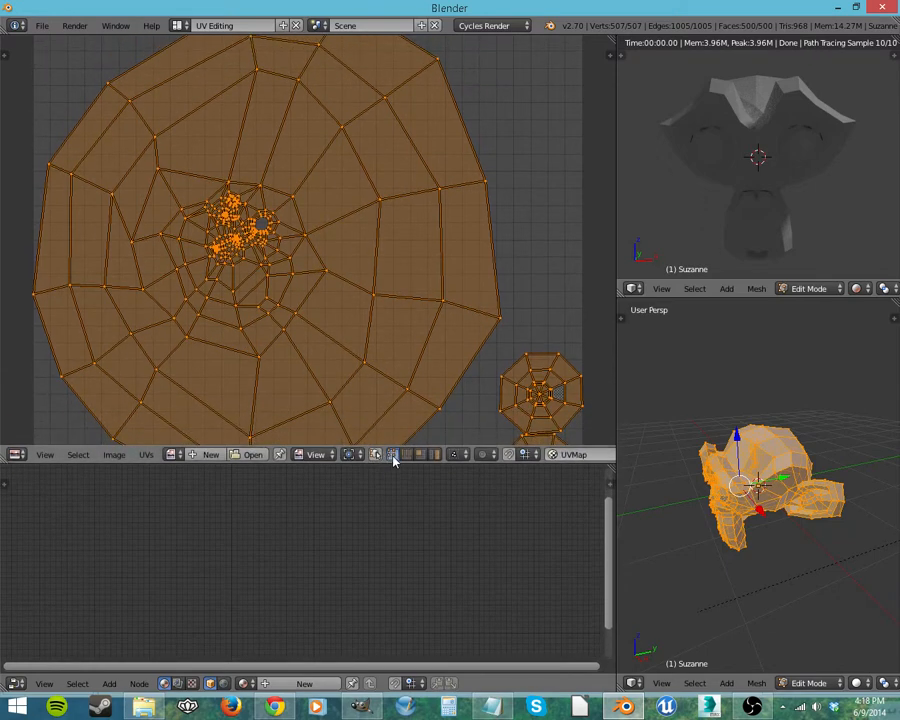
- Remap the selected monkey mesh with Smart UV Project at the default settings and inspect the UV islands
key("u")
left_click(757, 477)
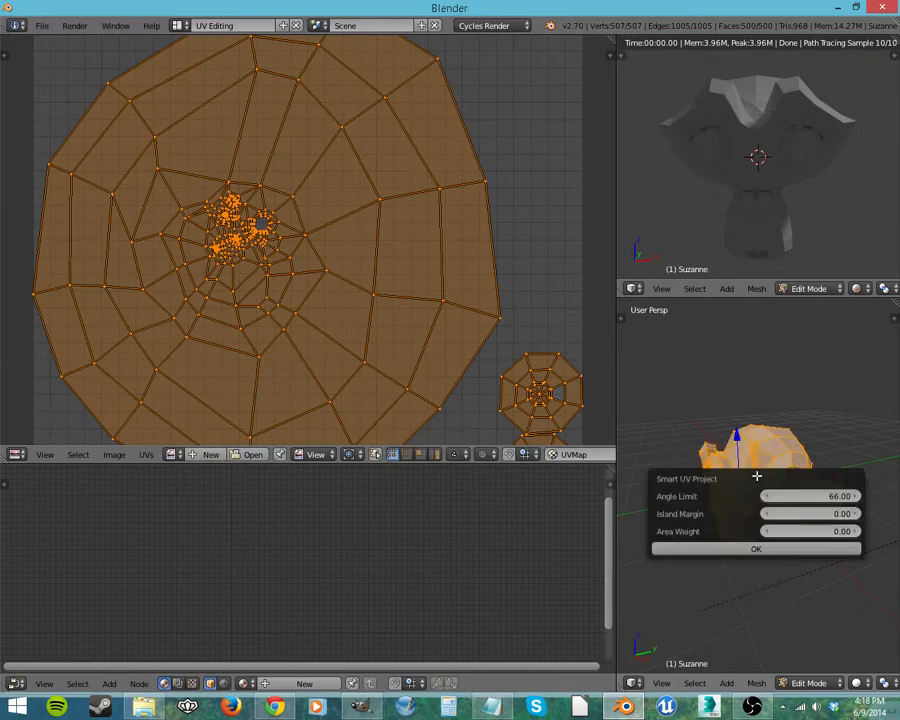
left_click(790, 548)
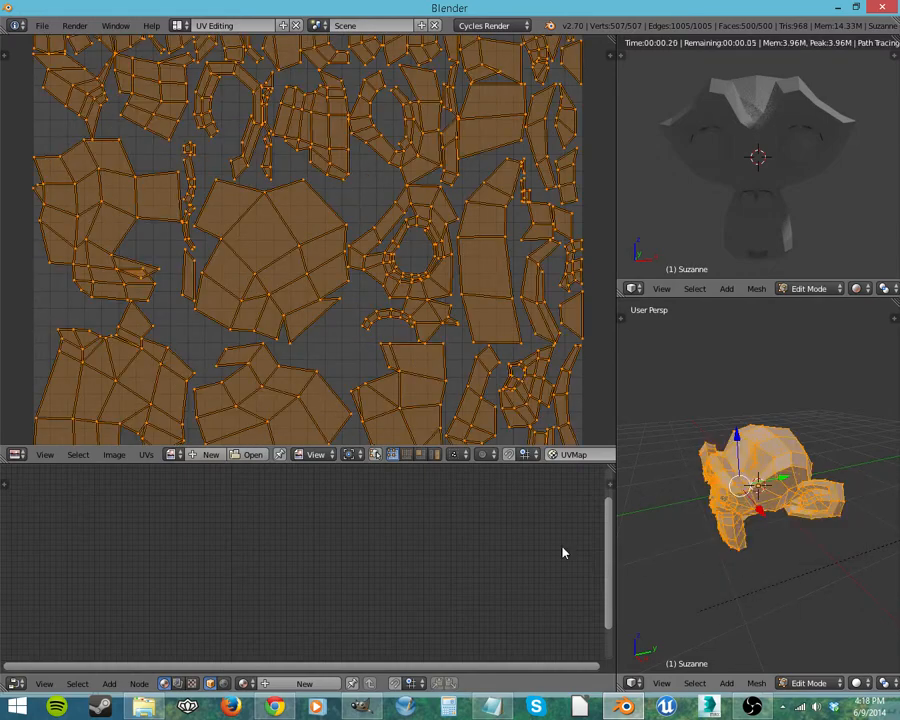
scroll(366, 246, "down", 4)
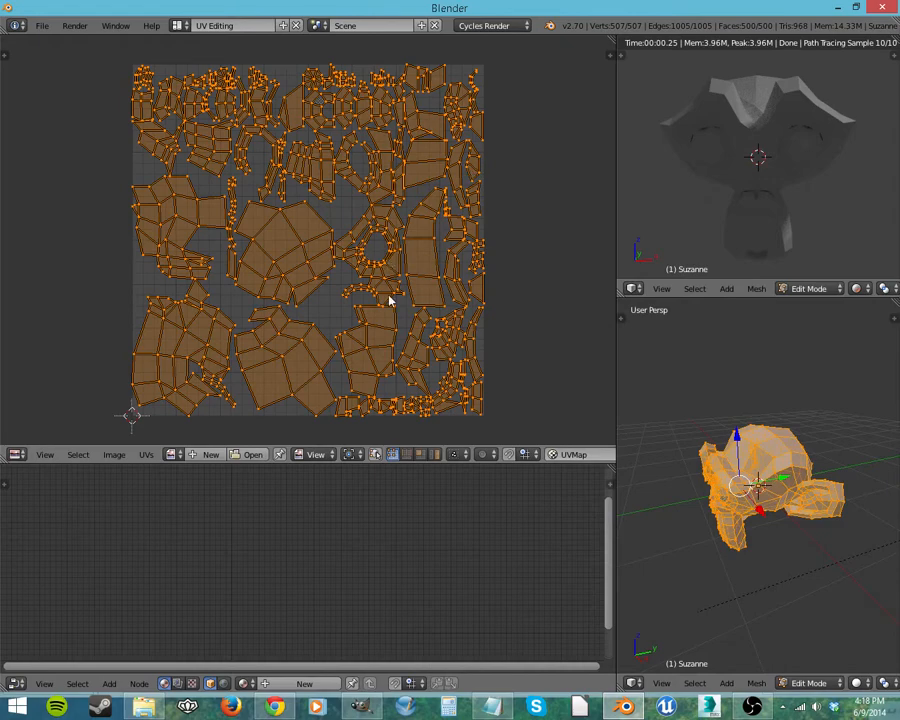
scroll(390, 300, "up", 1)
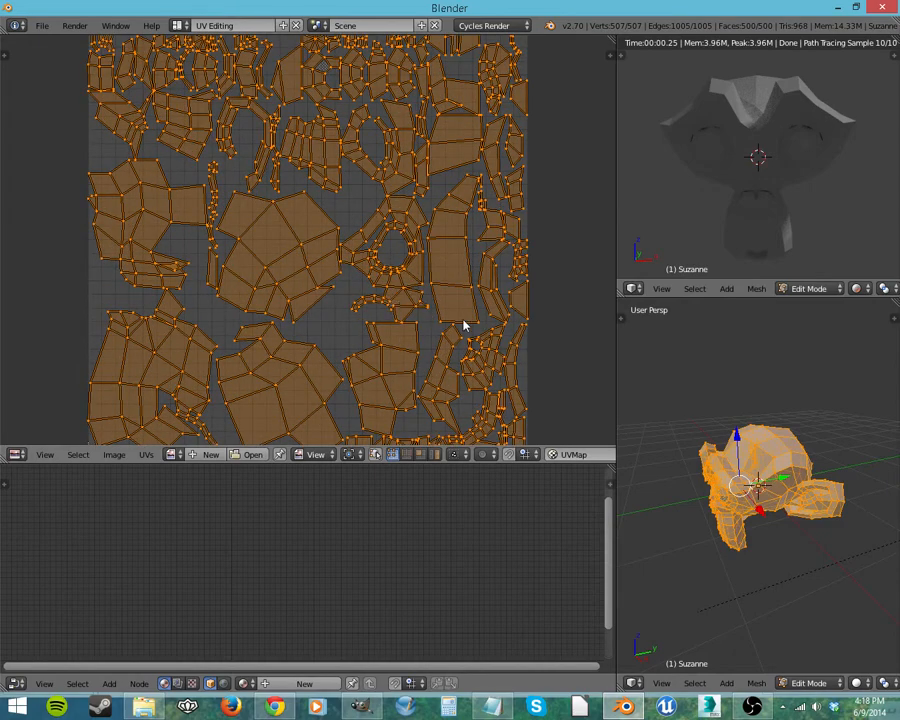
- Remap the monkey mesh with the standard Unwrap method
key("u")
left_click(773, 474)
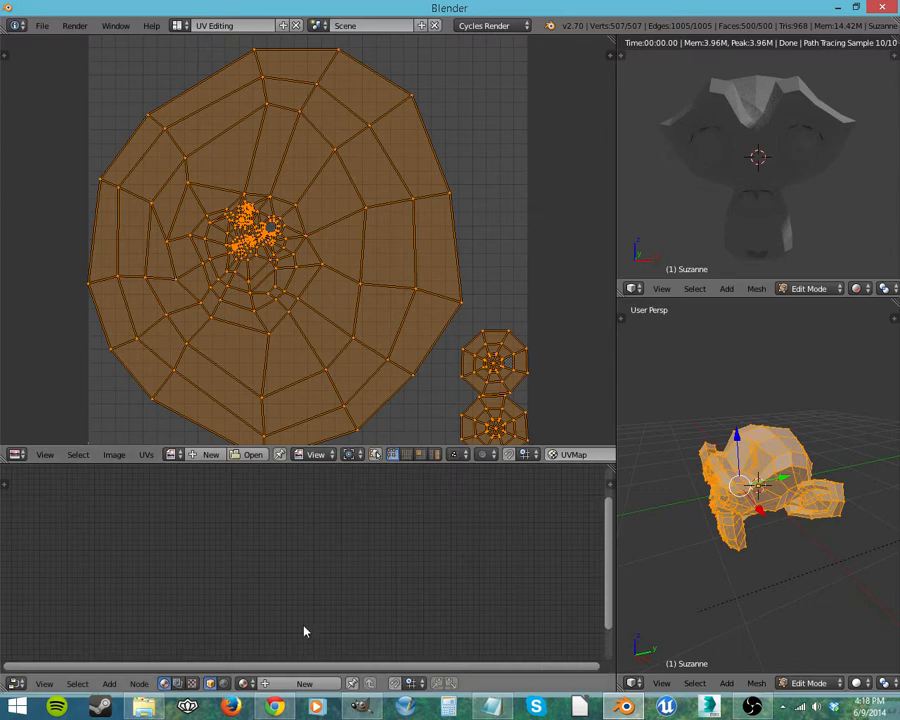
- Create a new node material for the monkey and link an added Image Texture node's color to the Diffuse BSDF color
left_click(304, 683)
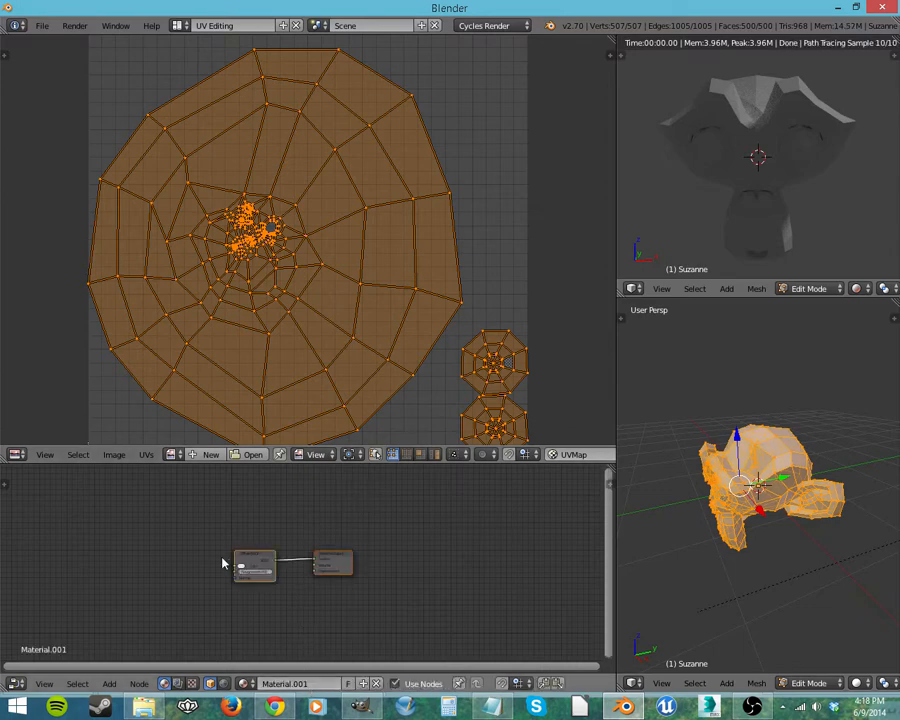
scroll(235, 580, "up", 12)
middle_click_drag(279, 607, 442, 581)
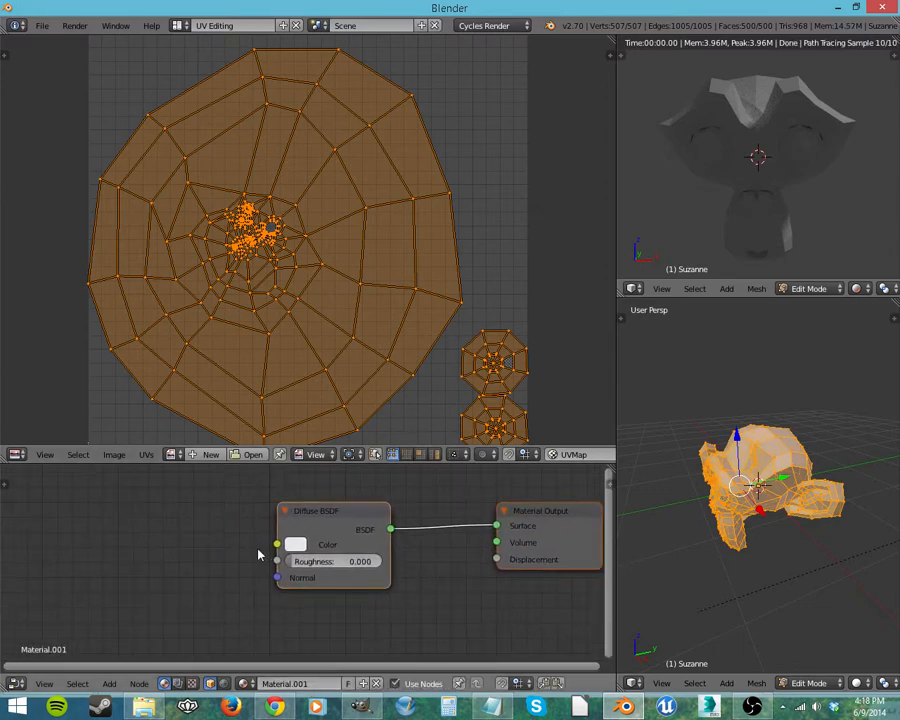
key("shift+a")
mouse_move(98, 557)
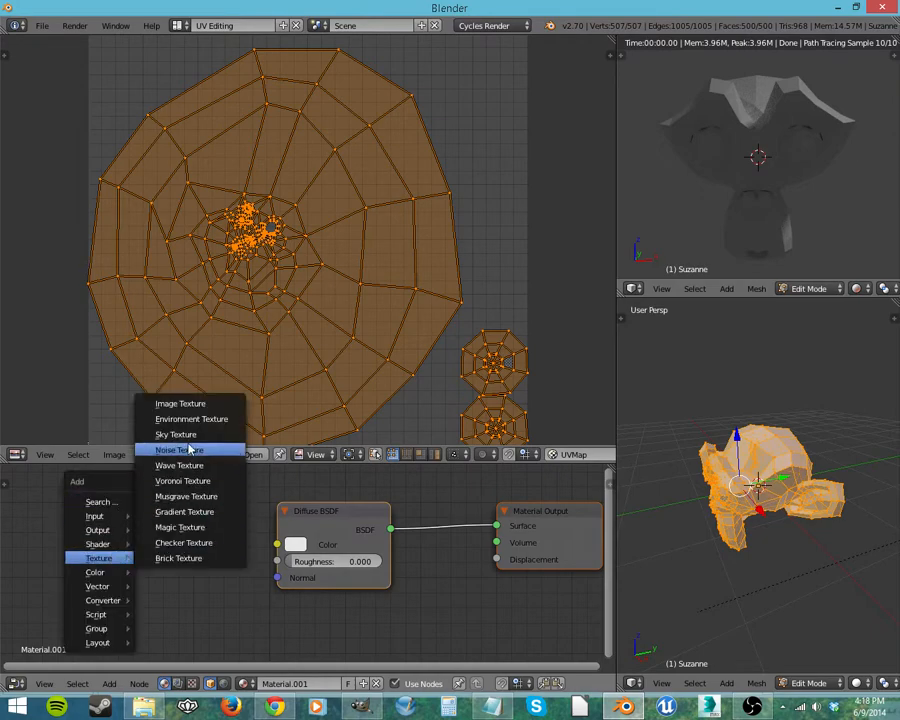
left_click(180, 404)
left_click(220, 537)
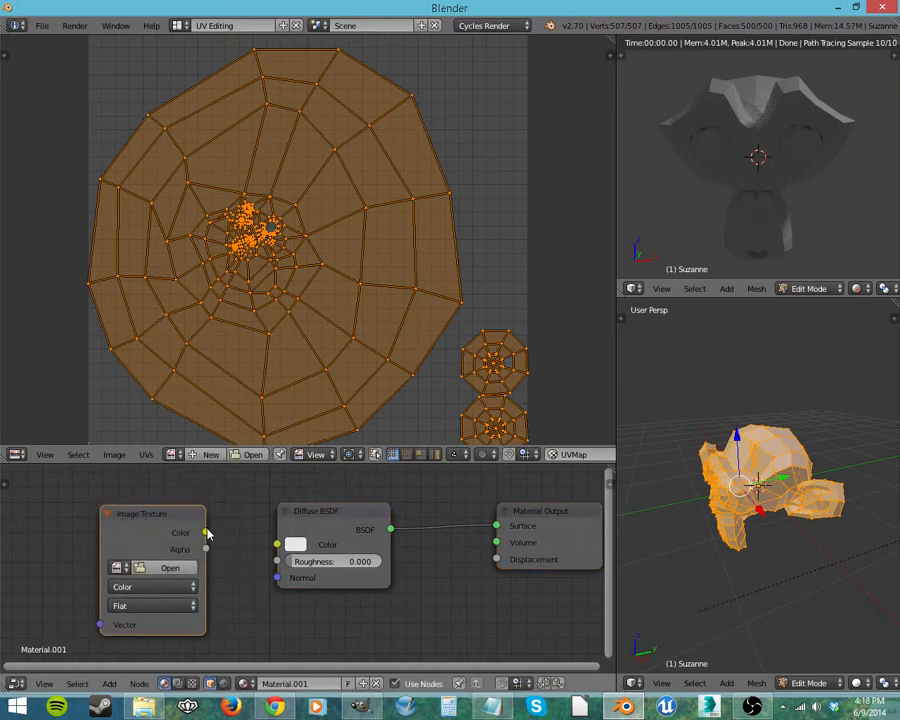
left_click_drag(205, 532, 295, 547)
- Load Burlap_d.png from the Burlap folder into the Image Texture node and inspect the monkey's face in the rendered view at full size
left_click(172, 568)
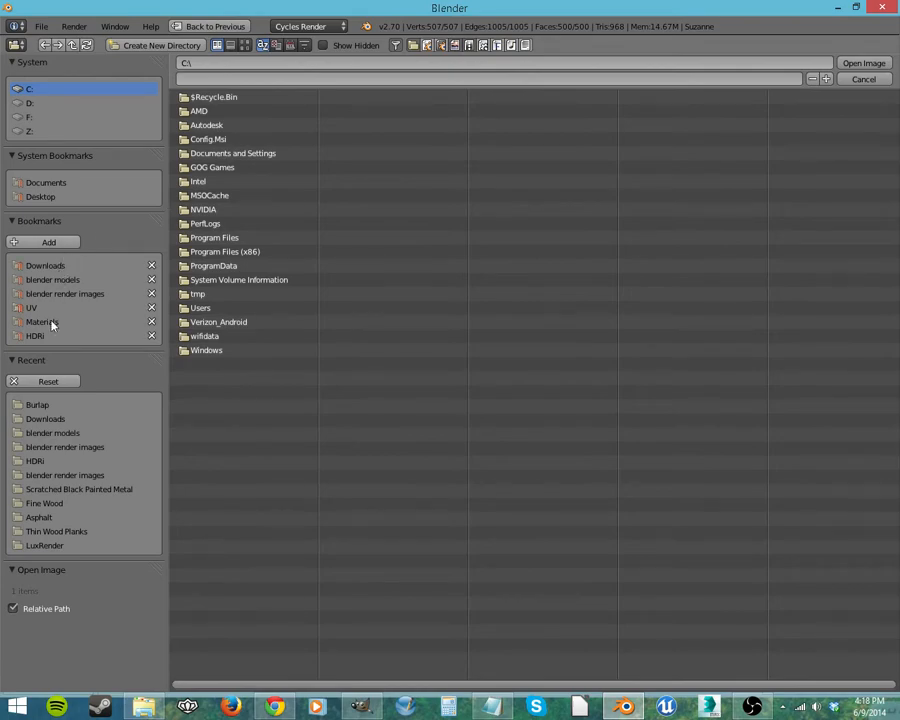
left_click(45, 405)
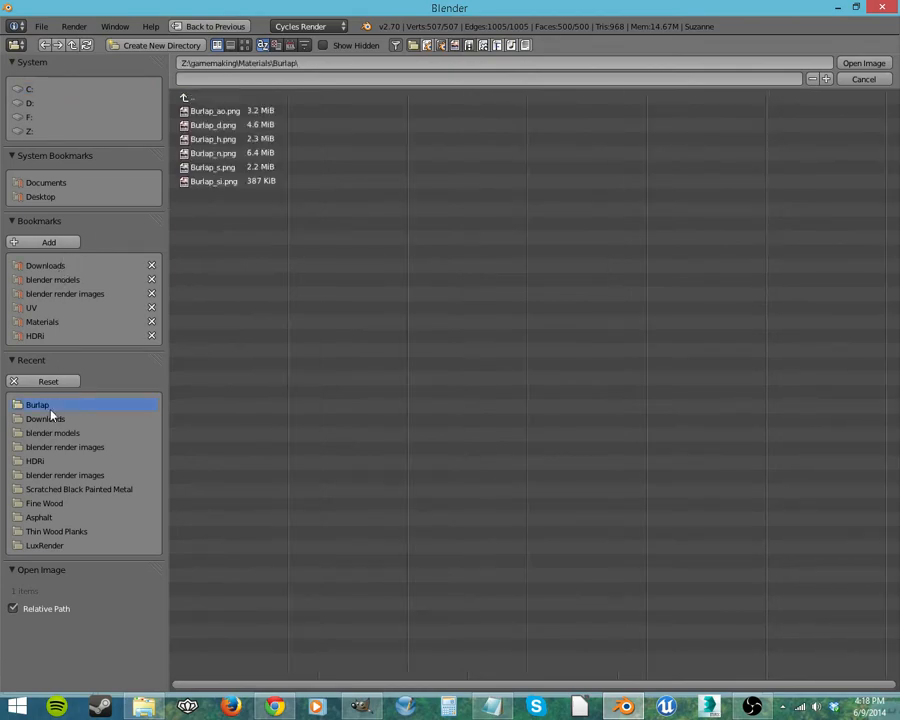
double_click(214, 125)
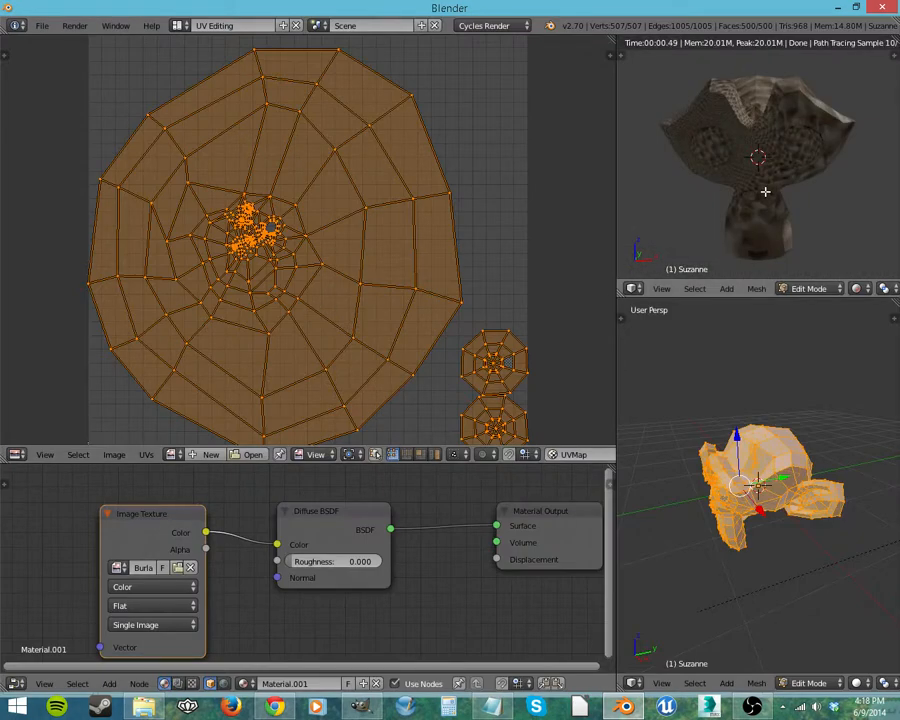
key("ctrl+Up")
middle_click_drag(605, 356, 560, 464)
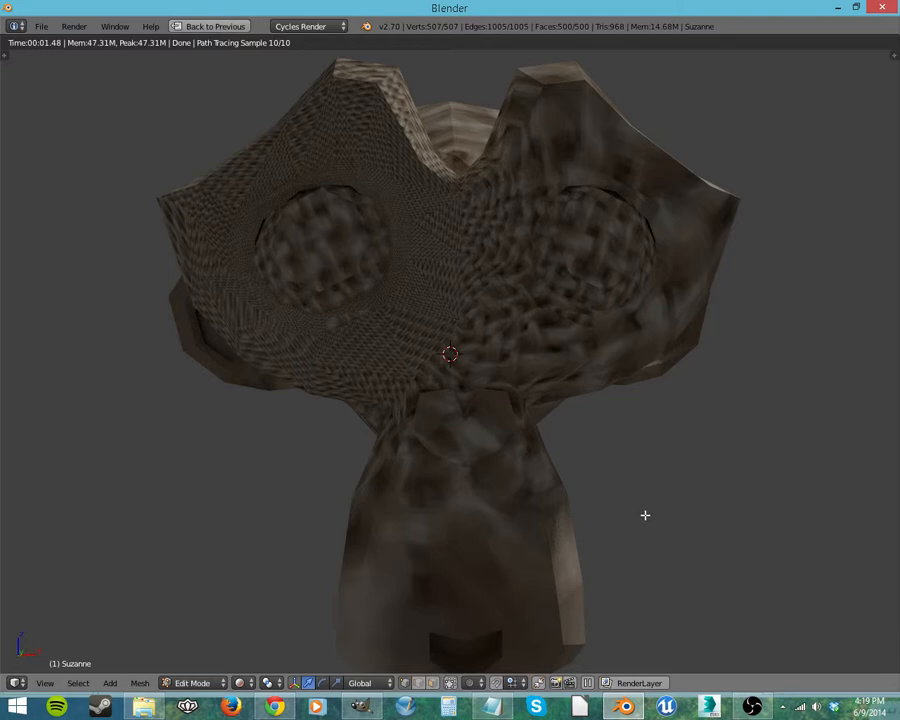
key("ctrl+Up")
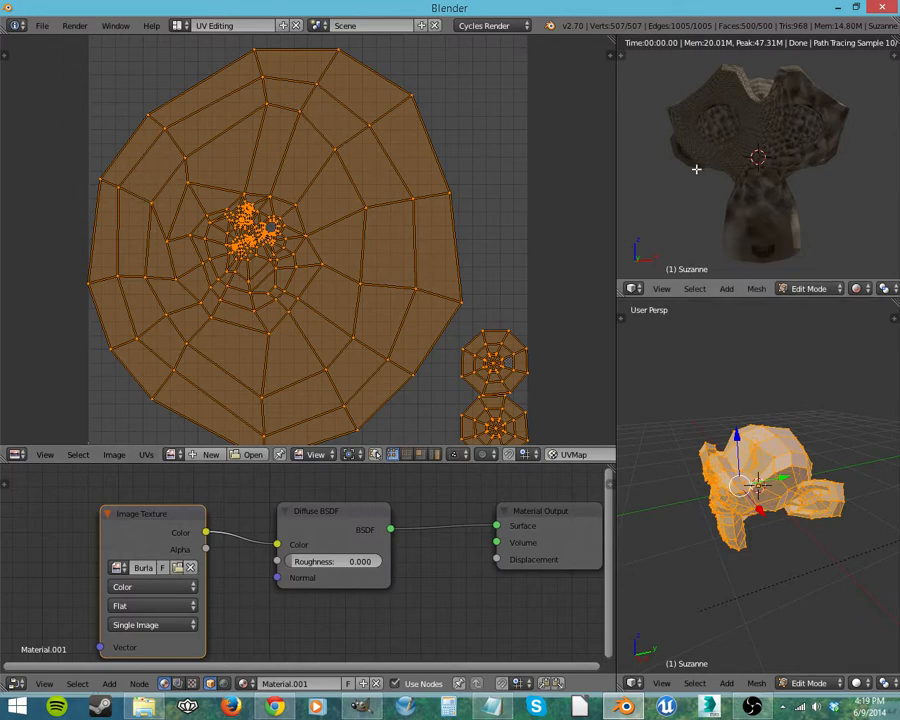
- Open Burlap_d.png behind the UV layout in the UV editor and turn the rendered view to the back of the head
left_click(245, 456)
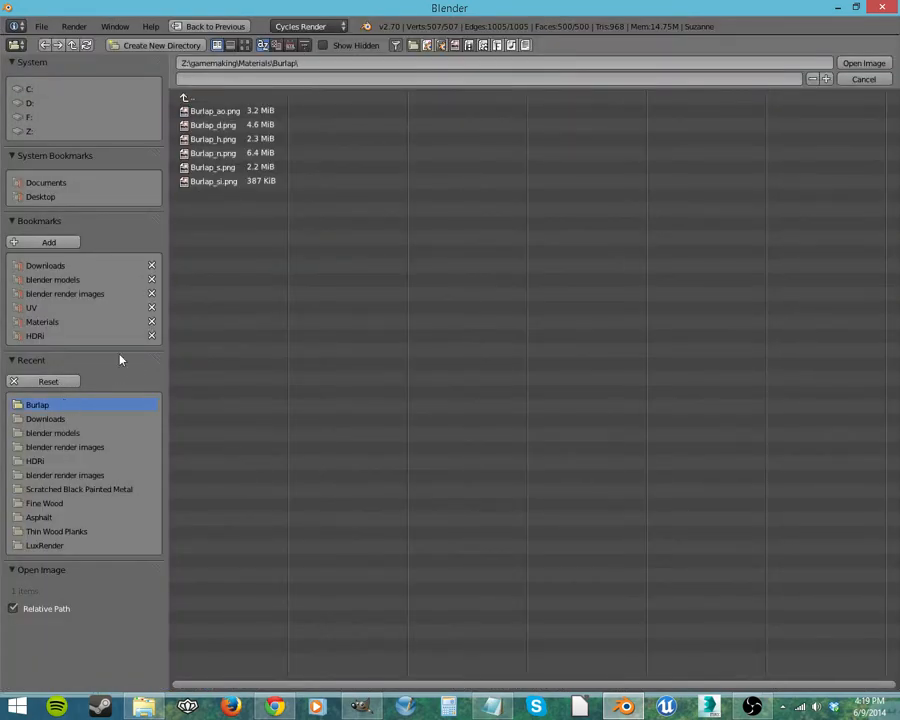
double_click(212, 125)
scroll(308, 290, "down", 4)
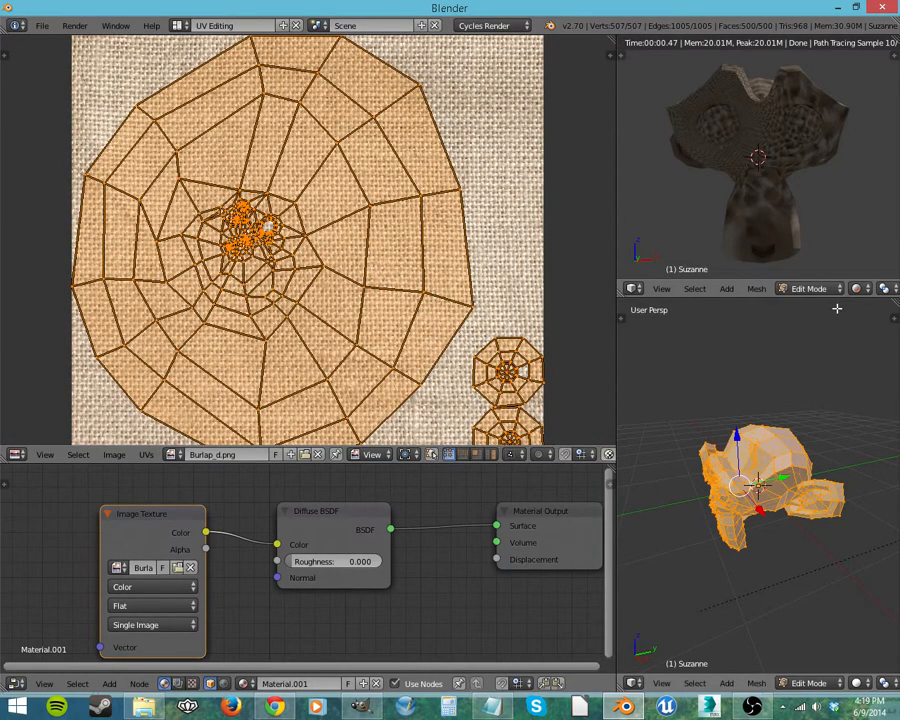
middle_click_drag(804, 170, 750, 228)
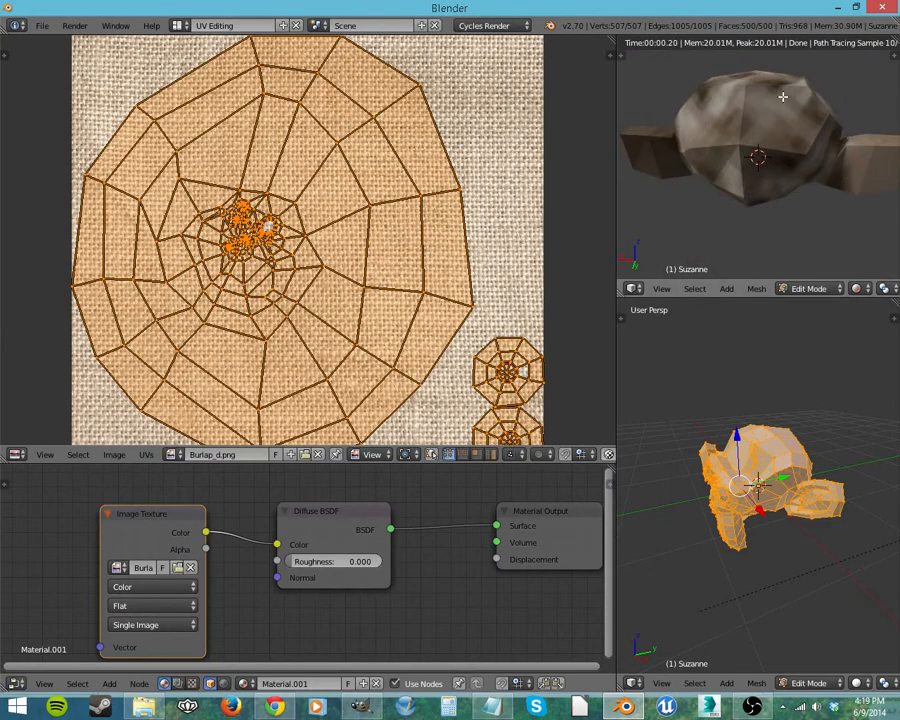
right_click(468, 300)
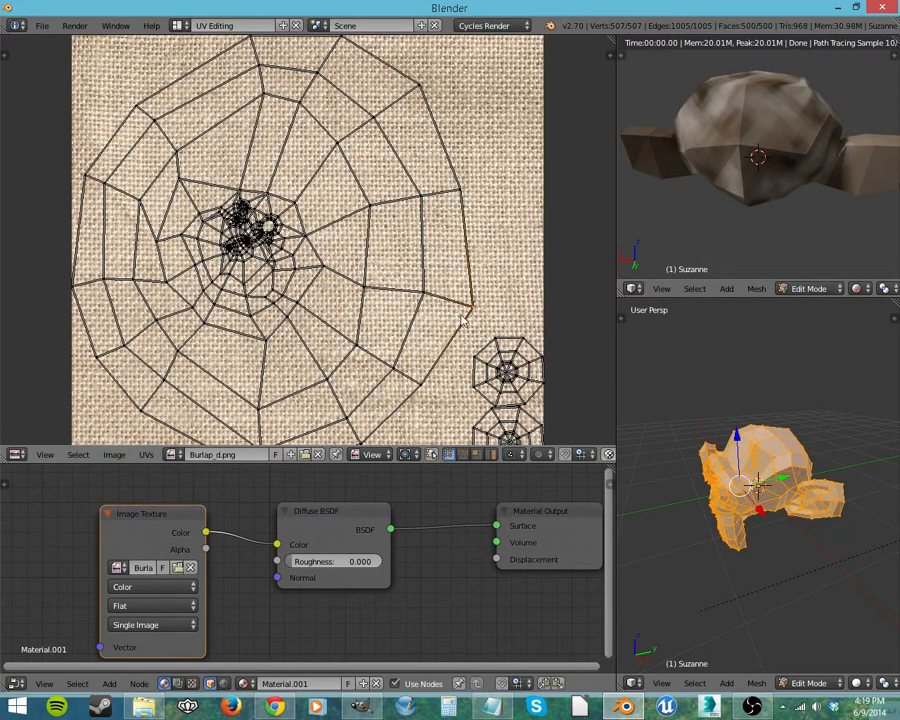
right_click(428, 297, "shift")
right_click(397, 368, "shift")
right_click(422, 383, "shift")
- Turn on selection sync between the UV and 3D views, clear the selection, and select the four corner vertices of one outer UV face
left_click(432, 455)
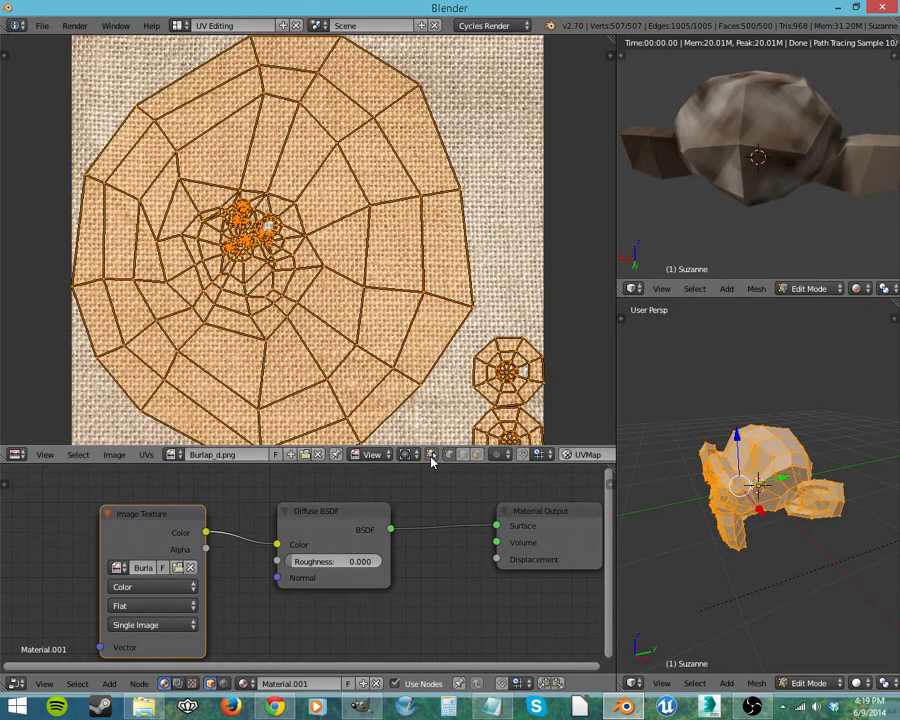
key("Tab")
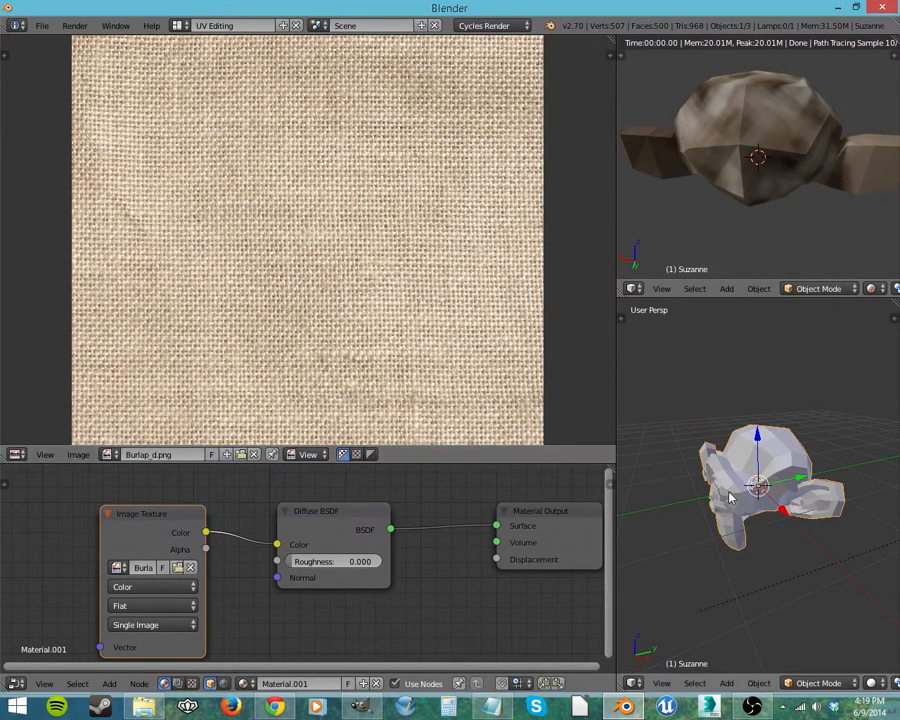
key("Tab")
key("a")
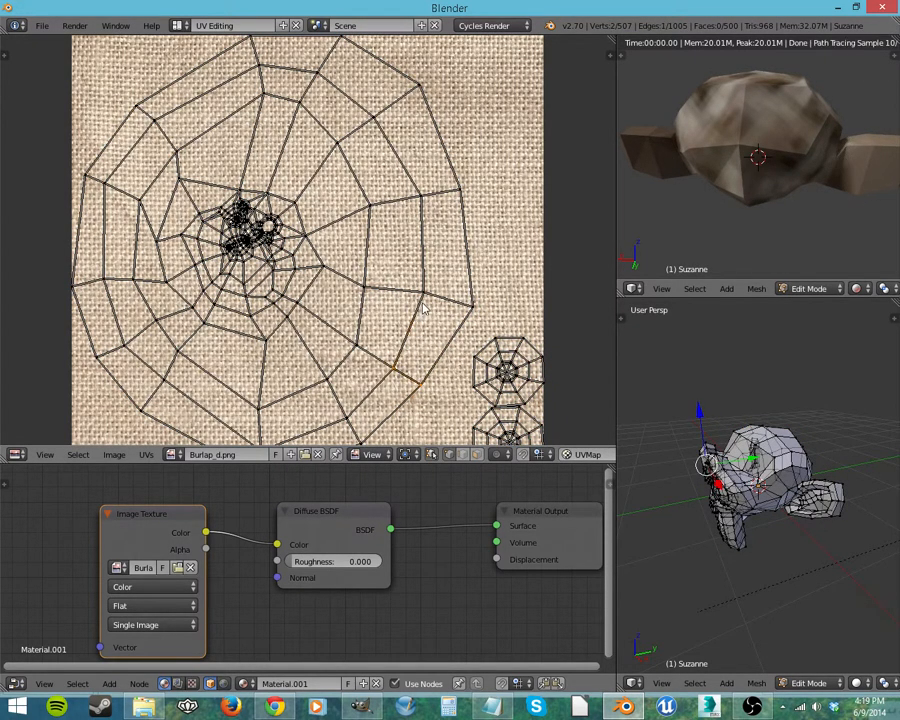
right_click(474, 314)
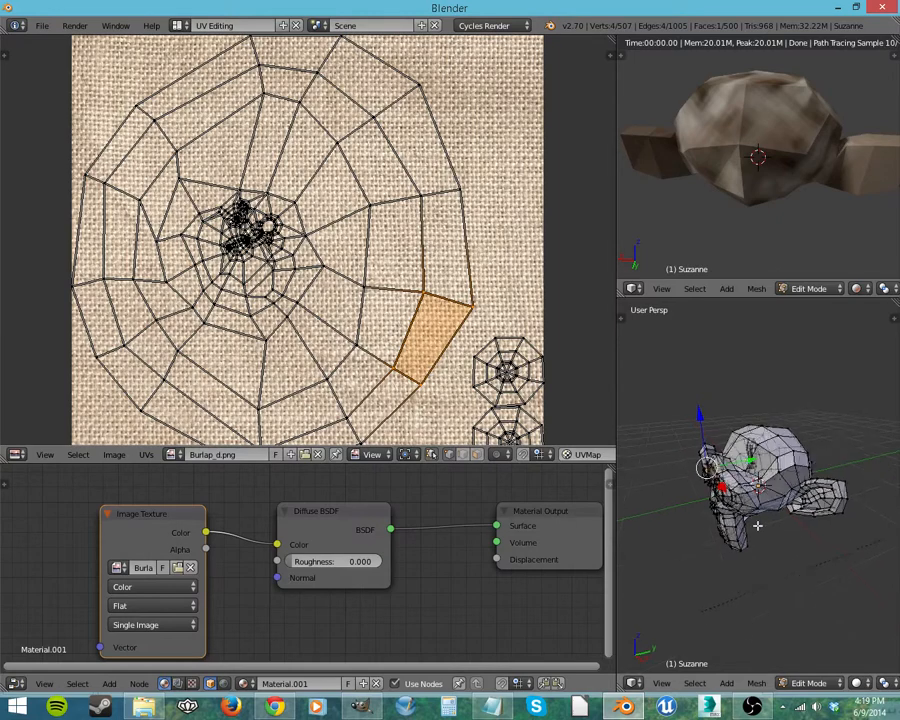
- Locate the selected face at the monkey's eye socket in the 3D view and examine the burlap texture there in the rendered view
middle_click_drag(755, 526, 853, 492)
scroll(853, 492, "up", 10)
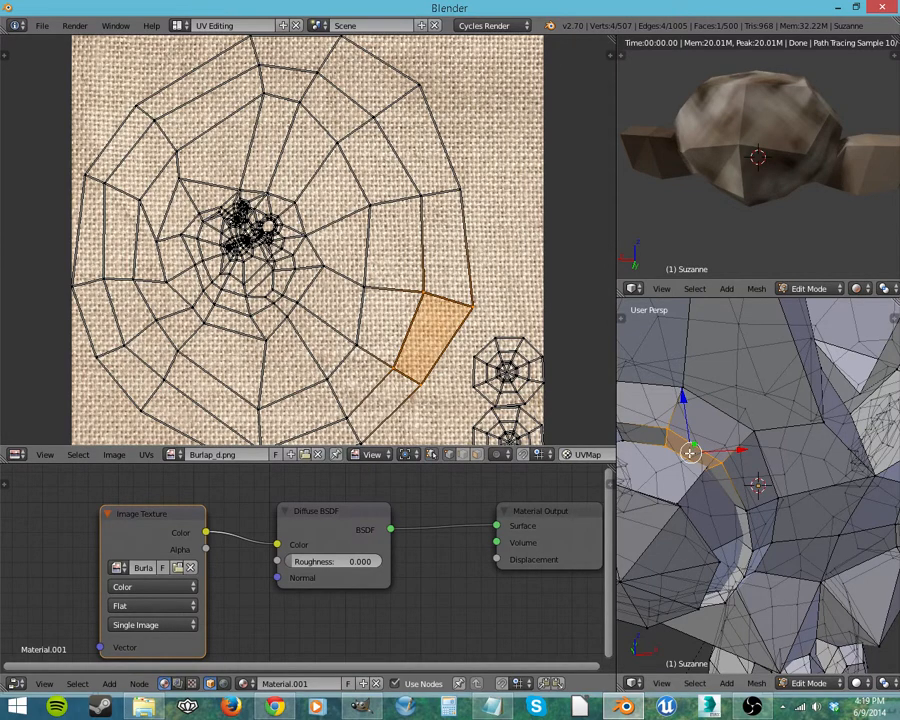
middle_click_drag(684, 458, 711, 450)
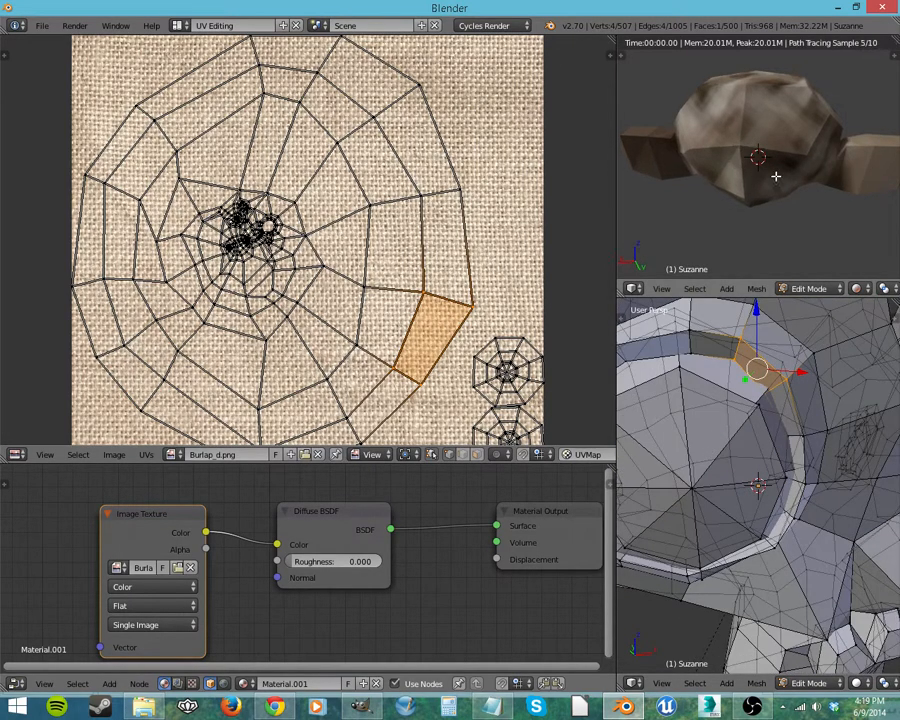
mouse_move(775, 175)
middle_mouse_down()
mouse_move(639, 145)
mouse_move(794, 132)
mouse_move(785, 175)
mouse_move(778, 153)
middle_mouse_up()
scroll(769, 145, "up", 7)
scroll(794, 171, "down", 3)
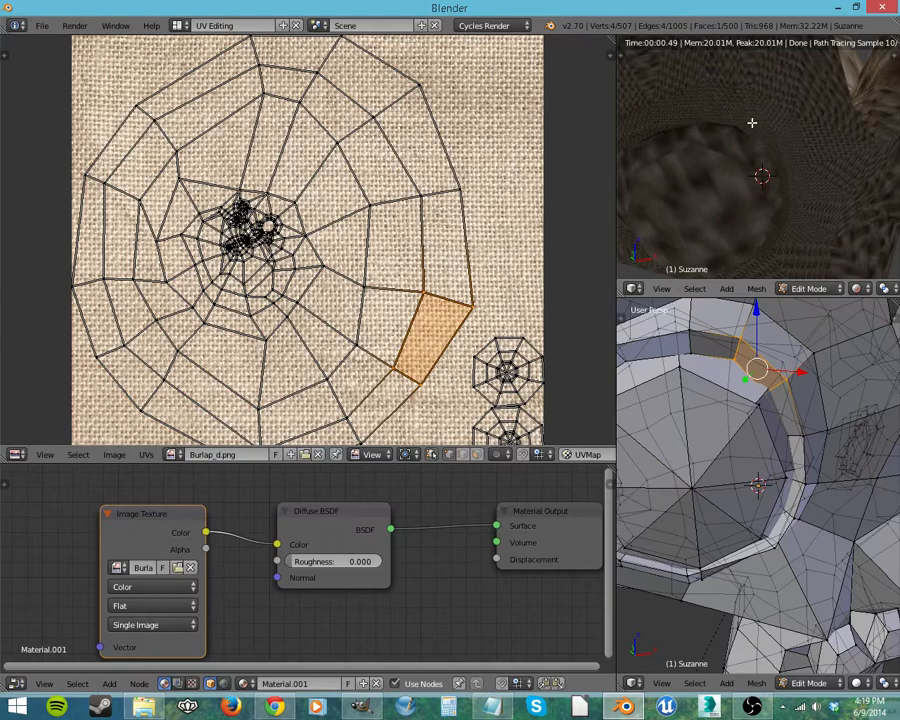
scroll(794, 170, "down", 7)
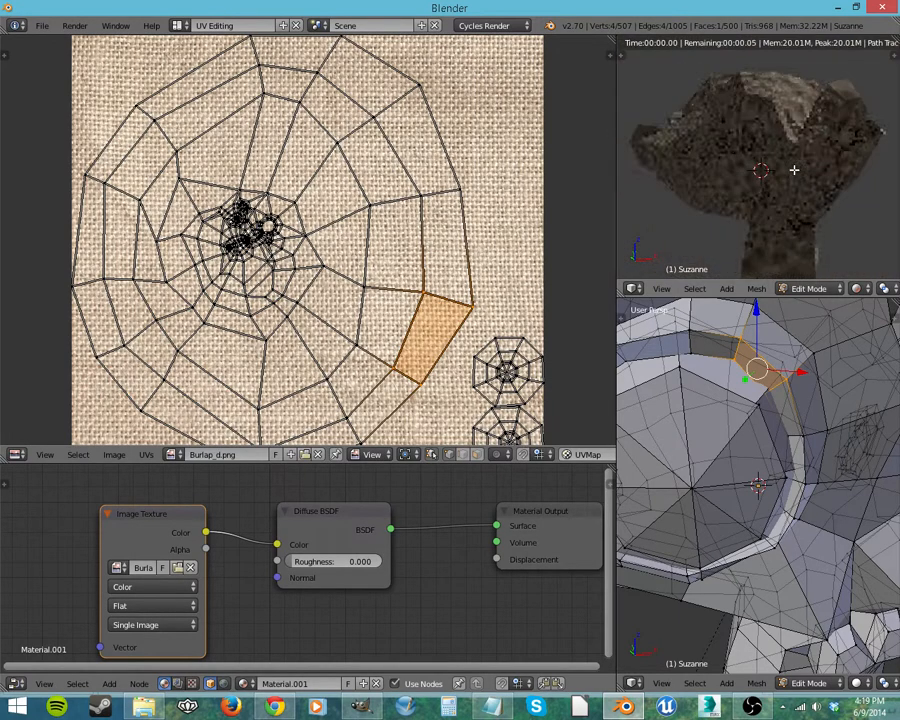
middle_click_drag(806, 217, 781, 213)
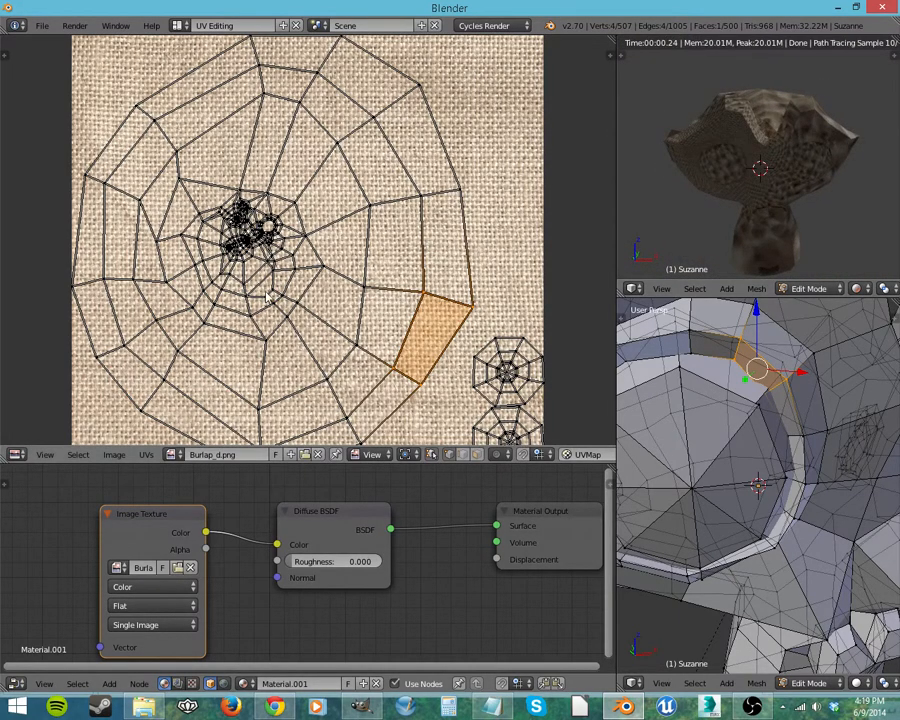
- Select a small face near the centre of the UV layout, locate it on the monkey's head, and examine the rendered texture there
scroll(210, 252, "up", 5)
middle_click_drag(189, 254, 334, 282)
scroll(334, 282, "up", 3)
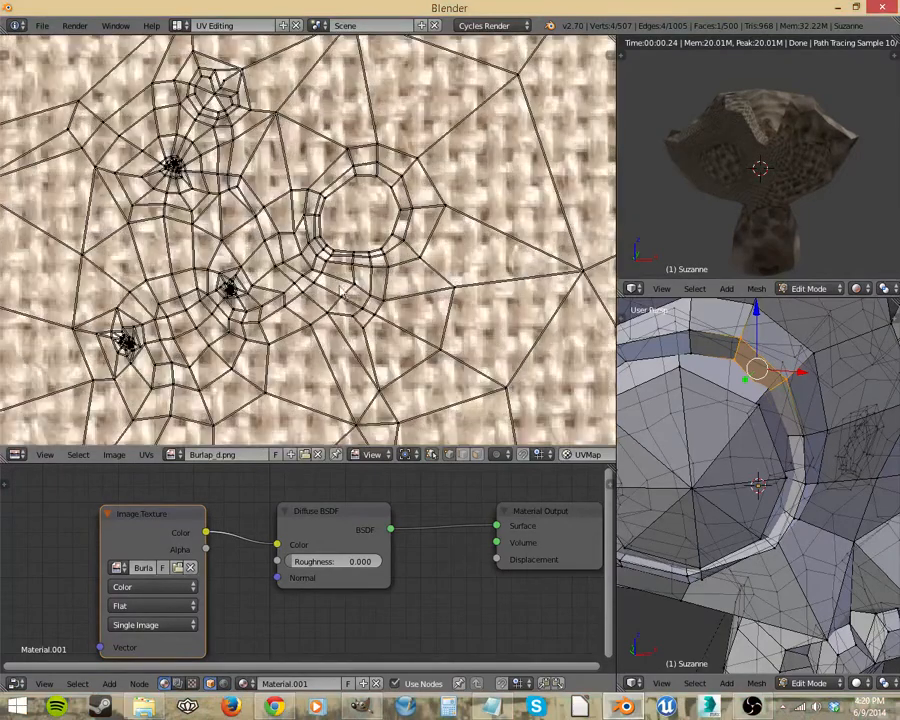
left_click(294, 248)
scroll(710, 426, "down", 9)
middle_click_drag(798, 477, 750, 451)
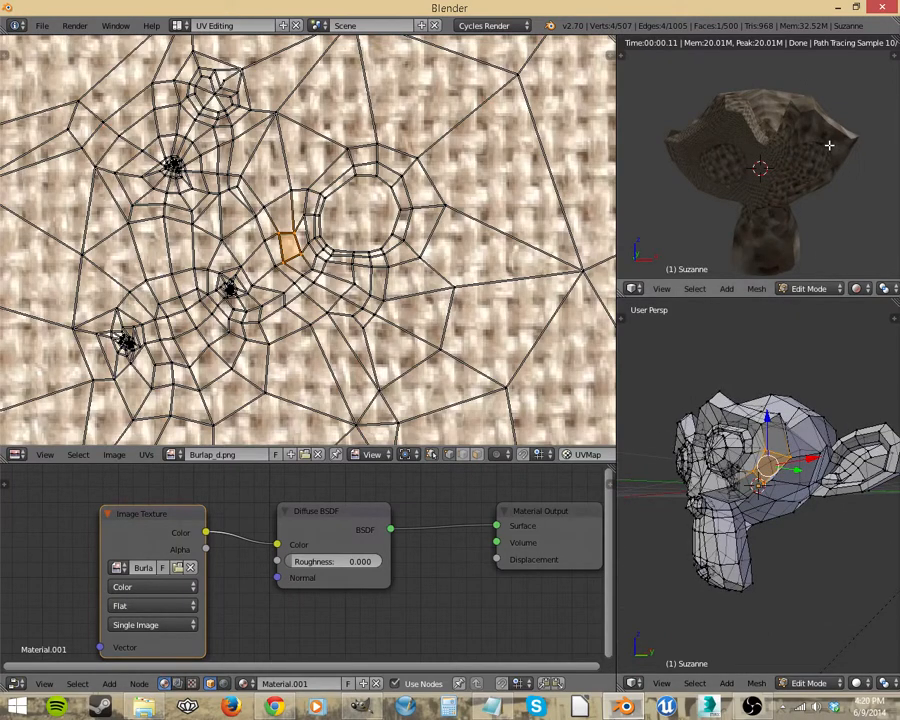
middle_click_drag(828, 145, 757, 131)
scroll(771, 183, "up", 5)
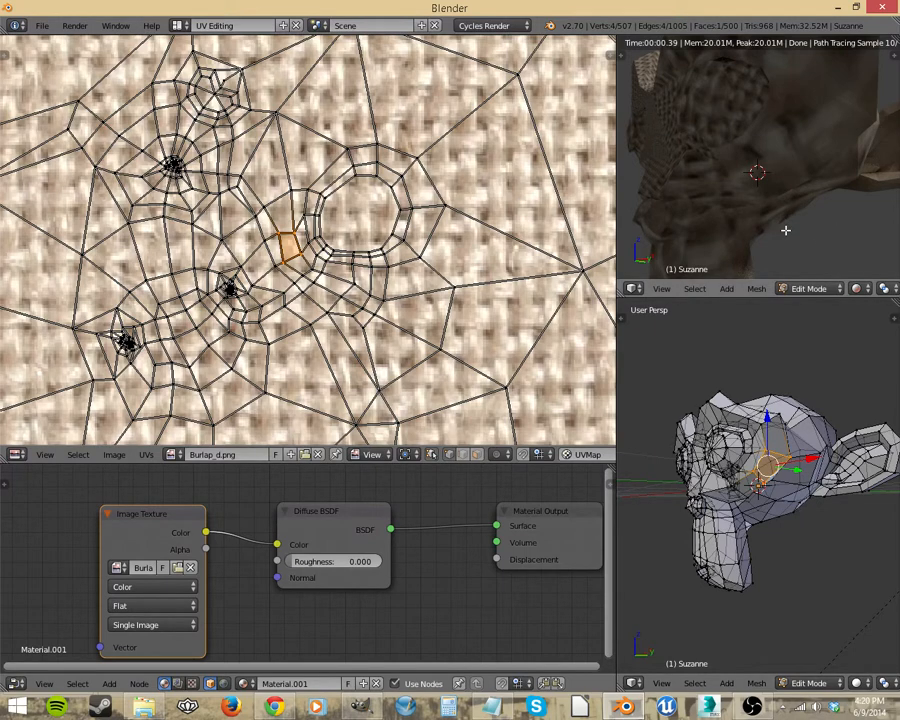
middle_click_drag(785, 230, 780, 161)
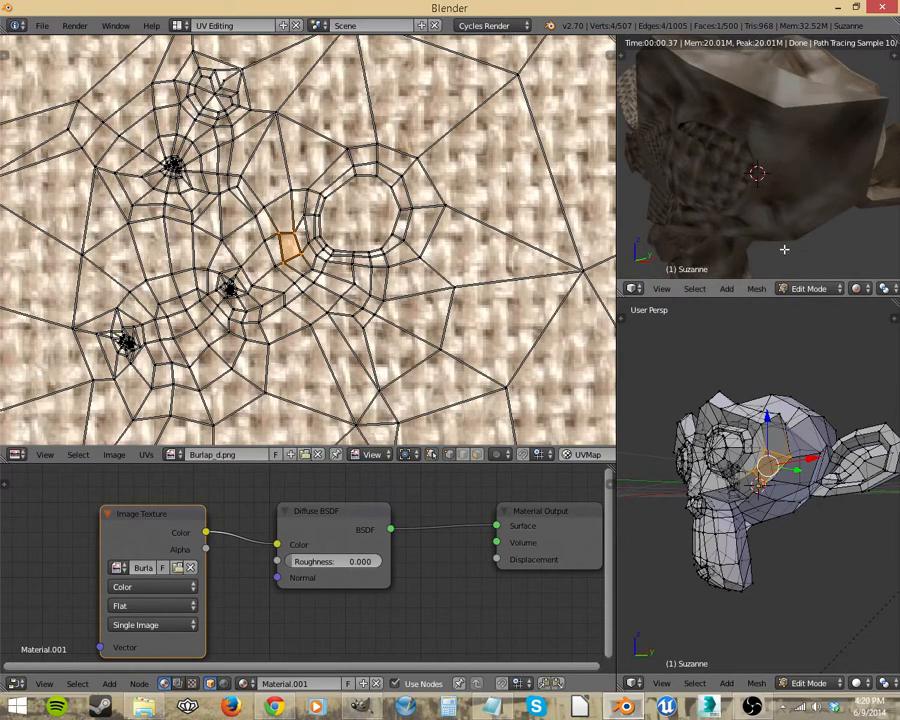
scroll(784, 249, "down", 4)
middle_click_drag(771, 229, 788, 213)
scroll(790, 213, "up", 2)
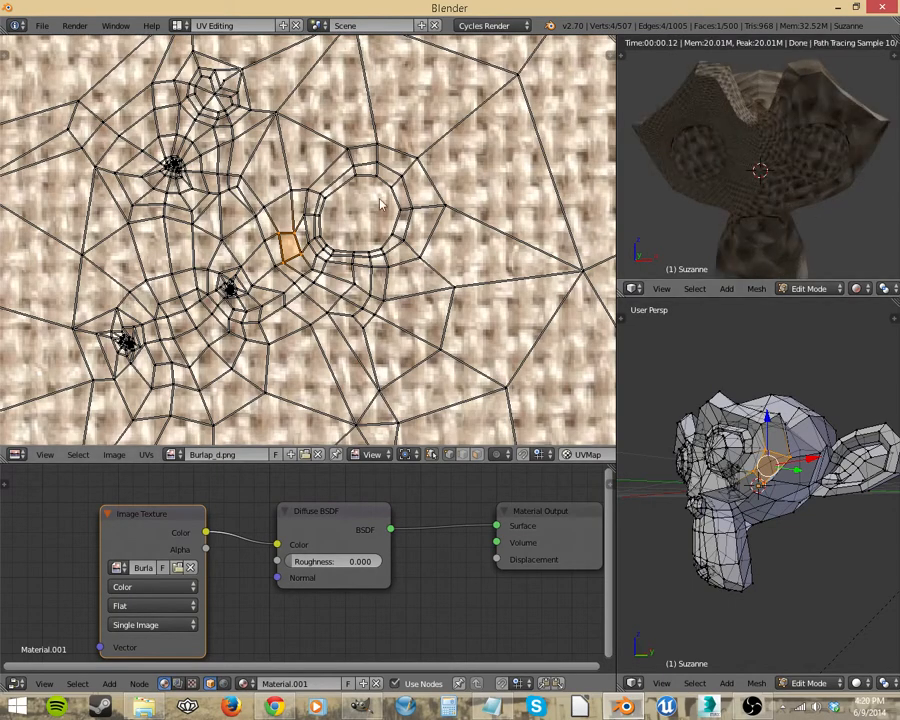
- Remap the entire monkey mesh with Smart UV Project at the default settings and inspect the rendered burlap texture from several angles
scroll(380, 205, "down", 6)
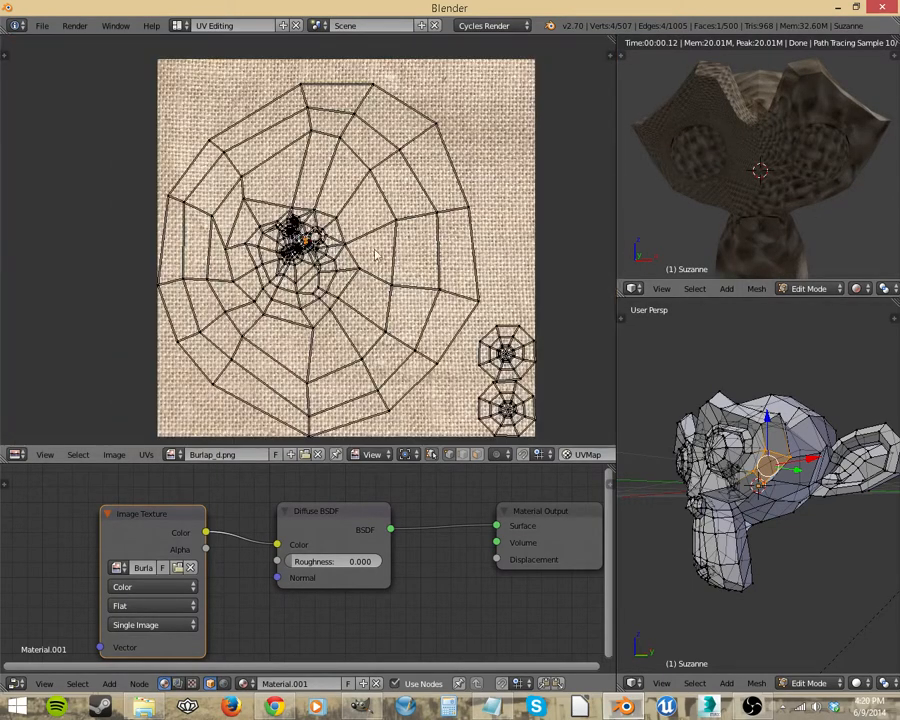
key("a")
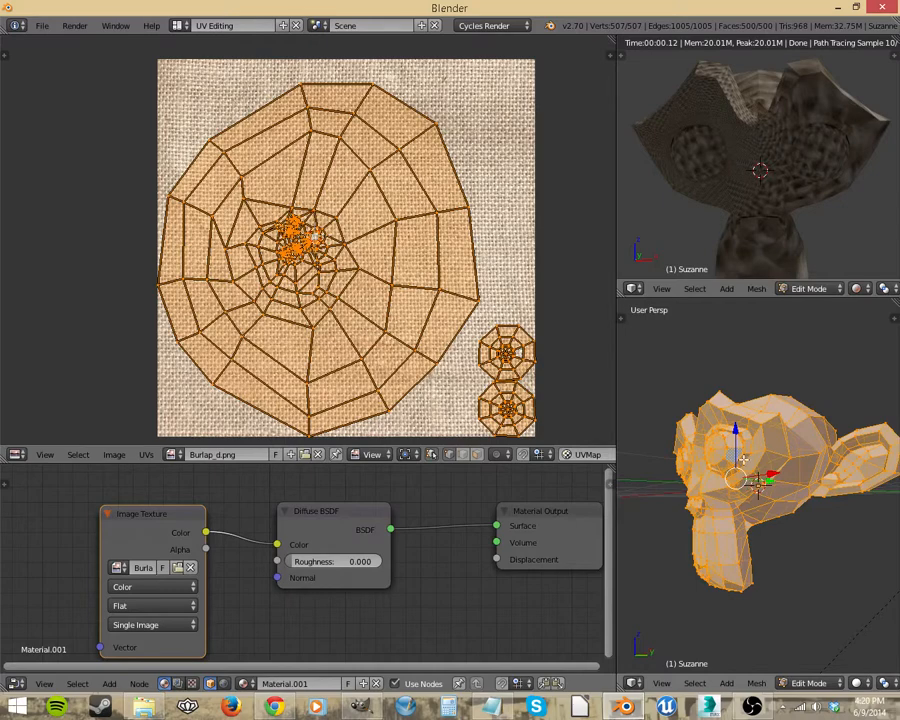
key("u")
left_click(746, 476)
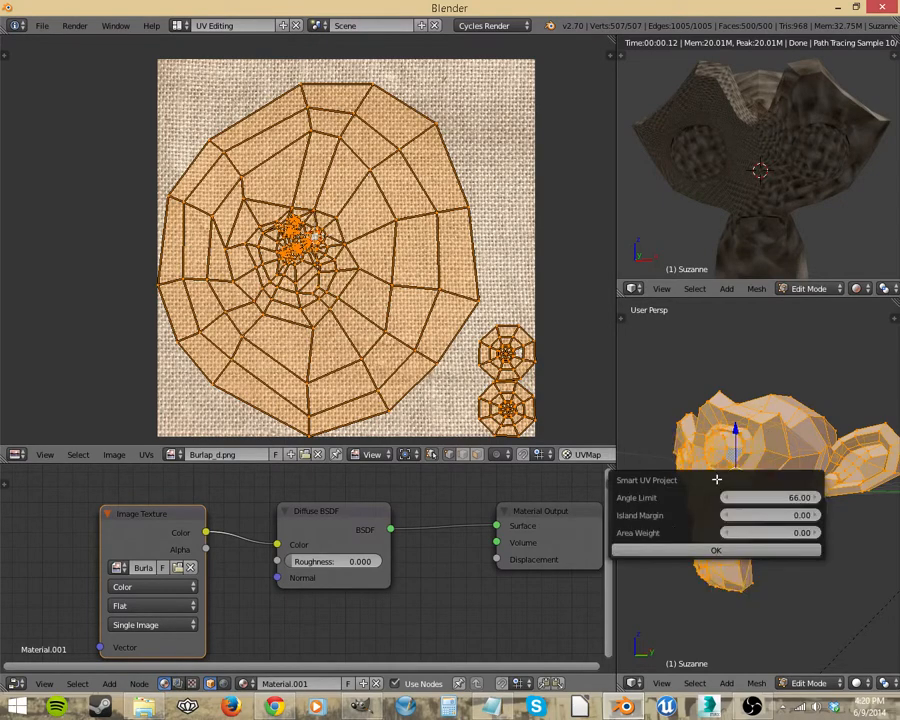
left_click(715, 551)
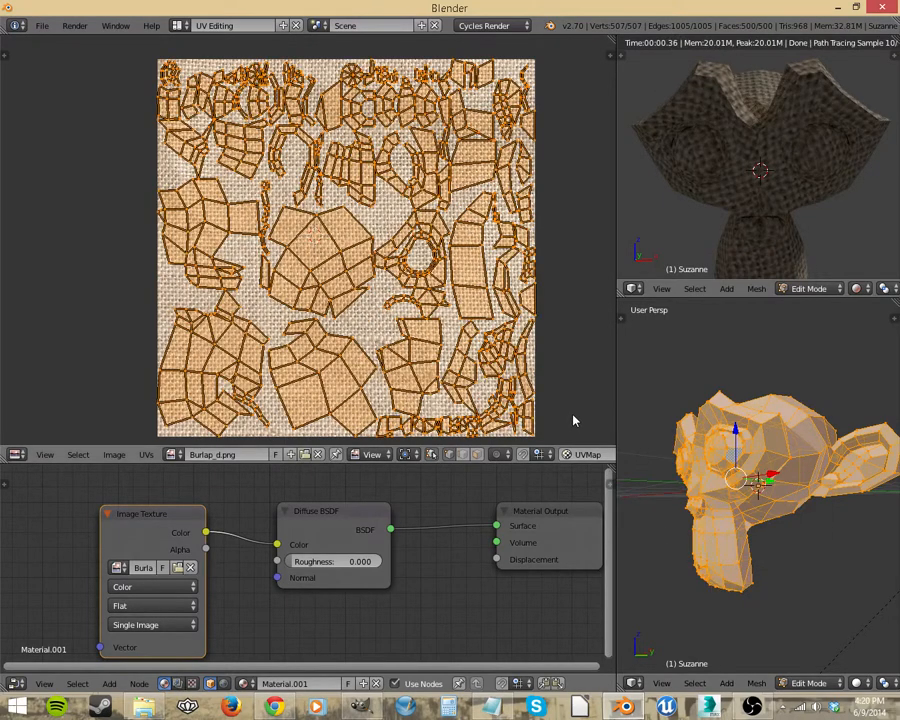
middle_click_drag(762, 198, 786, 165)
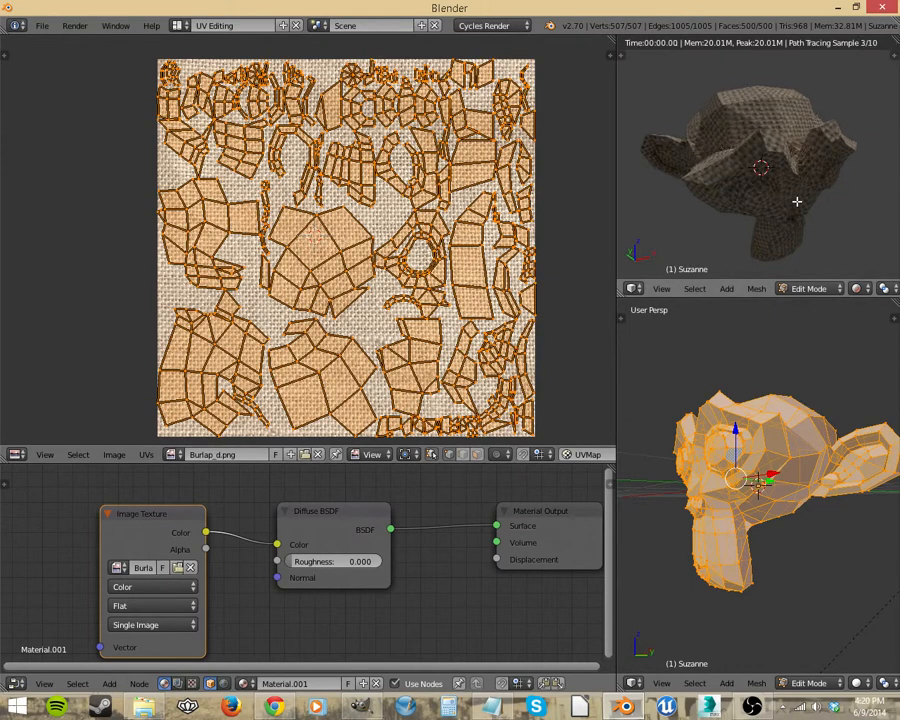
middle_click_drag(800, 203, 796, 161)
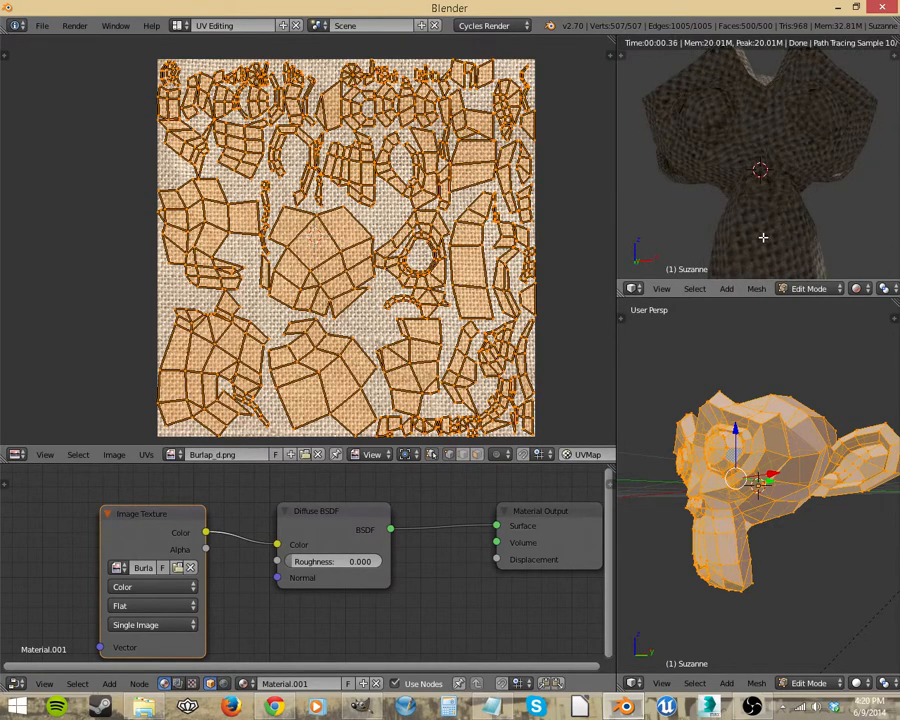
middle_click_drag(759, 237, 755, 235)
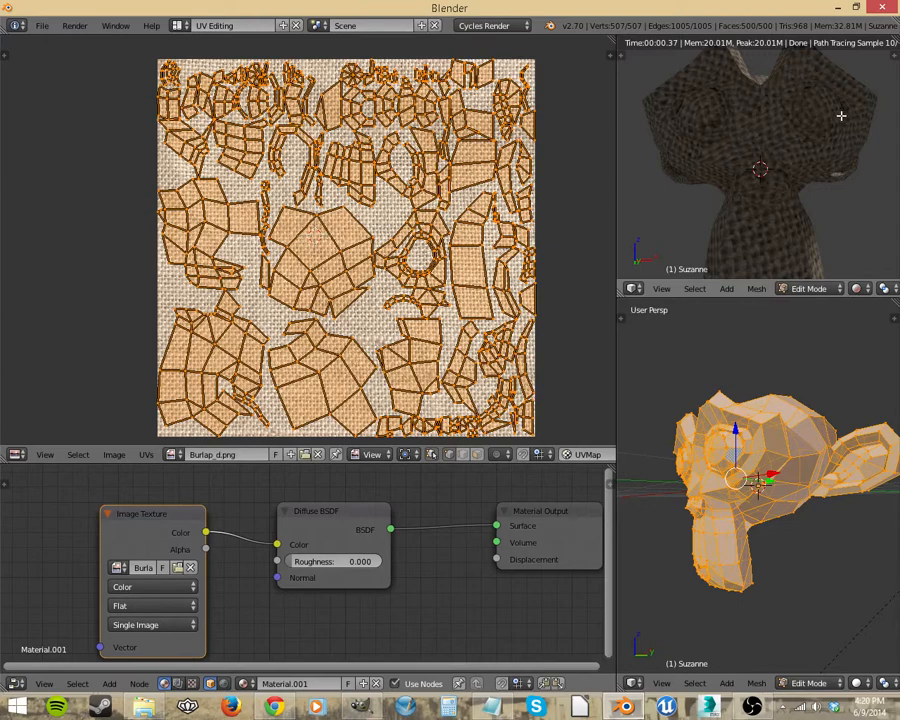
middle_click_drag(779, 246, 730, 226)
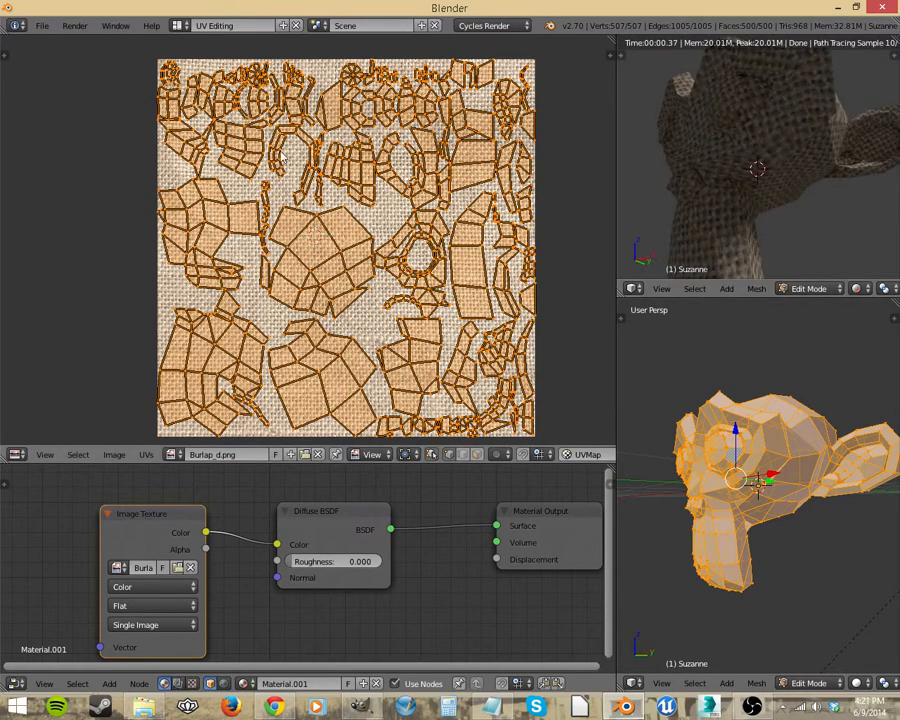
- Examine the Smart UV Project burlap mapping on the back, sides and front of the monkey's head in the rendered view
middle_click_drag(712, 214, 712, 78)
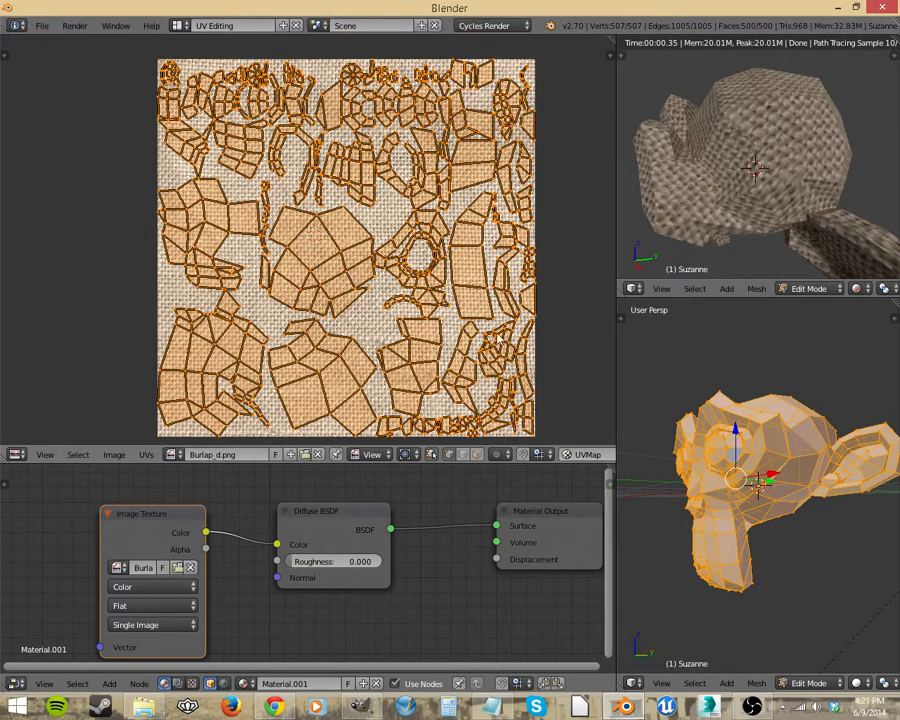
middle_click_drag(735, 182, 825, 172)
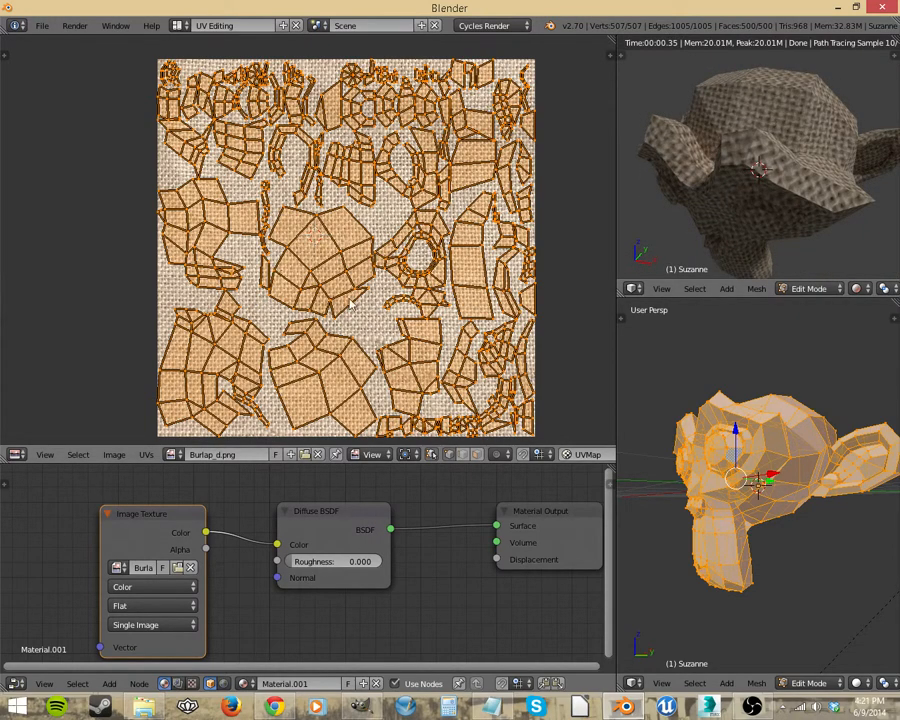
middle_click_drag(707, 174, 799, 175)
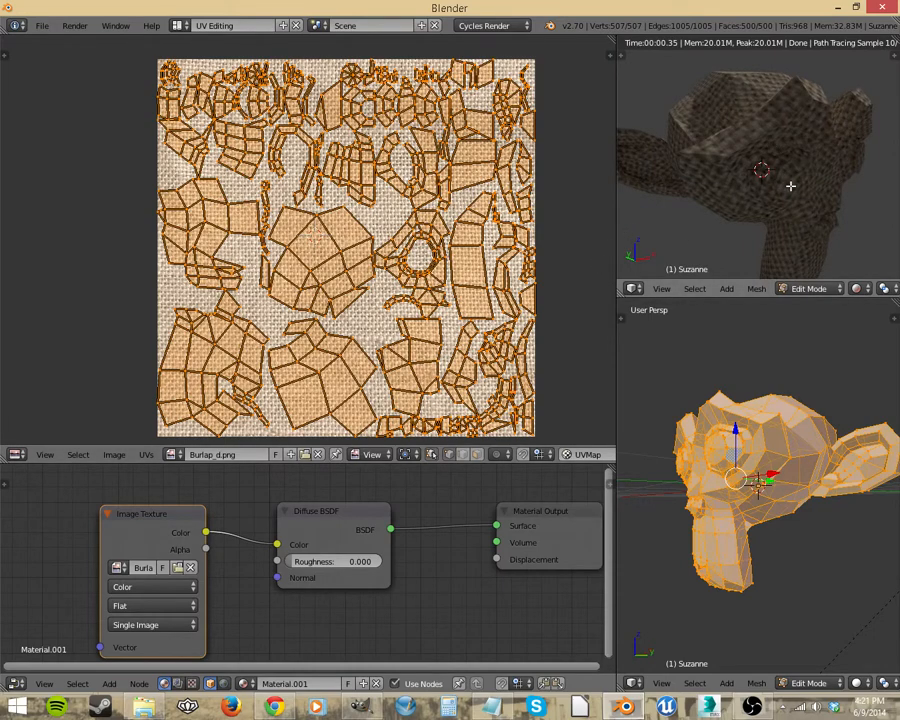
mouse_move(712, 186)
middle_mouse_down()
mouse_move(777, 175)
mouse_move(775, 159)
mouse_move(719, 161)
mouse_move(739, 177)
middle_mouse_up()
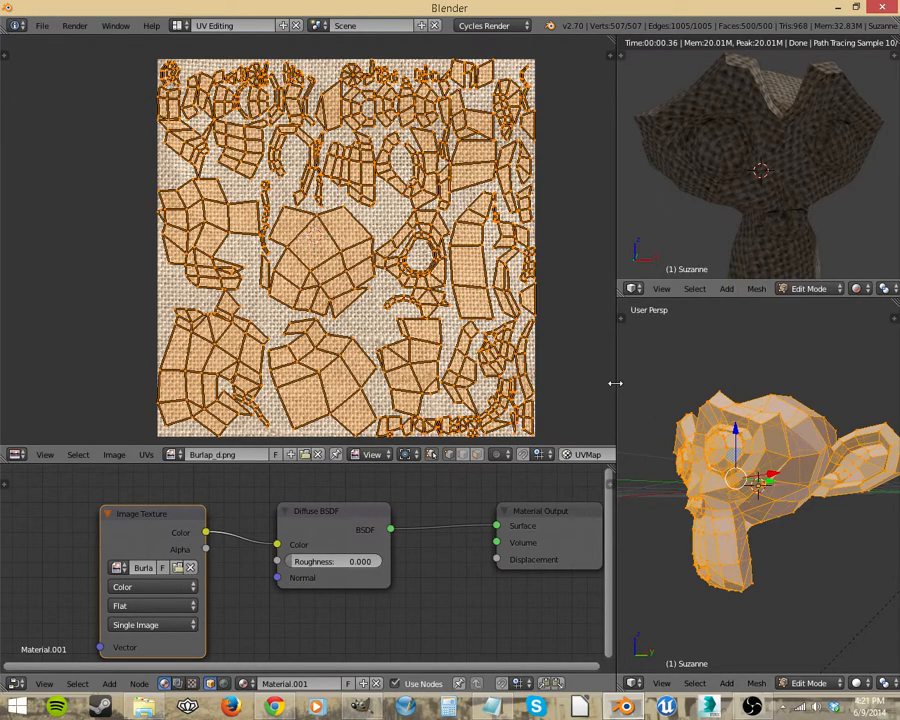
- Enlarge the 3D views, maximize the solid-shaded one and frame the whole monkey from the front
left_click_drag(615, 383, 475, 383)
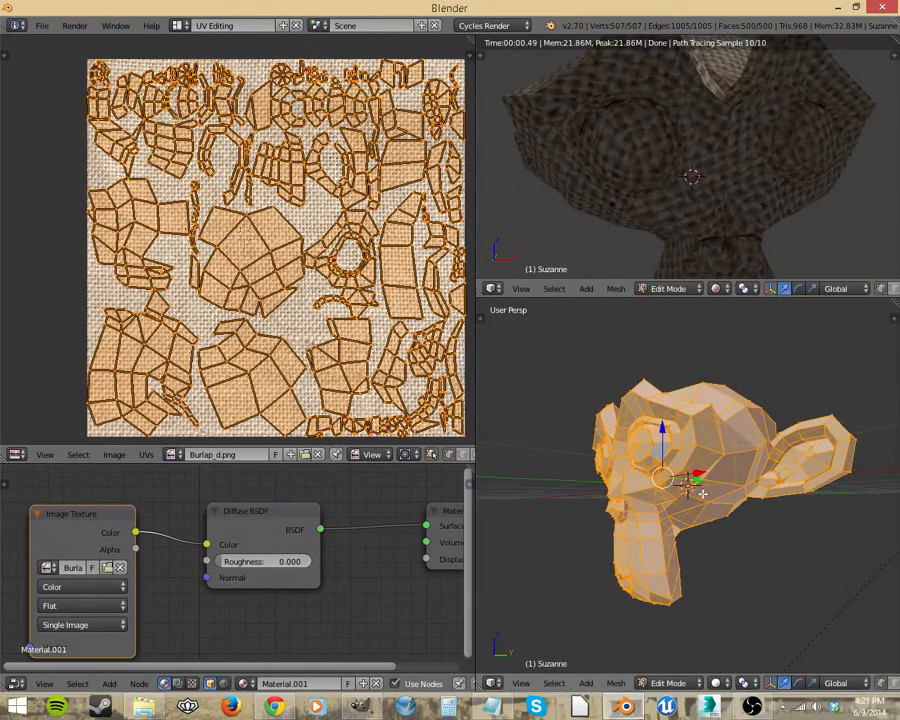
key("shift+space")
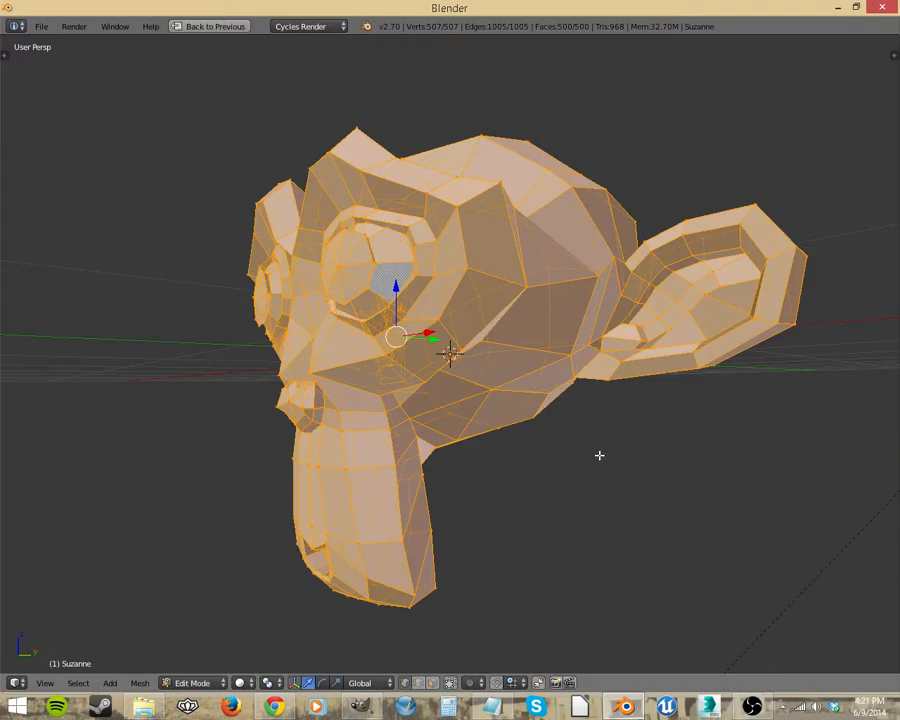
scroll(506, 408, "down", 2)
middle_click_drag(506, 408, 564, 450)
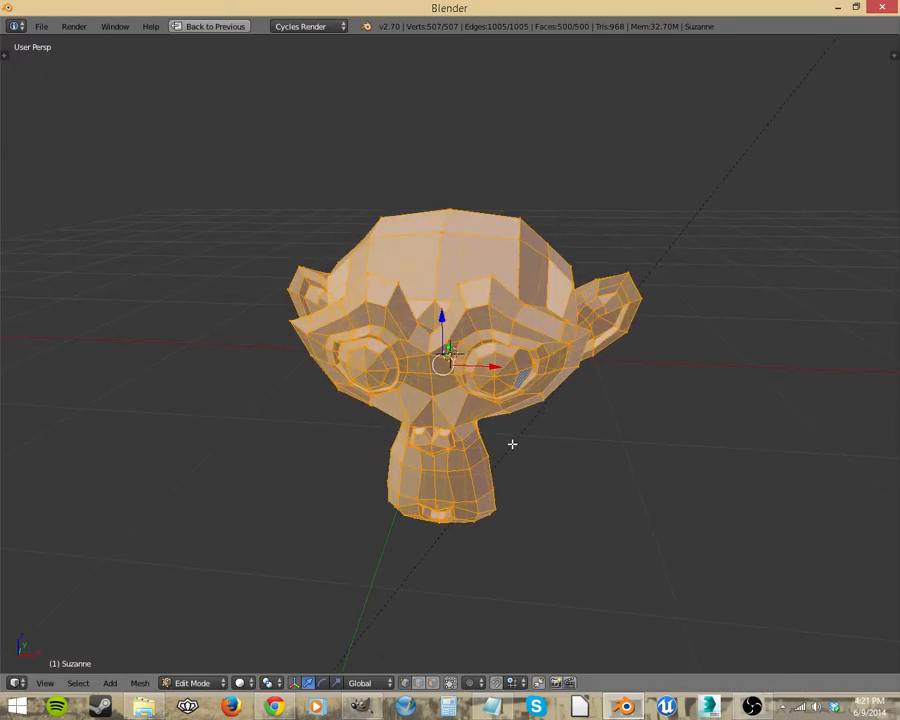
- Turn on the Screencast Keys display in the maximized 3D view
key("n")
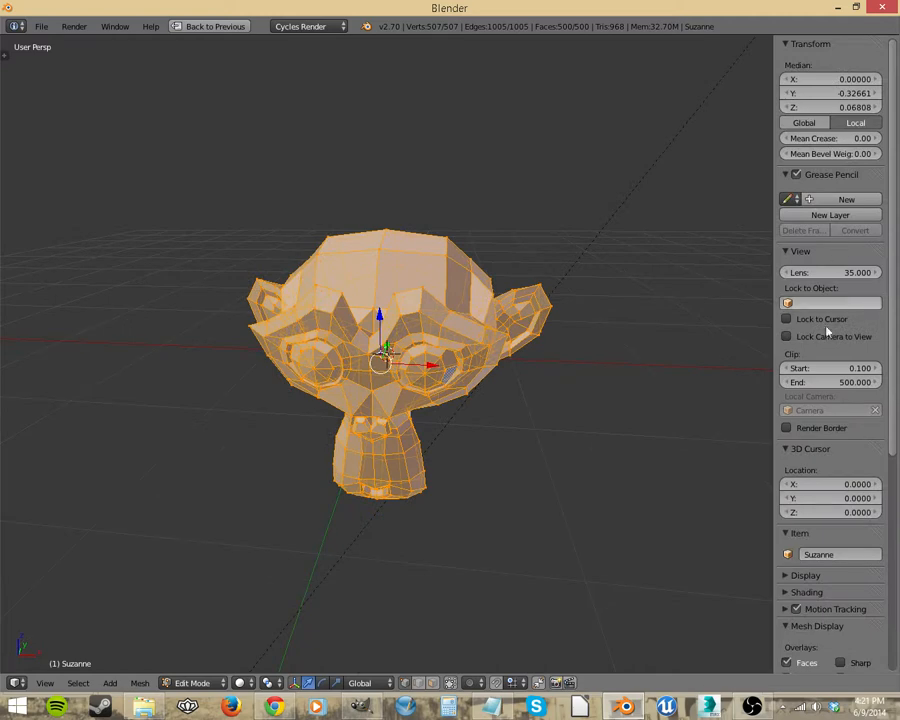
scroll(815, 540, "down", 3)
scroll(815, 560, "down", 5)
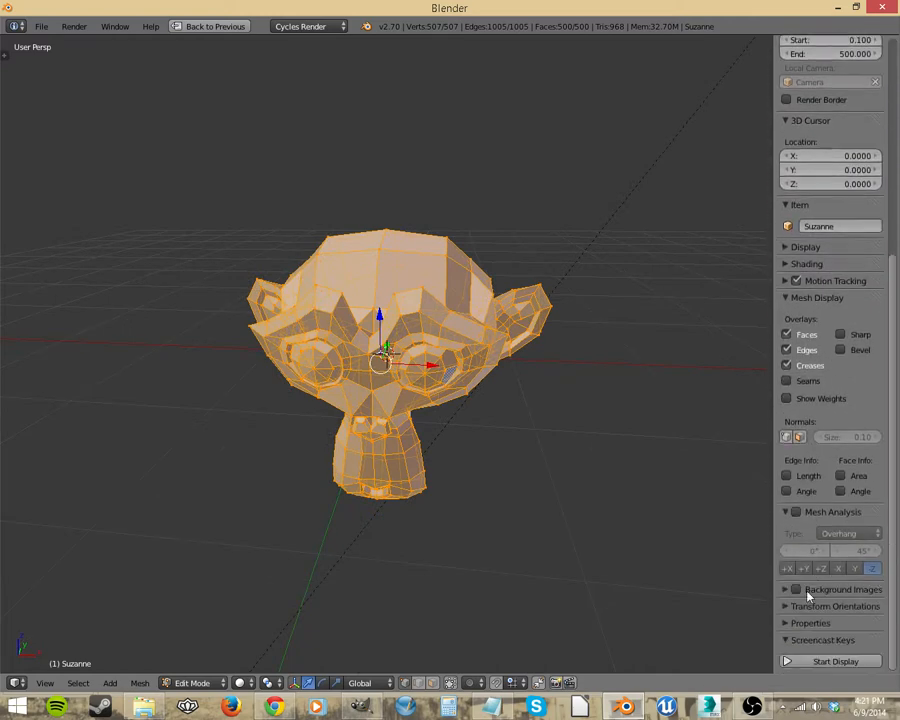
key("n")
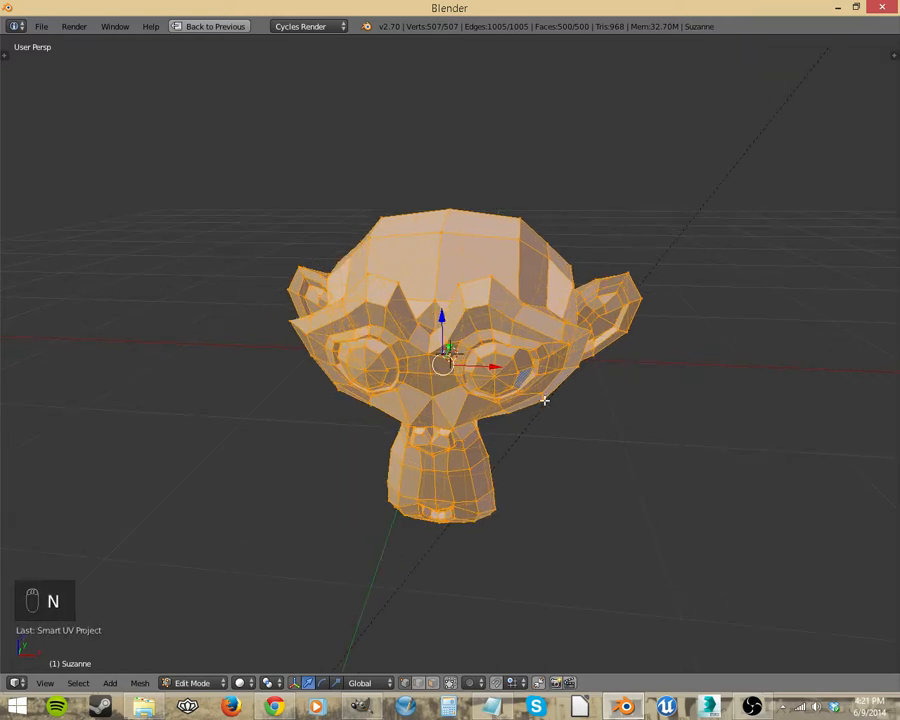
- Clear the selection, select the edge loop outlining the monkey's brows, cheeks and muzzle, and mark it as a seam
middle_click_drag(544, 400, 536, 381)
key("a")
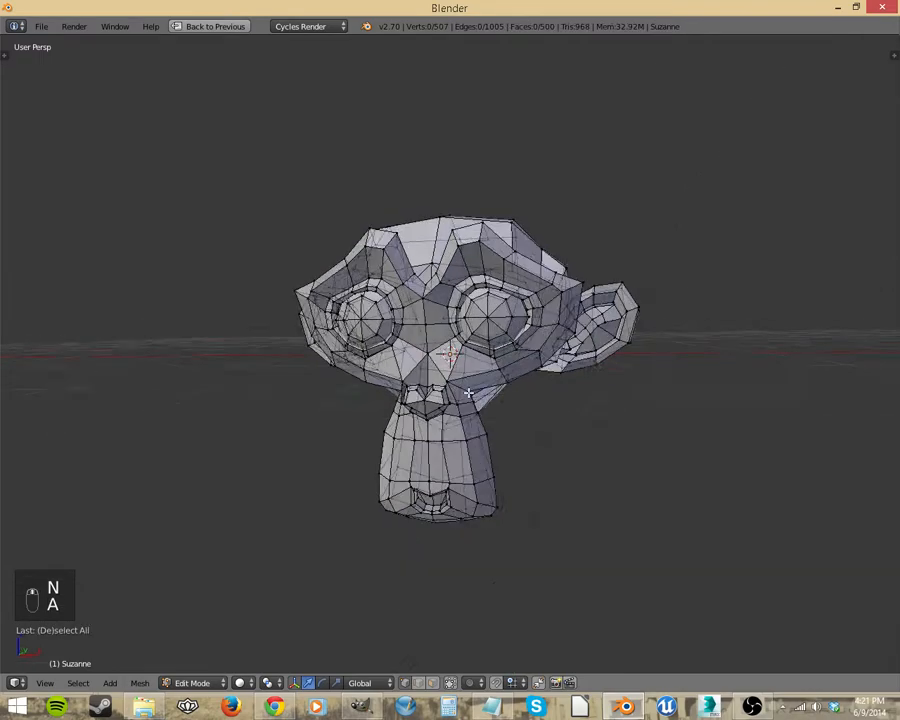
middle_click_drag(470, 392, 484, 690)
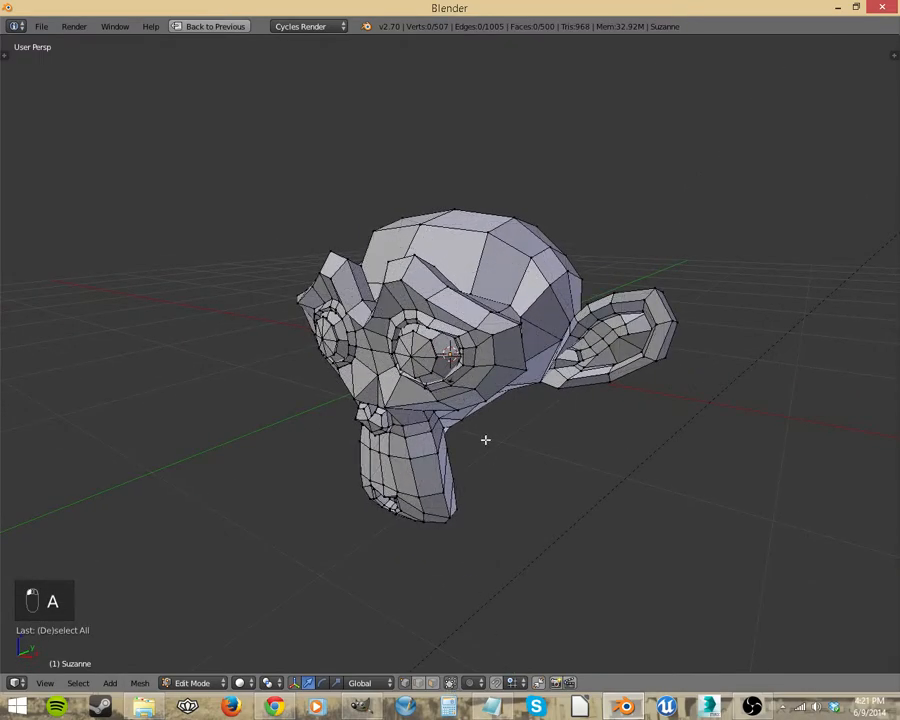
middle_click_drag(484, 438, 462, 402)
scroll(480, 376, "up", 2)
right_click(367, 434, "alt")
key("ctrl+e")
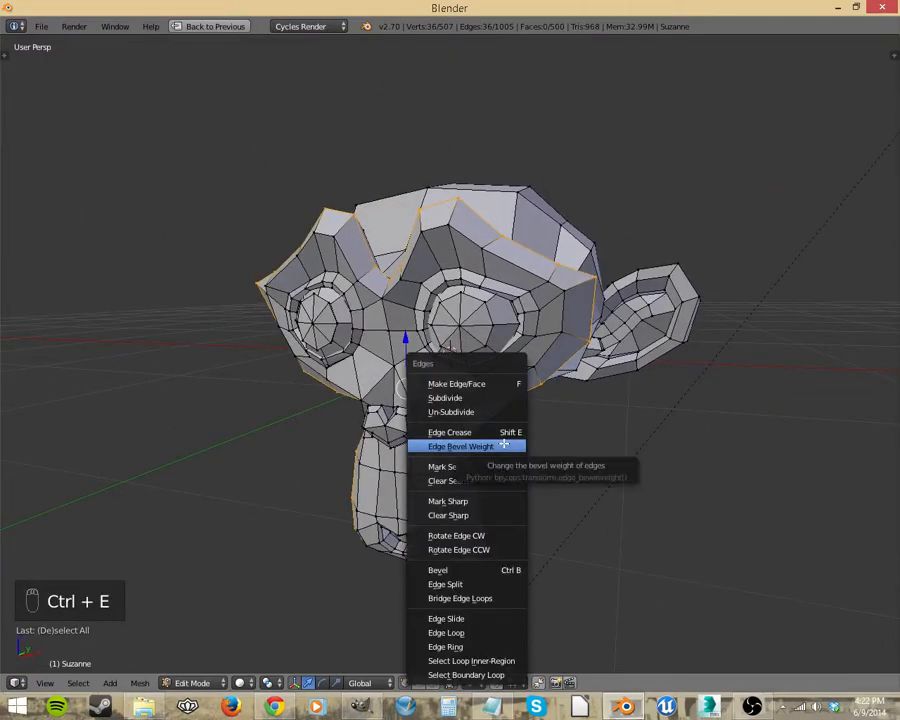
left_click(478, 465)
middle_click_drag(478, 465, 588, 418)
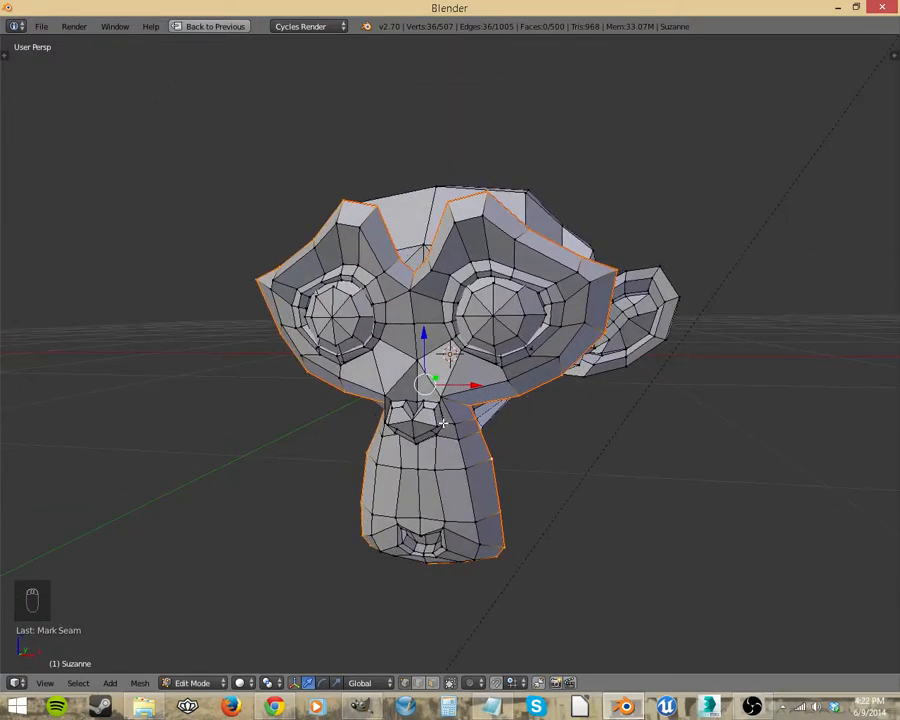
- Add the edges between the cheeks and the muzzle up to the nose to the selection and mark them as a seam
middle_click_drag(449, 425, 505, 370)
key("shift+e")
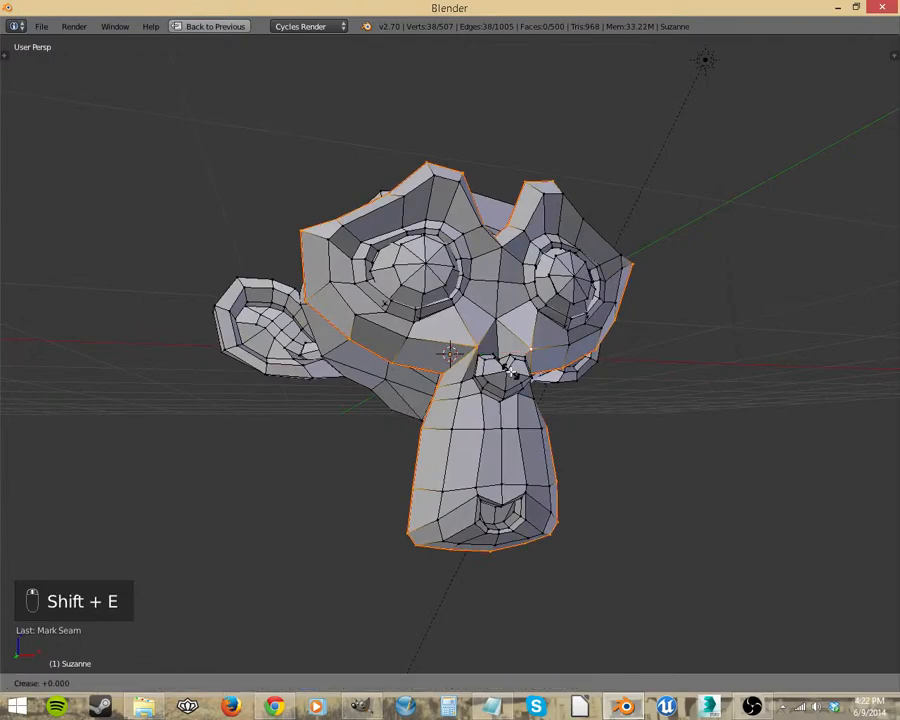
right_click(484, 361)
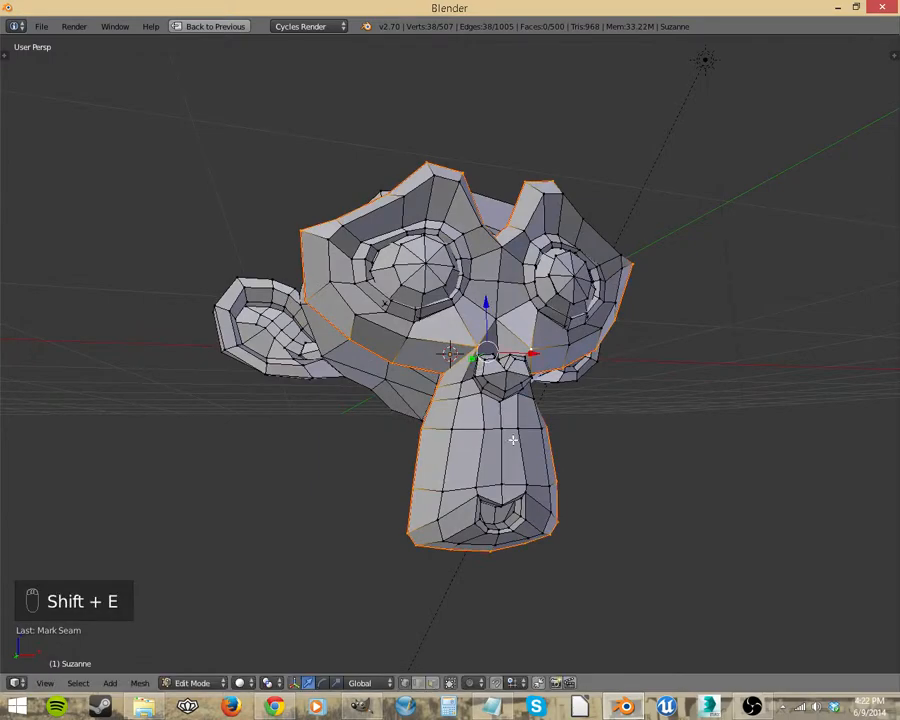
key("ctrl+e")
left_click(513, 437)
middle_click_drag(513, 437, 451, 417)
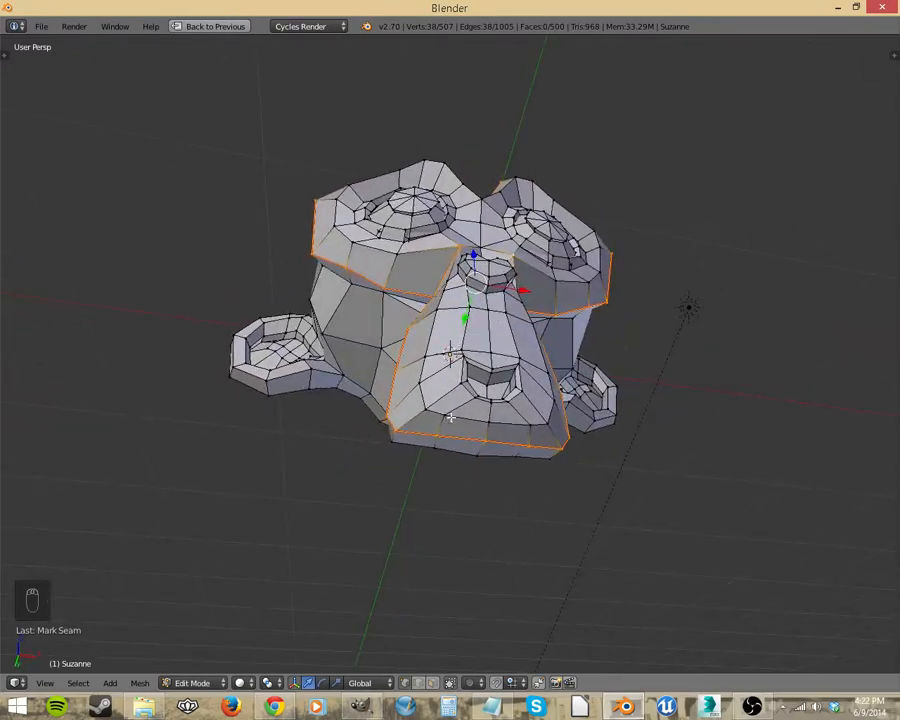
- Select the two short corner edges on either side of the chin and mark them as seams
right_click(426, 411)
right_click(397, 429, "shift")
right_click(549, 424, "shift")
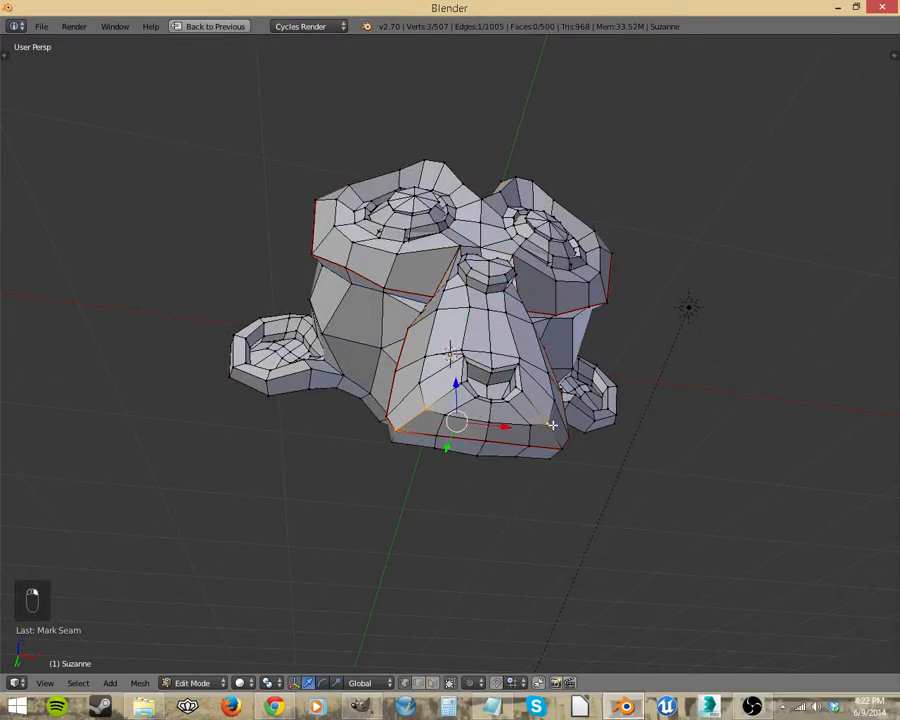
right_click(561, 447, "shift")
key("ctrl+e")
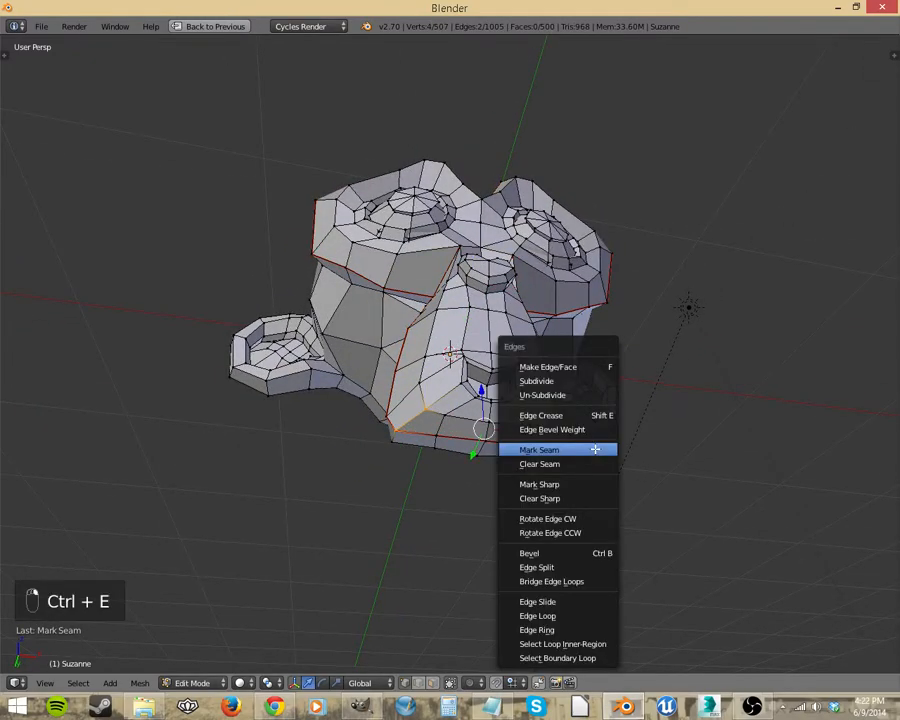
left_click(590, 455)
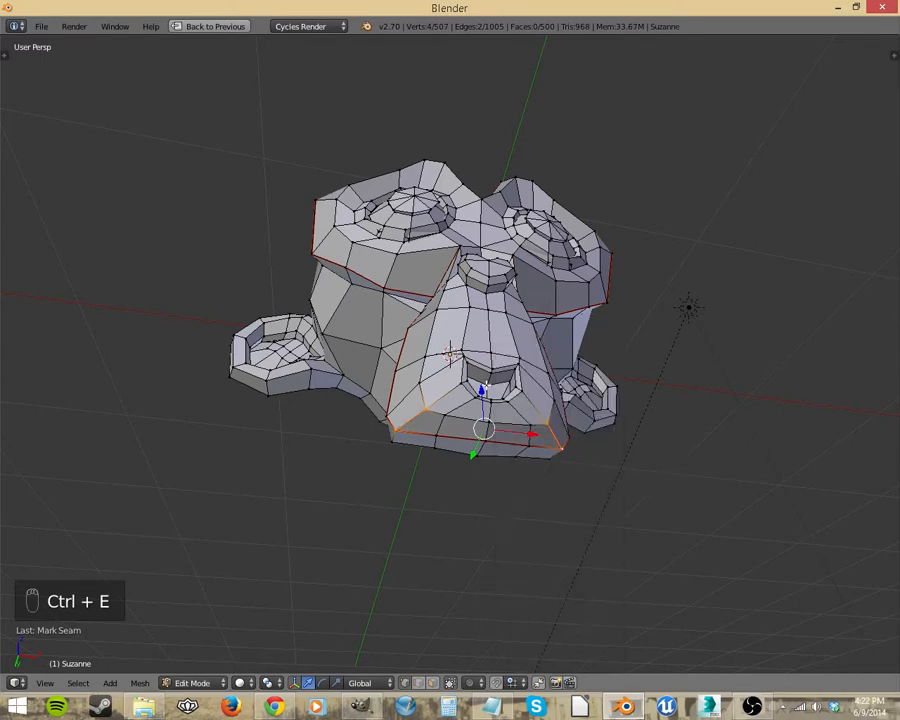
- Select the short edges at both brow peaks and both outer eye-mask corners and mark these four edges as seams
middle_click_drag(470, 440, 530, 388)
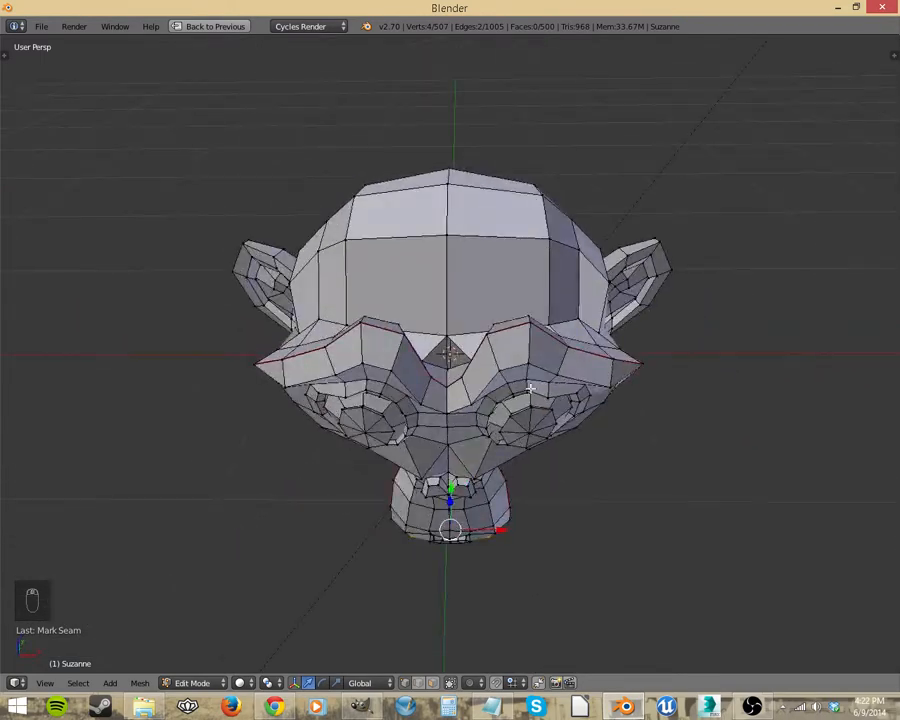
right_click(530, 323)
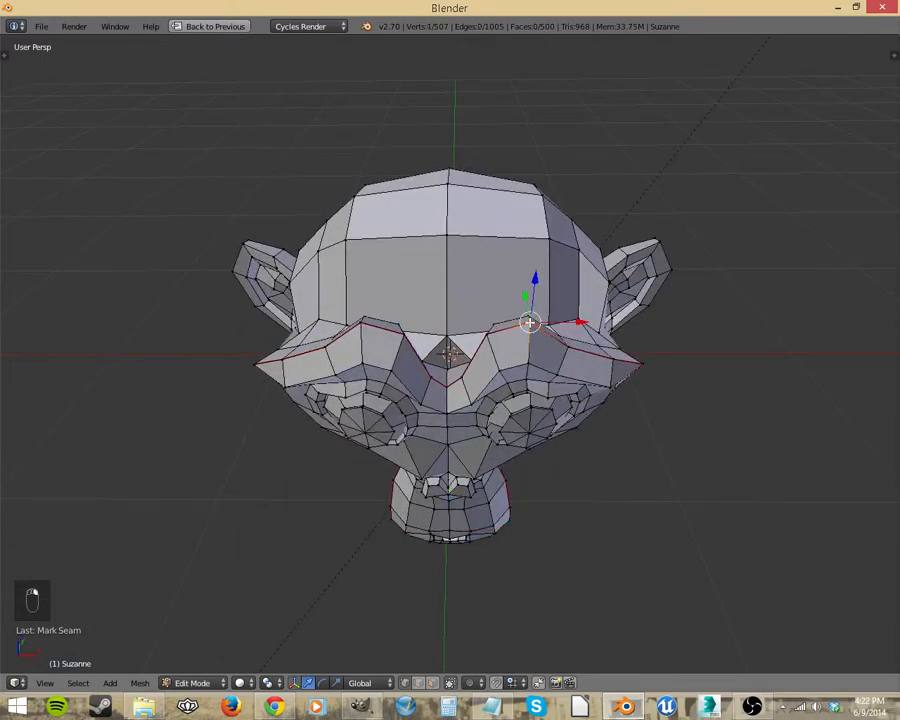
right_click(364, 330, "shift")
right_click(364, 364, "shift")
middle_click_drag(387, 374, 405, 303)
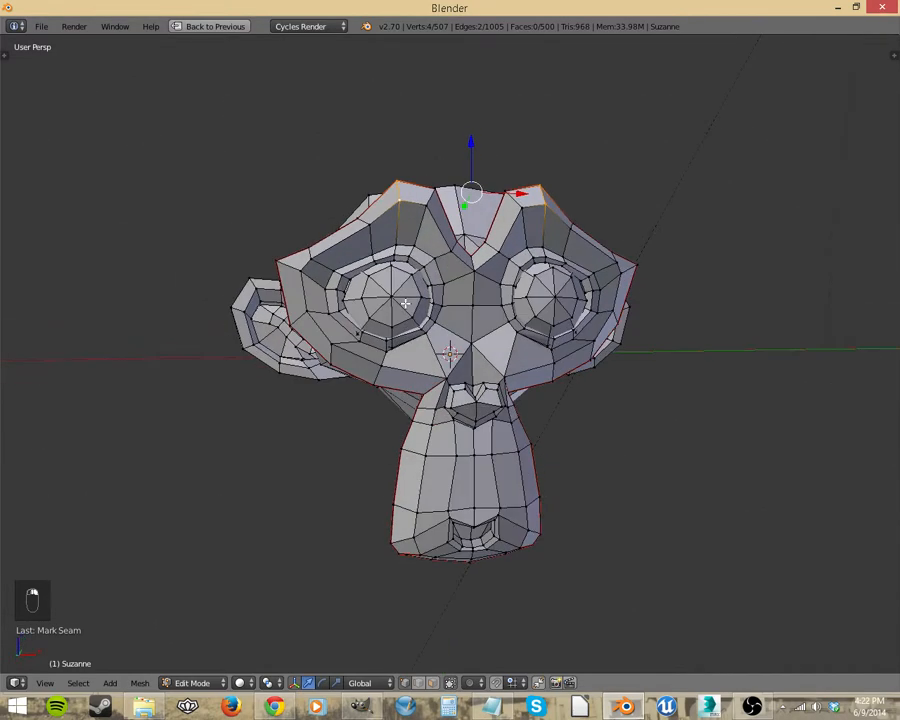
right_click(307, 275, "shift")
right_click(462, 269, "shift")
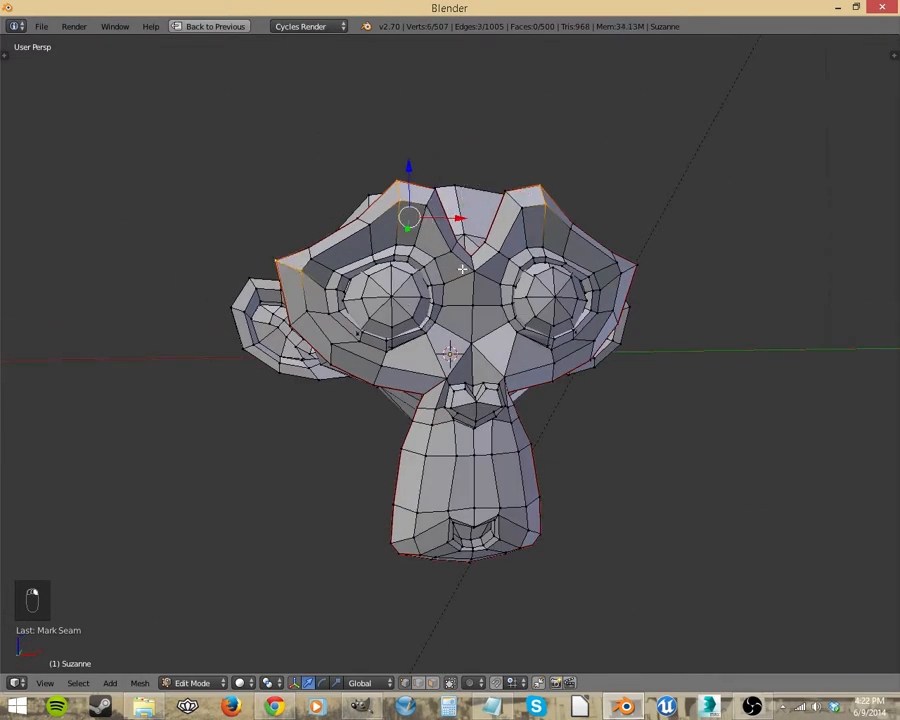
right_click(622, 268, "shift")
right_click(634, 265, "shift")
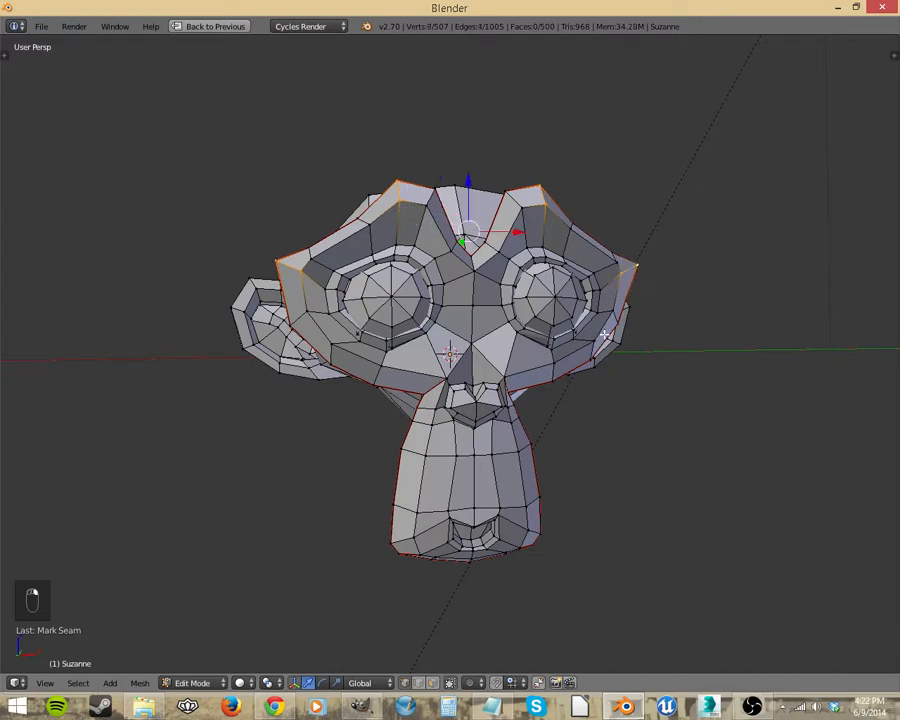
key("ctrl+e")
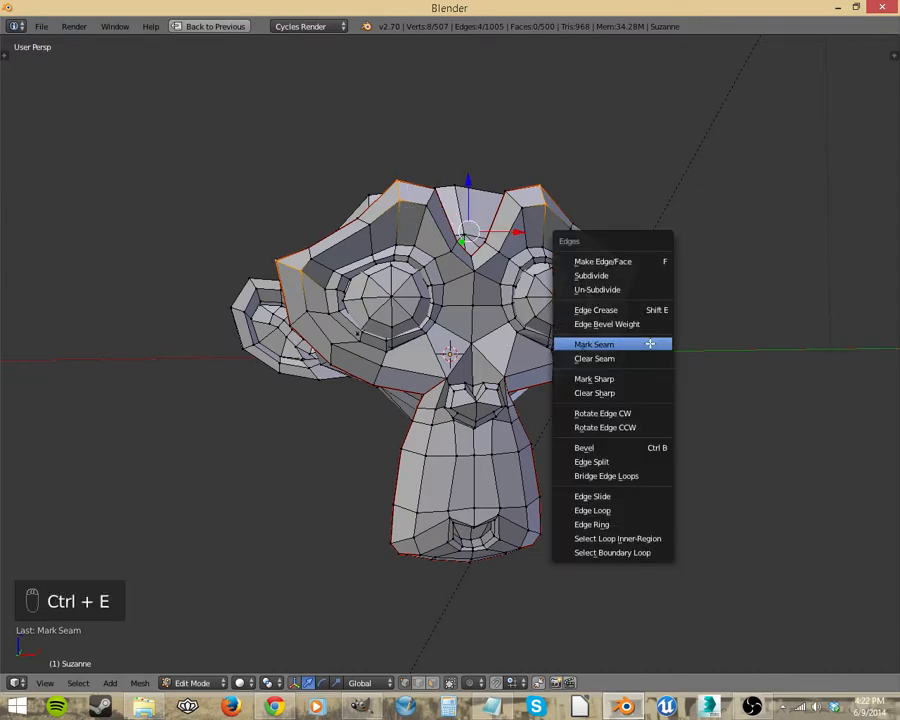
left_click(650, 343)
- Select the edges where the monkey's left ear joins the head, in front and behind, and mark them as a seam
middle_click_drag(648, 342, 522, 349)
right_click(517, 354)
right_click(515, 365, "shift")
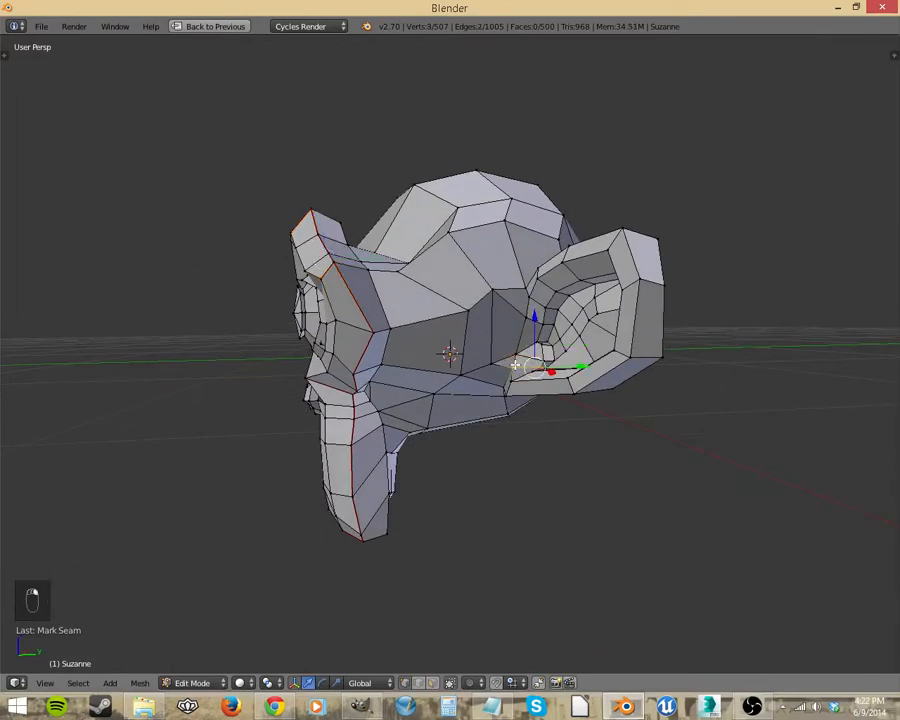
right_click(512, 366)
right_click(523, 287, "ctrl")
middle_click_drag(550, 342, 448, 397)
middle_click_drag(403, 430, 340, 393)
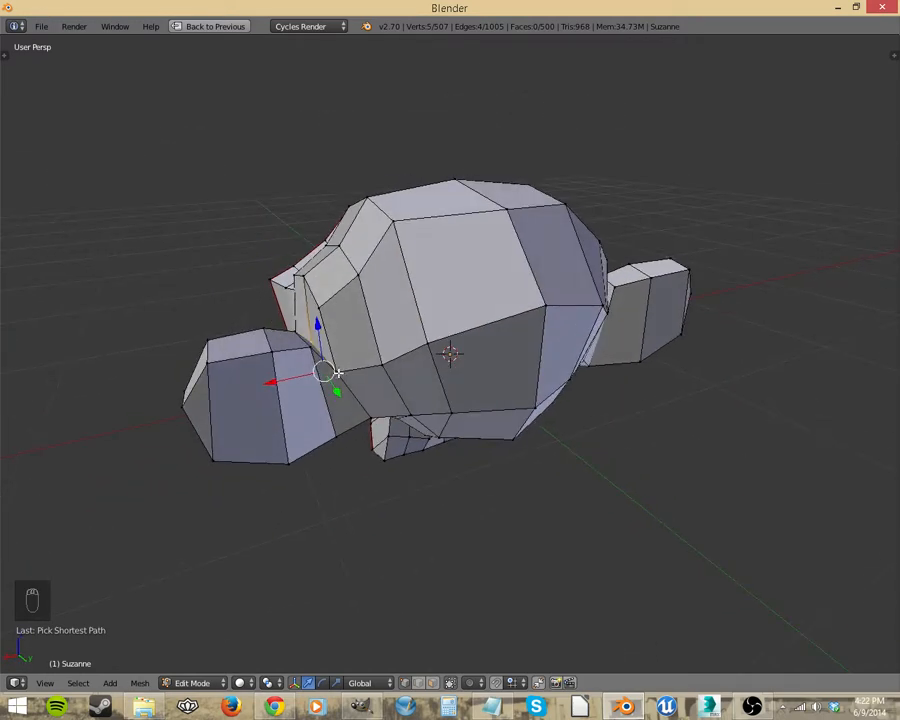
left_click(338, 373)
right_click(333, 373, "shift")
right_click(369, 415, "shift")
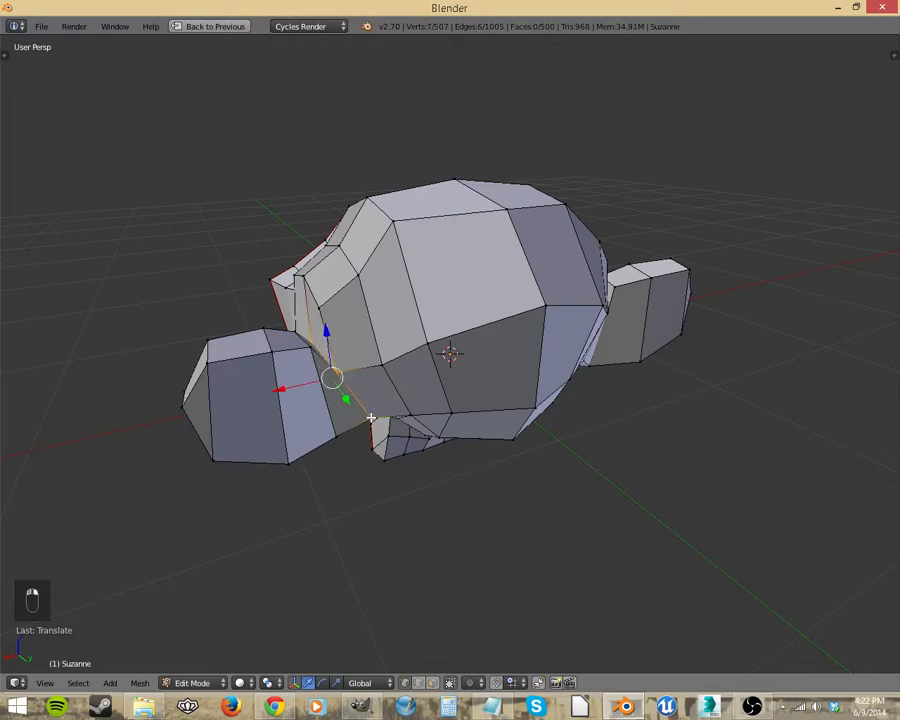
middle_click_drag(394, 406, 472, 404)
right_click(451, 289, "shift")
key("ctrl+e")
left_click(538, 343)
- Select the edges across the back of the left ear from its base to the outer rim and mark them as a seam
right_click(377, 374)
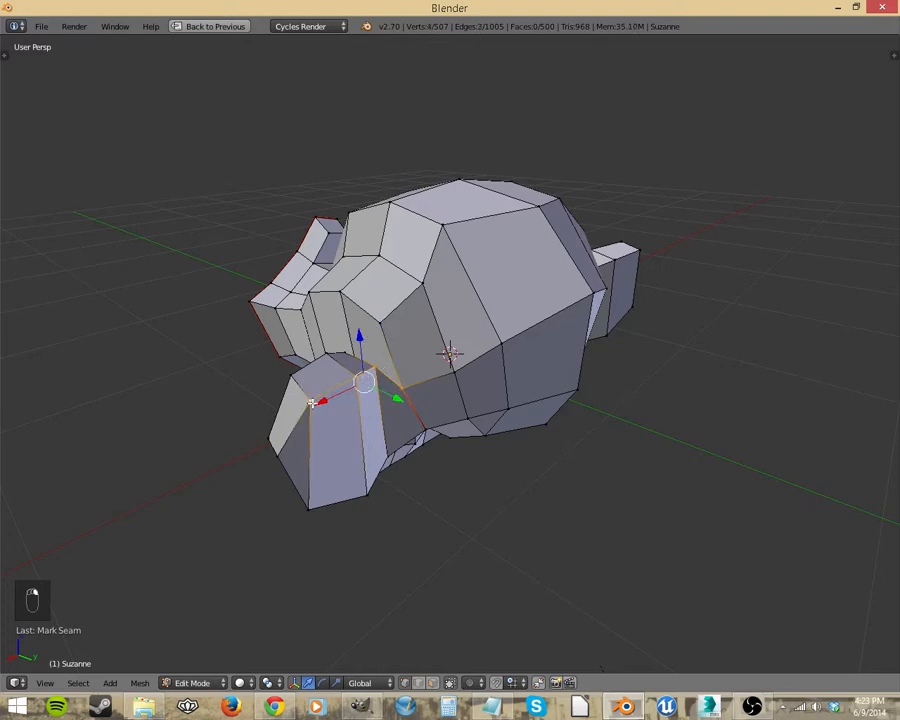
middle_click_drag(281, 455, 366, 424)
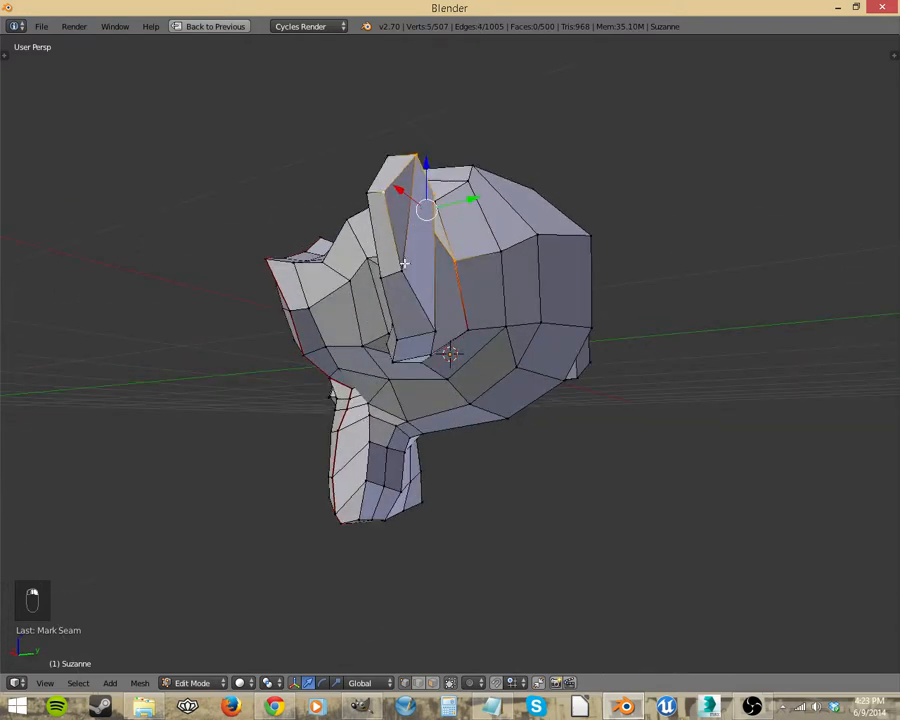
middle_click_drag(448, 352, 518, 377)
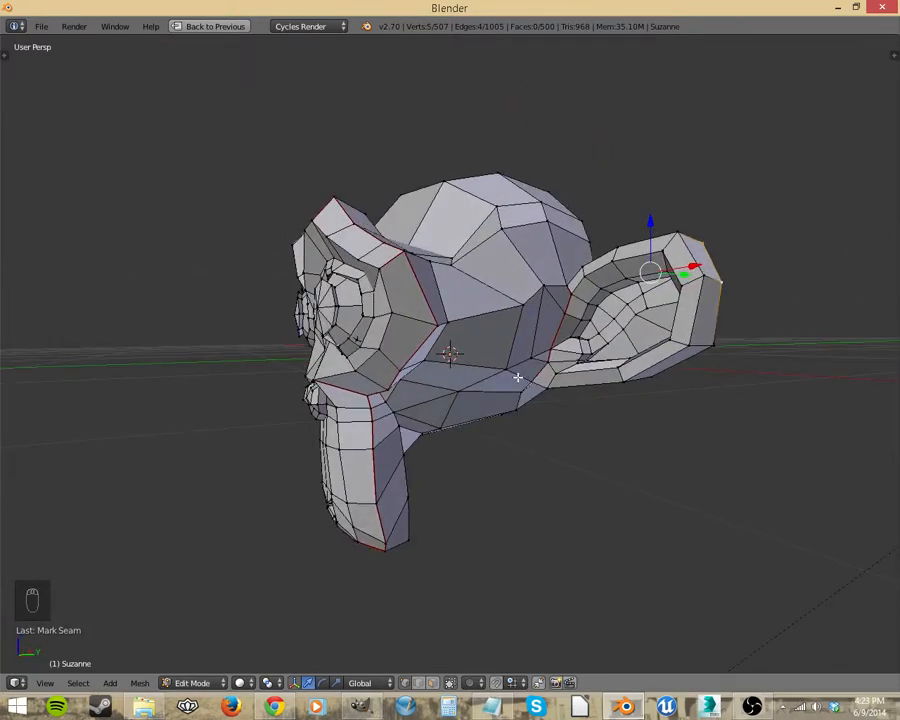
middle_click_drag(591, 325, 403, 376)
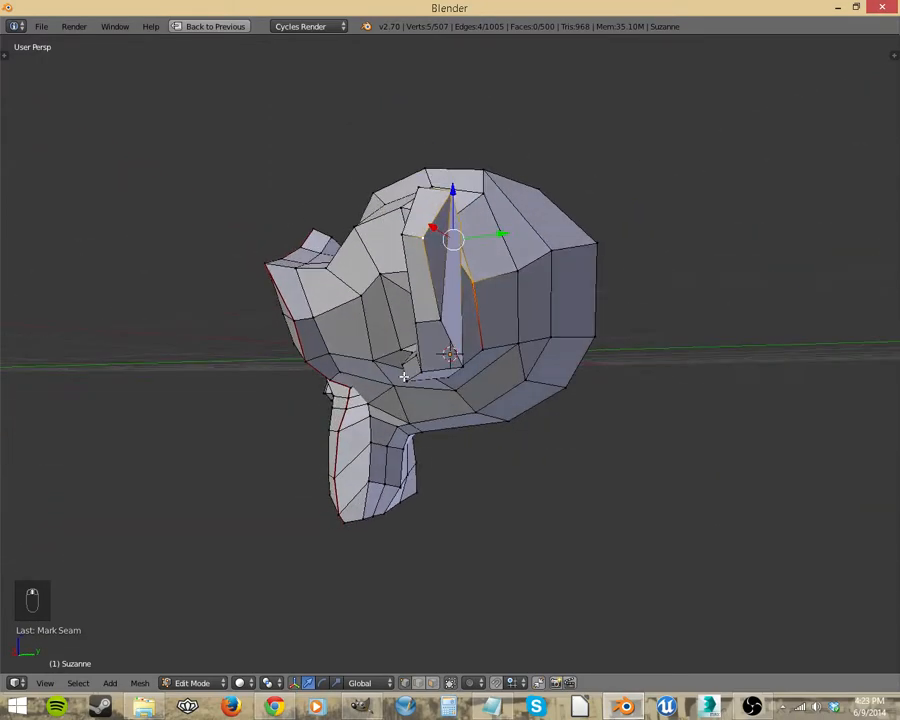
key("ctrl+e")
left_click(530, 284)
- Select the curved edge loop around the inner hollow of the monkey's left ear and mark it as a seam
middle_click_drag(506, 290, 567, 320)
right_click(587, 334, "alt")
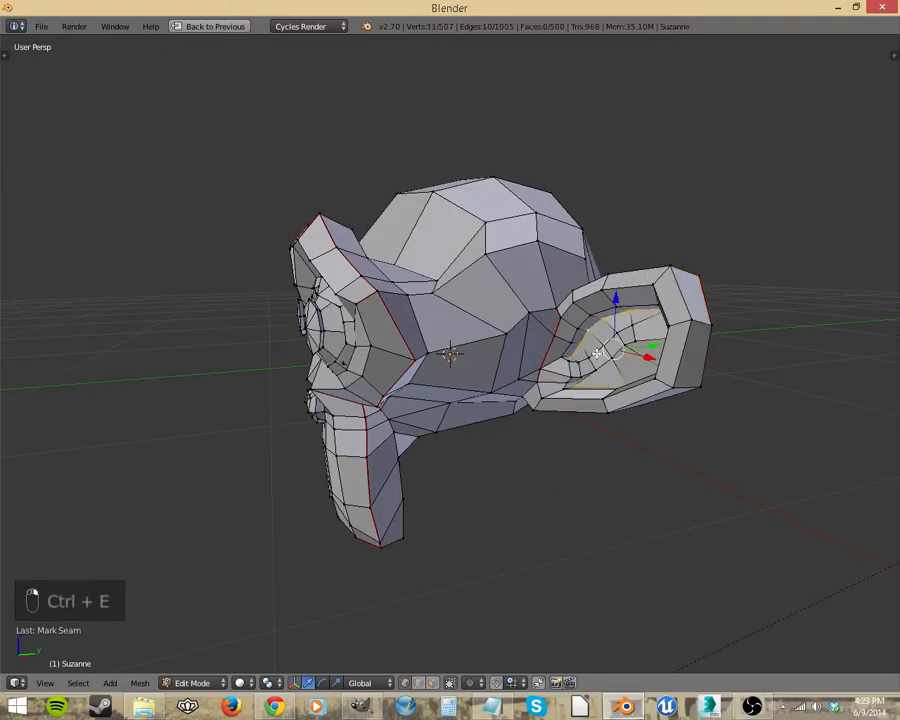
middle_click_drag(608, 380, 578, 423)
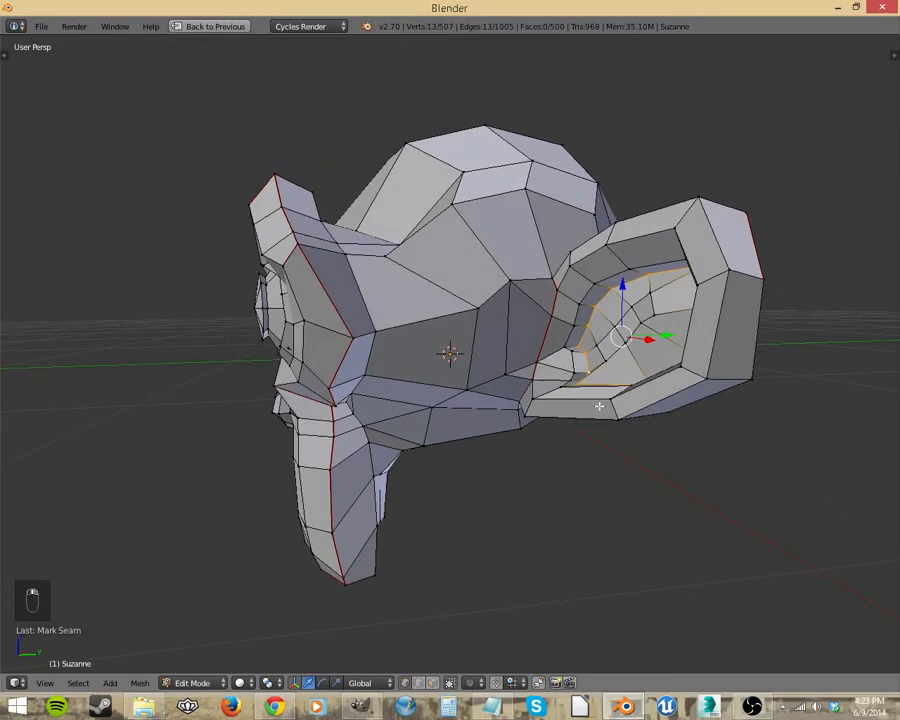
key("shift+e")
key("ctrl+e")
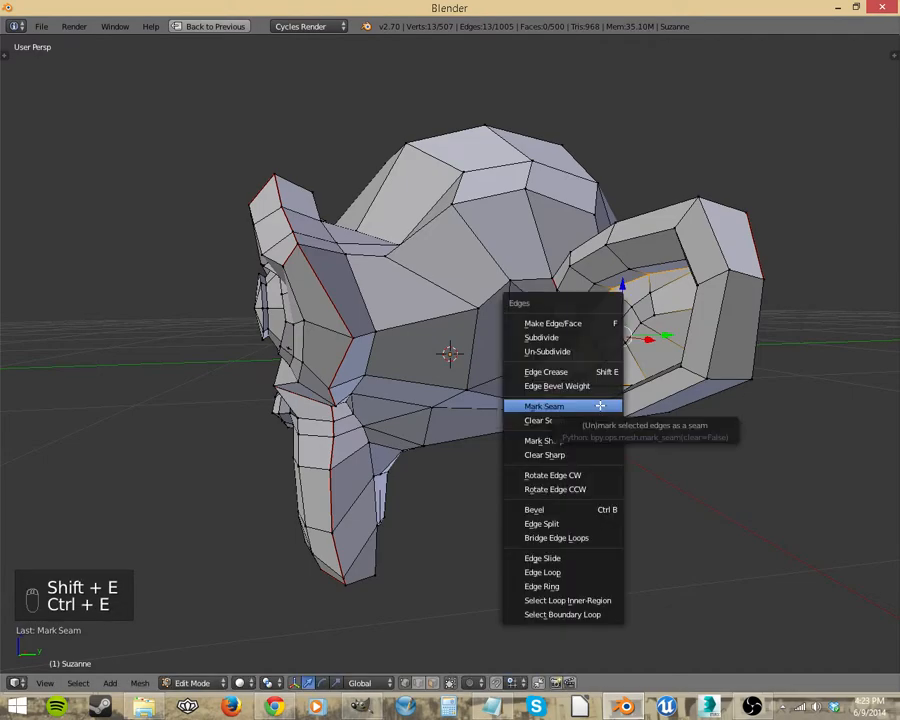
left_click(600, 405)
mouse_move(580, 426)
middle_mouse_down()
mouse_move(627, 442)
mouse_move(569, 428)
middle_mouse_up()
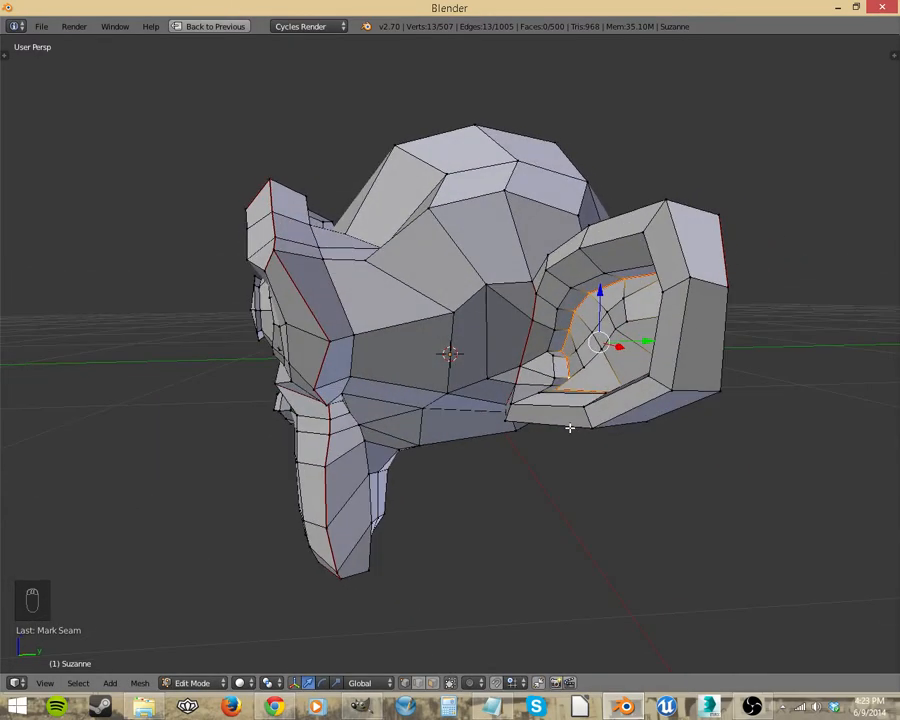
- Select the two edges linking the left ear's inner seam to the seam at the ear's base and mark them as a seam
right_click(547, 354)
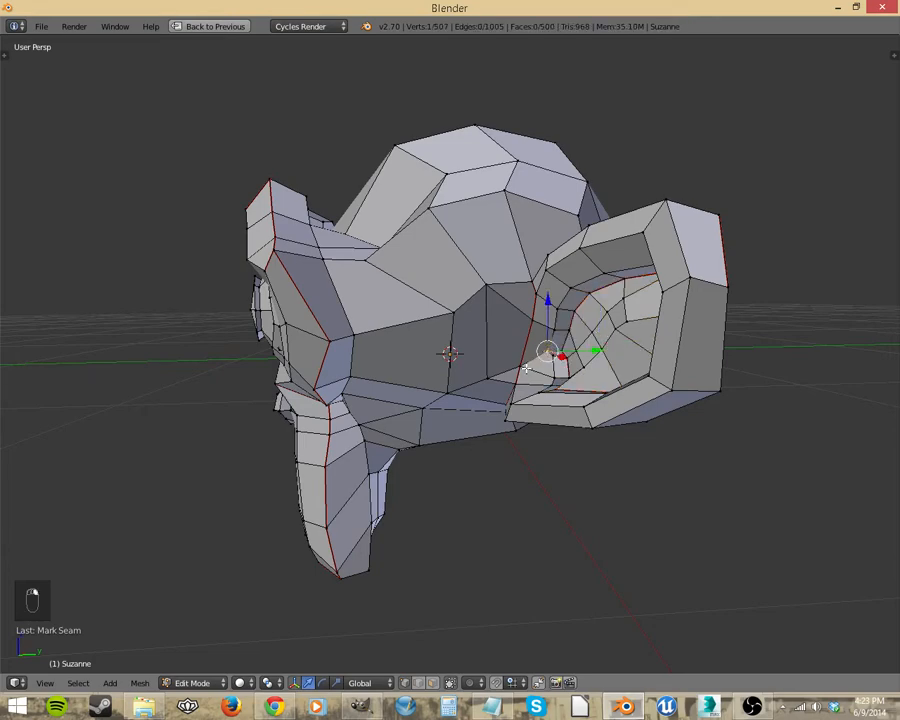
right_click(562, 351, "shift")
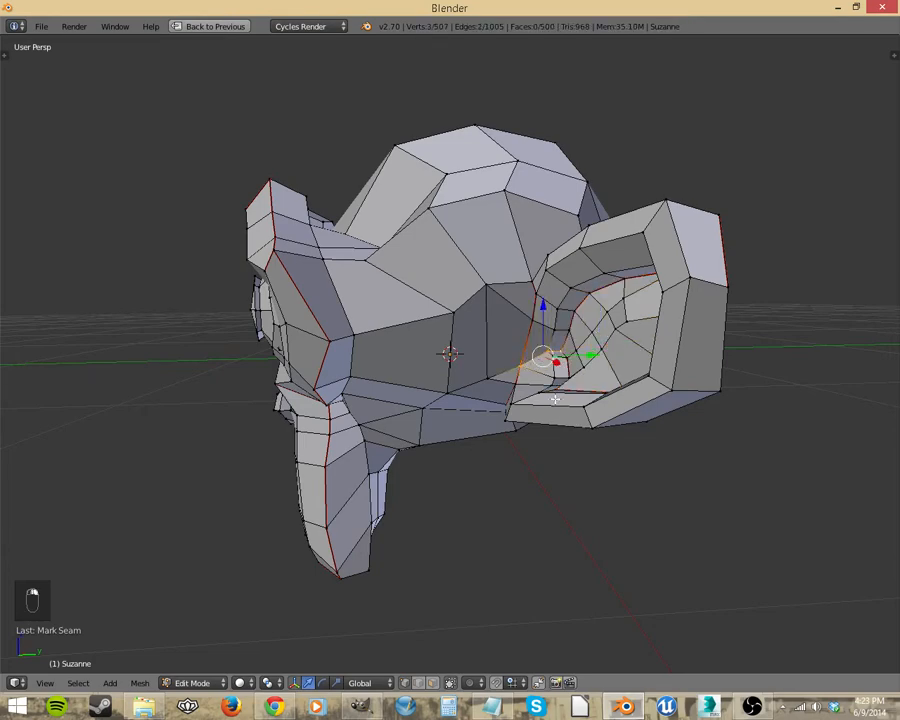
middle_click_drag(555, 399, 556, 412)
key("ctrl+e")
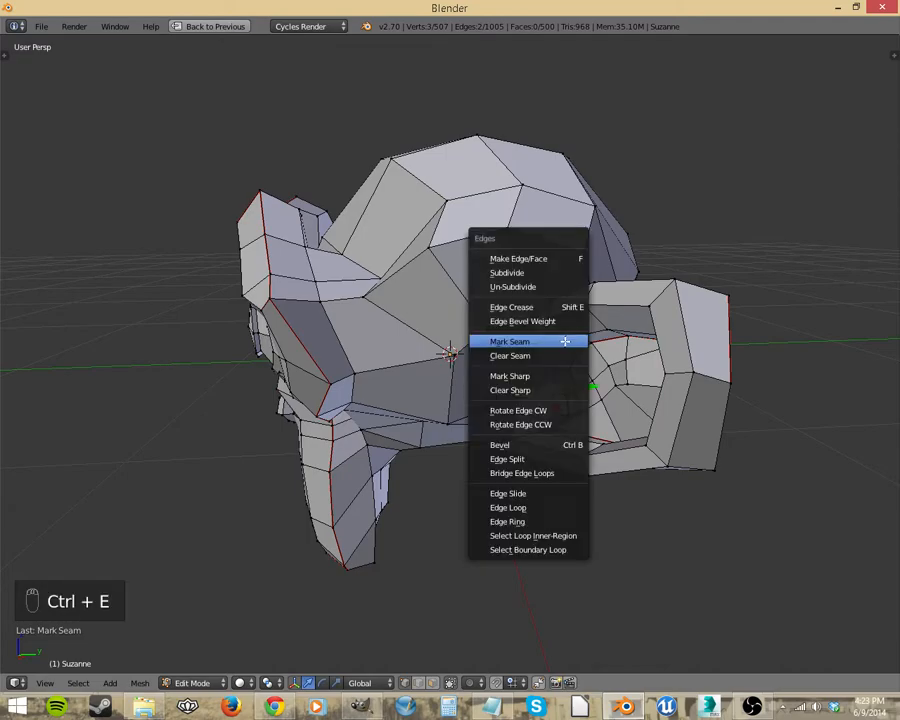
left_click(565, 341)
middle_click_drag(565, 341, 371, 366)
- Select the edges where the monkey's right ear joins the head, in front and behind, and mark them as a seam
right_click(371, 366)
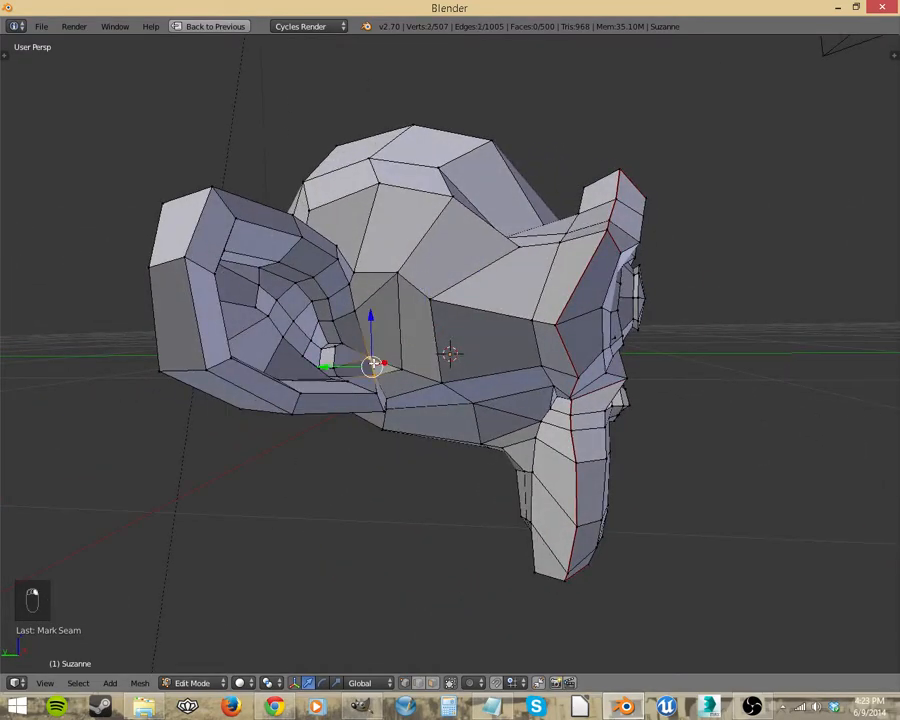
right_click(357, 307, "shift")
right_click(350, 283, "shift")
right_click(351, 270, "shift")
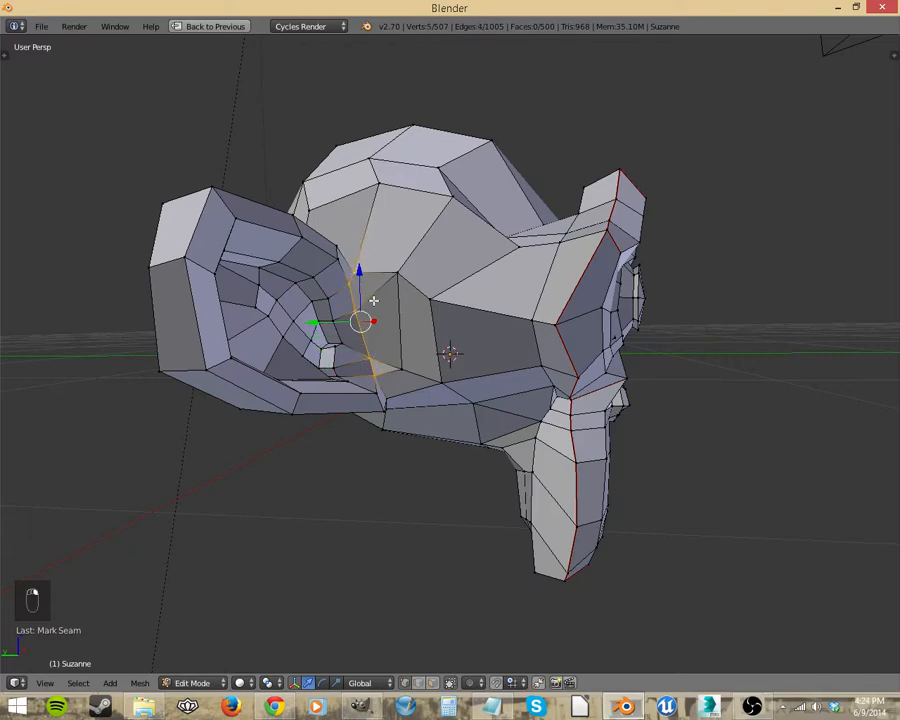
middle_click_drag(373, 300, 552, 345)
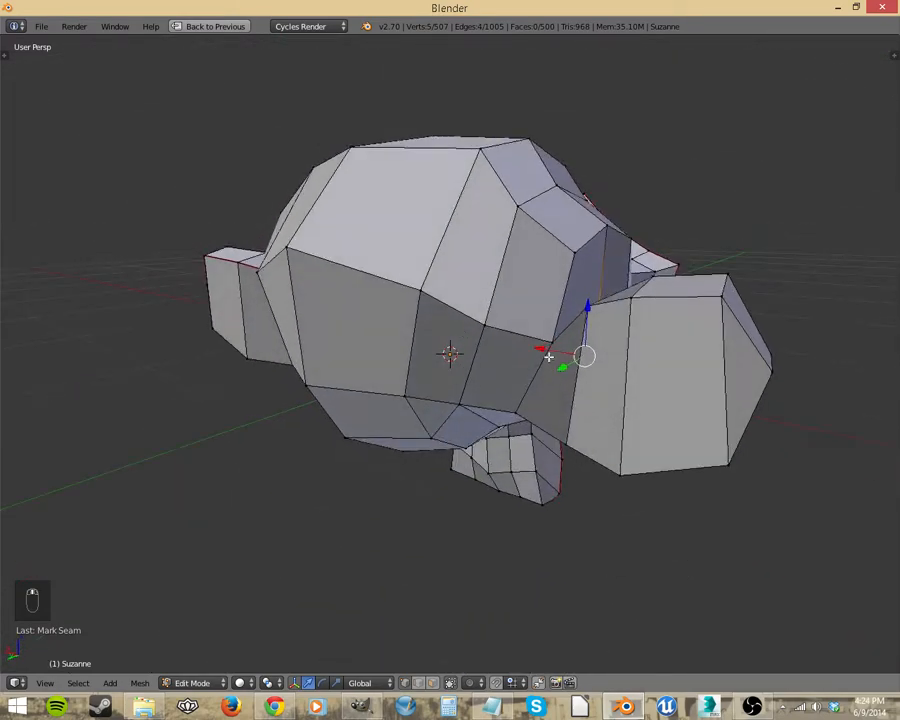
right_click(522, 404, "shift")
middle_click_drag(557, 392, 370, 355)
right_click(482, 295, "shift")
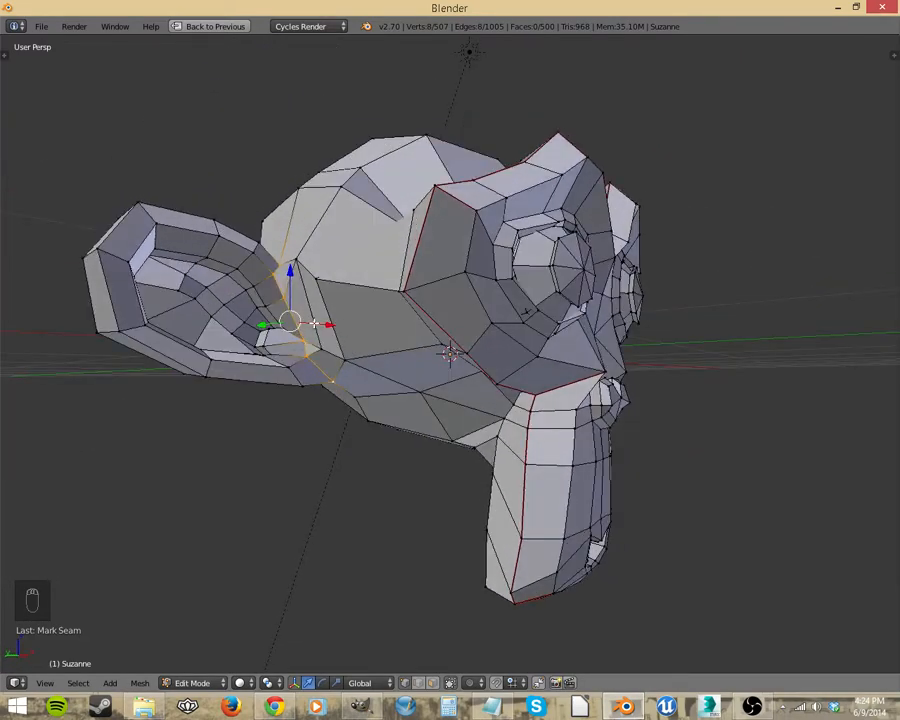
key("ctrl+e")
left_click(301, 315)
- Select the curved edge loop around the inner hollow of the right ear and mark it as a seam
middle_click_drag(301, 315, 282, 299)
right_click(267, 311, "alt+shift")
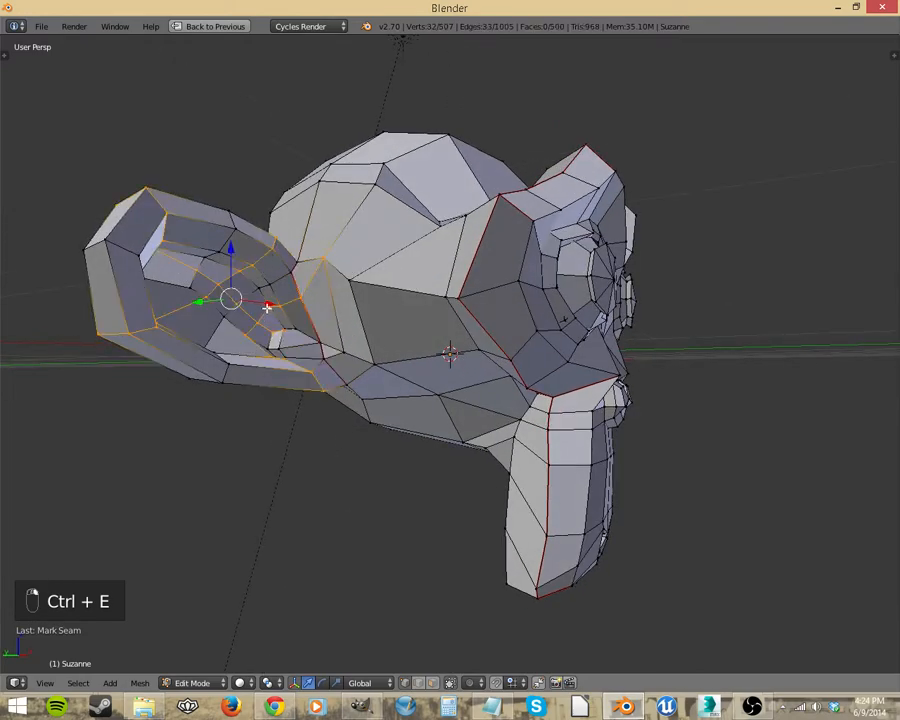
right_click(263, 291, "alt")
middle_click_drag(289, 330, 333, 435)
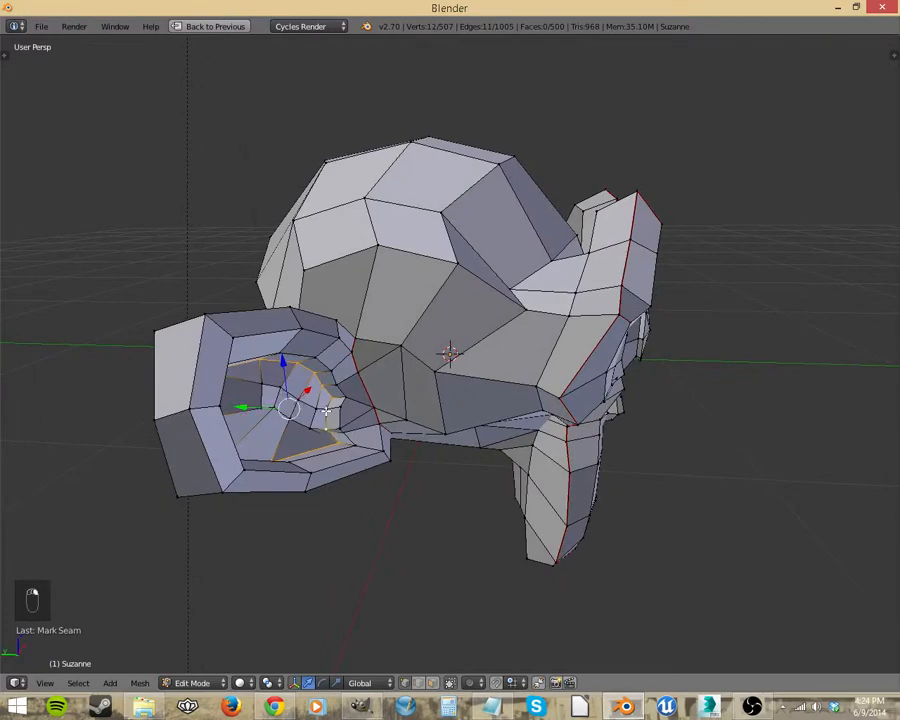
right_click(326, 416, "shift")
key("ctrl+e")
left_click(350, 387)
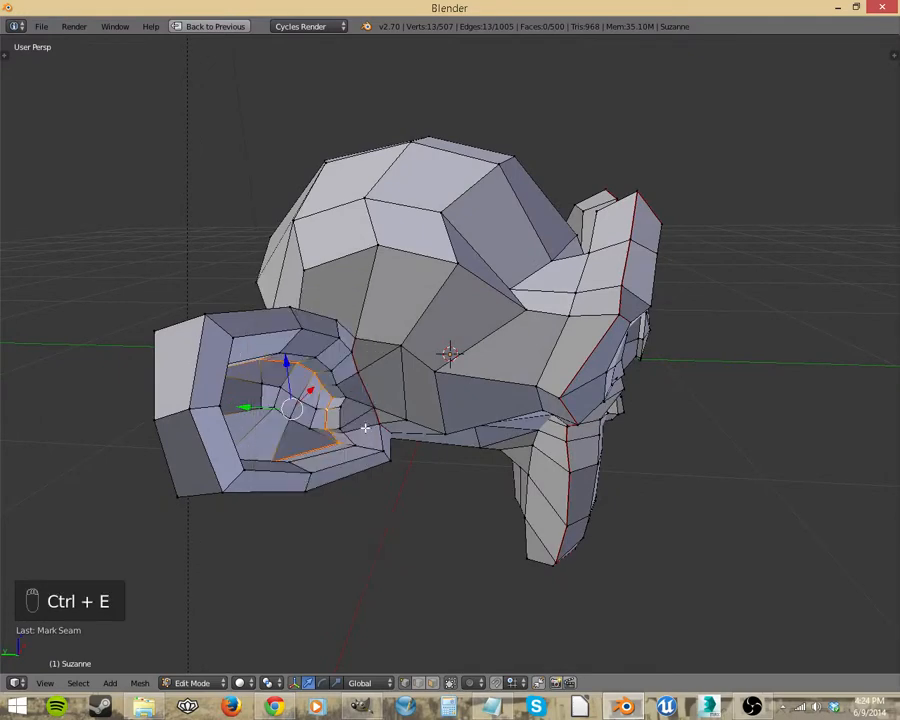
middle_click_drag(350, 387, 330, 440)
- Add the two edges linking the right ear's inner seam to its base seam and mark them as a seam
right_click(297, 356, "shift")
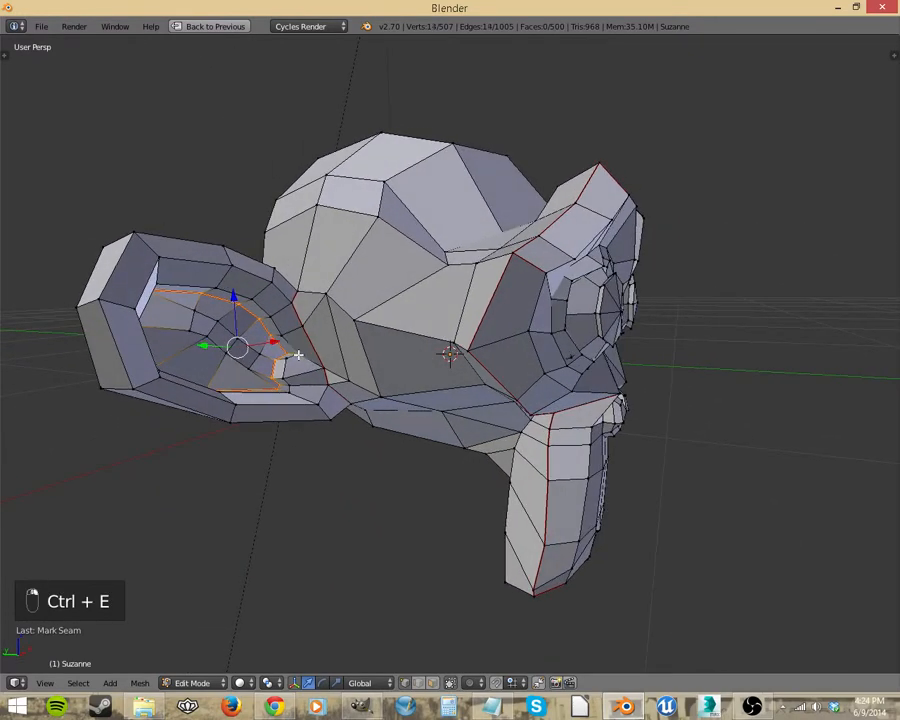
right_click(321, 372, "shift")
key("ctrl+e")
left_click(332, 412)
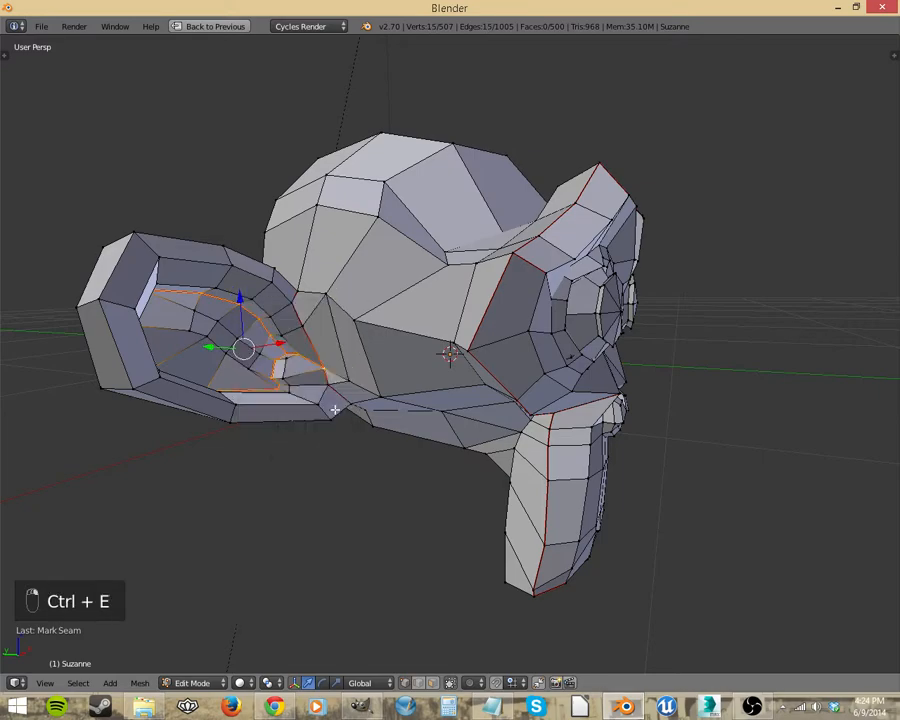
middle_click_drag(332, 412, 556, 432)
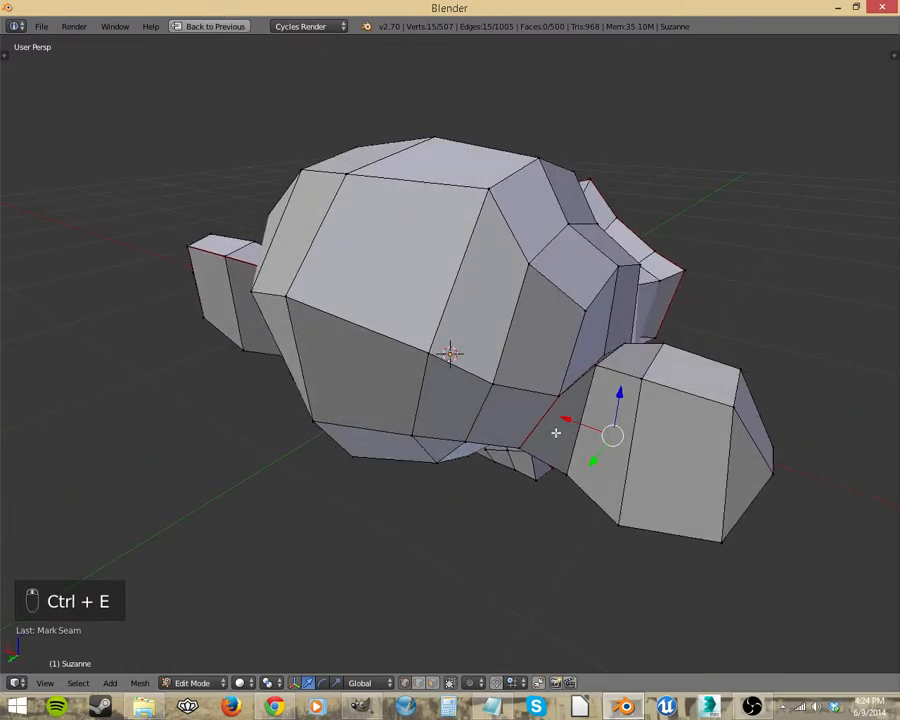
- Select the edges across the back of the right ear from its base to the outer rim and mark them as a seam
right_click(565, 393)
right_click(599, 368, "shift")
right_click(727, 398, "shift")
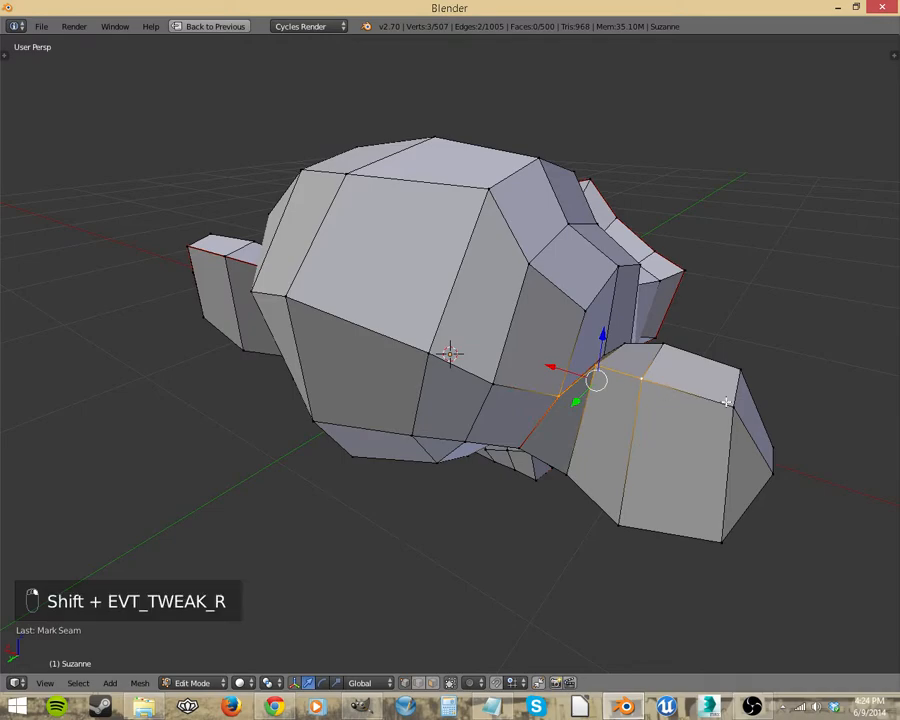
middle_click_drag(741, 457, 673, 423)
right_click(284, 205, "shift")
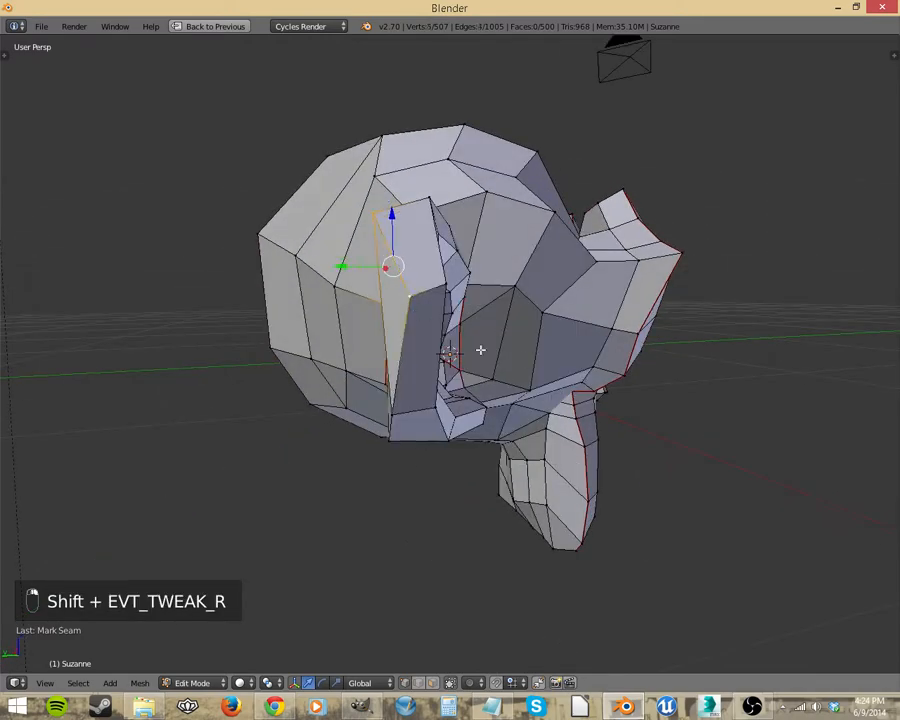
key("ctrl+e")
left_click(565, 388)
- Select the shortest edge paths along the rear of the jaw on both sides, from beneath the eye mask down to the chin
middle_click_drag(565, 388, 515, 334)
right_click(582, 366, "shift")
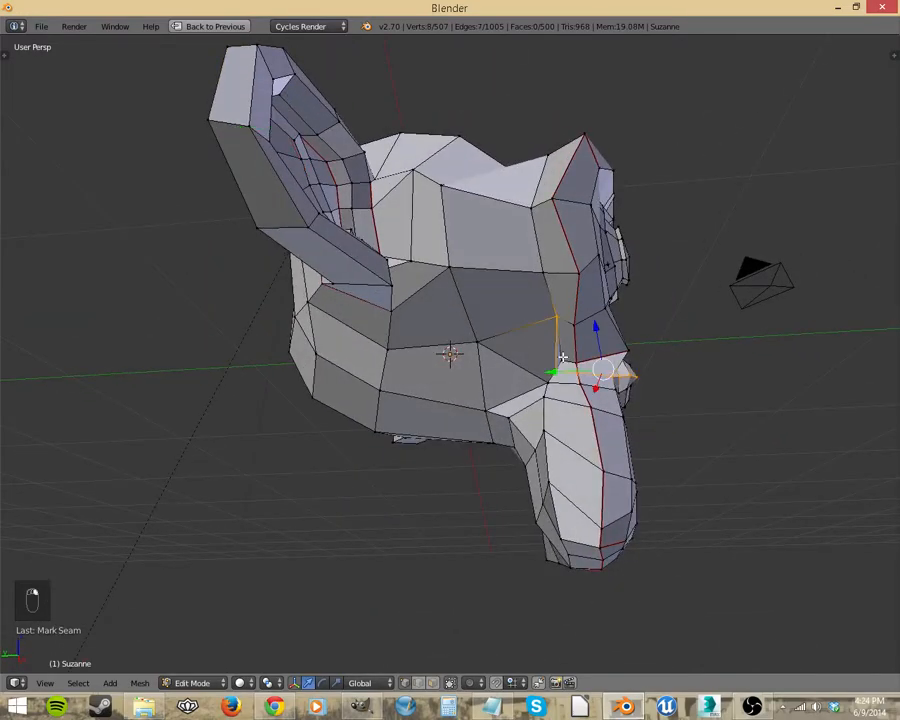
right_click(558, 366)
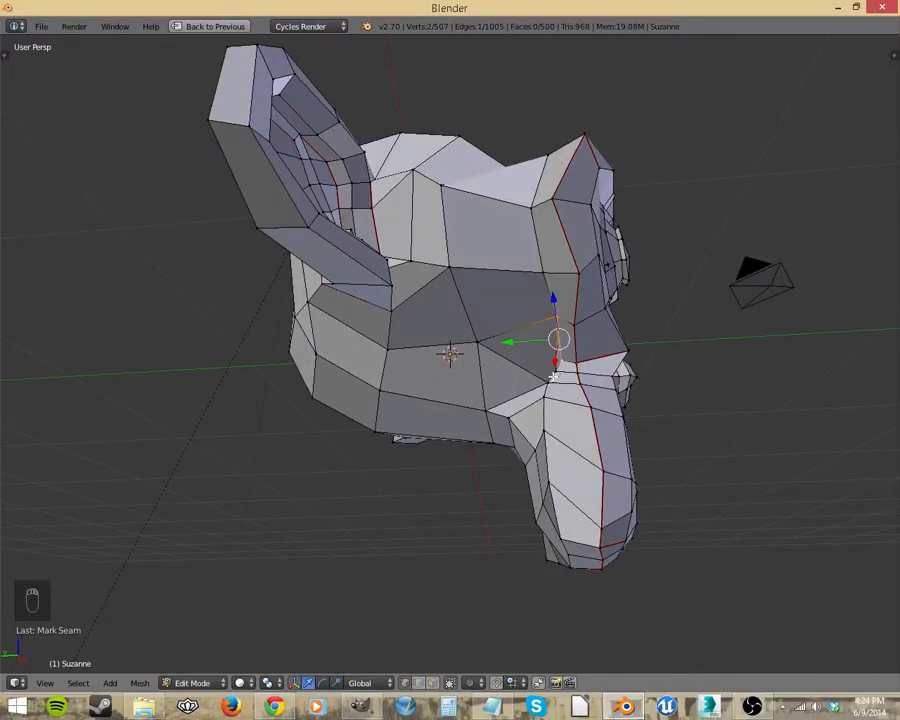
right_click(560, 541, "ctrl")
middle_click_drag(560, 541, 378, 578)
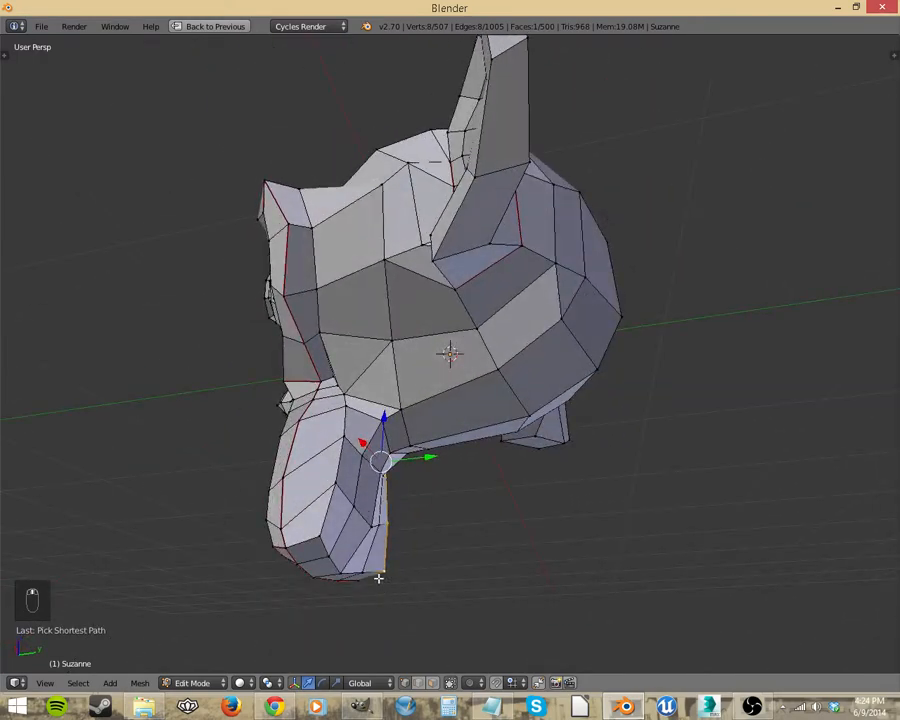
right_click(321, 533, "shift")
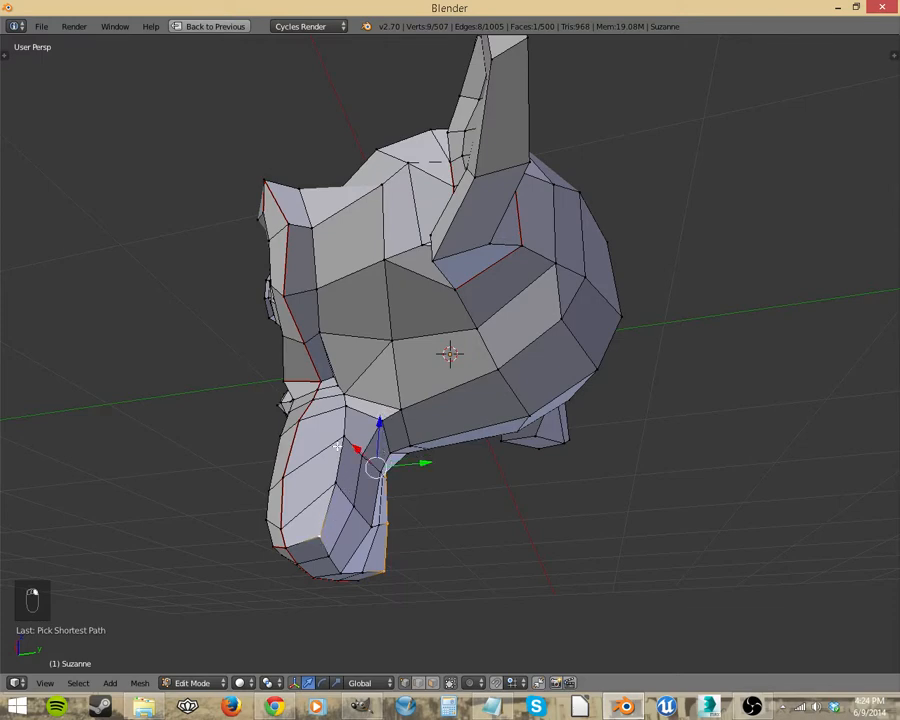
right_click(345, 393, "ctrl")
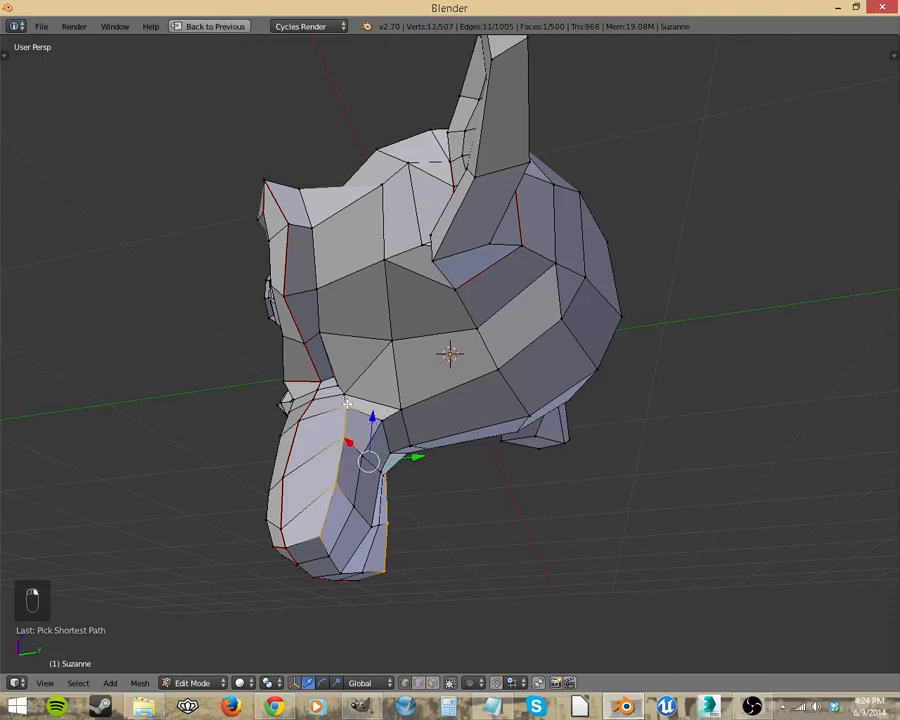
middle_click_drag(345, 393, 534, 347)
right_click(390, 374, "ctrl")
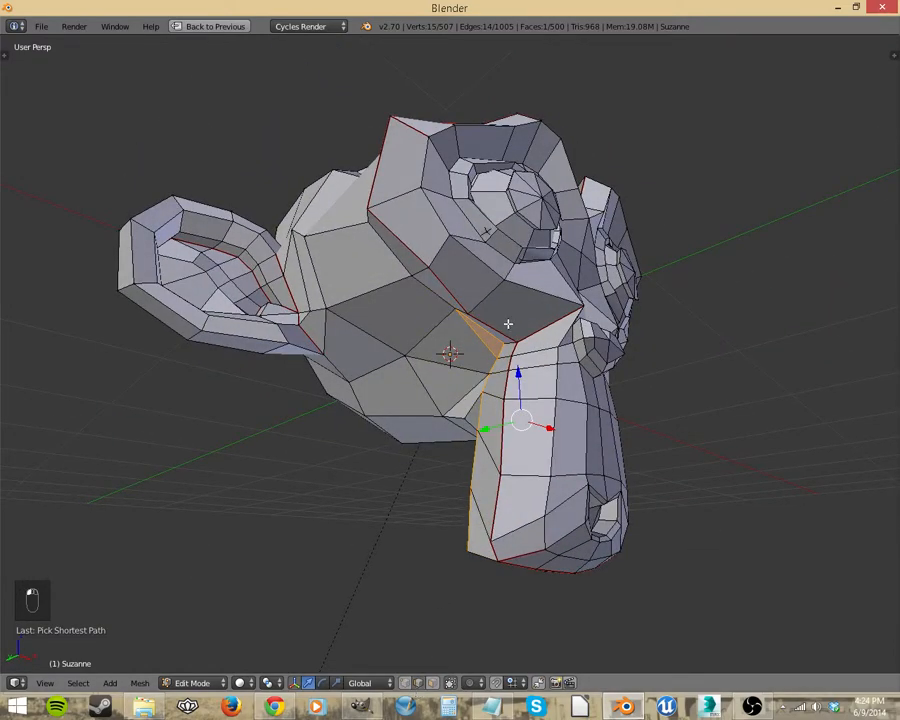
middle_click_drag(489, 344, 544, 360)
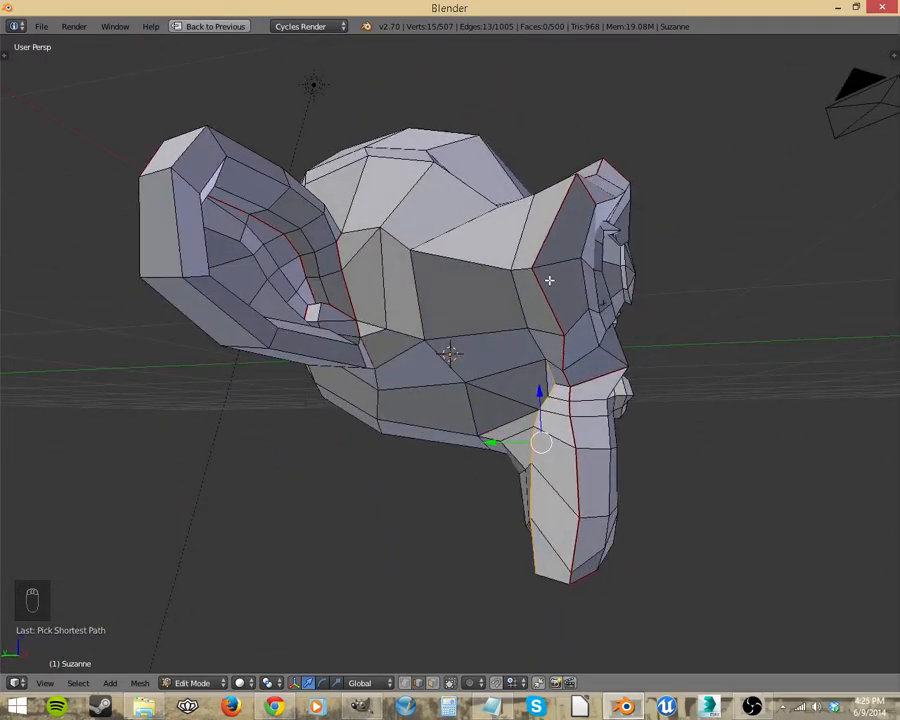
- Add the edge paths running back from the eye mask across both temples to the selection
middle_click_drag(549, 280, 517, 378)
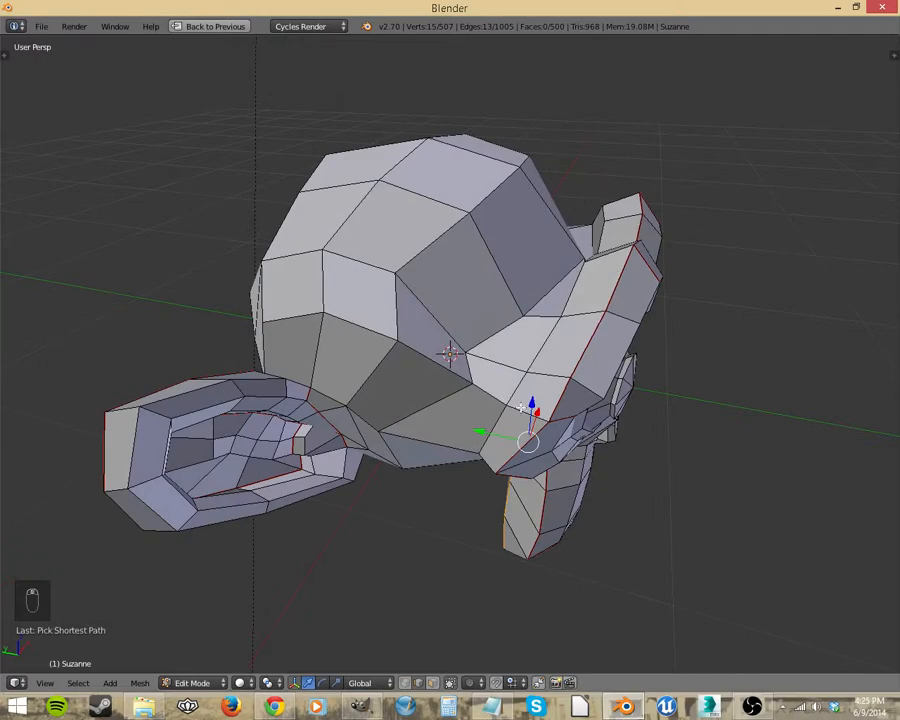
middle_click_drag(445, 365, 230, 351)
right_click(318, 371, "ctrl")
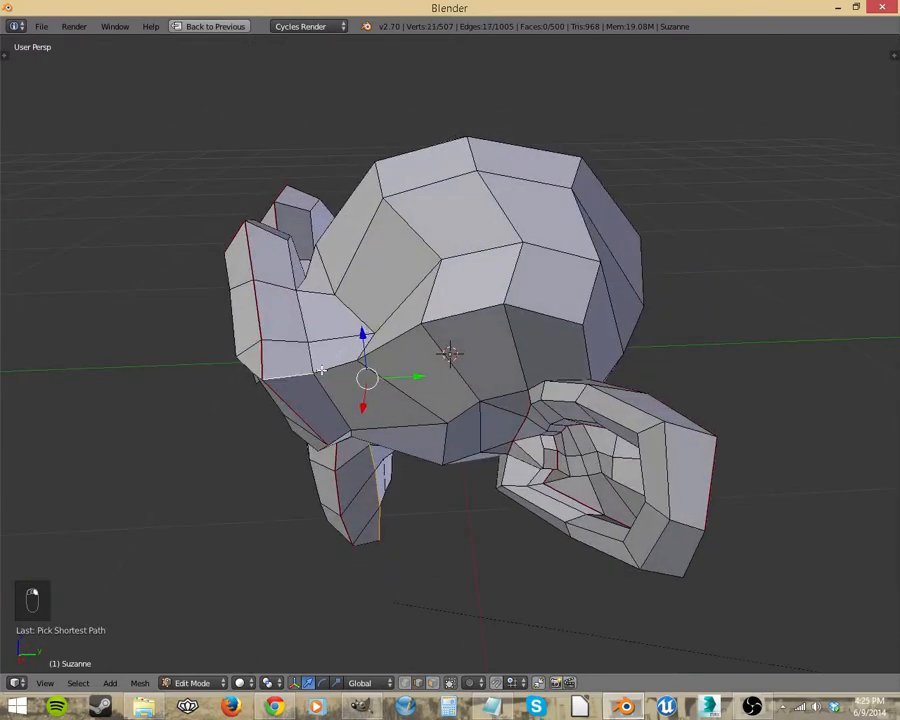
right_click(393, 349, "ctrl")
middle_click_drag(387, 347, 251, 315)
right_click(340, 348, "ctrl")
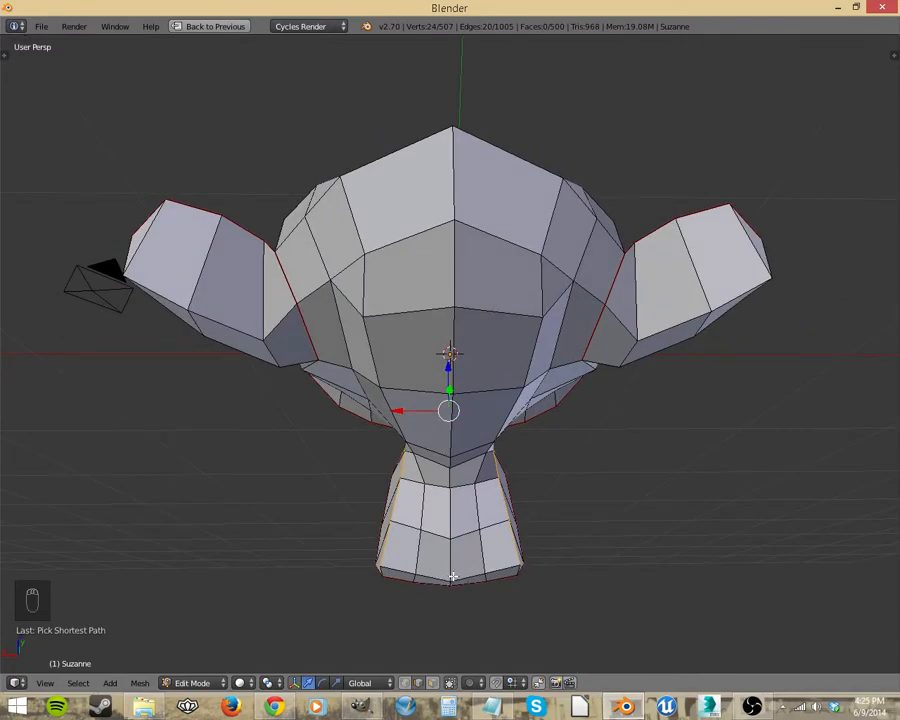
middle_click_drag(450, 581, 641, 631)
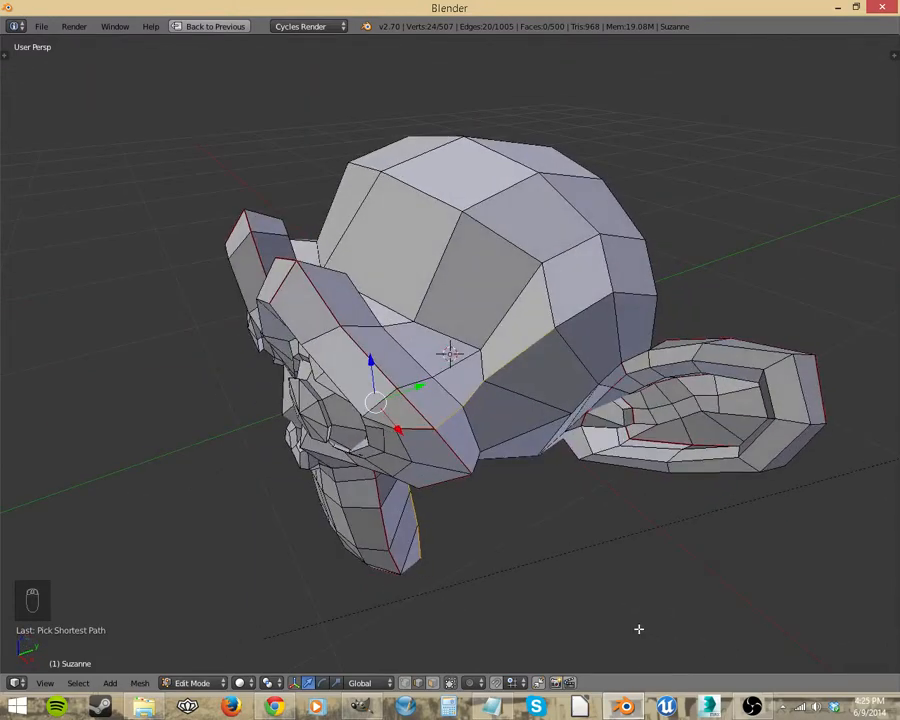
key("ctrl+e")
left_click(577, 498)
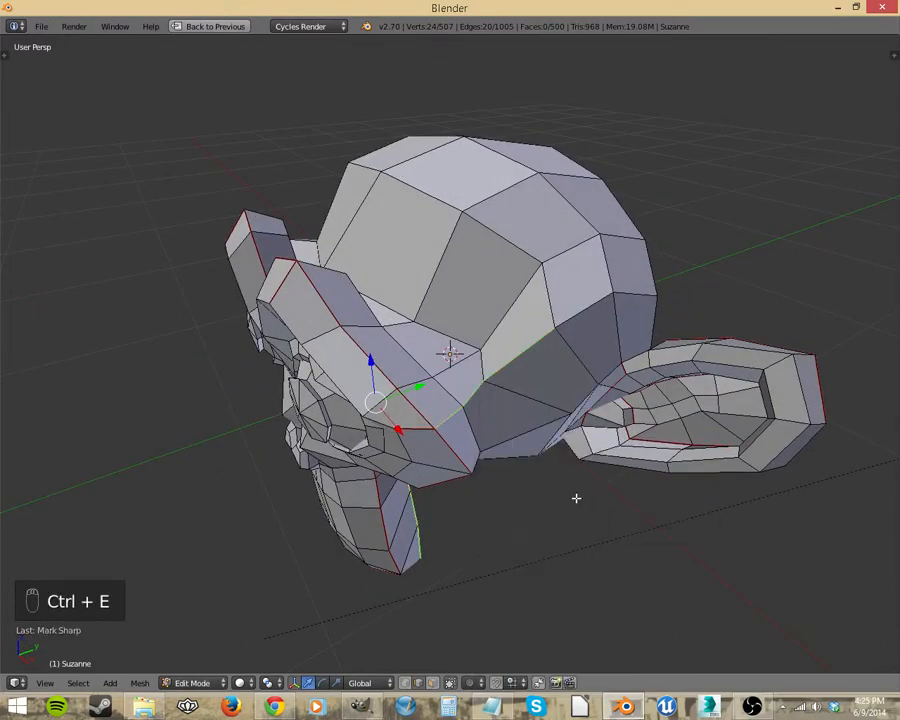
key("ctrl+z")
- Mark the selected jaw and temple edges as seams
key("ctrl+e")
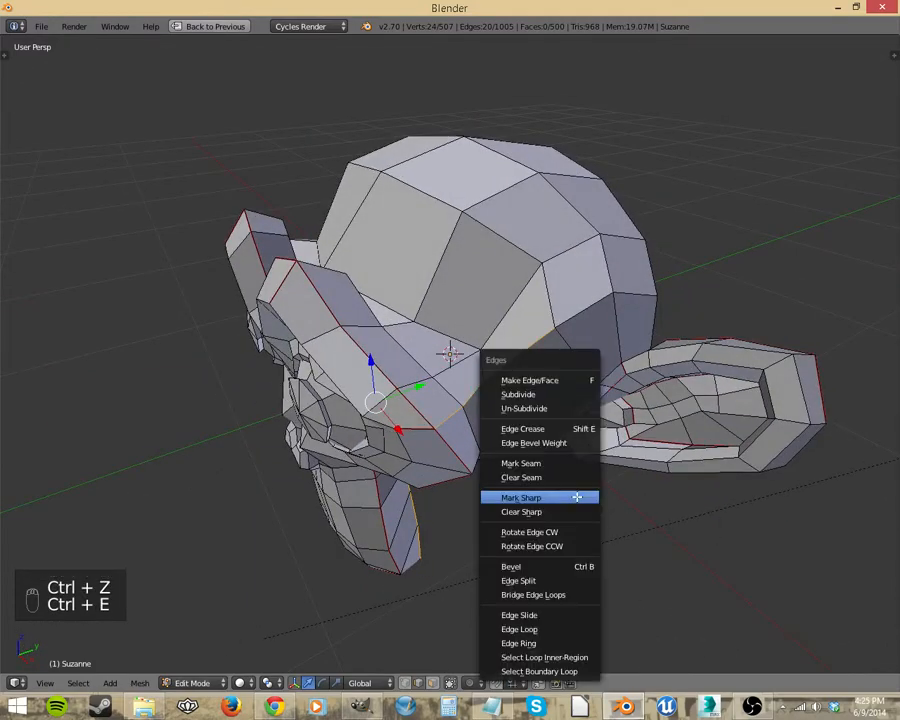
left_click(571, 453)
middle_click_drag(546, 441, 451, 312)
- Restore the full UV editing layout, select the whole monkey mesh and unwrap it along the marked seams
key("shift+space")
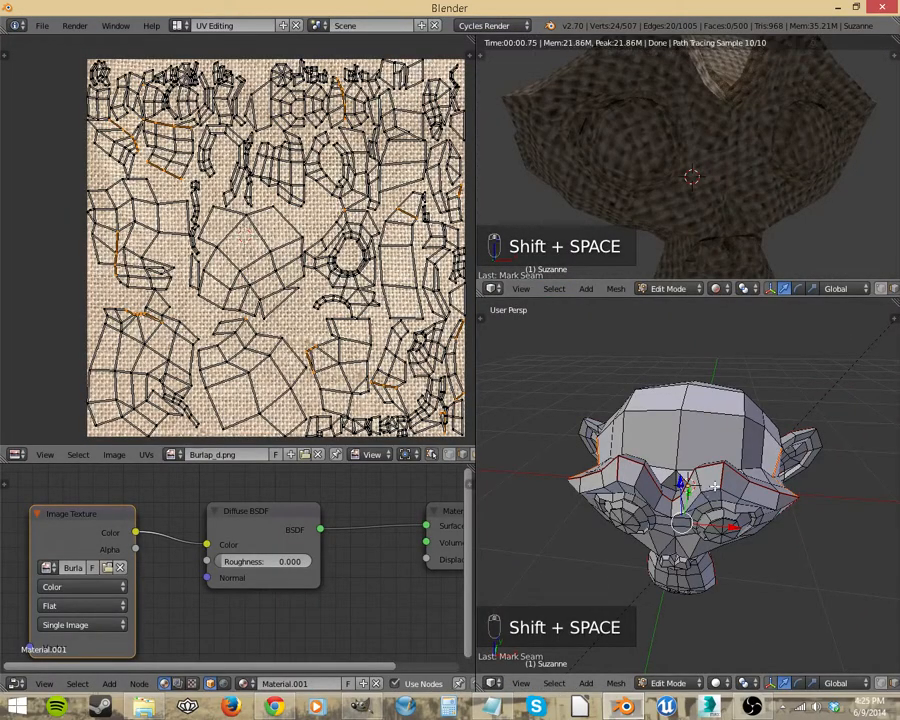
key("a")
key("a")
key("a")
key("u")
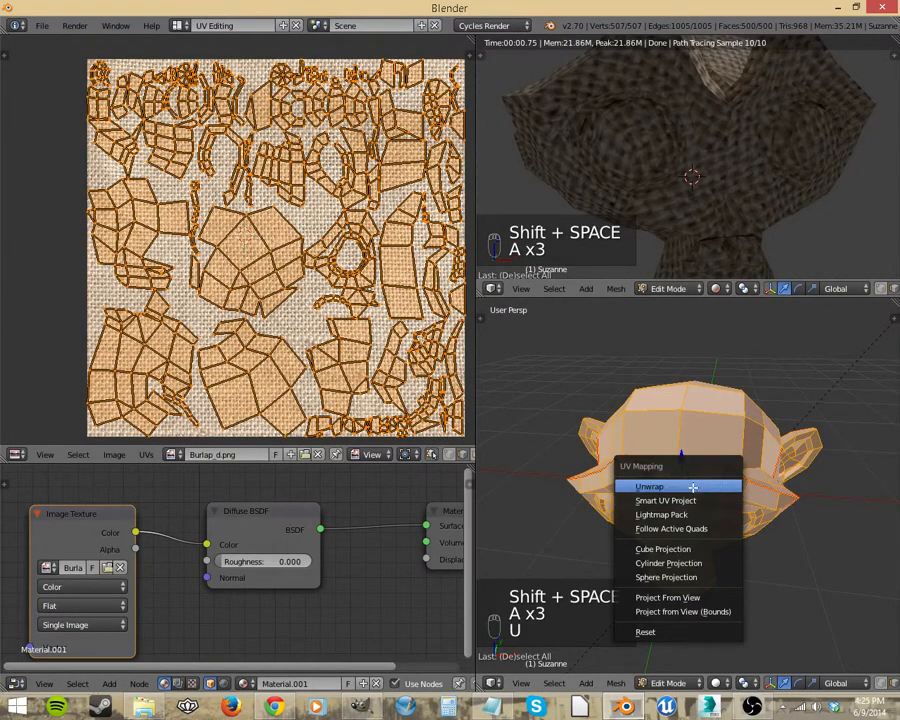
left_click(686, 483)
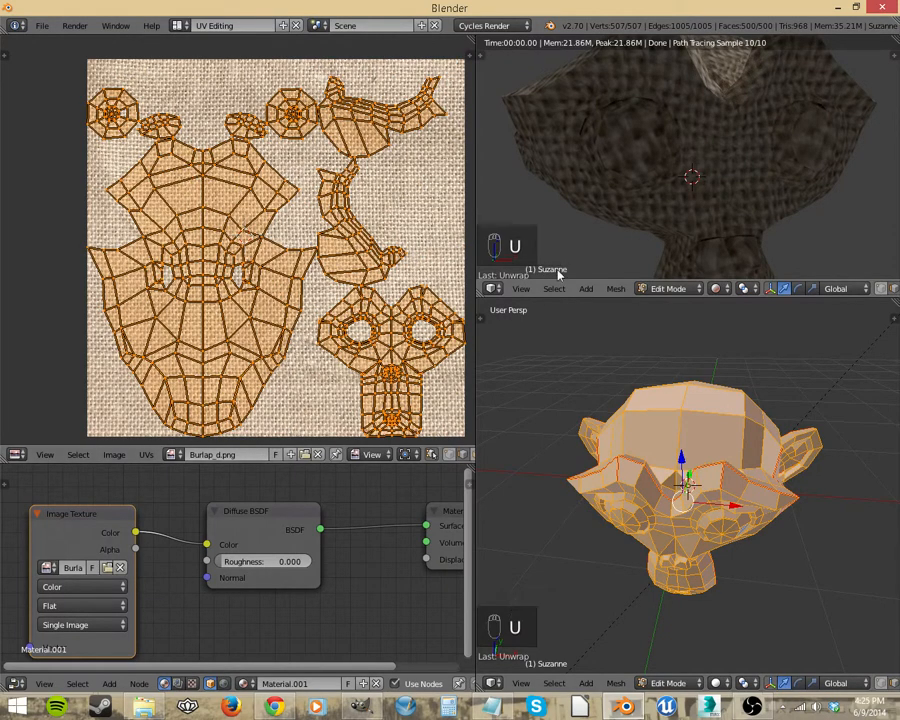
- Examine the burlap texture on the rendered monkey's face, eye area, jaw and side of the head for stretching and visible seams
middle_click_drag(723, 176, 733, 223)
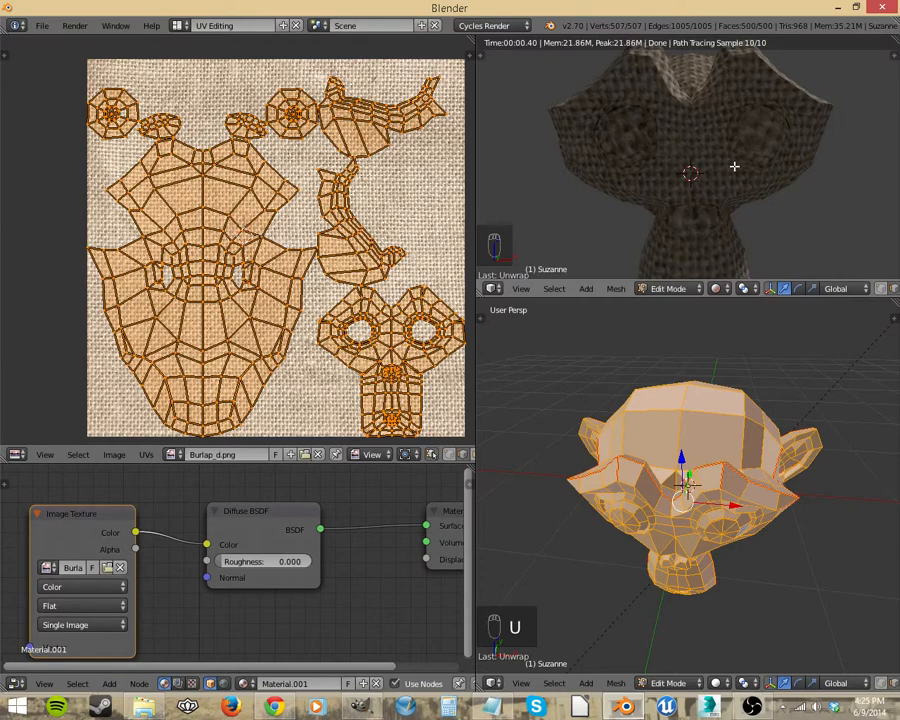
mouse_move(734, 167)
middle_mouse_down()
mouse_move(729, 201)
mouse_move(735, 151)
middle_mouse_up()
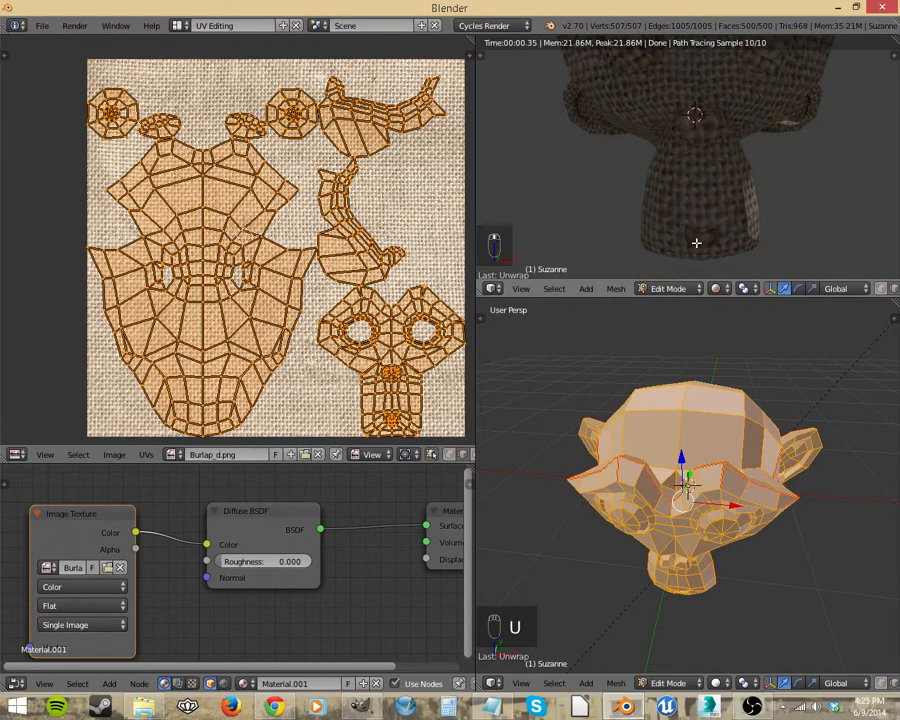
middle_click_drag(696, 242, 717, 183)
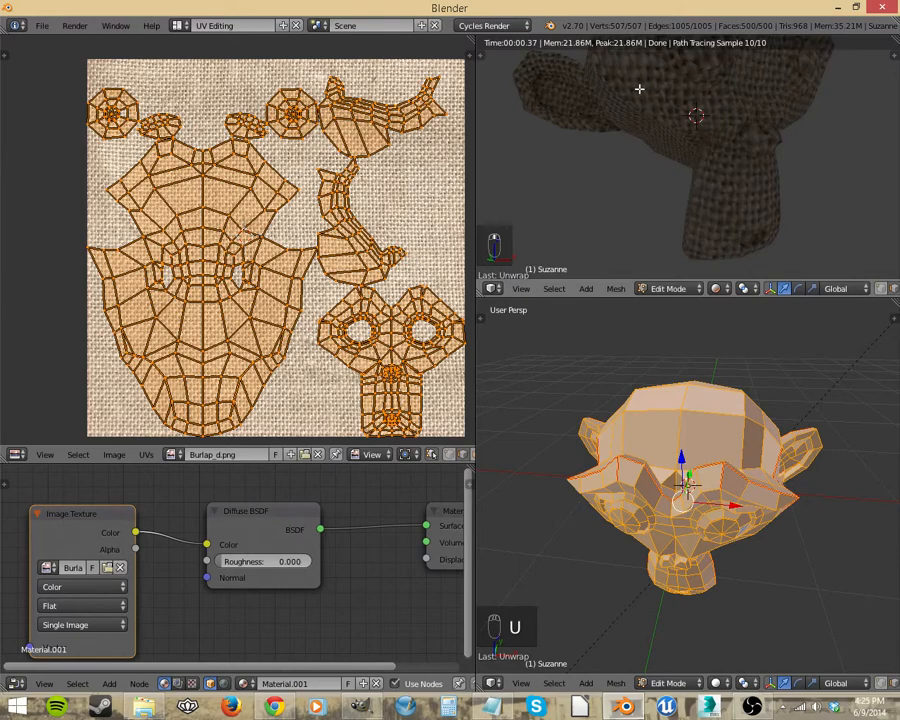
middle_click_drag(747, 130, 760, 168)
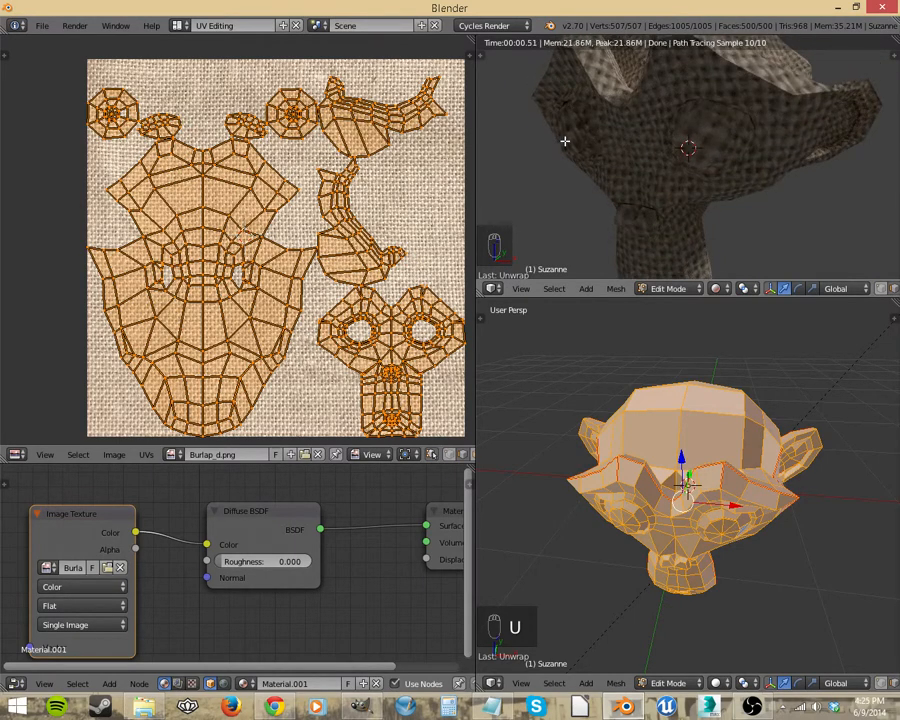
middle_click_drag(686, 249, 753, 204)
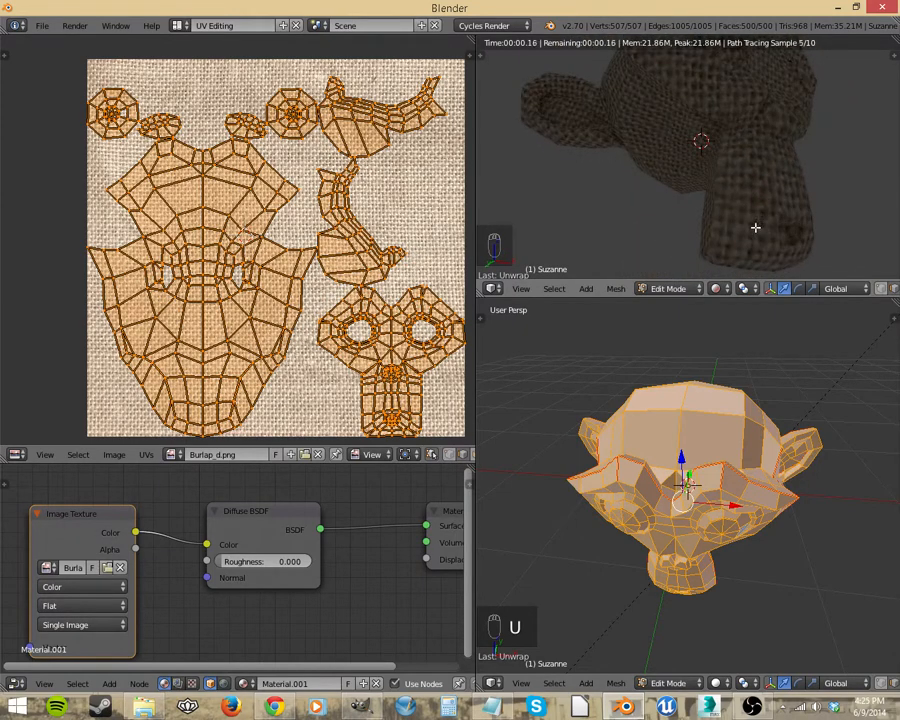
middle_click_drag(747, 231, 755, 228)
middle_click_drag(708, 201, 801, 237)
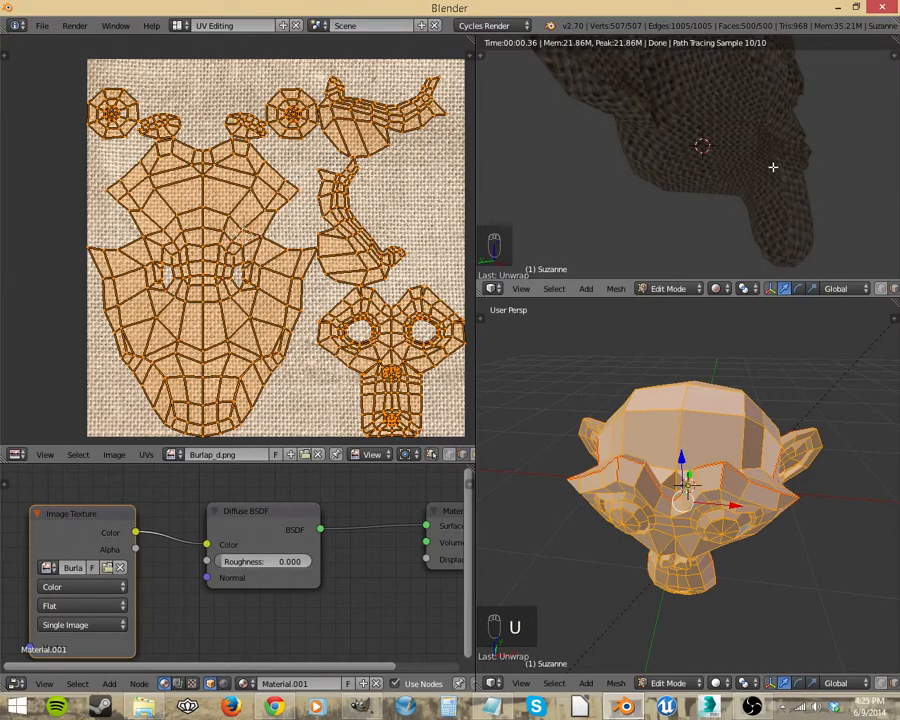
middle_click_drag(768, 157, 645, 184)
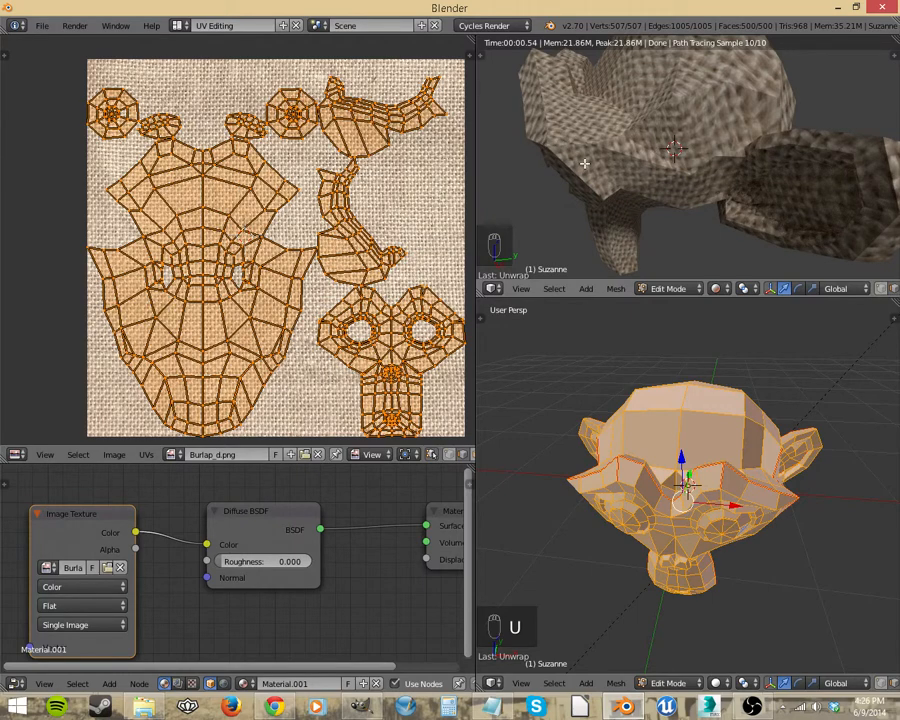
middle_click_drag(619, 172, 732, 166)
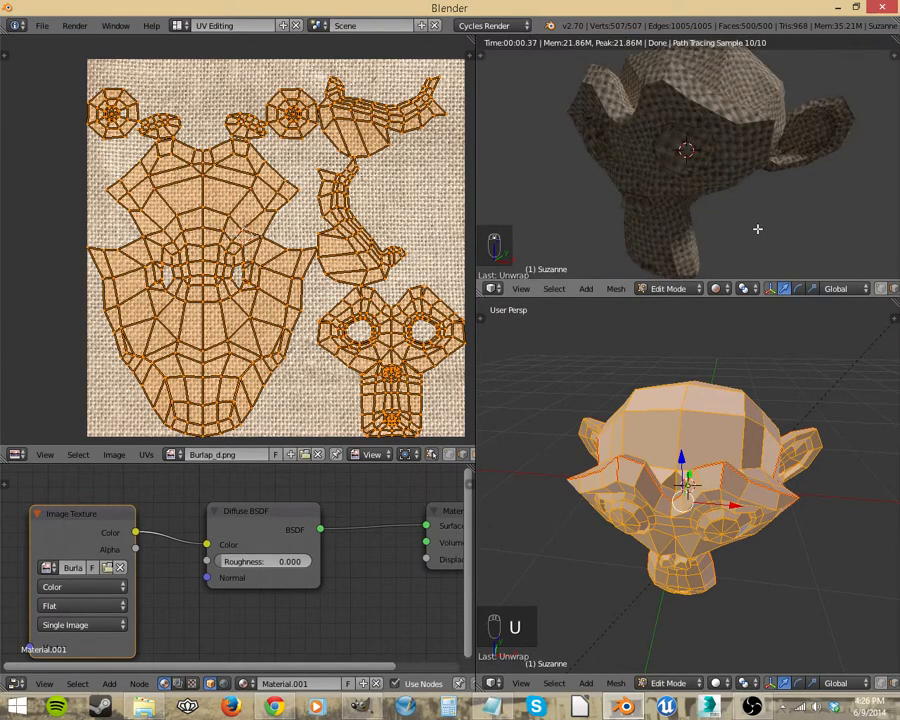
middle_click_drag(744, 230, 683, 187)
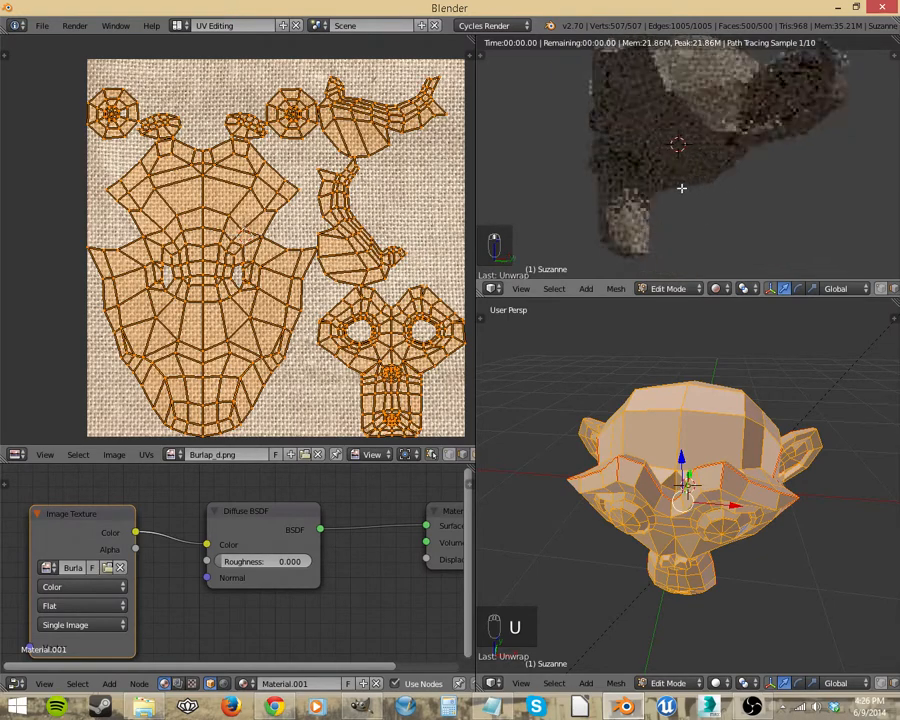
middle_click_drag(744, 156, 757, 185)
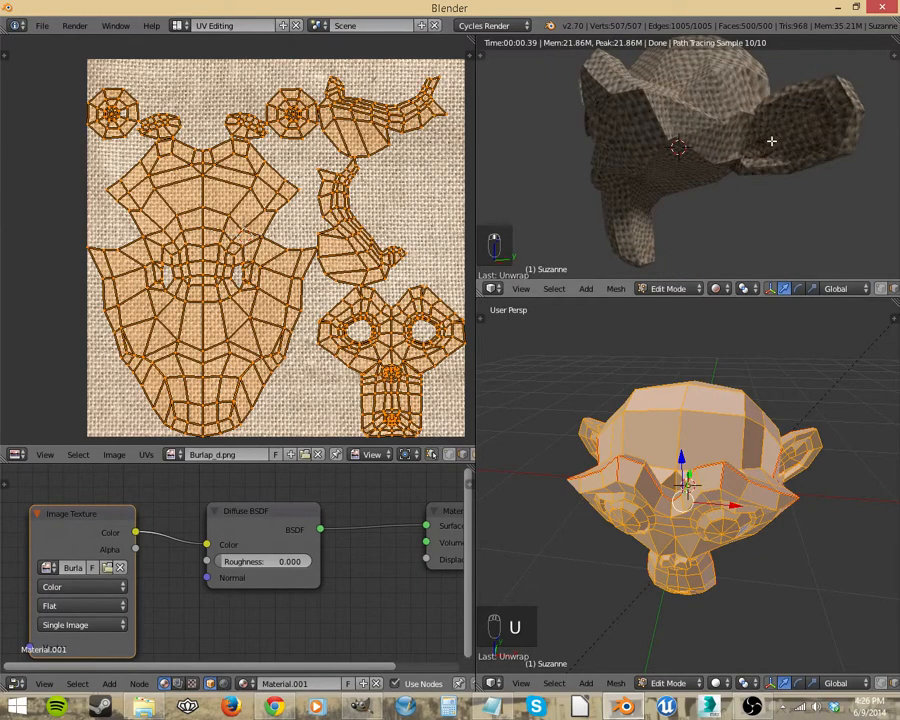
- Inspect the rendered ear up close and the back of the head in an enlarged view for differences in weave size
middle_click_drag(771, 141, 732, 160)
scroll(740, 161, "up", 1)
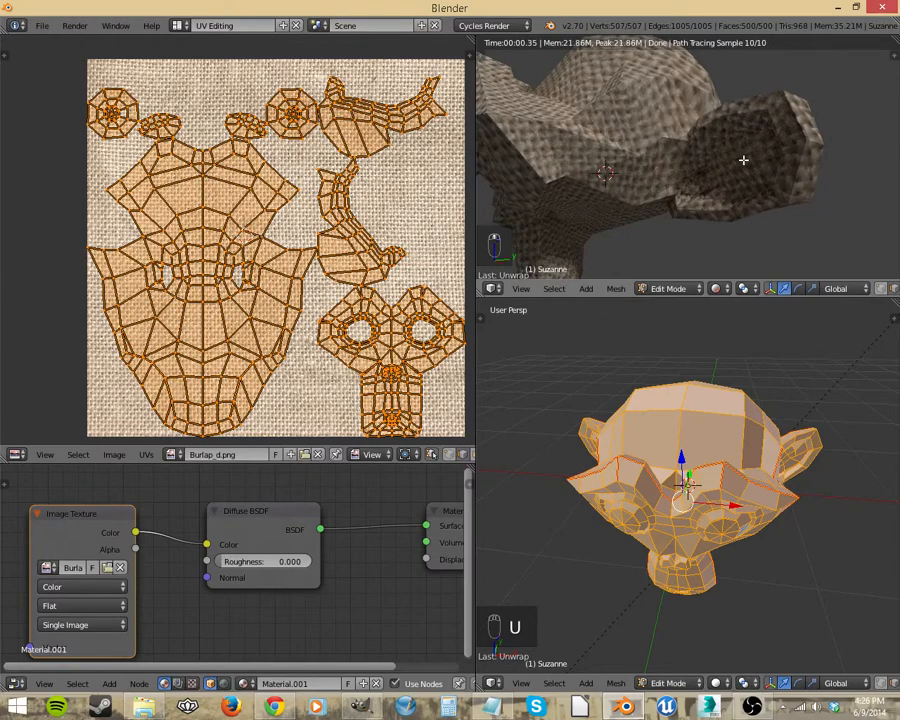
scroll(744, 160, "up", 1)
key("shift+space")
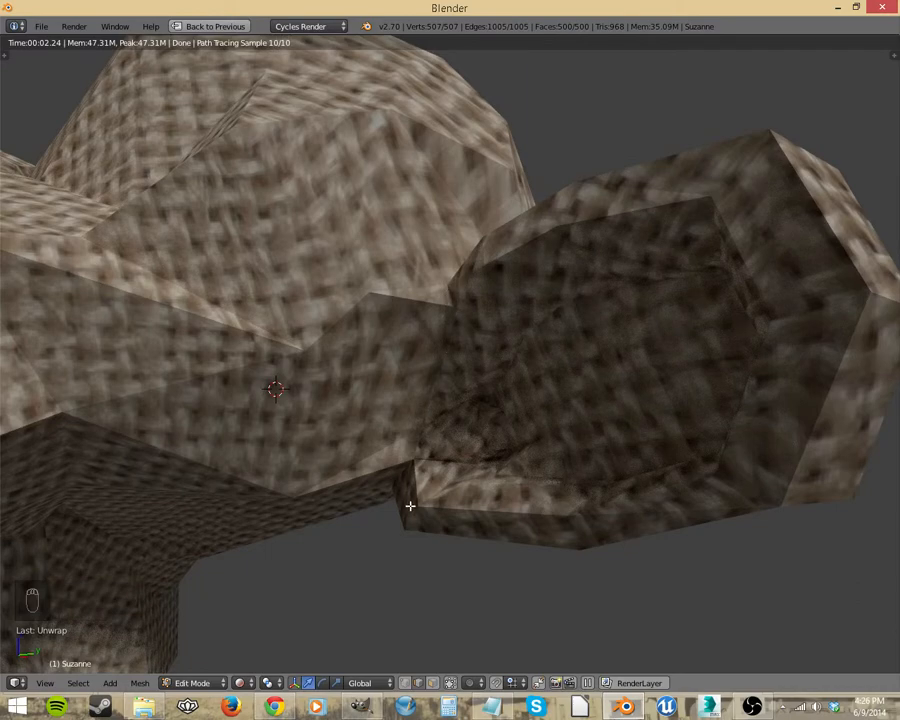
scroll(558, 466, "down", 3)
middle_click_drag(530, 450, 270, 381)
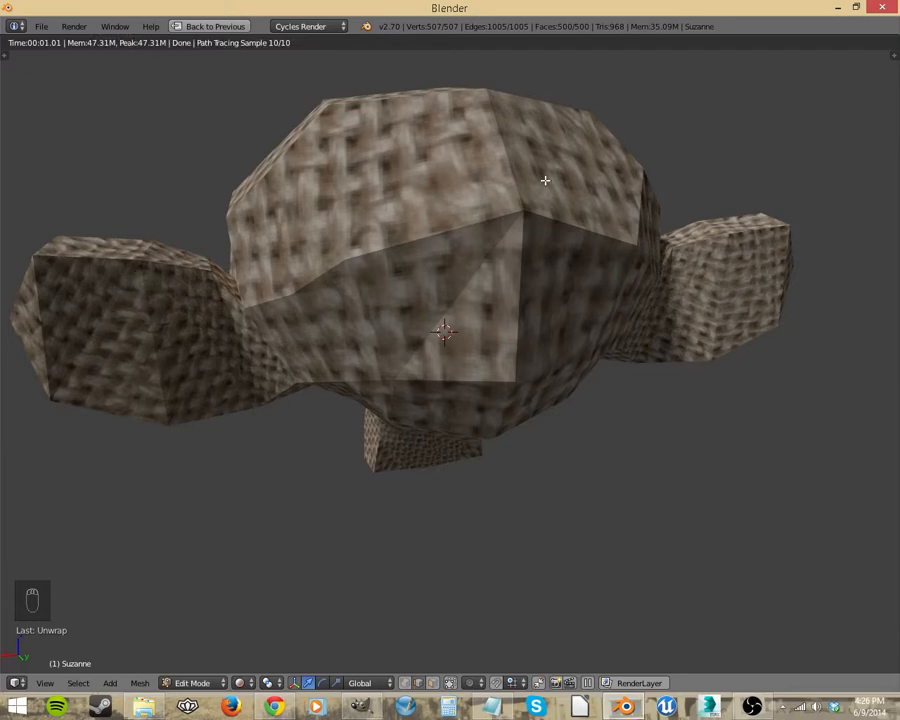
middle_click_drag(496, 288, 520, 329)
scroll(494, 333, "down", 2)
middle_click_drag(442, 325, 512, 324)
key("shift+space")
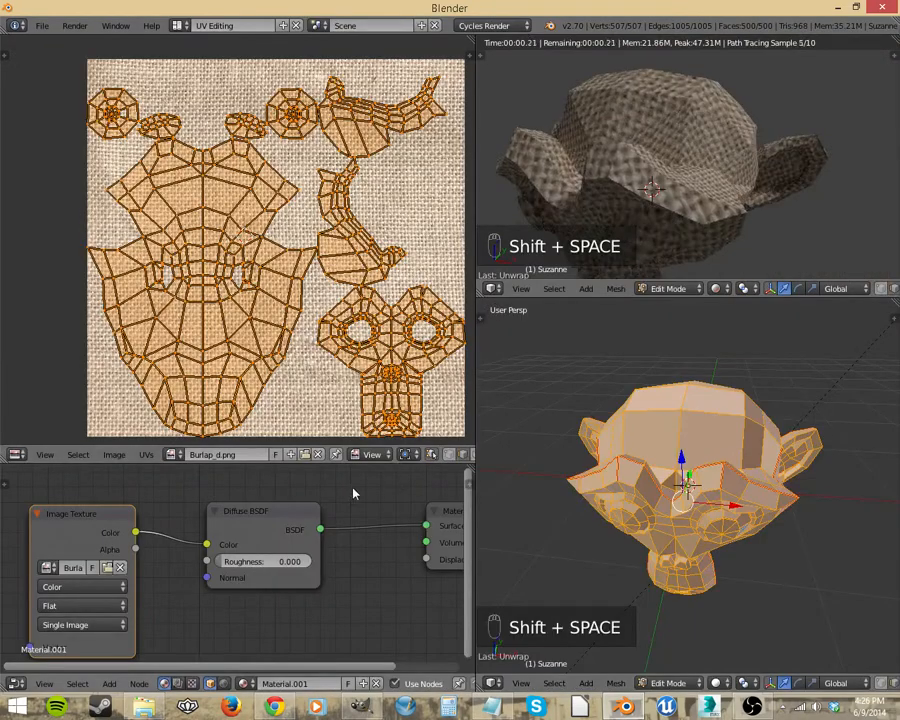
- Select the two adjoining faces astride the centre line in the lower half of the large head UV island
right_click(208, 343)
right_click(211, 303, "shift")
right_click(223, 322, "shift")
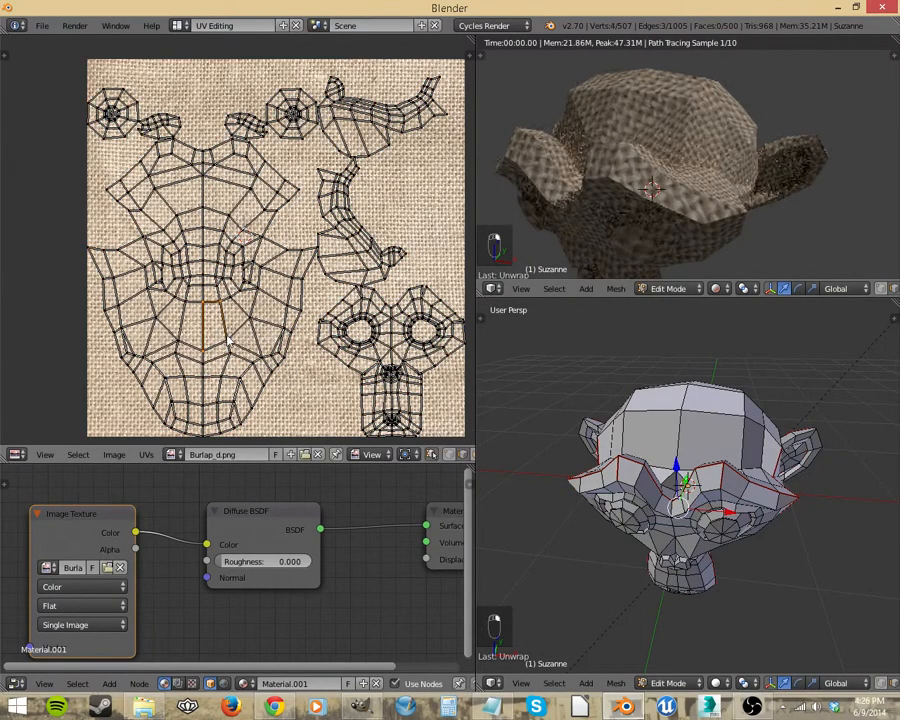
right_click(184, 328, "shift")
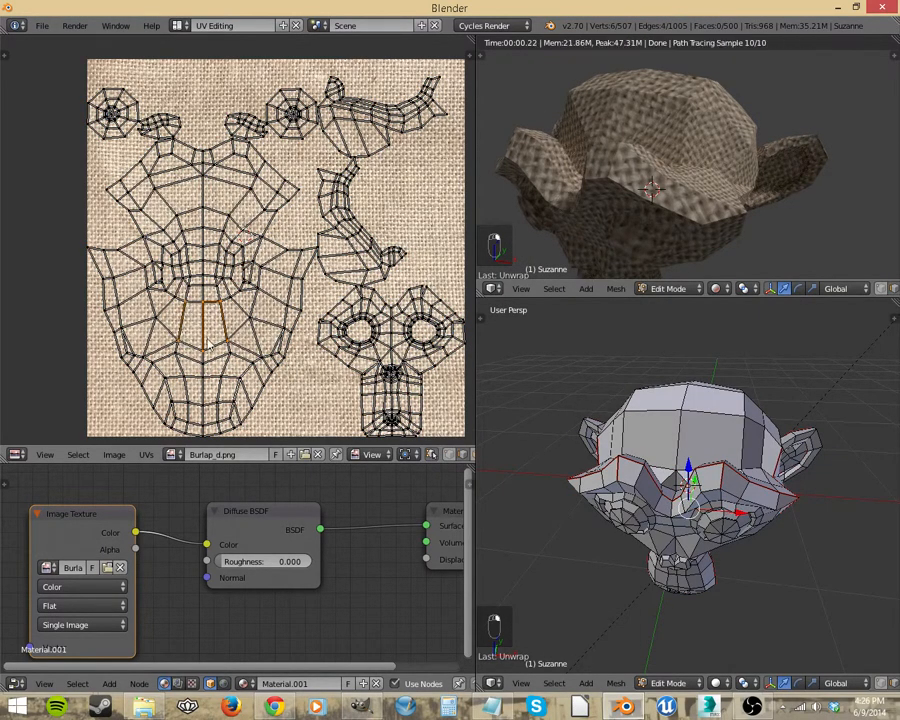
right_click(219, 313, "shift")
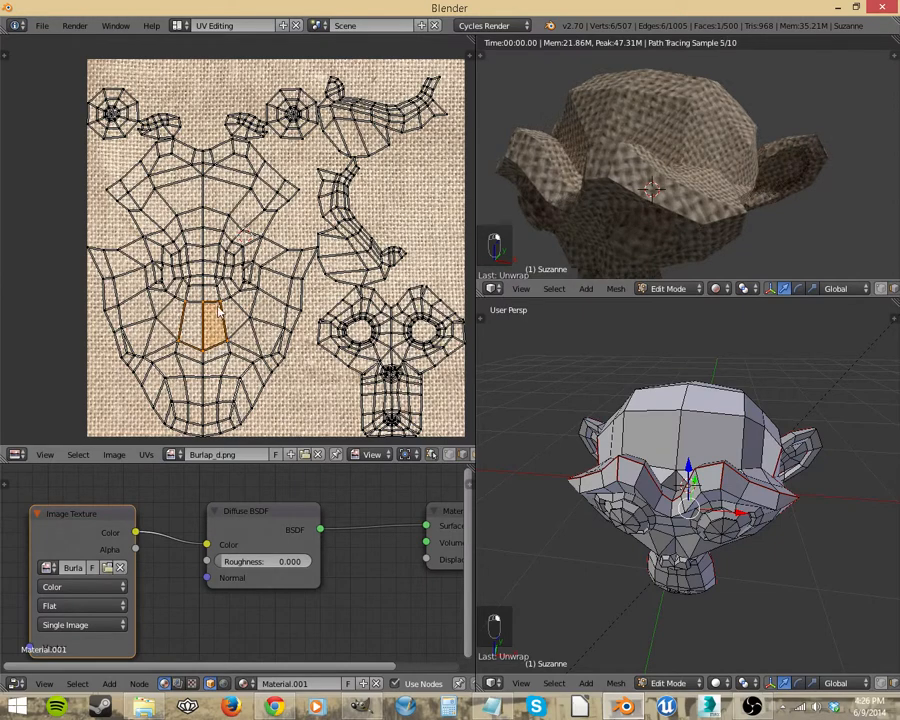
right_click(197, 303, "shift")
- Switch to face selection and select the four large central faces on the back of the monkey's head
middle_click_drag(731, 477, 856, 459)
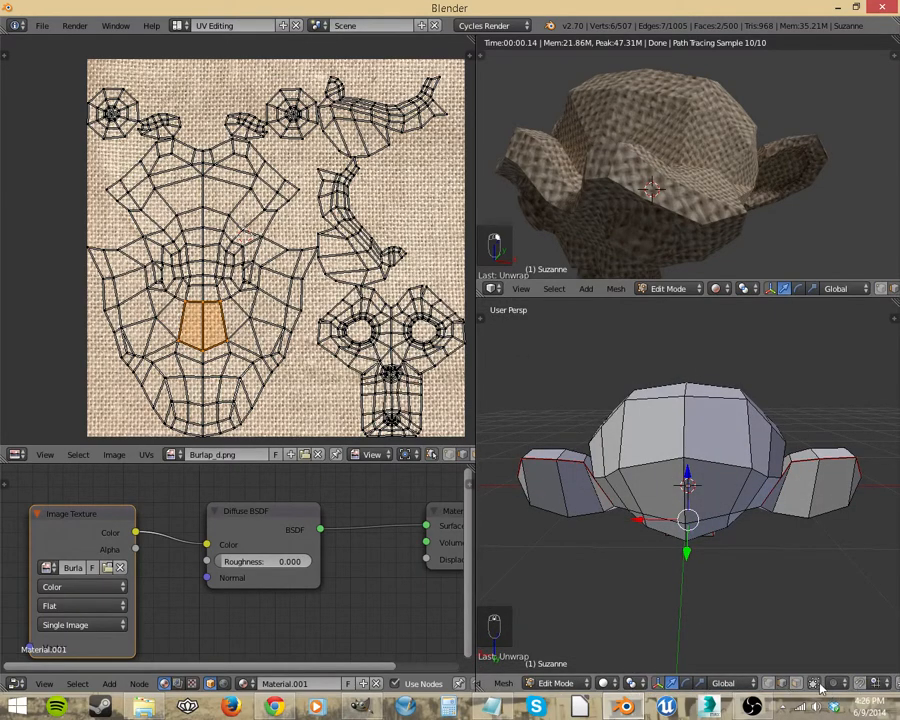
scroll(806, 690, "down", 3)
left_click(797, 686)
right_click(722, 496)
right_click(662, 488, "shift")
right_click(656, 434, "shift")
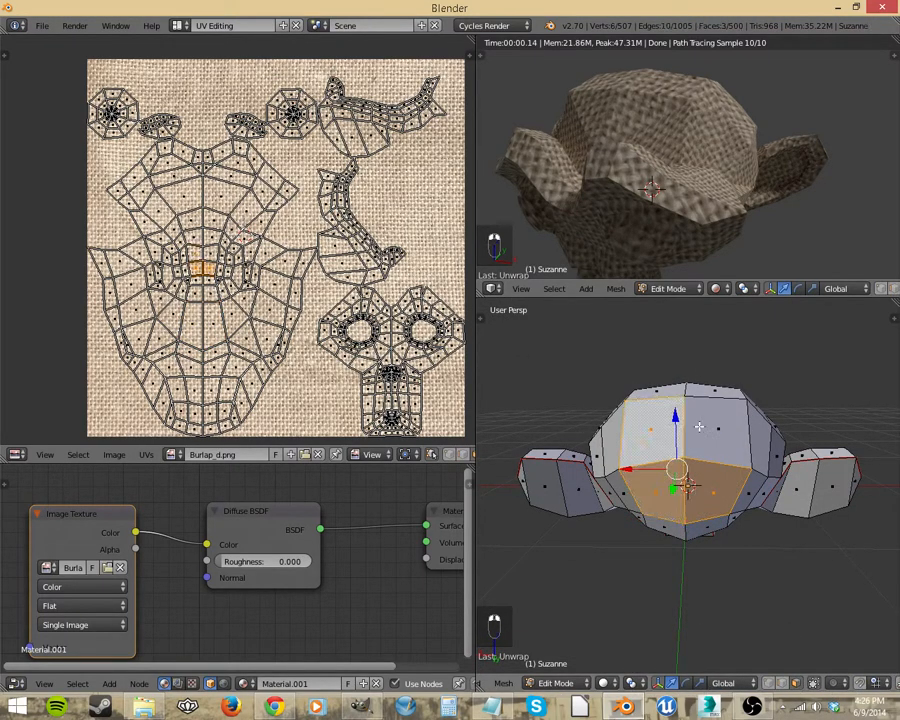
right_click(713, 427, "shift")
- Enable proportional editing for the UVs and scale the four back-of-head faces to about 1.19 with a proportional size of 0.15
scroll(178, 300, "up", 3)
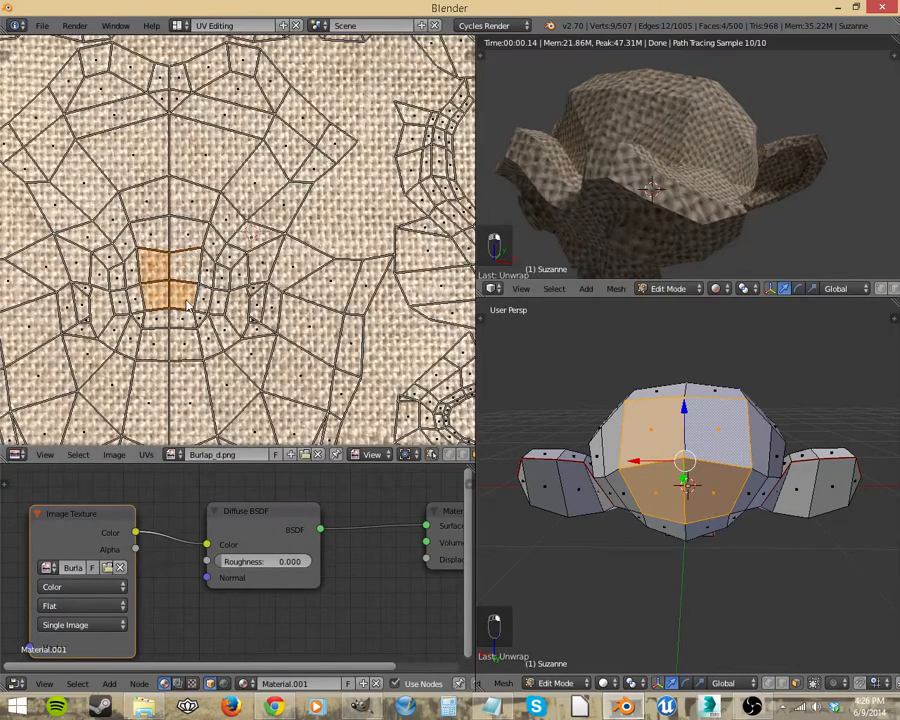
scroll(188, 306, "down", 3)
scroll(346, 456, "down", 5)
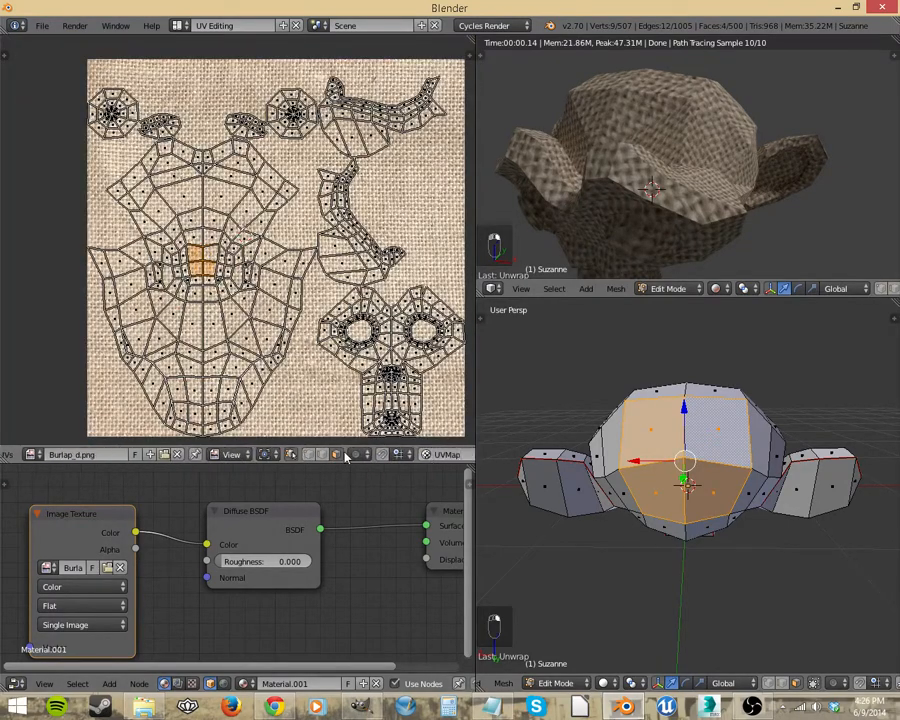
left_click(352, 455)
left_click(330, 388)
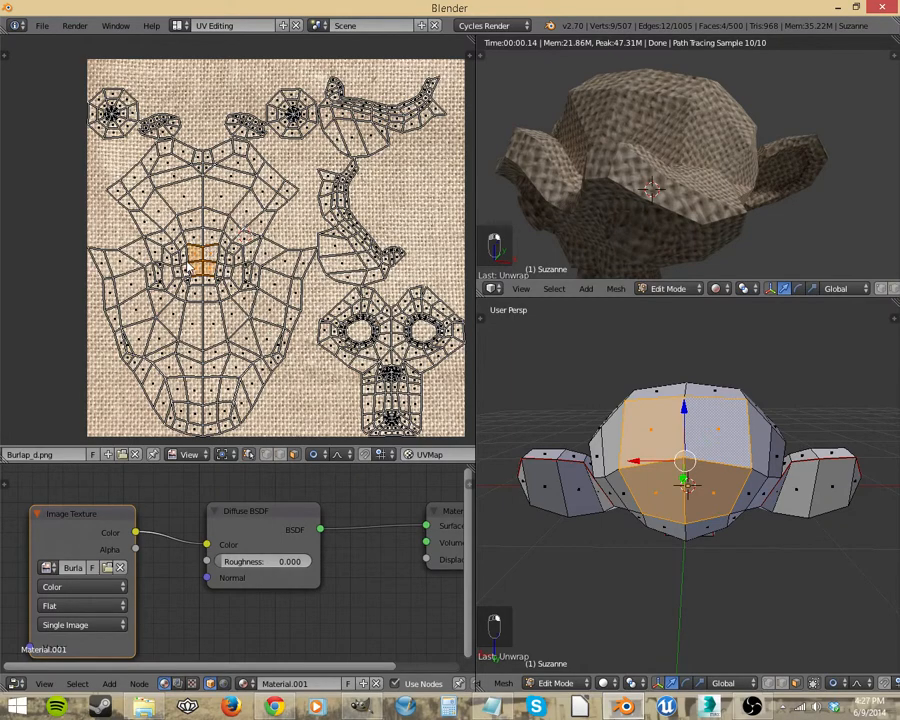
key("s")
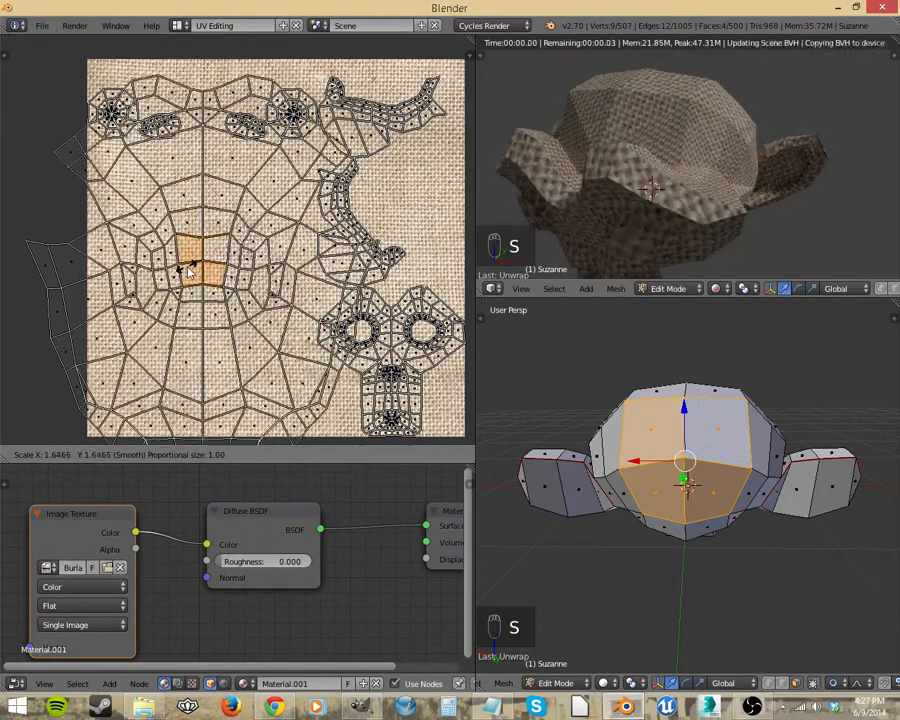
scroll(203, 264, "up", 20)
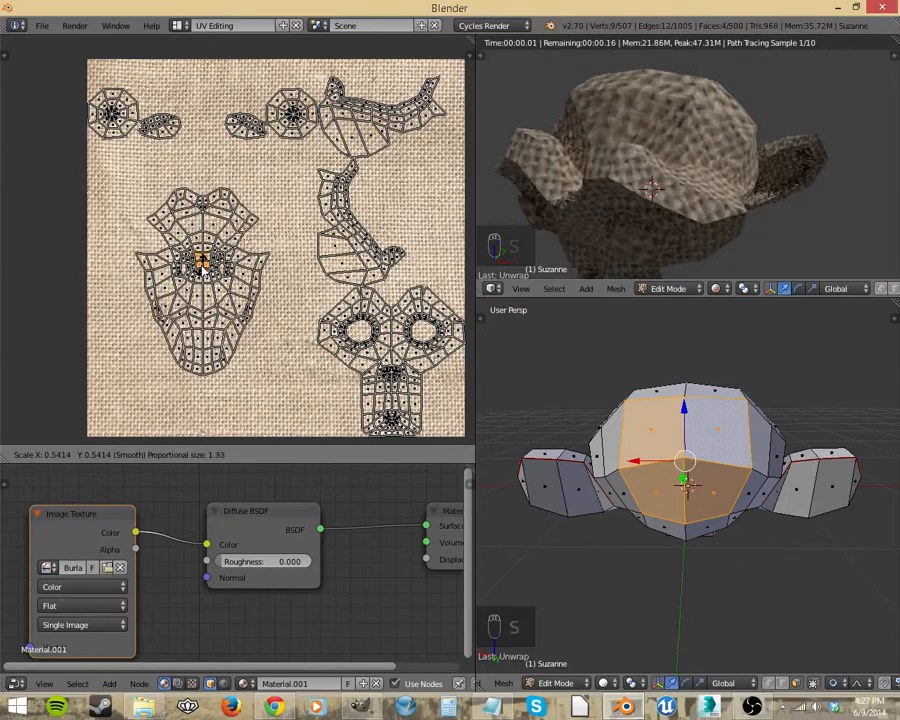
scroll(203, 270, "up", 15)
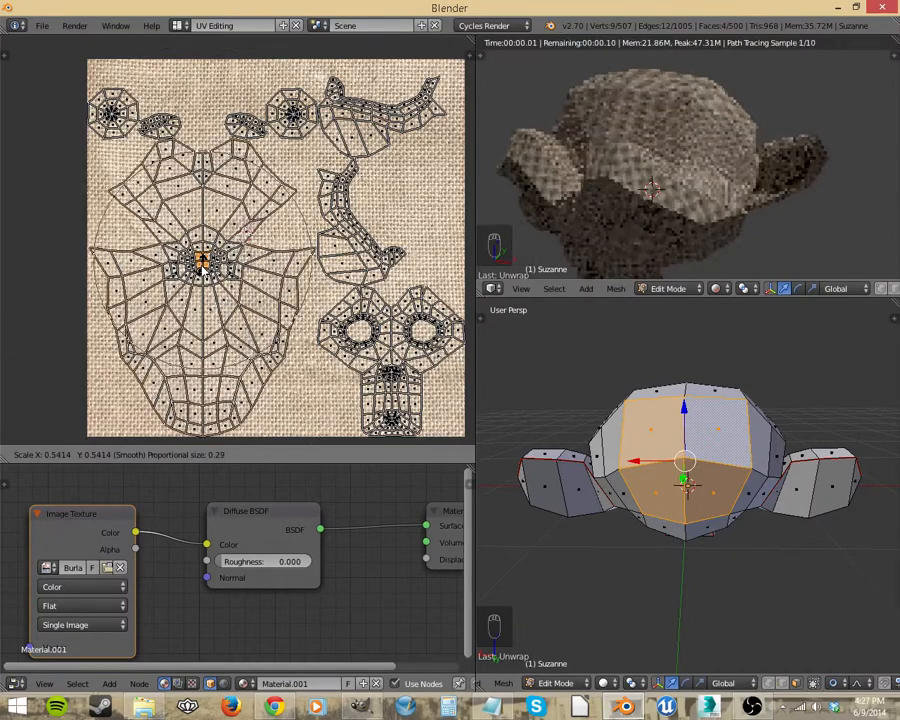
scroll(203, 270, "up", 2)
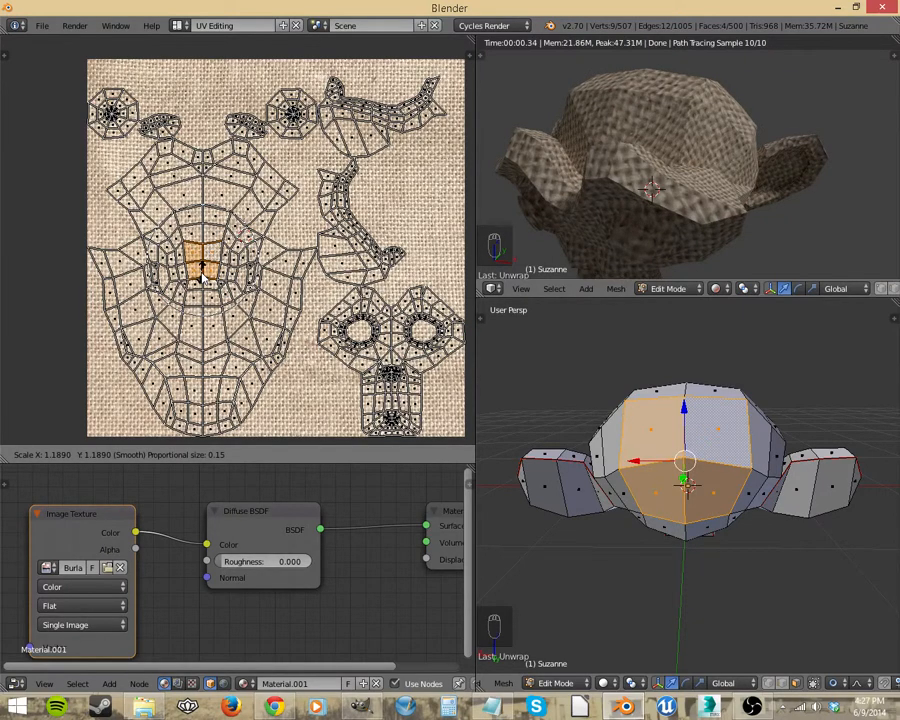
left_click(202, 276)
- Enlarge the back-of-head UV faces further with proportional falloff and check the weave on the rendered head
middle_click_drag(801, 190, 517, 179)
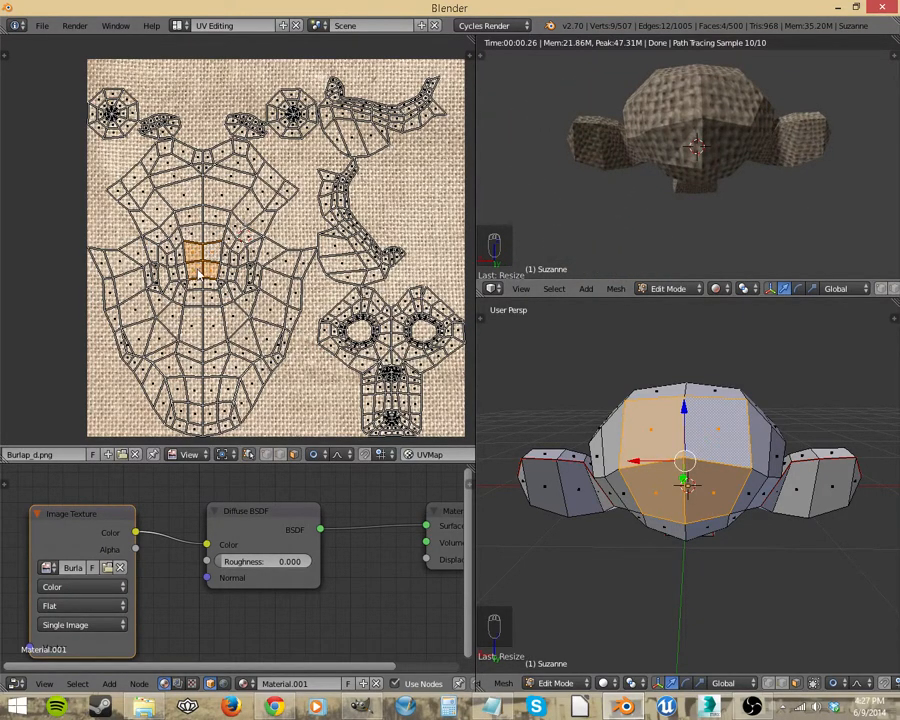
key("s")
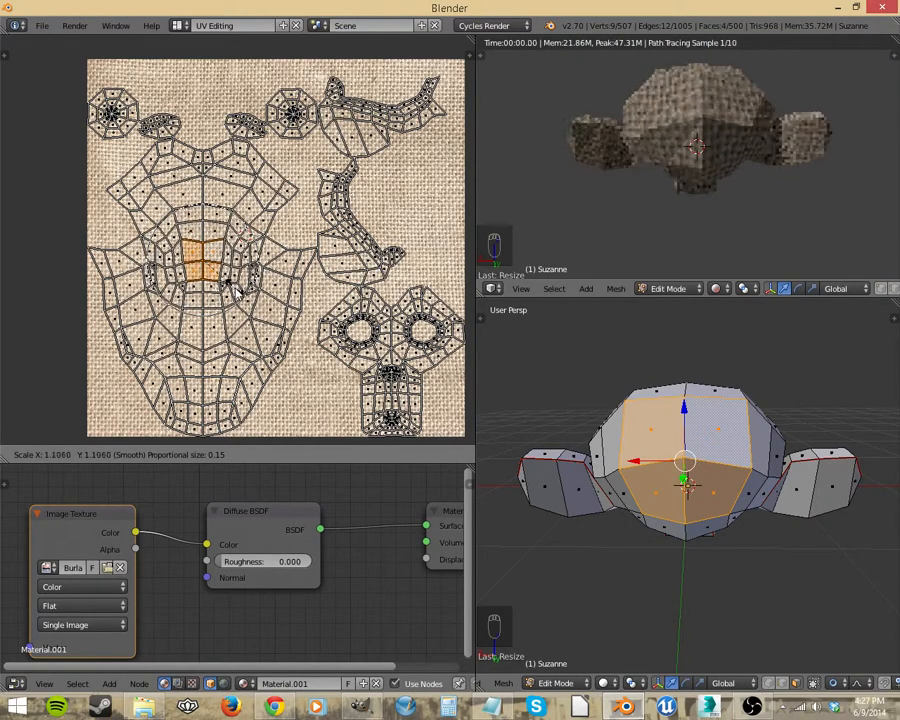
left_click(237, 292)
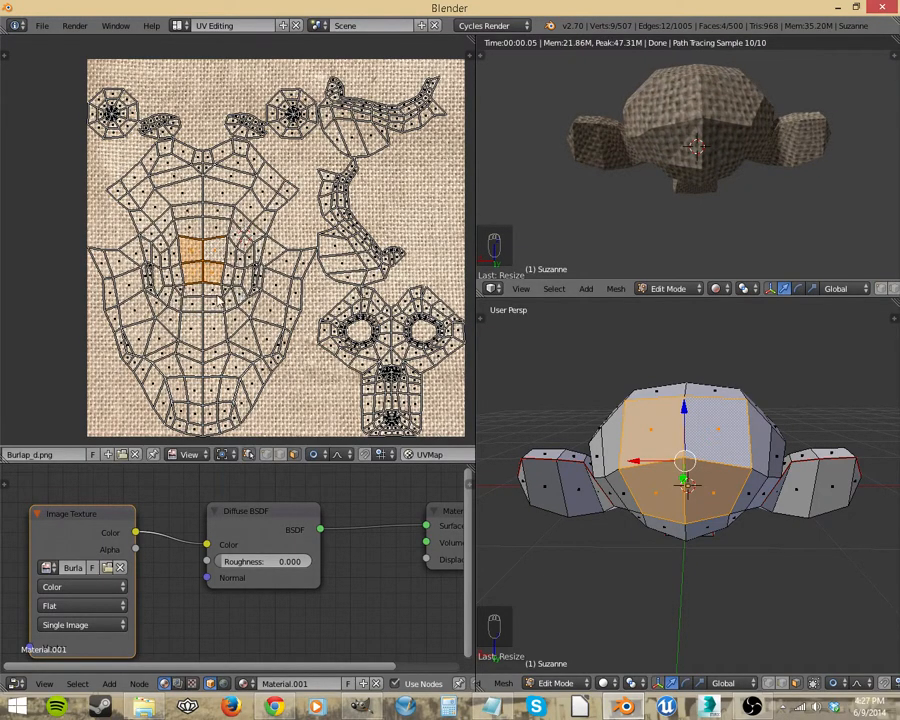
middle_click_drag(713, 161, 540, 181)
middle_click_drag(624, 207, 727, 161)
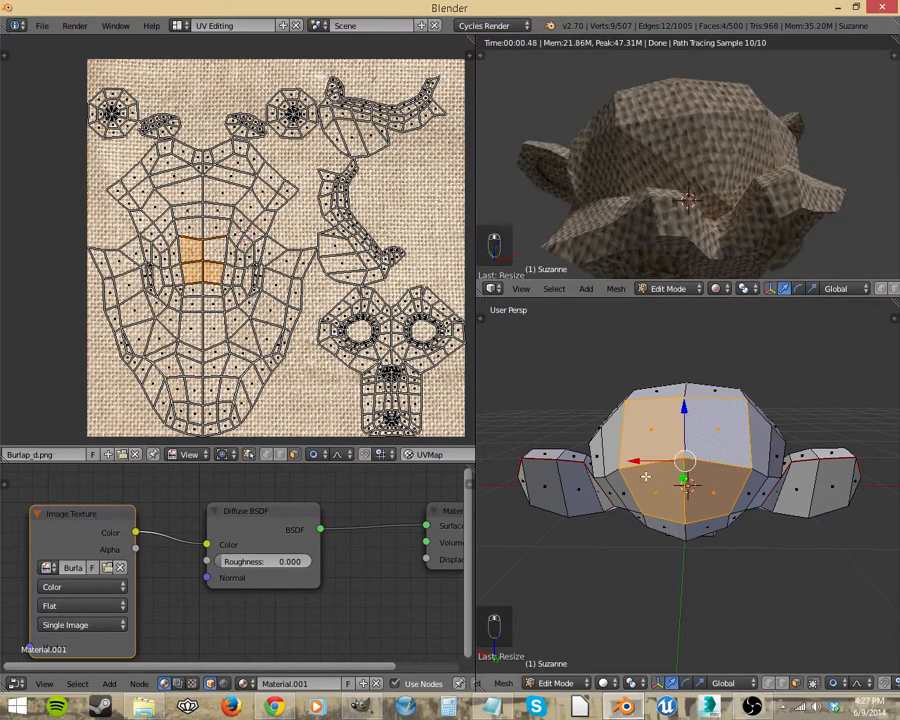
- Select the two central forehead faces and scale their UVs to about 0.77 with a proportional size of 0.15
middle_click_drag(614, 487, 490, 508)
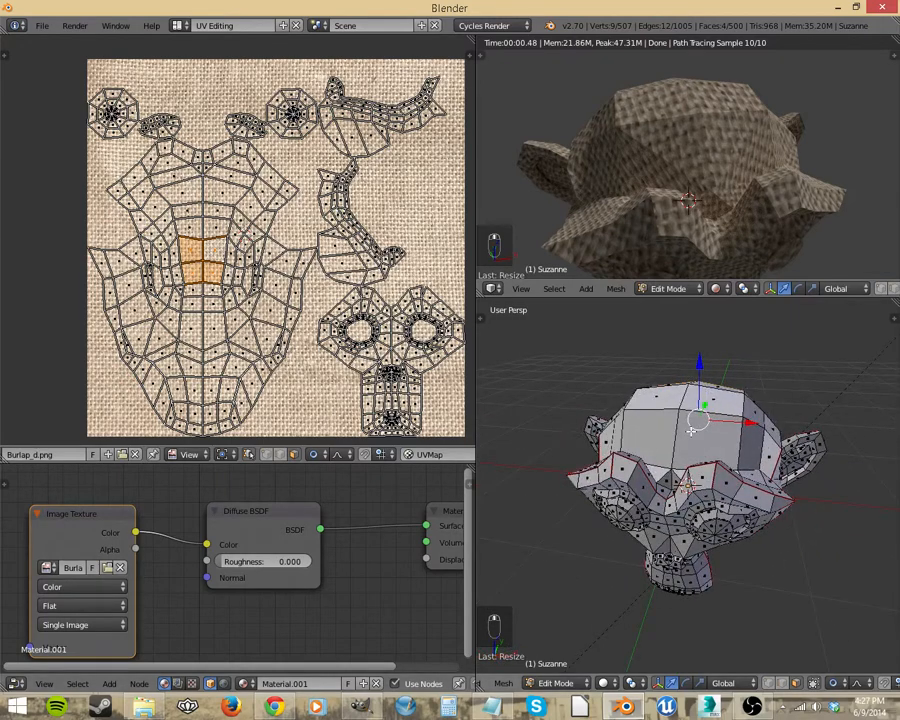
right_click(725, 438)
right_click(655, 436, "shift")
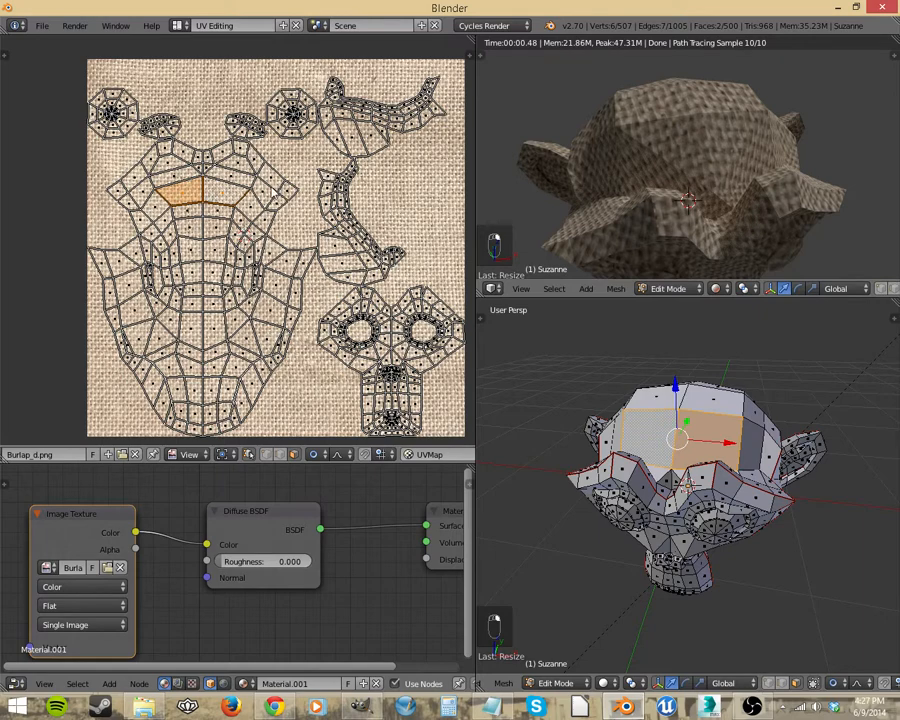
key("s")
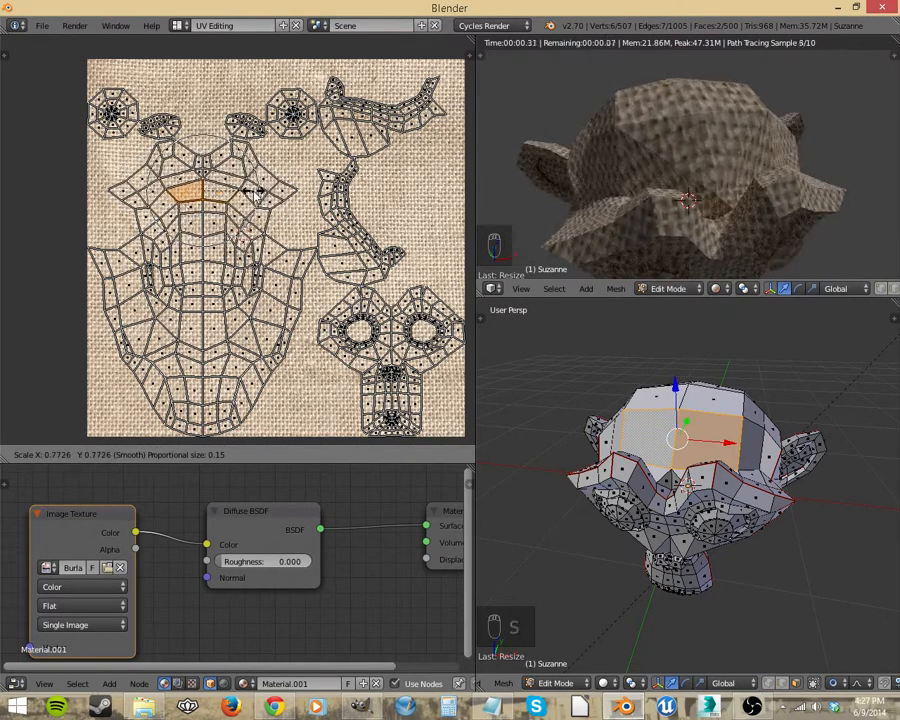
left_click(253, 191)
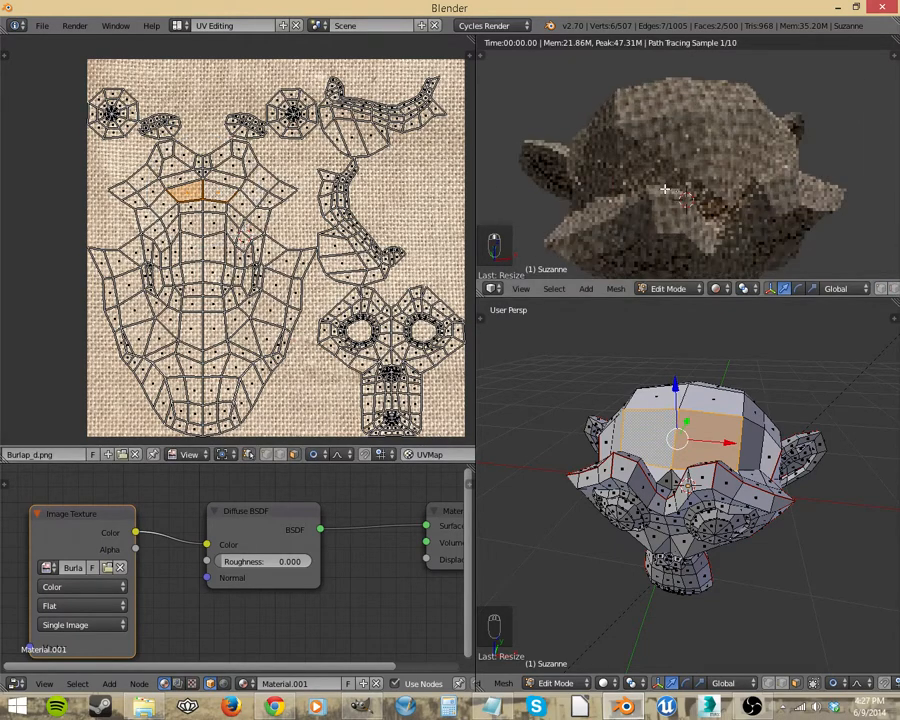
middle_click_drag(664, 189, 709, 203)
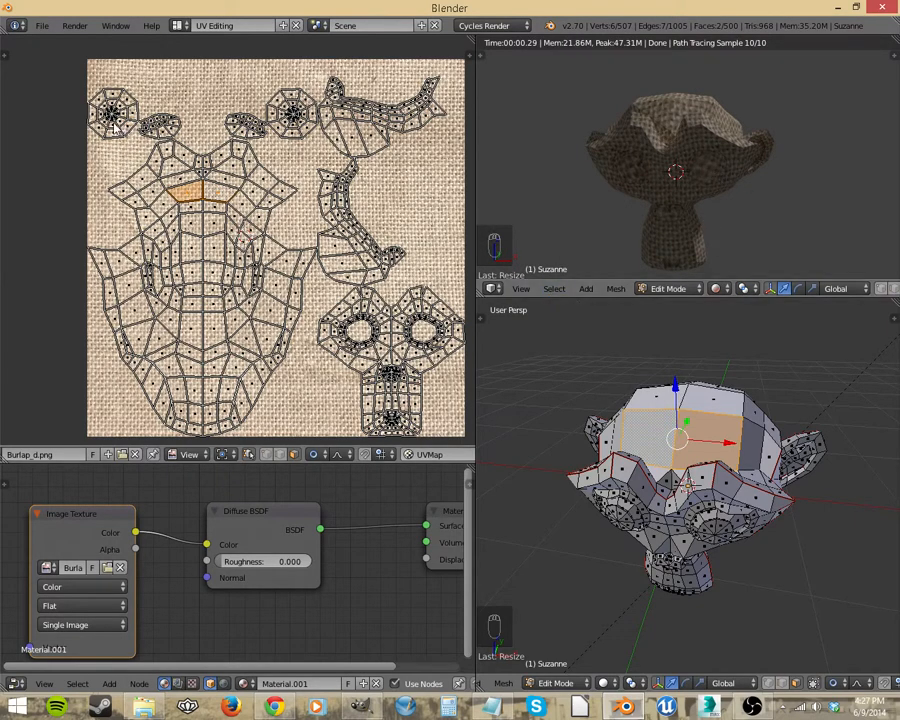
- Select faces on the round eyeball UV island and locate the corresponding faces on the monkey's eye
scroll(265, 105, "up", 1)
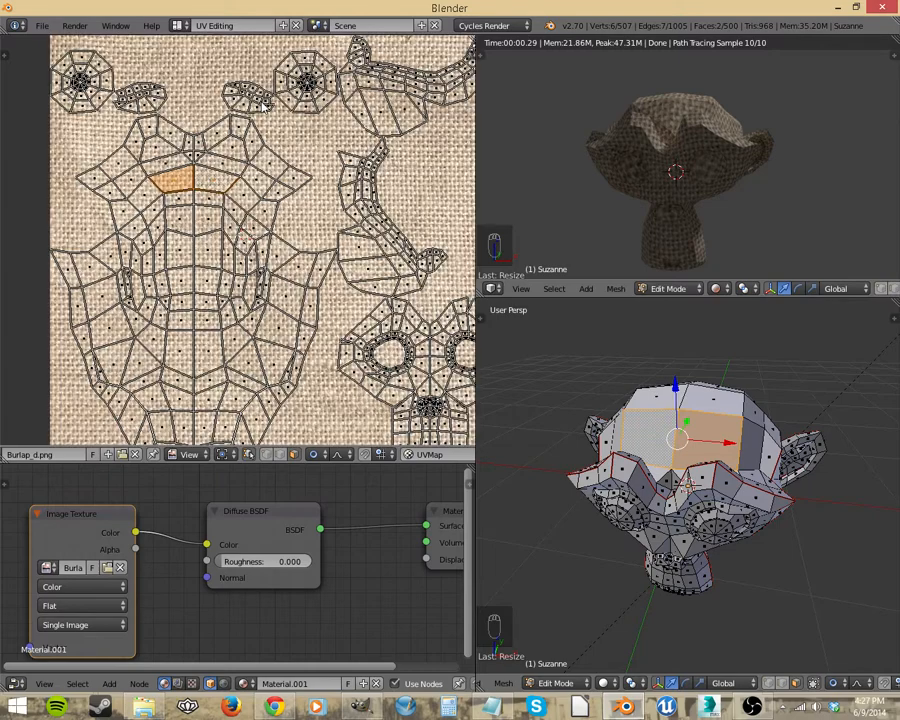
scroll(316, 117, "up", 4)
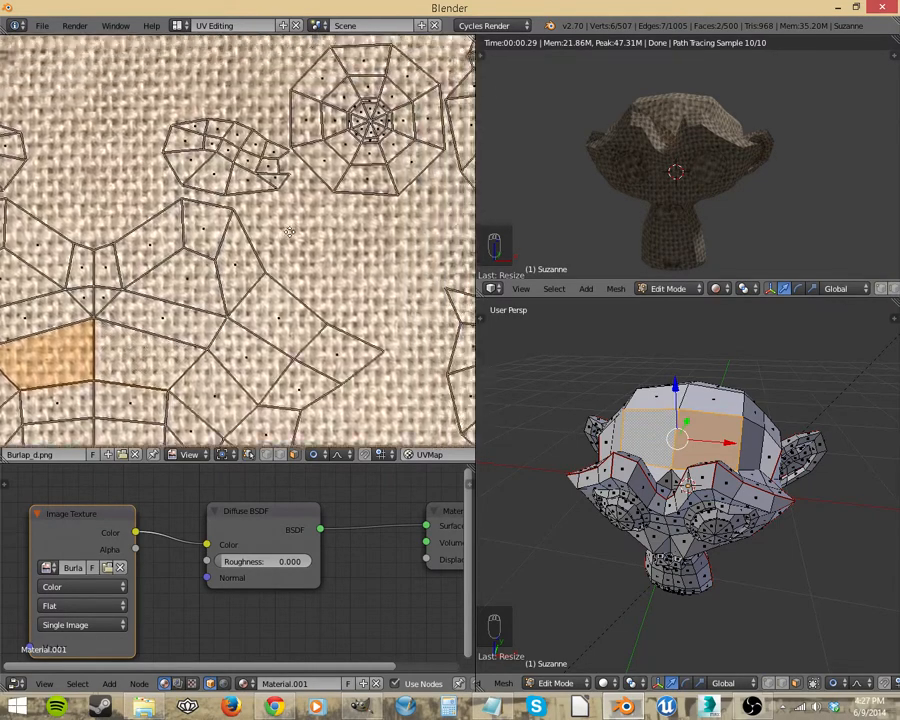
key("l")
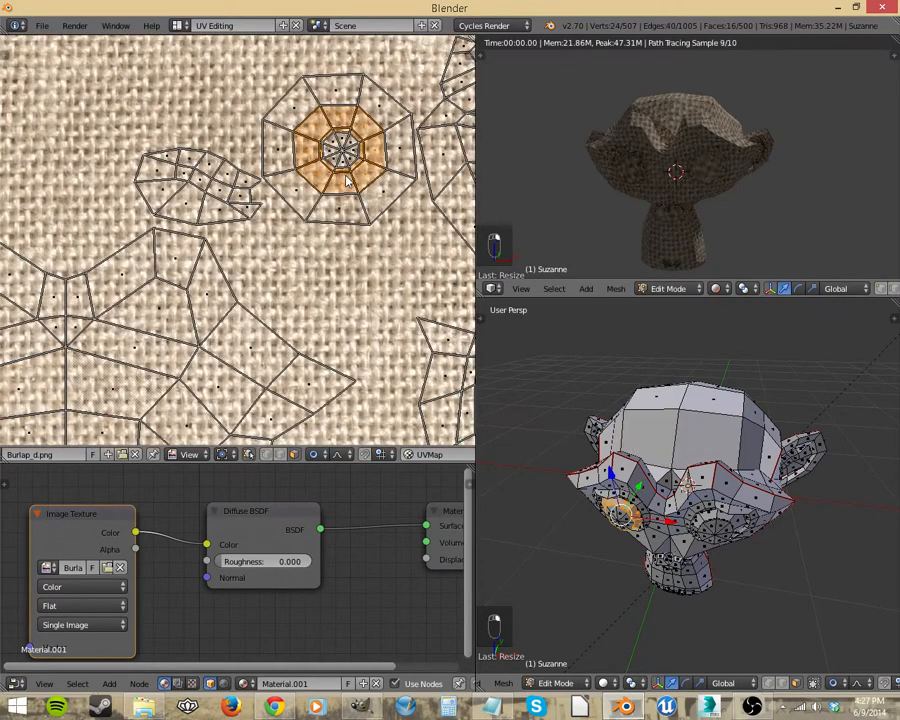
right_click(348, 163, "alt")
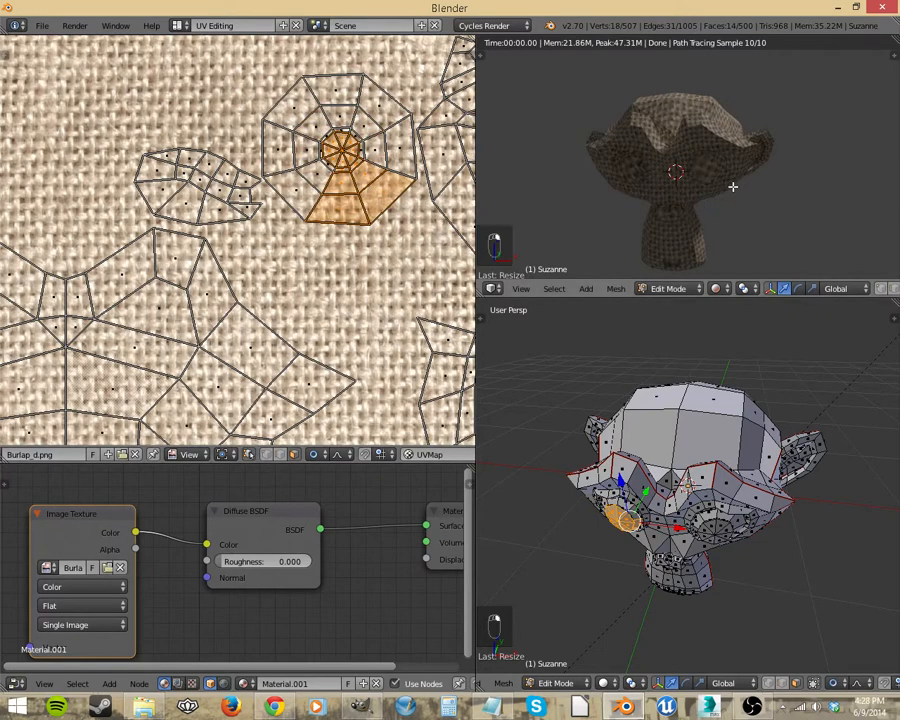
scroll(730, 187, "up", 1)
middle_click_drag(651, 550, 677, 470)
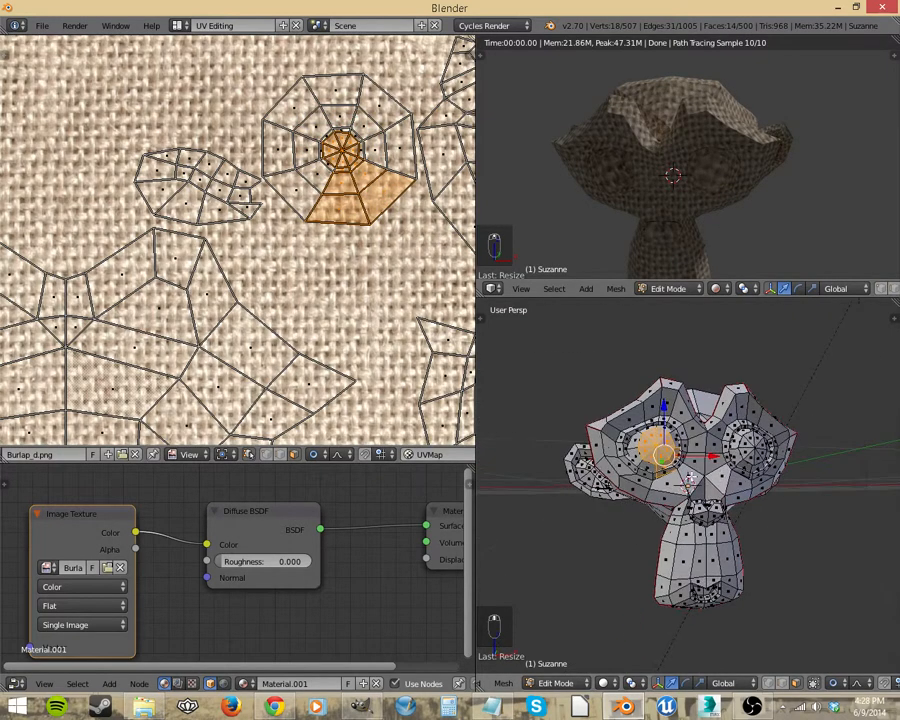
scroll(677, 470, "up", 3)
scroll(677, 470, "up", 4)
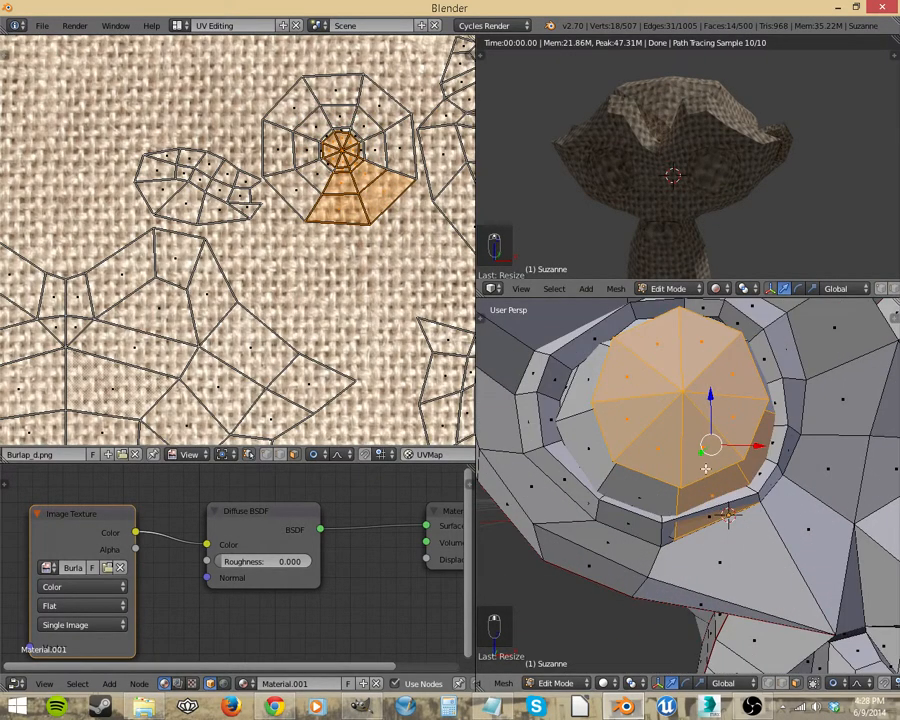
right_click(705, 500)
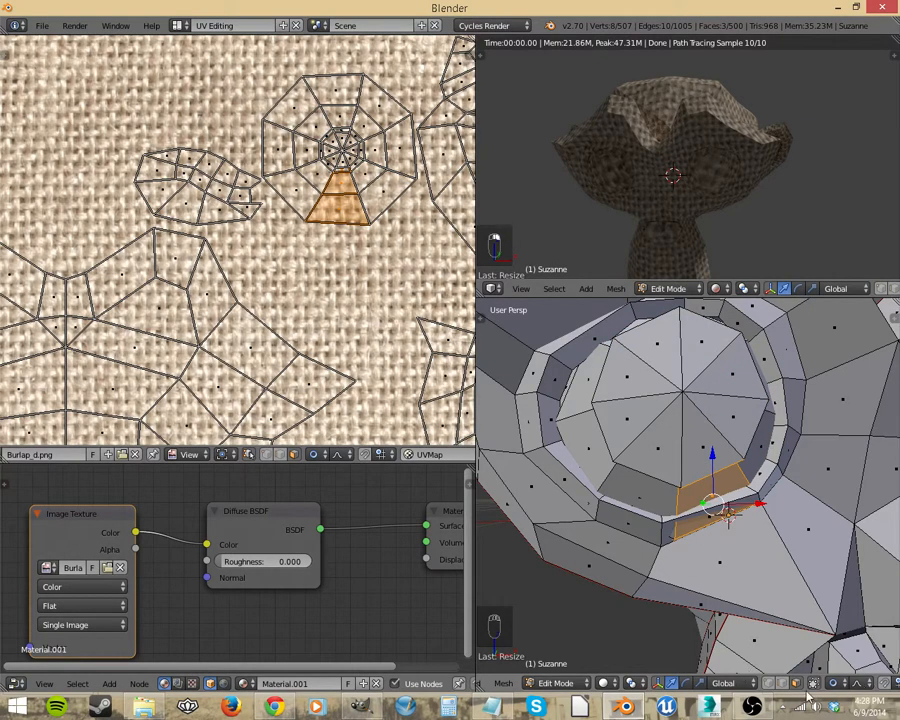
- Mark the inner ring and the upper radial edge line on both eyeballs as seams, using edge selection
right_click(697, 474, "alt")
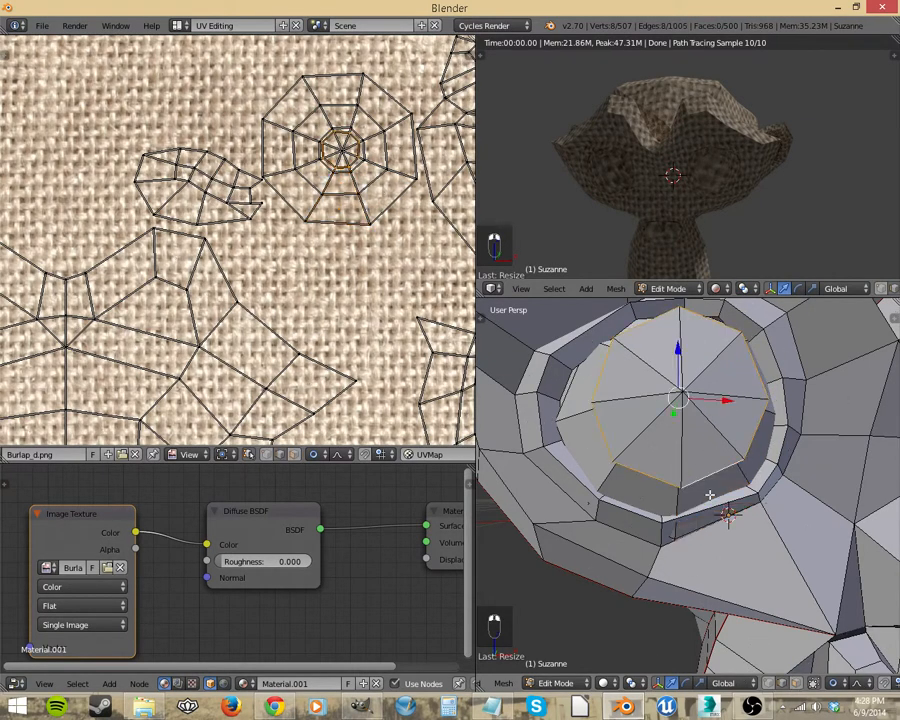
middle_click_drag(709, 491, 667, 521)
right_click(661, 568, "alt")
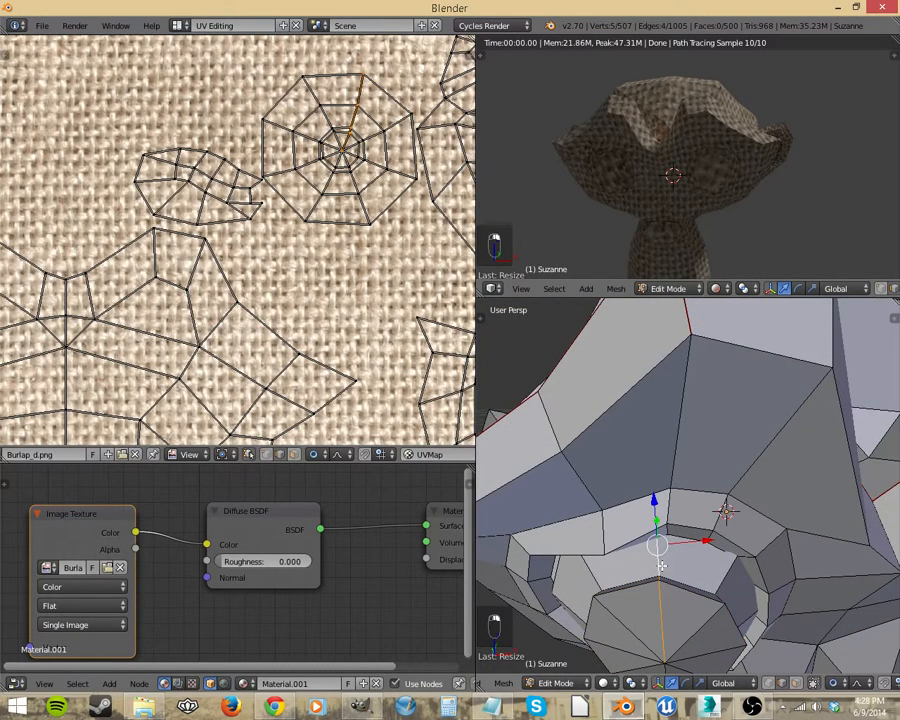
right_click(676, 593, "alt+shift")
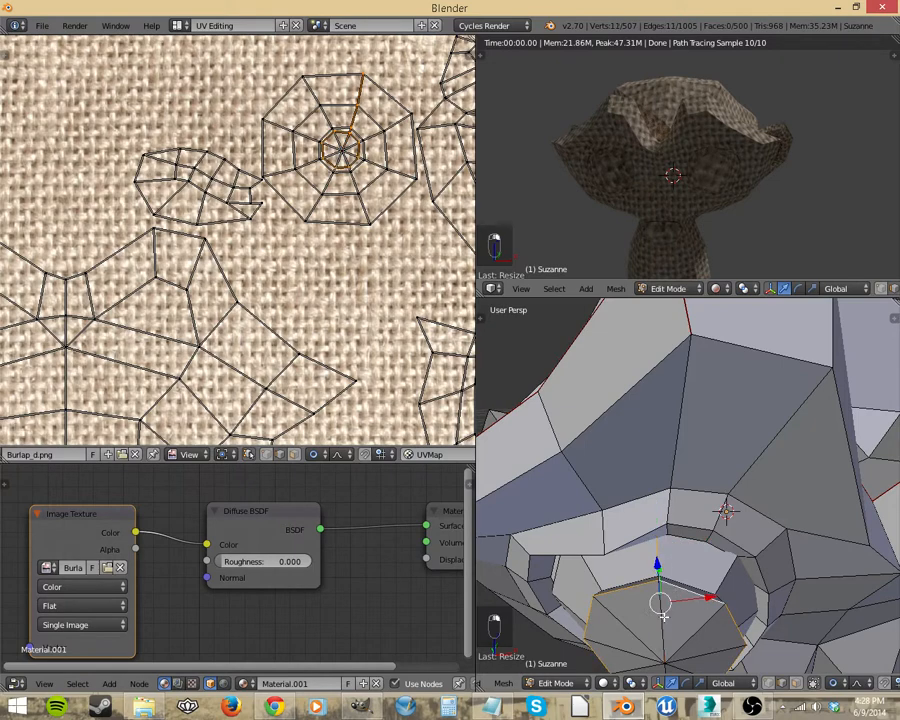
key("KP_Decimal")
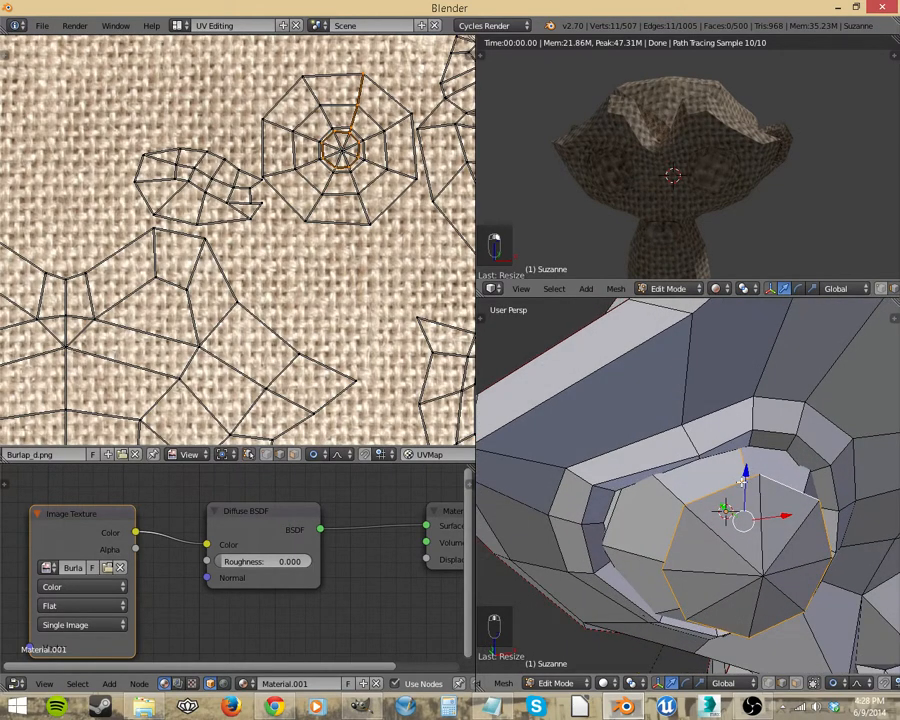
middle_click_drag(768, 521, 645, 512)
right_click(712, 485, "alt+shift")
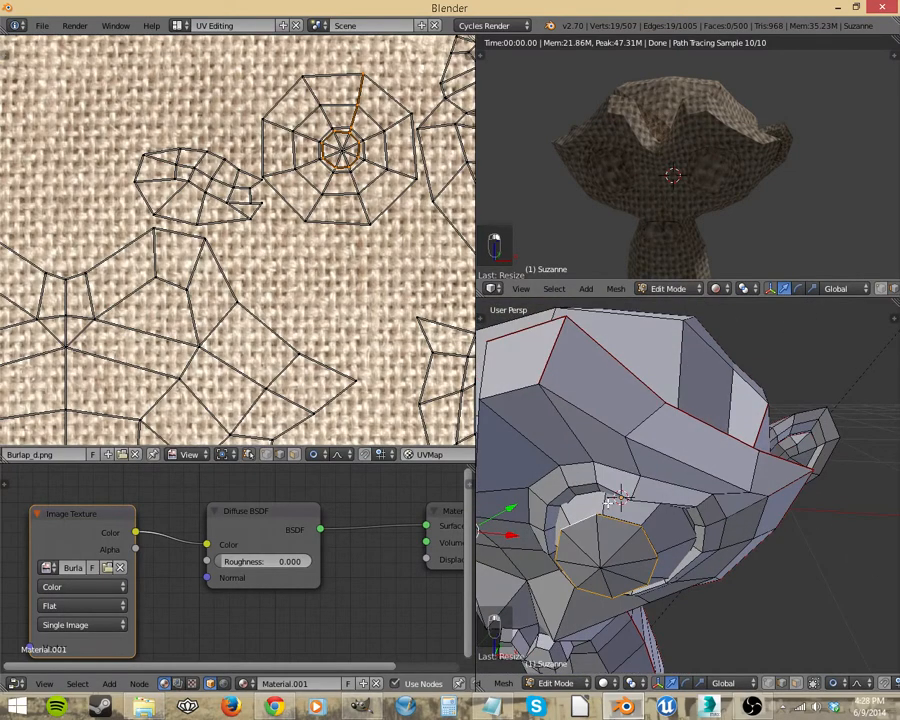
middle_click_drag(604, 560, 603, 465)
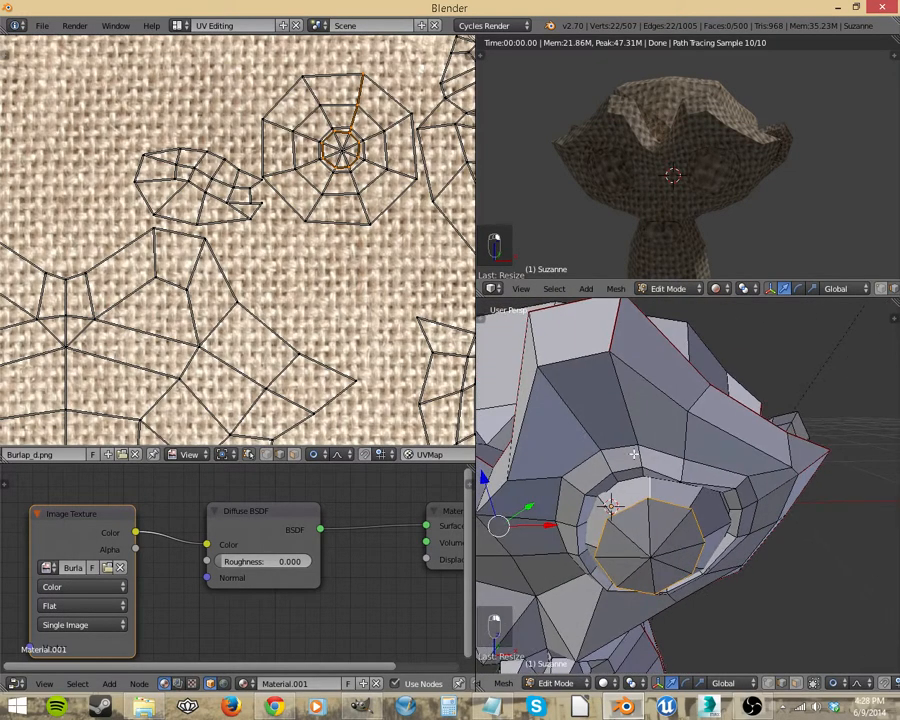
key("ctrl+e")
left_click(600, 397)
- Select the entire monkey mesh and unwrap it with the new eyeball seams
scroll(603, 466, "down", 6)
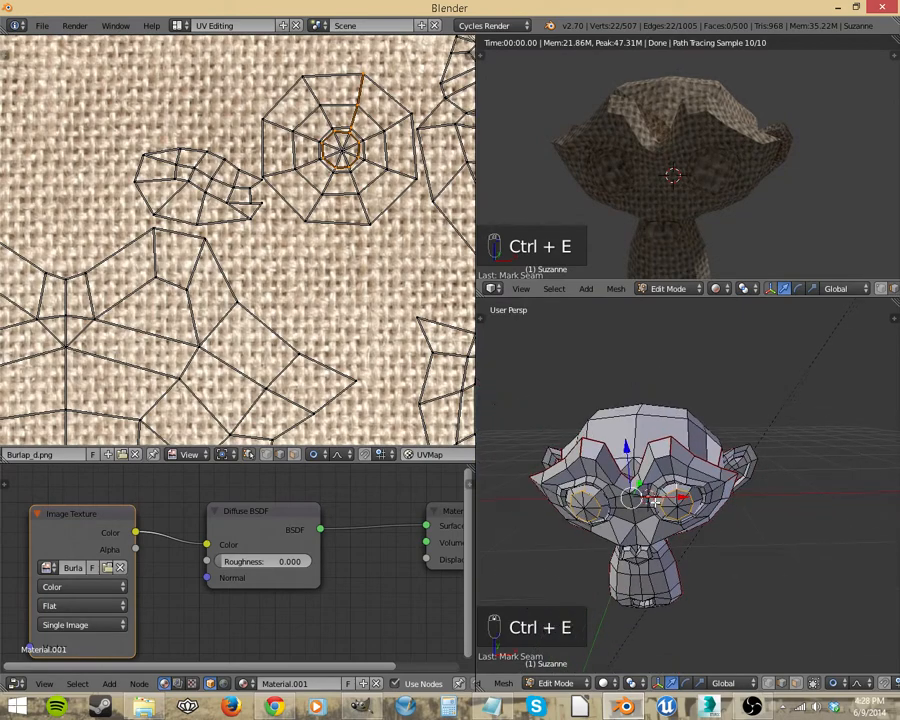
key("a")
key("a")
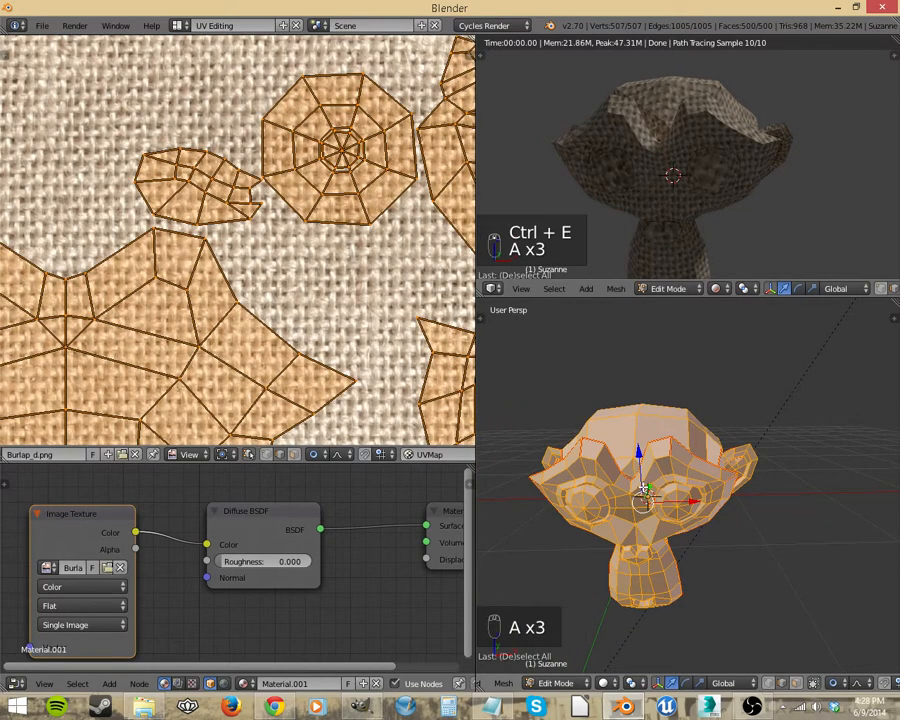
key("u")
left_click(639, 485)
scroll(278, 318, "down", 5)
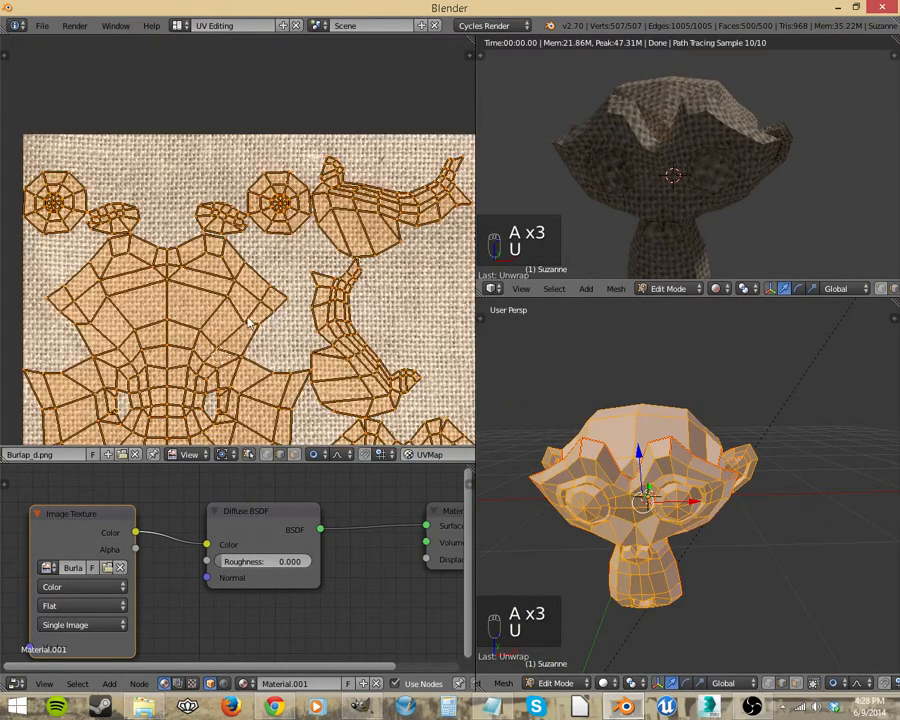
middle_click_drag(190, 350, 198, 275)
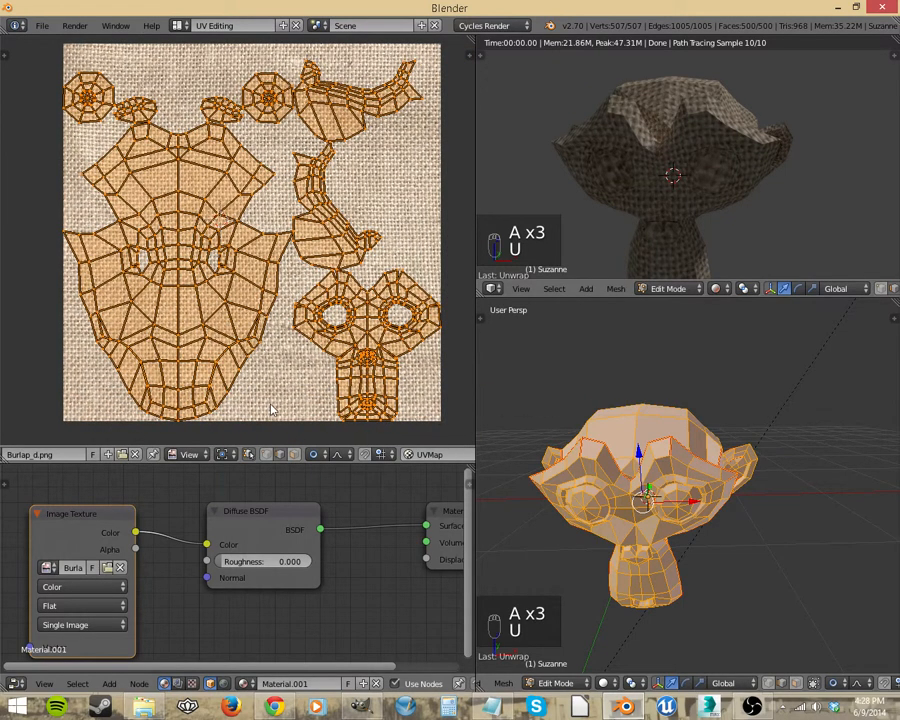
- Examine the burlap weave on the rendered back and front of the head and compare it with the mesh
middle_click_drag(700, 196, 691, 140)
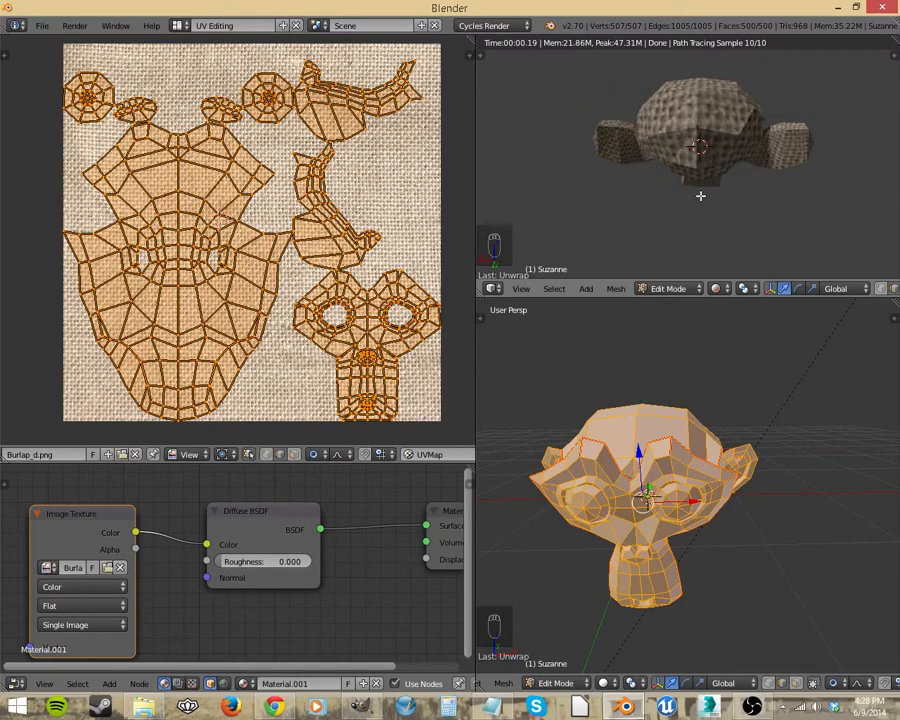
scroll(745, 160, "up", 4)
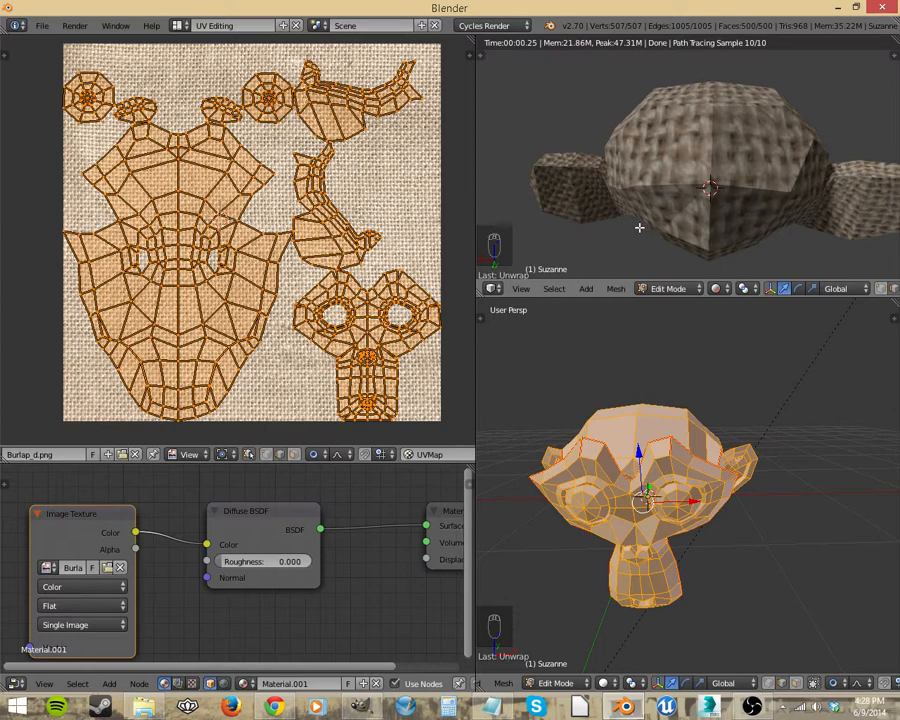
middle_click_drag(697, 460, 790, 438)
scroll(792, 478, "up", 4)
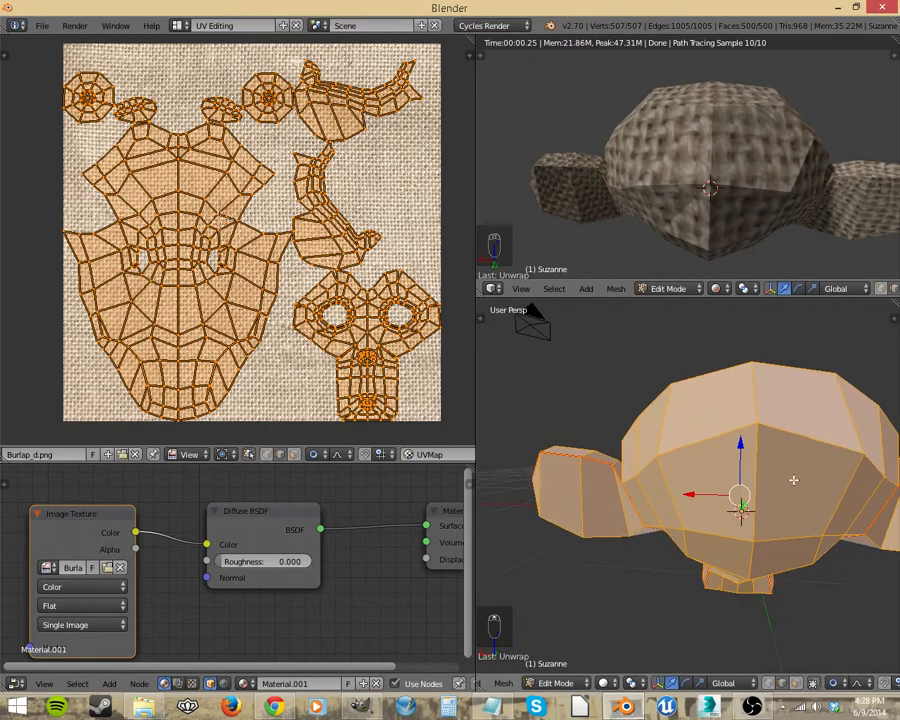
middle_click_drag(763, 511, 785, 551)
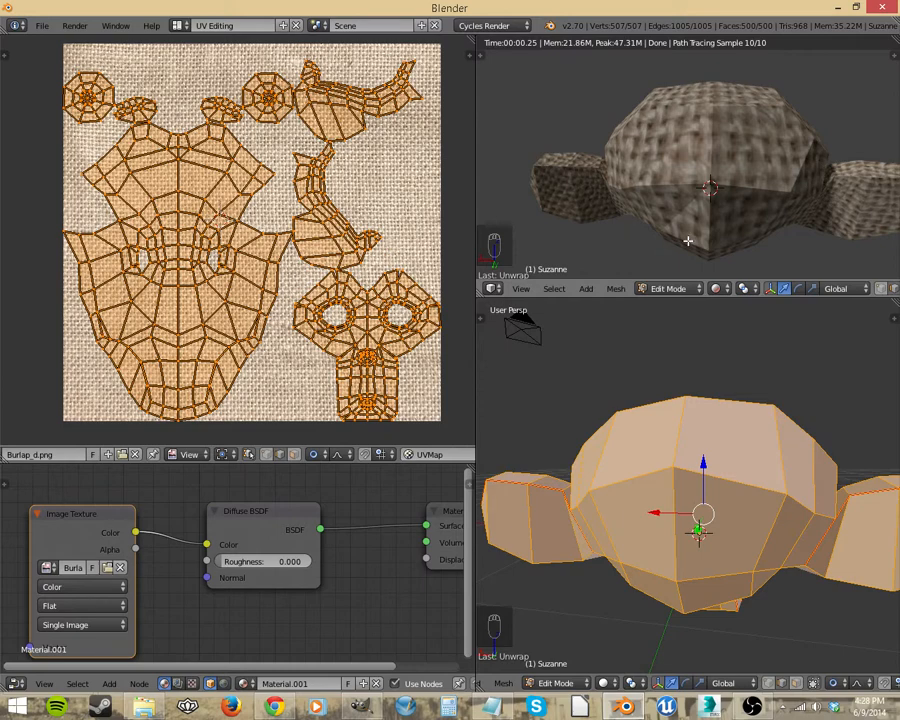
middle_click_drag(675, 219, 774, 193)
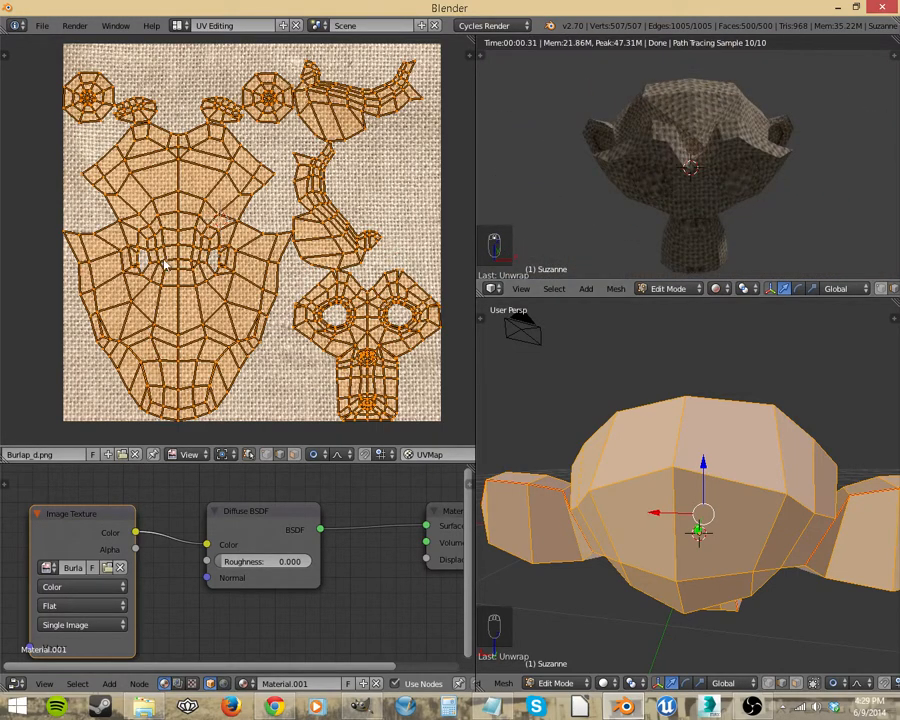
middle_click_drag(679, 169, 774, 157)
- Mark the vertical centre edges on the back of the head and the two horizontal edges crossing them as seams
right_click(700, 597)
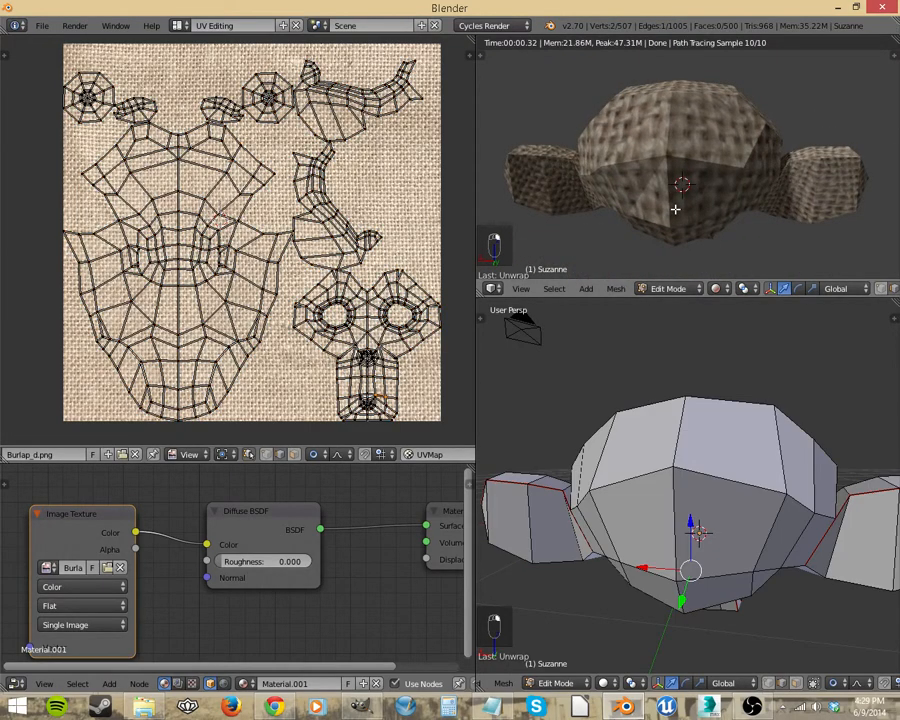
right_click(678, 545, "shift")
right_click(676, 453, "shift")
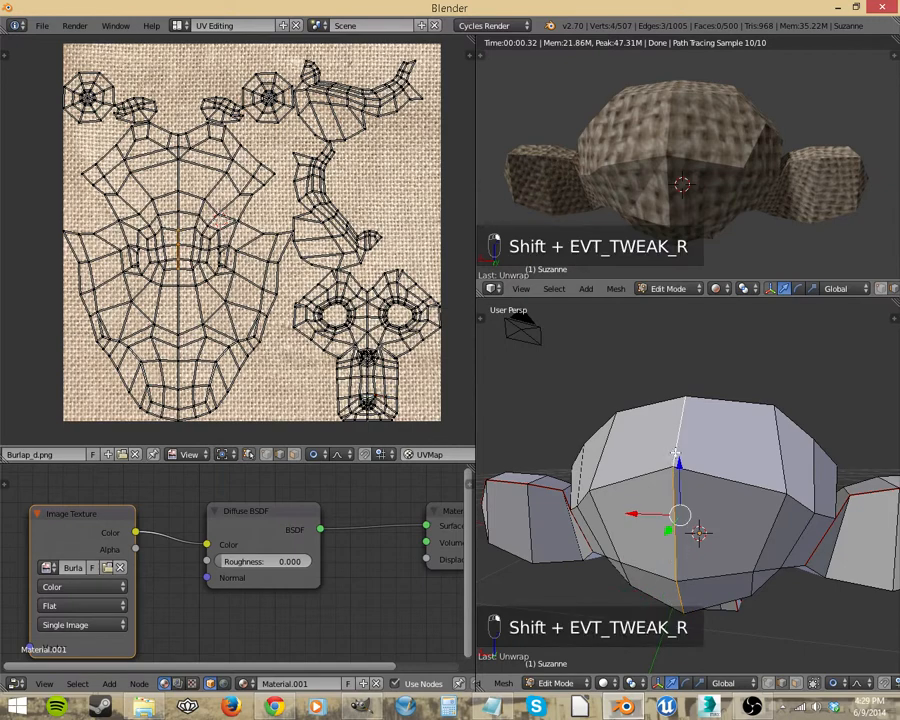
mouse_move(691, 488)
middle_mouse_down()
mouse_move(709, 520)
mouse_move(708, 554)
mouse_move(701, 497)
mouse_move(717, 475)
mouse_move(689, 429)
mouse_move(703, 505)
mouse_move(767, 528)
mouse_move(749, 619)
mouse_move(705, 490)
middle_mouse_up()
right_click(743, 492, "shift")
right_click(667, 496, "shift")
right_click(704, 507, "shift")
right_click(716, 487, "shift")
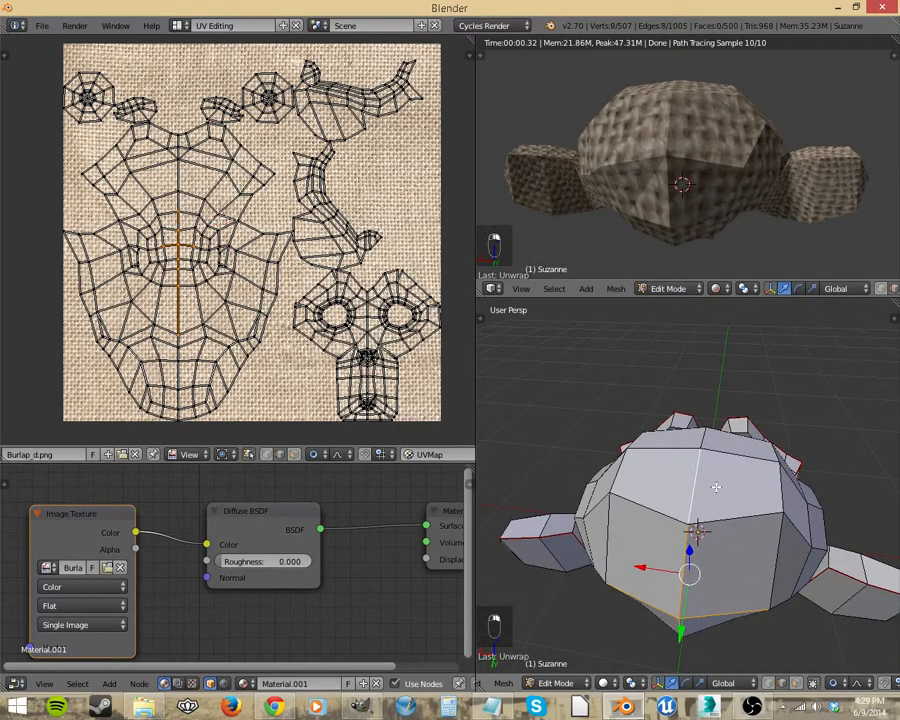
key("ctrl+e")
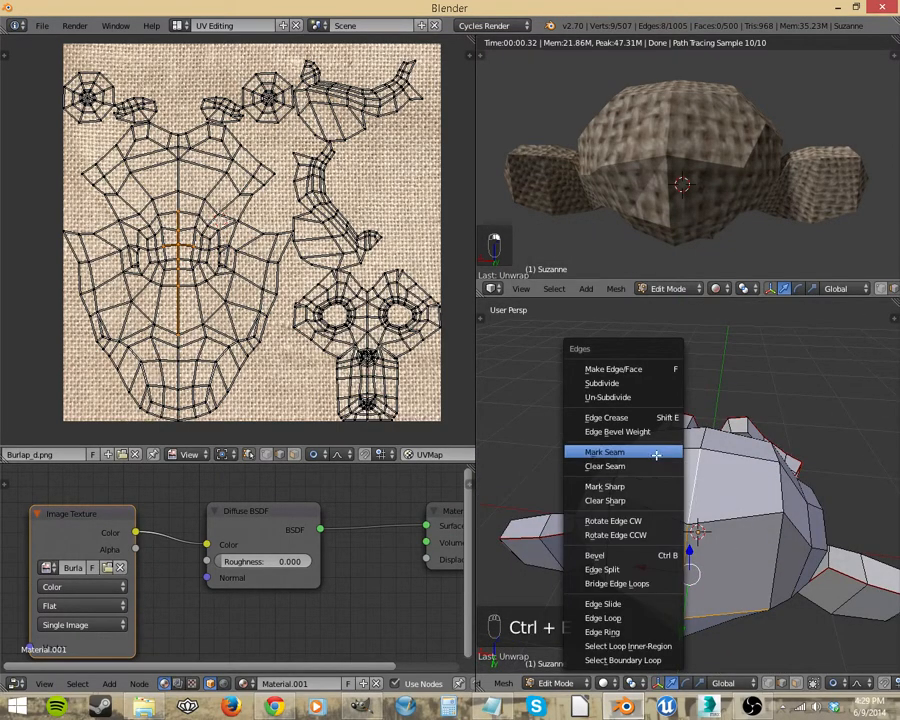
left_click(660, 453)
- Unwrap the whole mesh again with the back-of-head seams and review the resulting UV islands
key("a")
key("a")
key("a")
key("u")
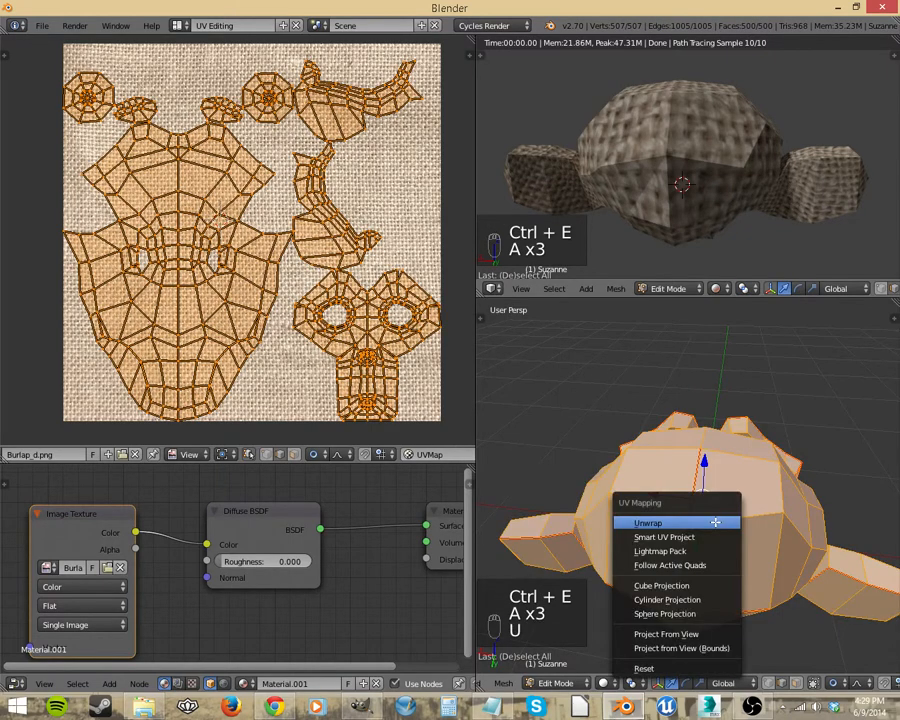
left_click(716, 521)
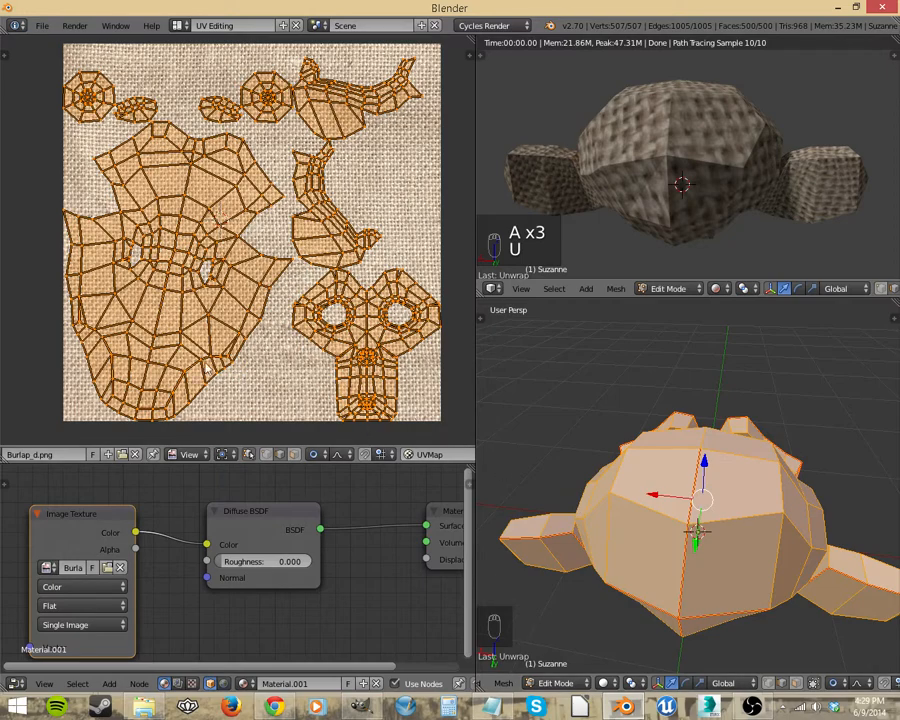
middle_click_drag(205, 360, 253, 361)
key("Home")
scroll(245, 350, "up", 1)
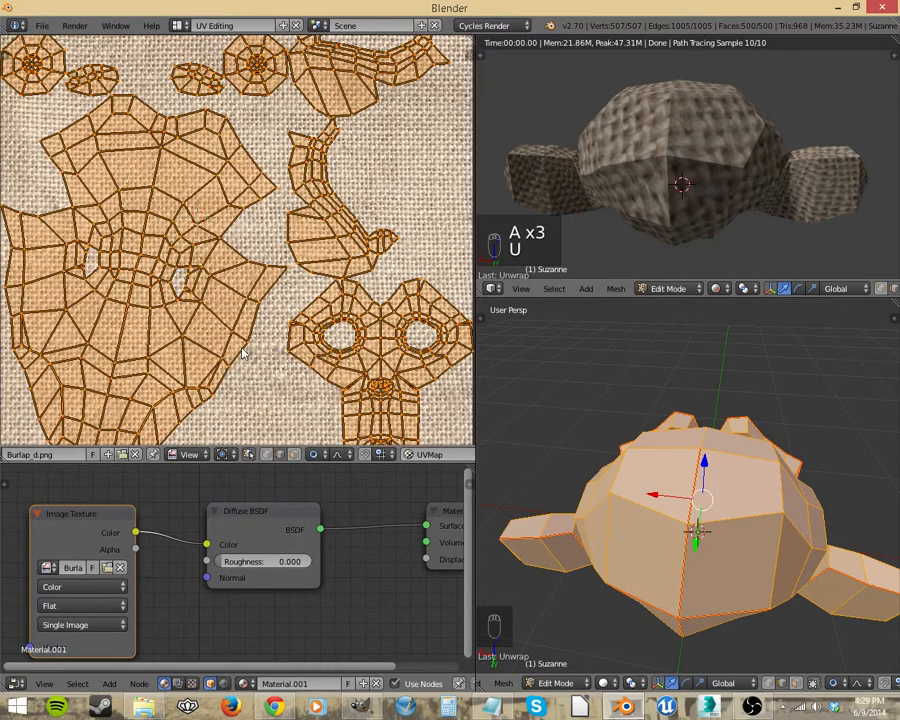
scroll(252, 348, "down", 1)
- Export the monkey's UV layout as suzanne.png into the UV folder, in PNG format at 2048 × 2048 with 0.25 fill opacity
middle_click_drag(510, 398, 579, 565)
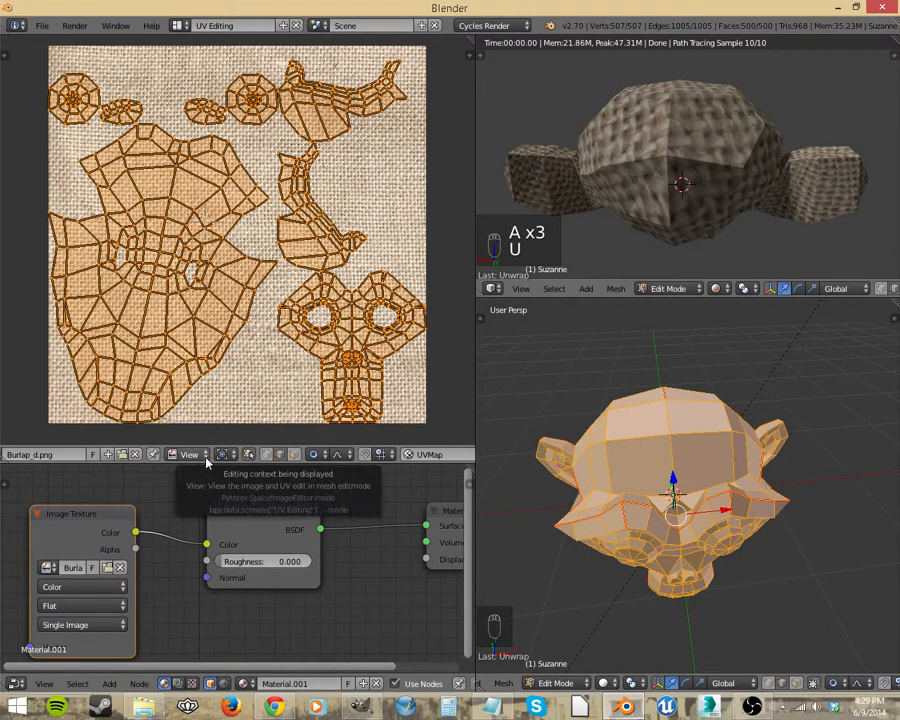
scroll(137, 454, "left", 5)
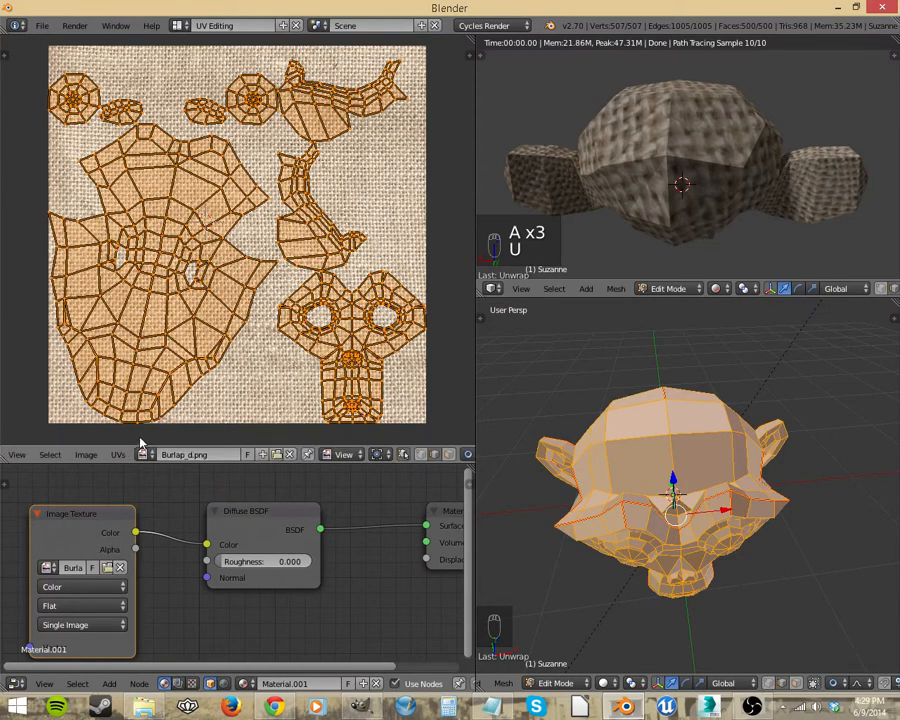
scroll(140, 452, "left", 2)
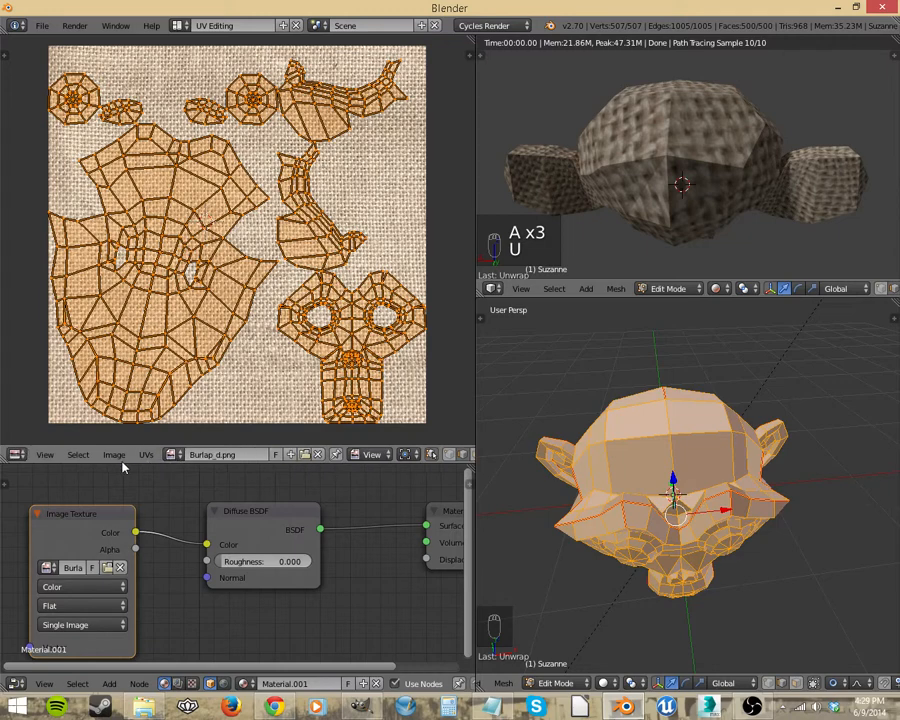
left_click(115, 455)
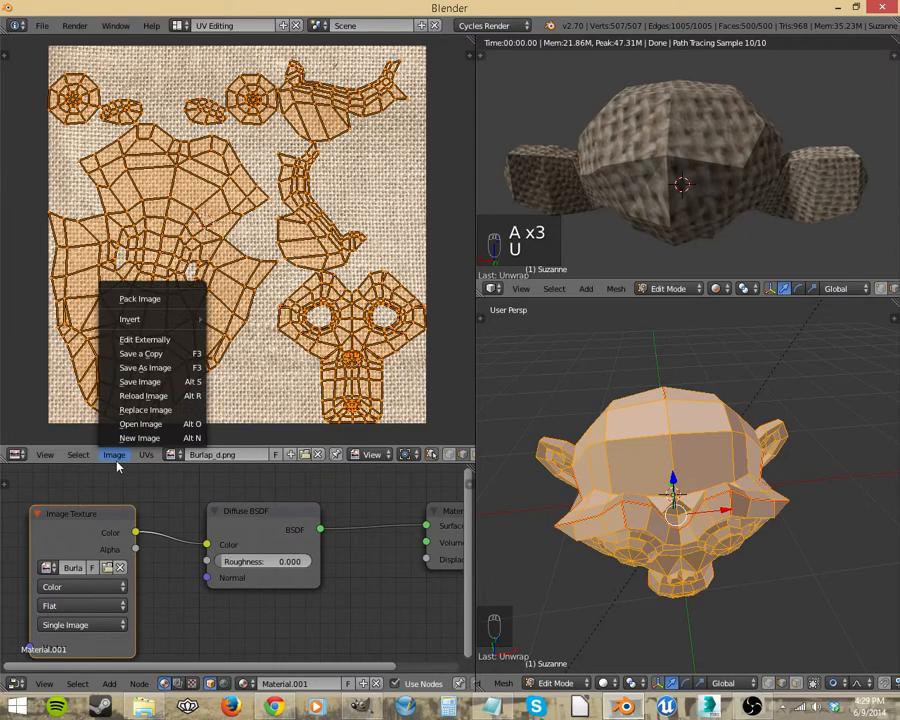
left_click(115, 457)
left_click(145, 459)
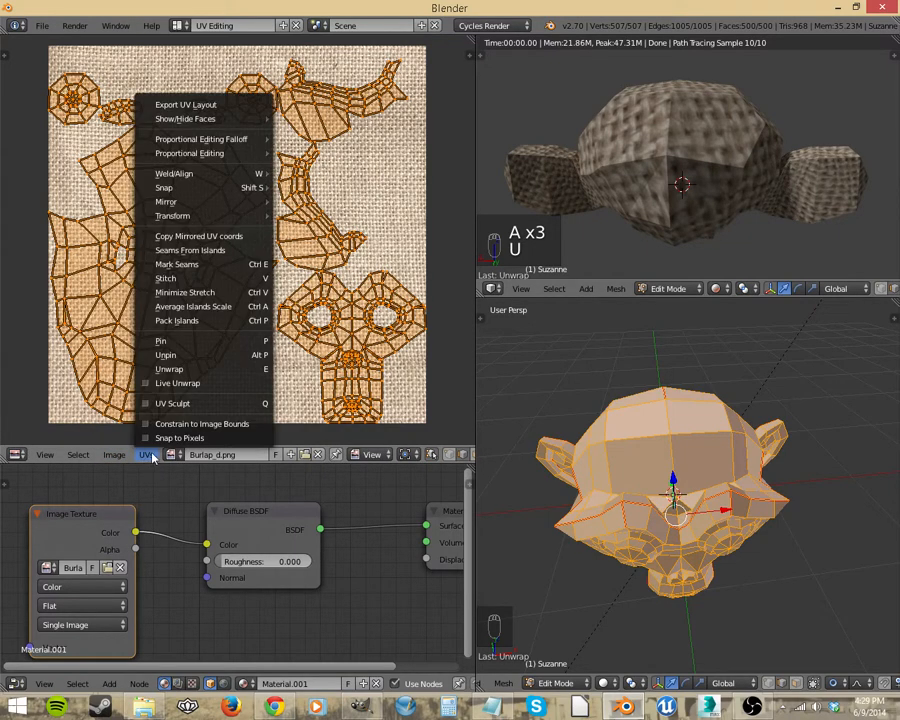
left_click(185, 105)
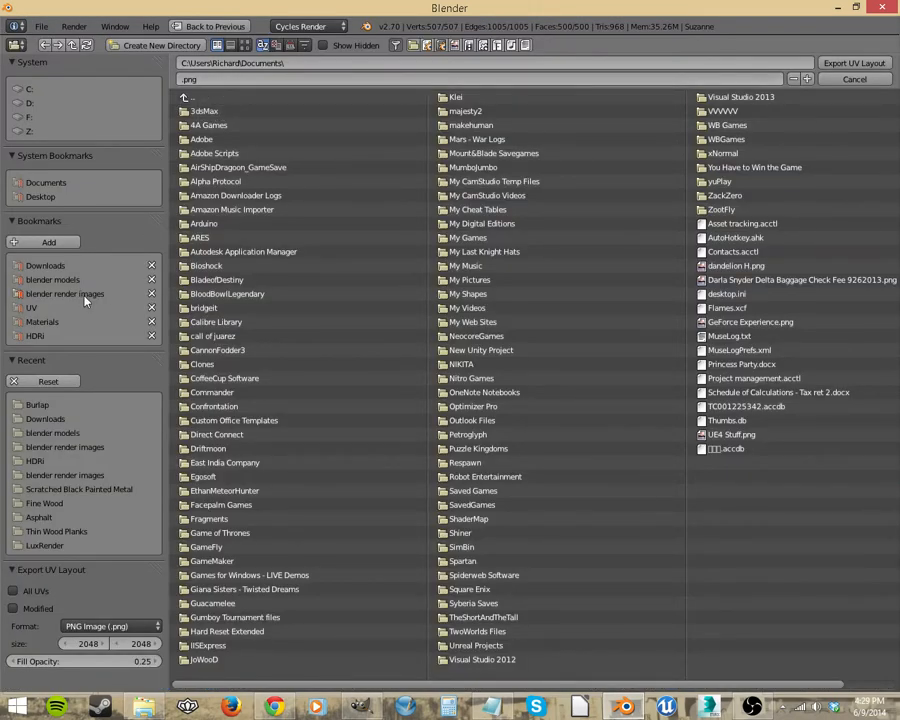
left_click(58, 307)
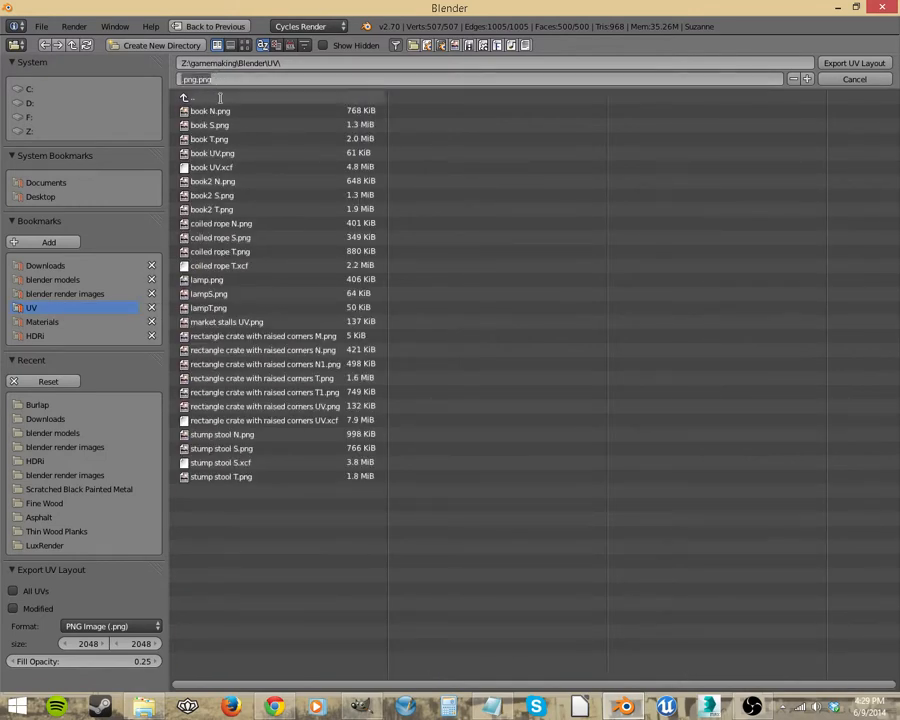
type("suzanne")
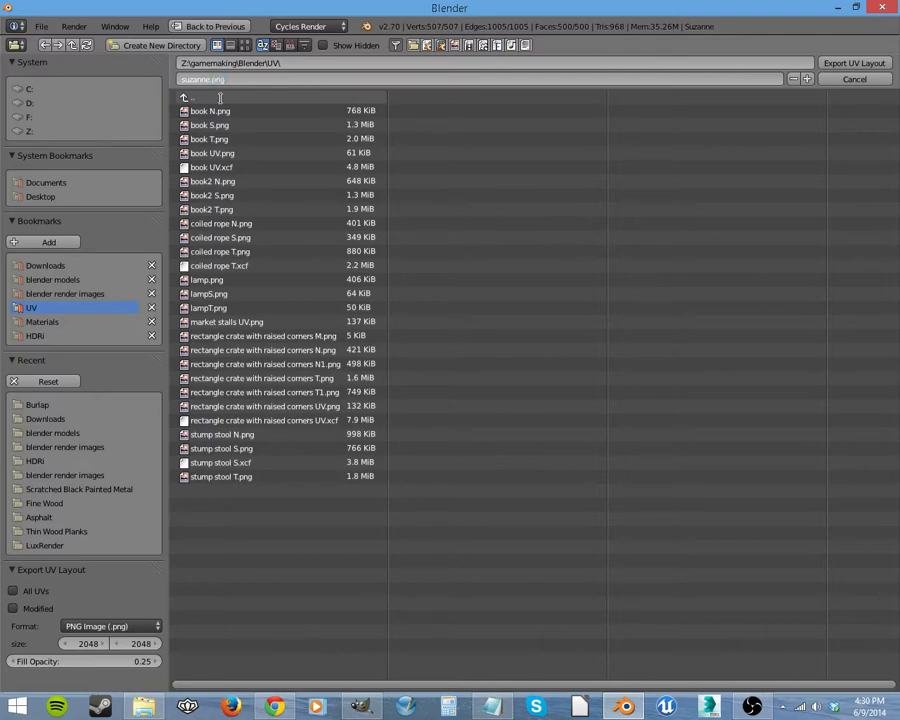
type(".png")
key("Return")
key("Return")
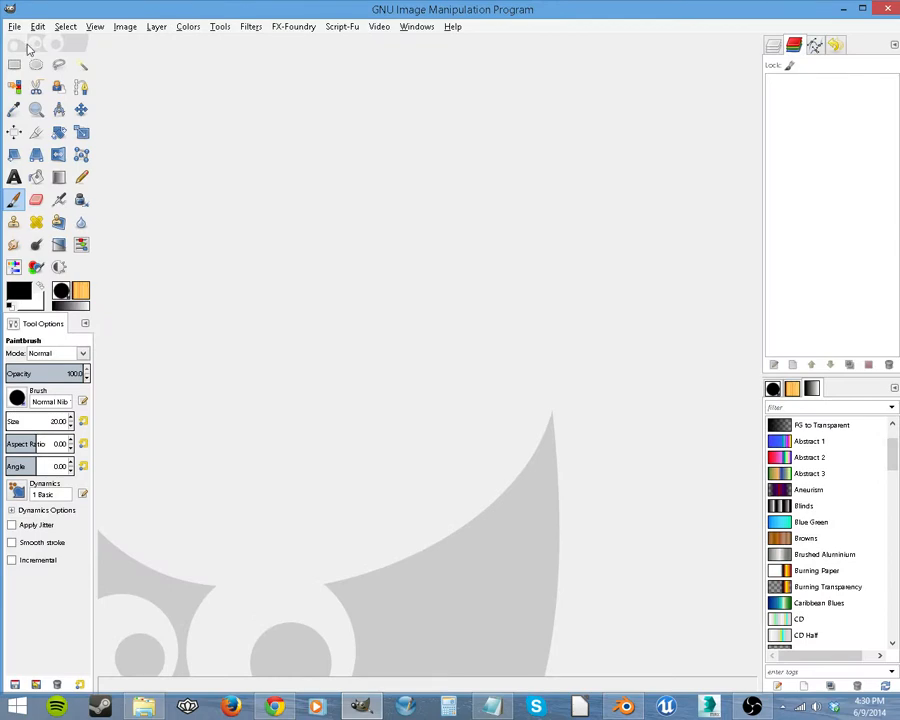
- Switch to GIMP and bring up the dialog for opening an existing image
left_click(14, 26)
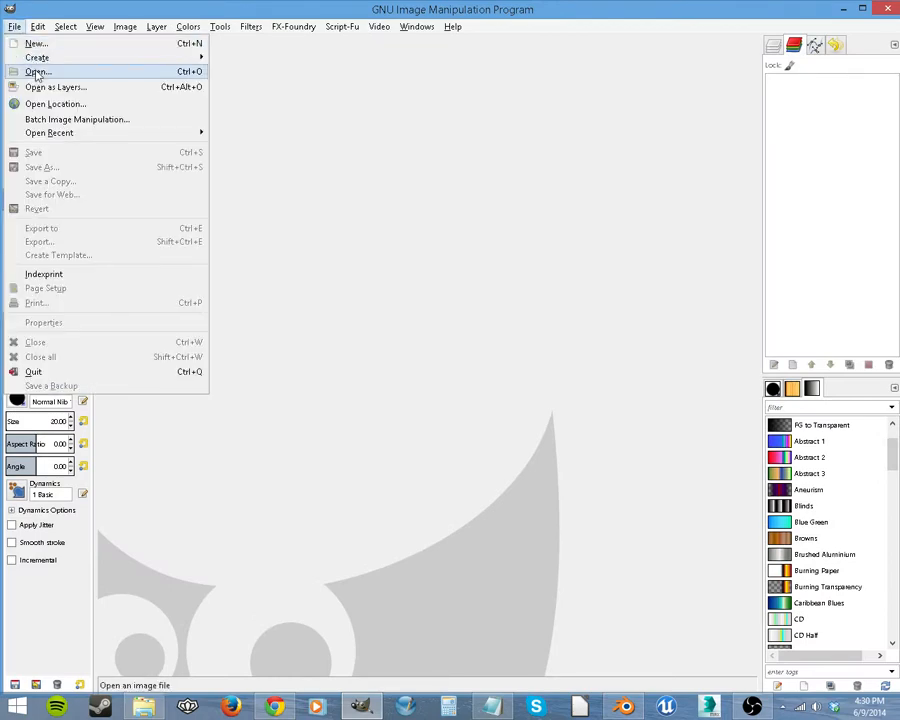
left_click(36, 72)
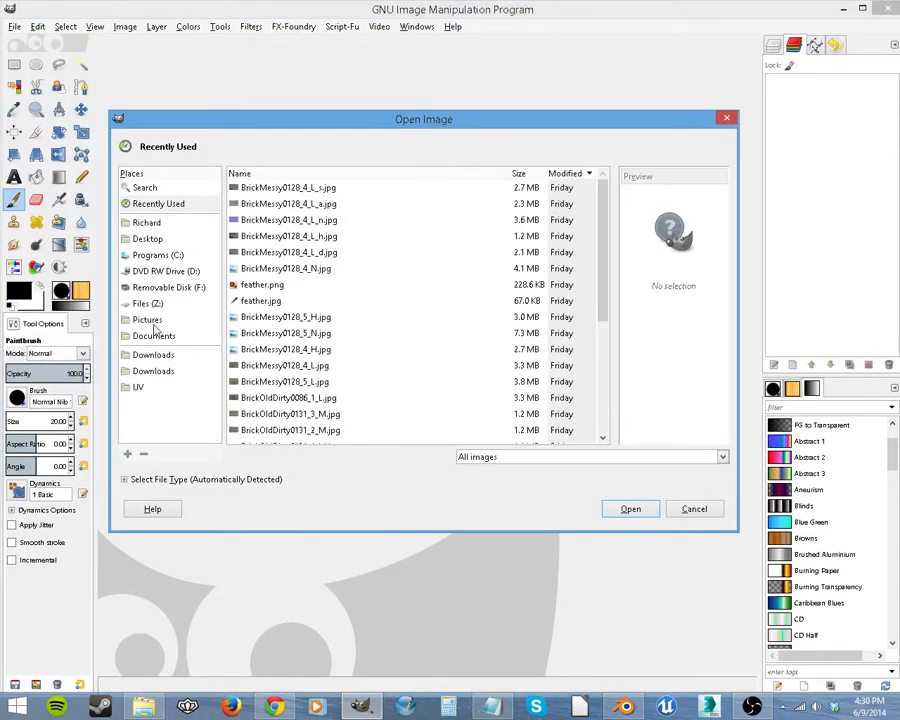
left_click(150, 304)
double_click(266, 366)
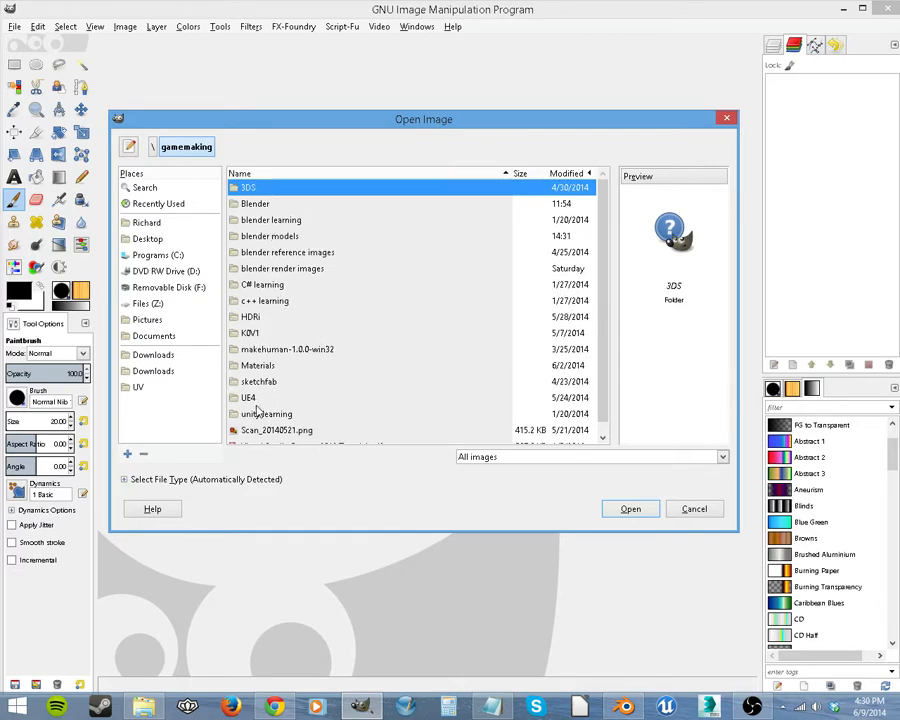
double_click(272, 236)
scroll(316, 302, "down", 3)
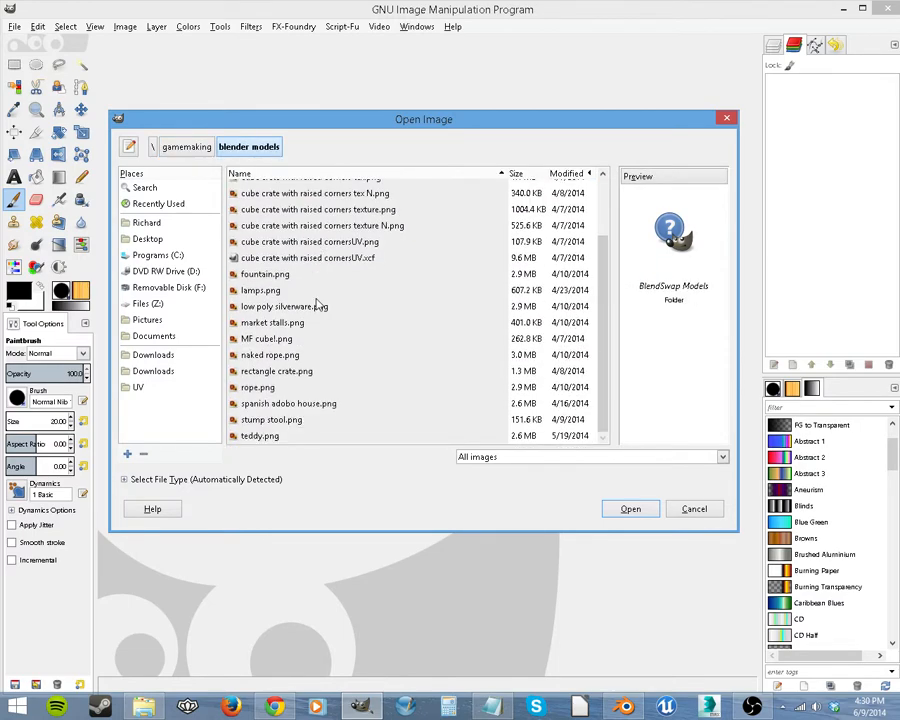
scroll(318, 301, "up", 3)
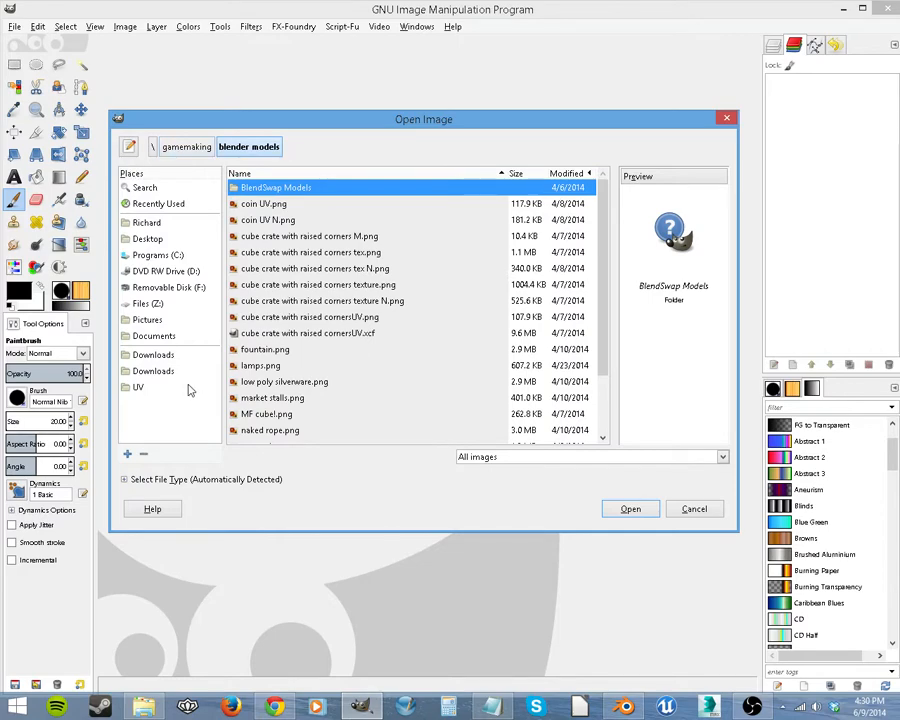
- Open the exported suzanne.png from the UV folder
left_click(138, 387)
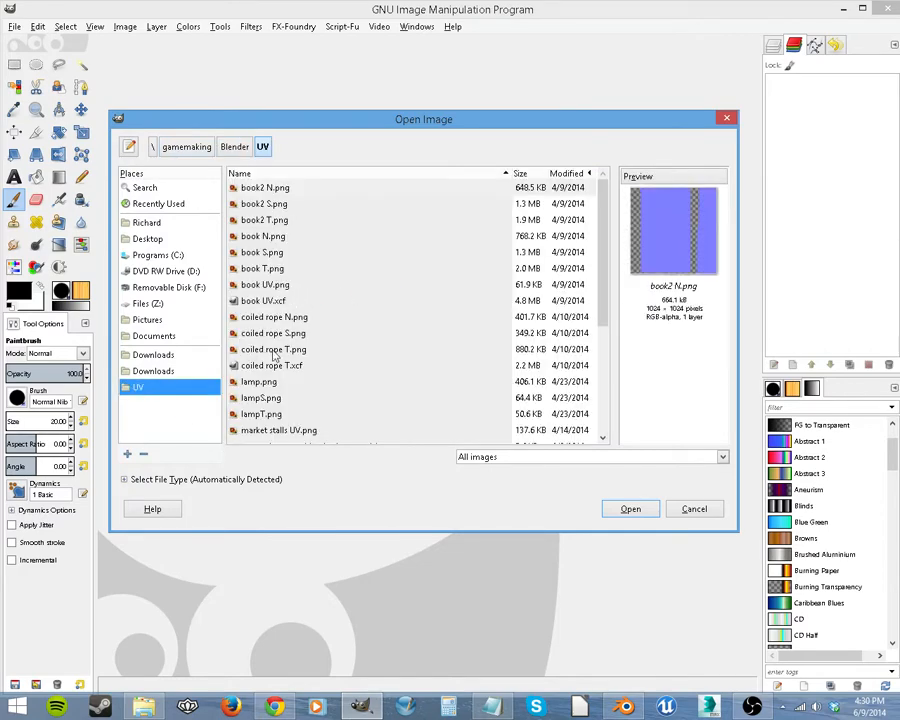
scroll(290, 380, "down", 5)
double_click(279, 441)
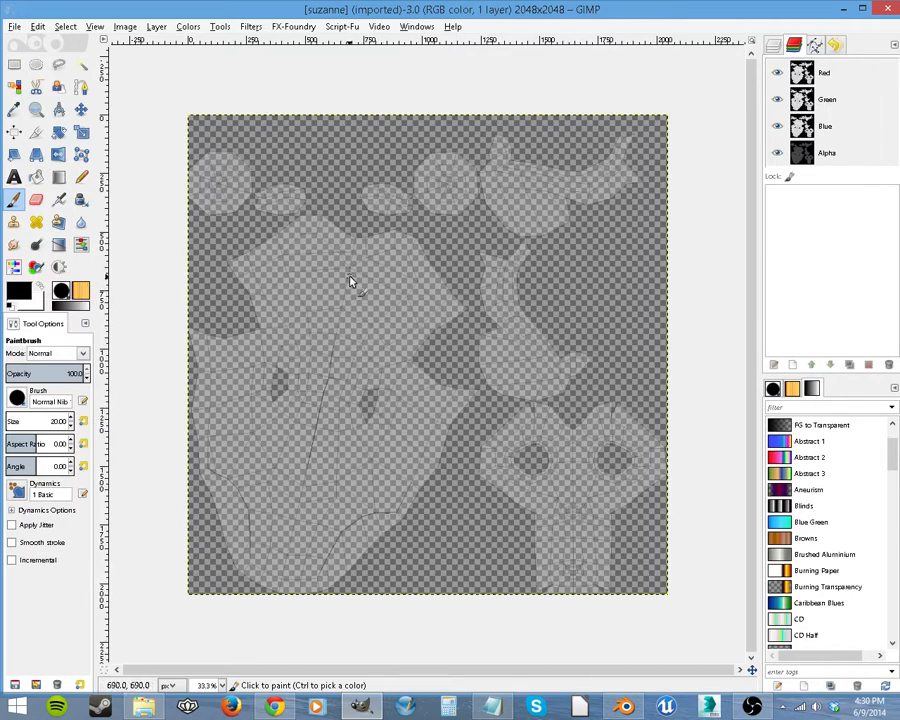
- Show the image's layers and add a new transparent layer above suzanne.png
left_click(773, 45)
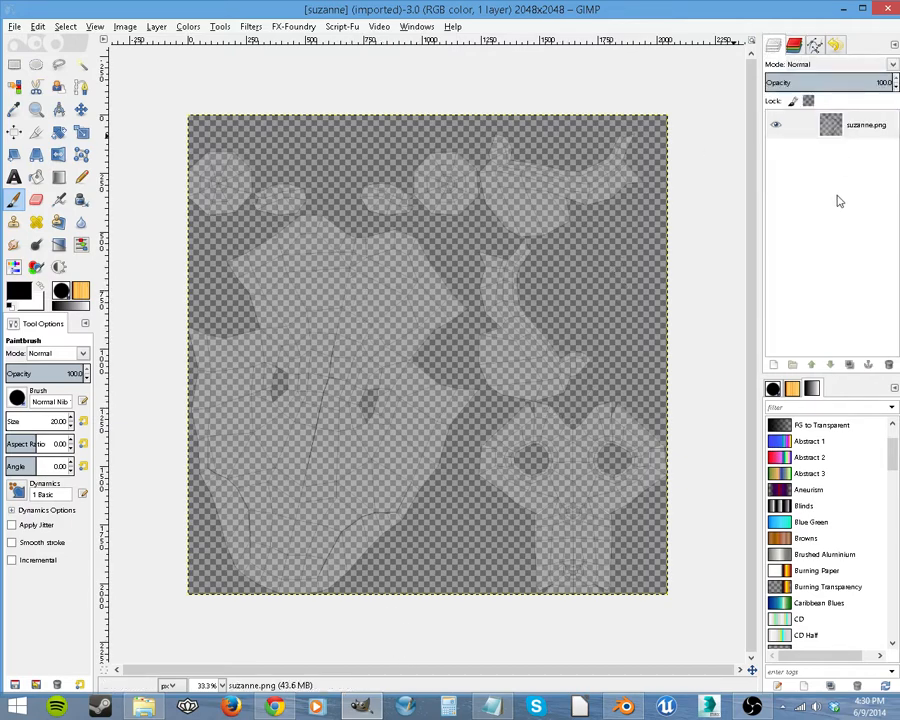
right_click(801, 168)
left_click(798, 177)
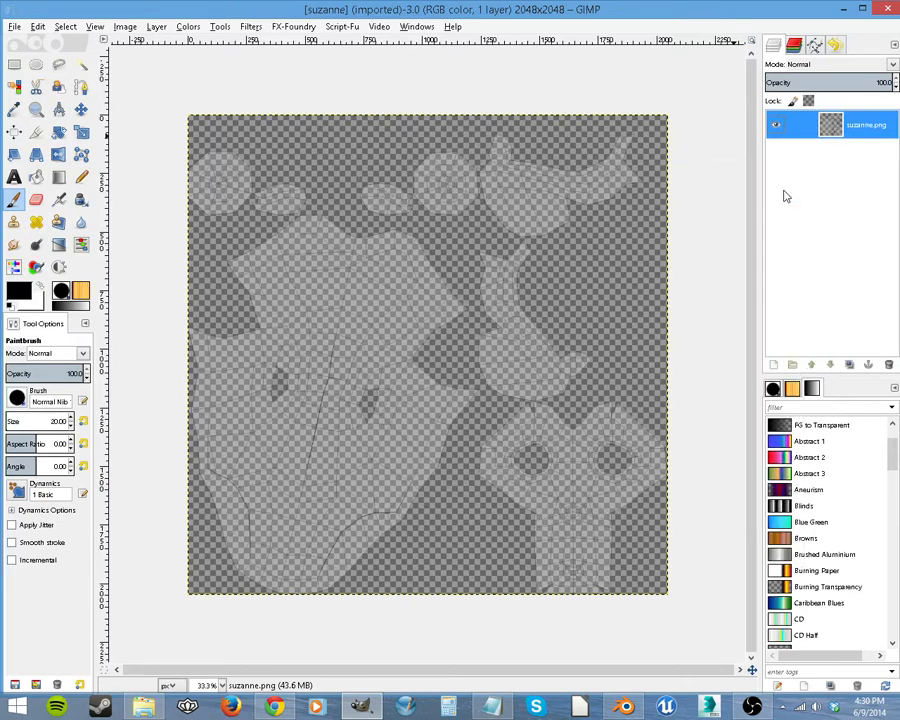
left_click(232, 331)
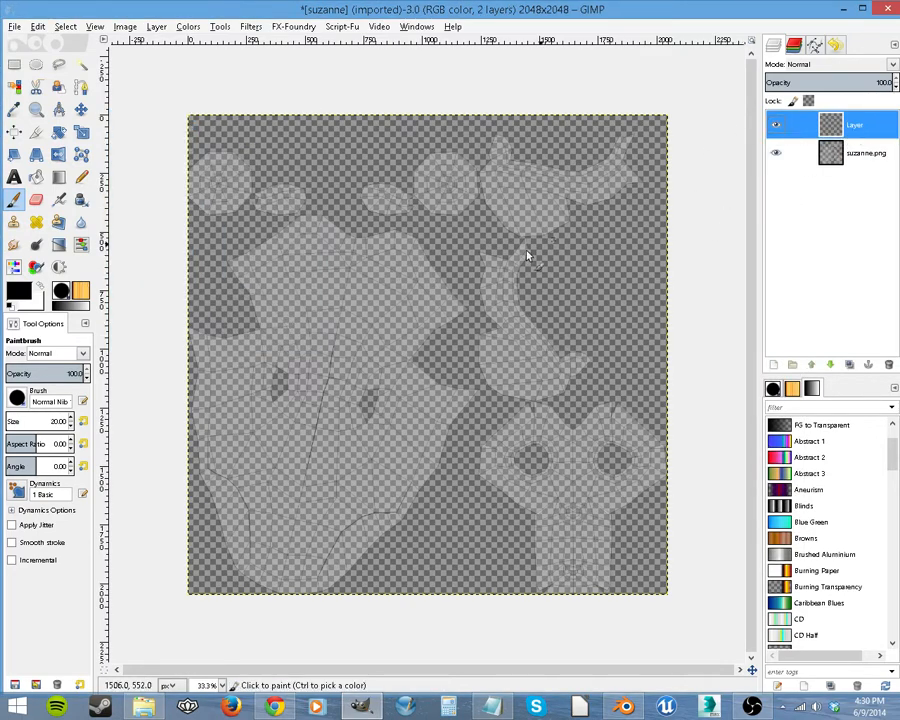
- Trace part of the large head island's outline in black on the new layer, then hide and show the suzanne.png layer to check it
left_click_drag(373, 248, 386, 242)
mouse_move(430, 270)
left_mouse_down()
mouse_move(459, 306)
mouse_move(404, 363)
left_mouse_up()
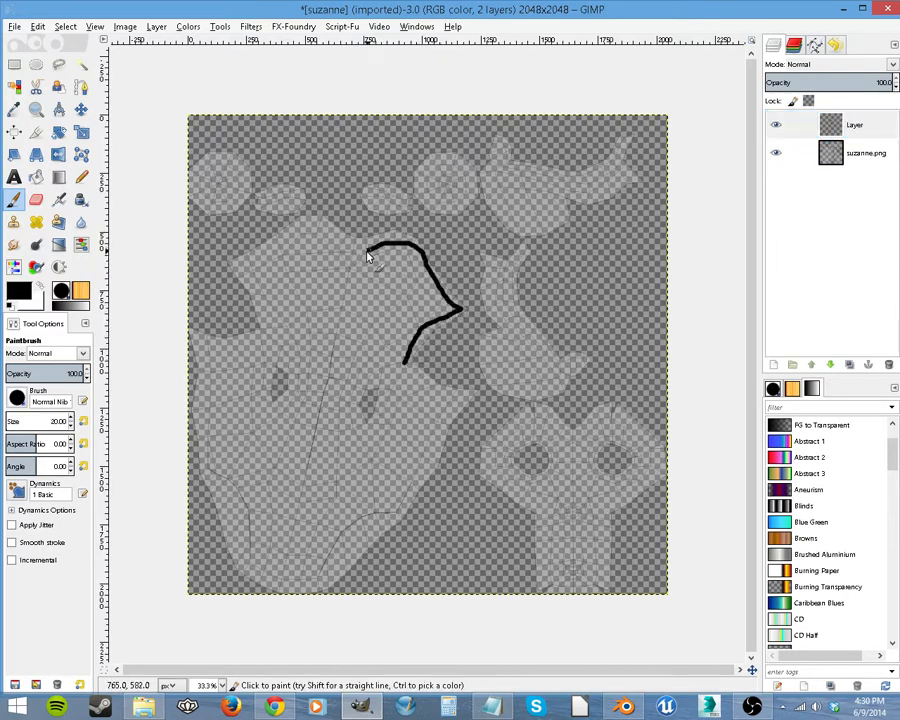
mouse_move(372, 246)
left_mouse_down()
mouse_move(315, 227)
mouse_move(234, 266)
mouse_move(256, 292)
mouse_move(262, 334)
mouse_move(192, 341)
mouse_move(205, 484)
left_mouse_up()
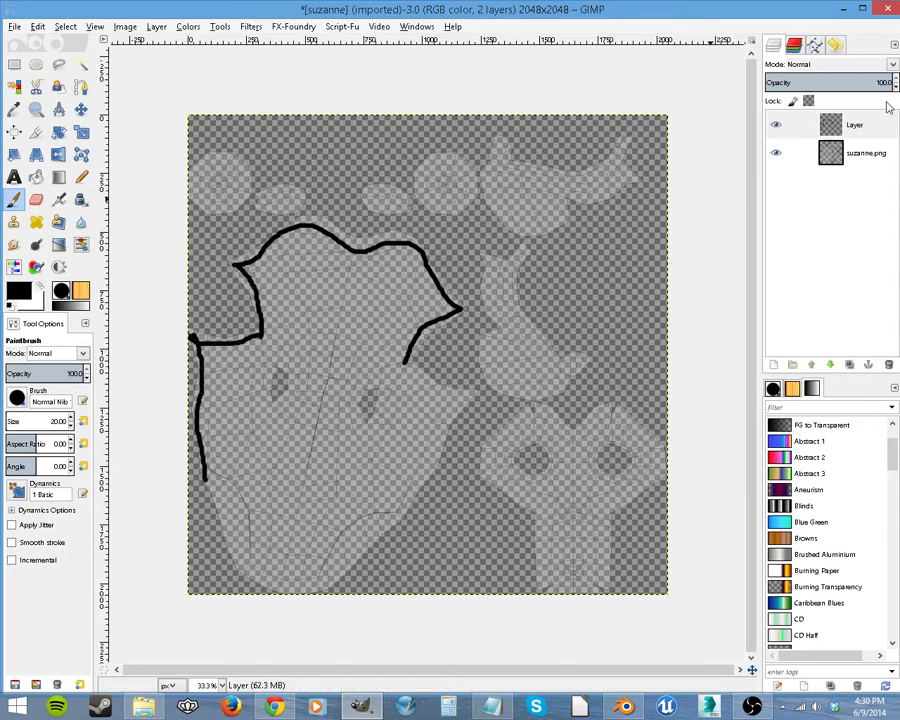
left_click(776, 152)
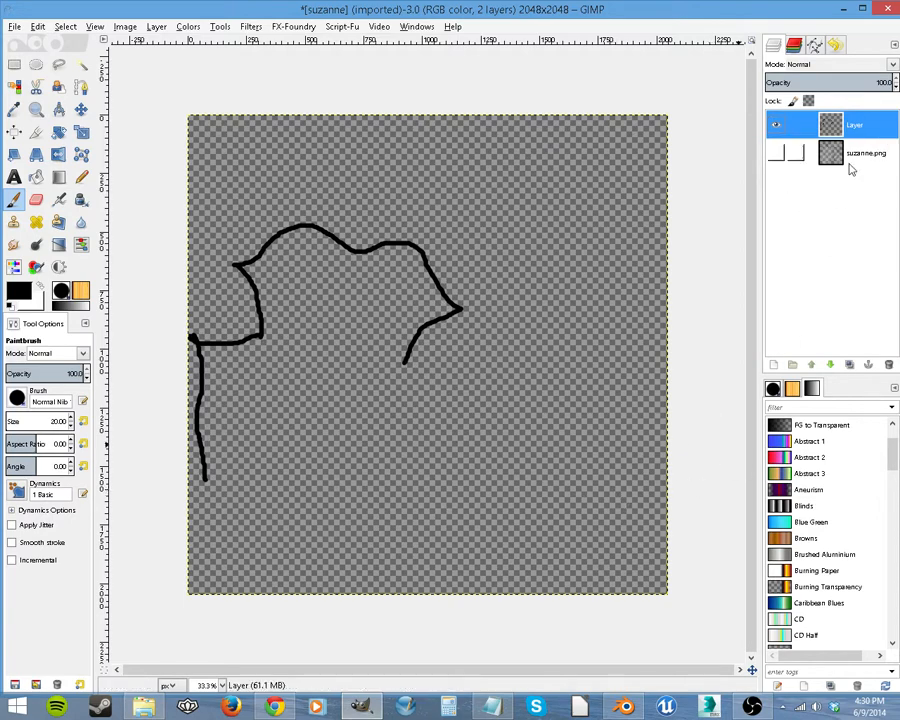
left_click(776, 152)
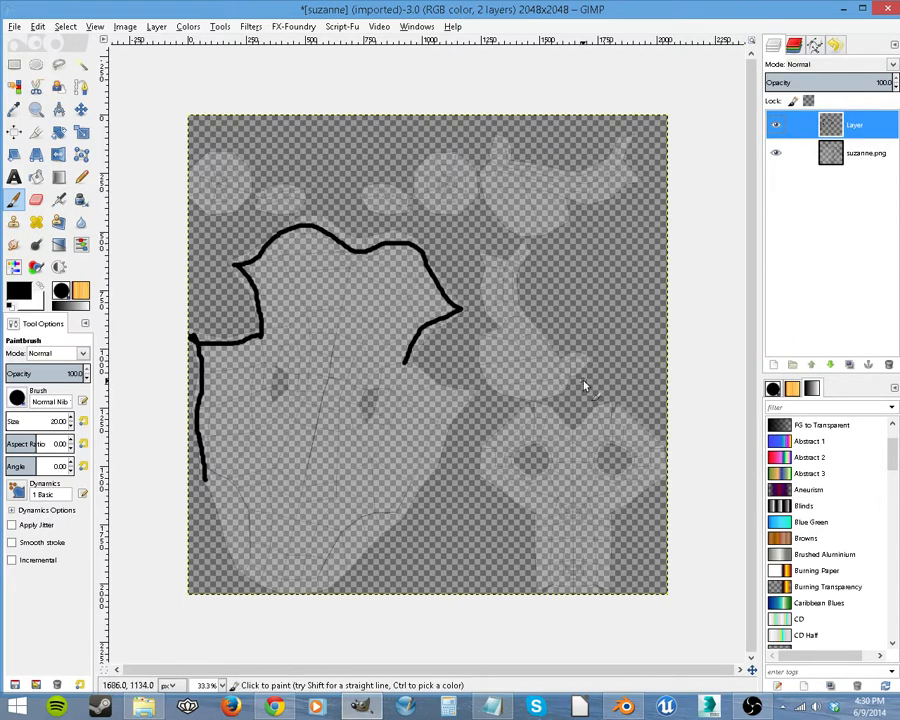
- Switch back to Blender and examine the burlap texture on the front of the rendered monkey head
left_click(625, 707)
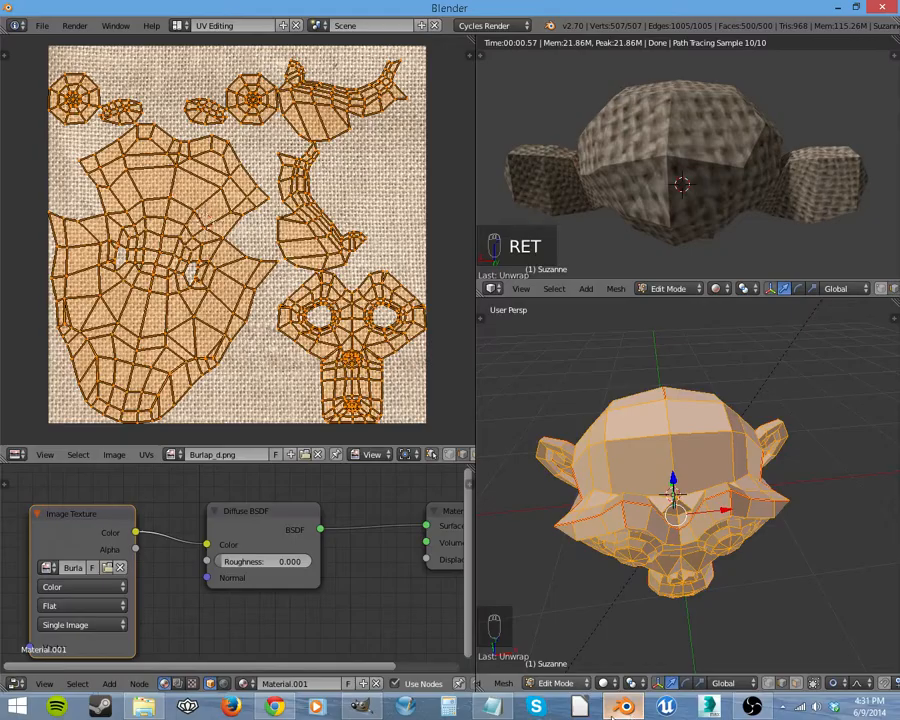
scroll(313, 585, "down", 1)
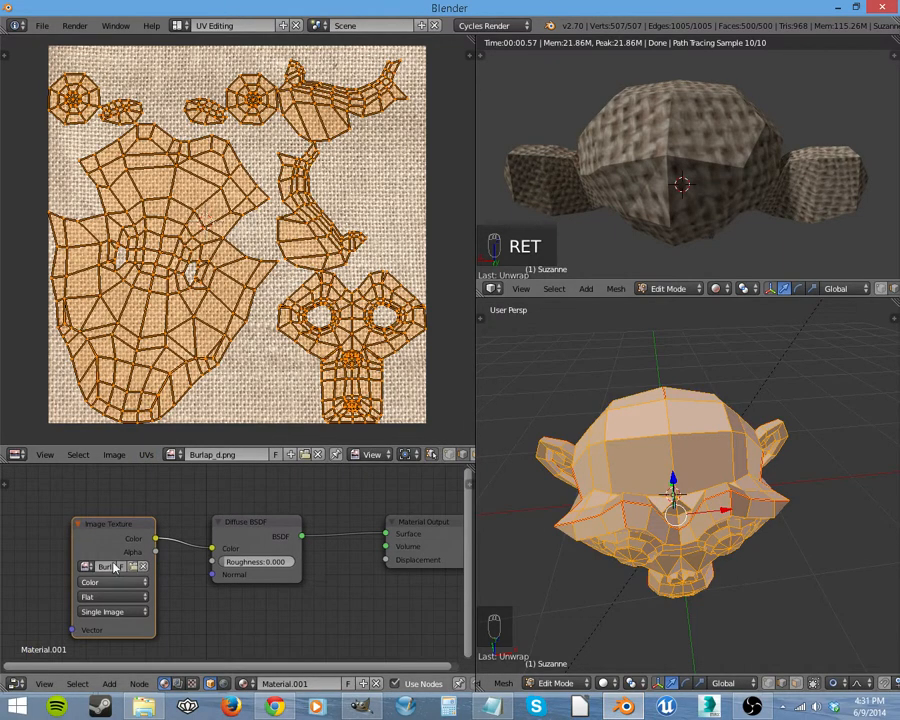
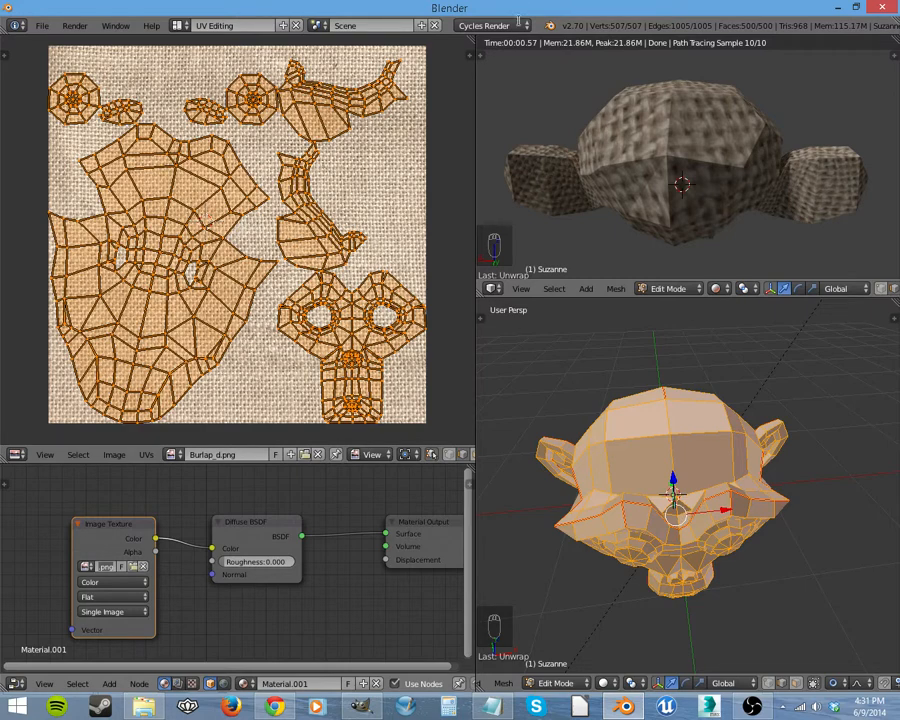
middle_click_drag(629, 155, 556, 139)
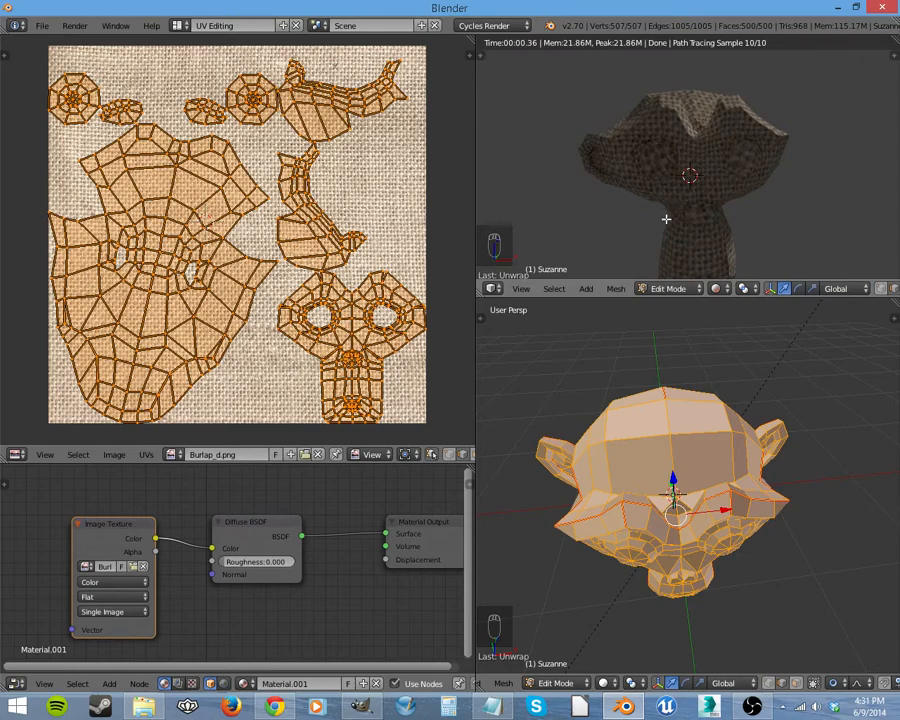
mouse_move(674, 198)
middle_mouse_down()
mouse_move(689, 213)
mouse_move(689, 199)
mouse_move(687, 207)
middle_mouse_up()
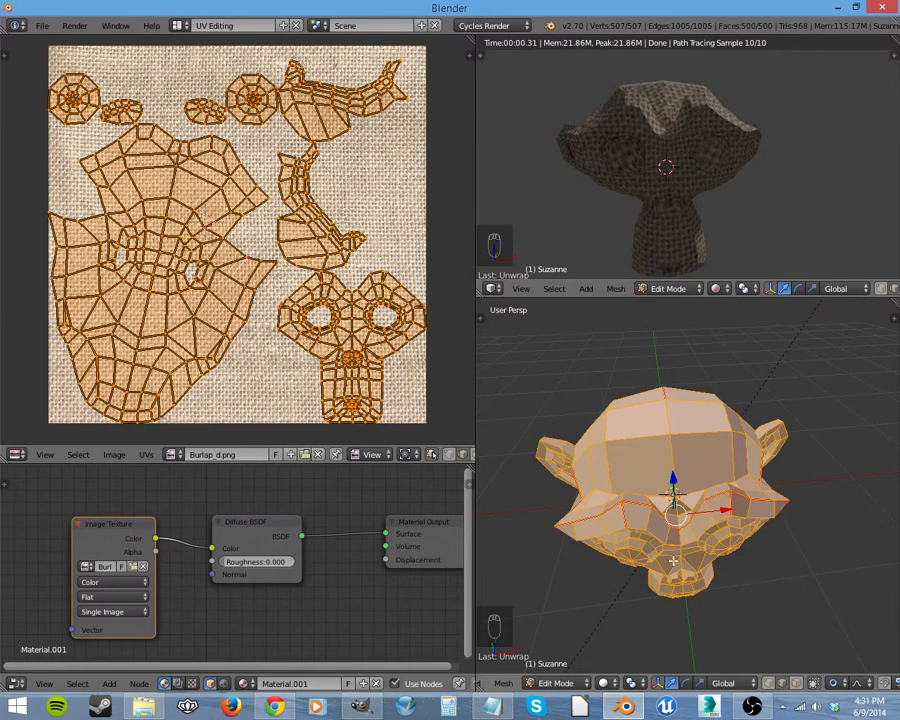
- Mark the inner edge ring on each eyeball and the radial edges running outward from it as seams
middle_click_drag(673, 562, 651, 524)
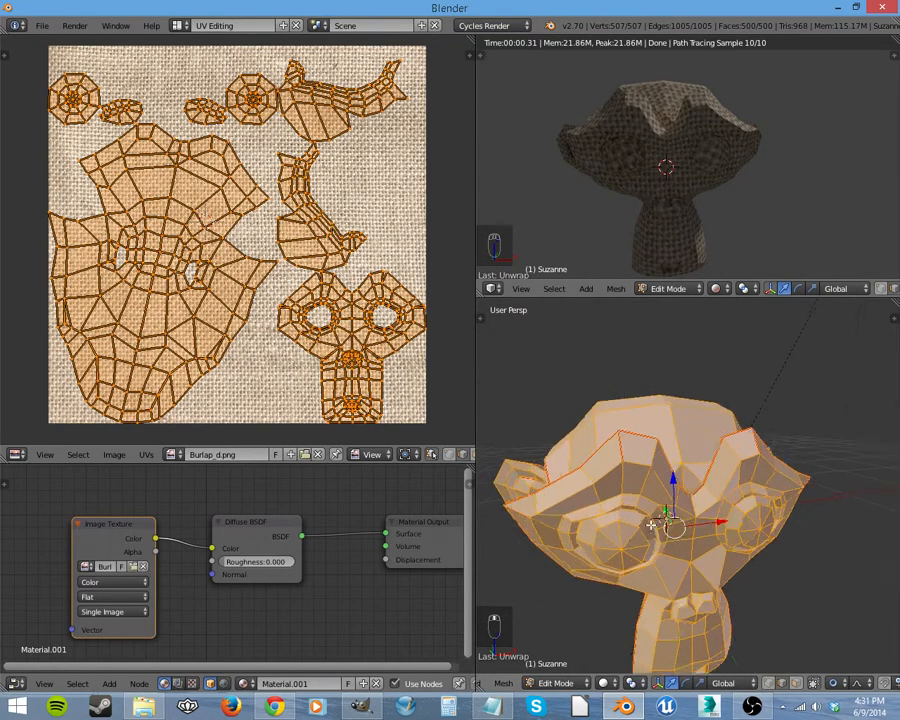
scroll(651, 524, "up", 3)
right_click(652, 527, "alt")
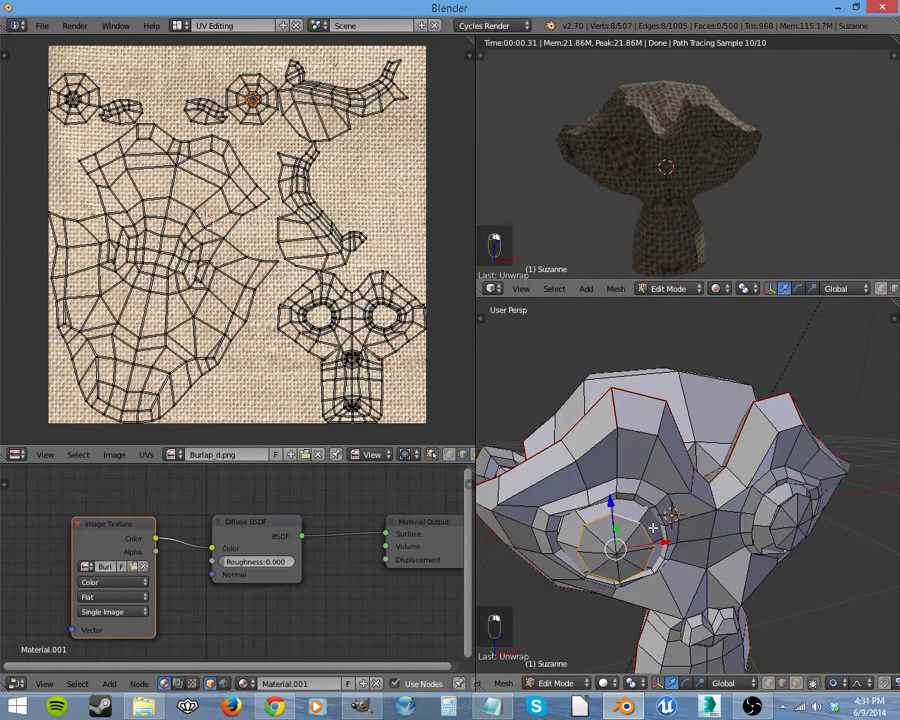
right_click(793, 510, "alt+shift")
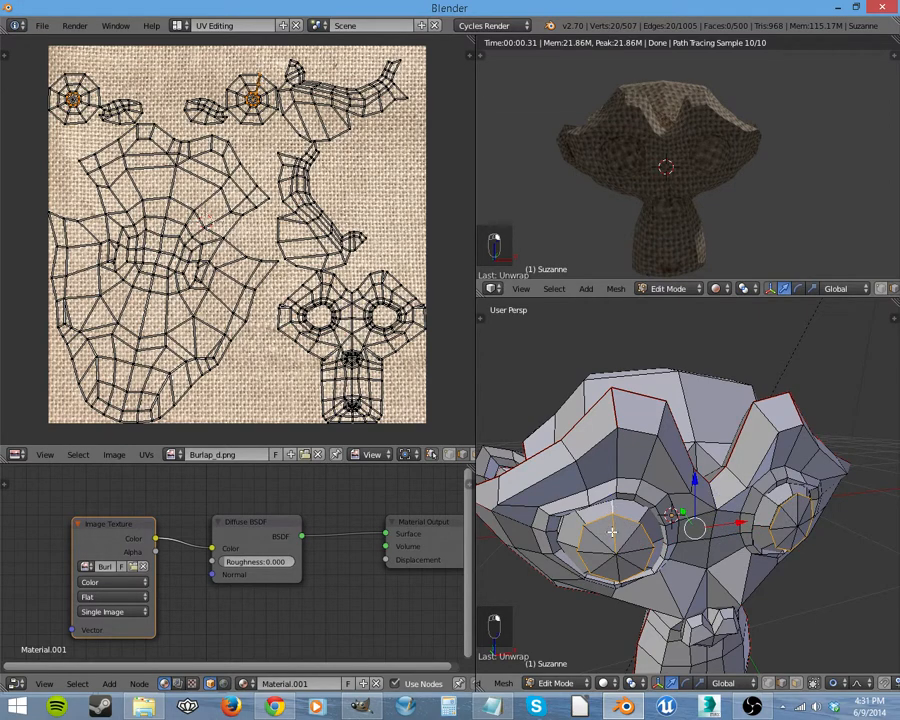
middle_click_drag(613, 508, 752, 524)
right_click(750, 525, "alt+shift")
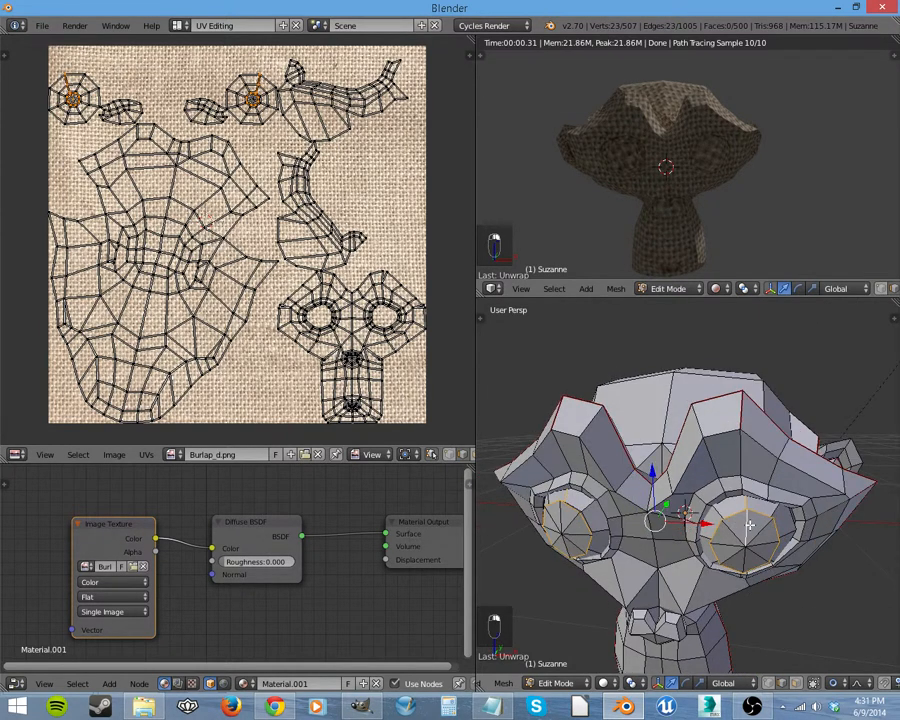
right_click(752, 523, "shift")
key("ctrl+e")
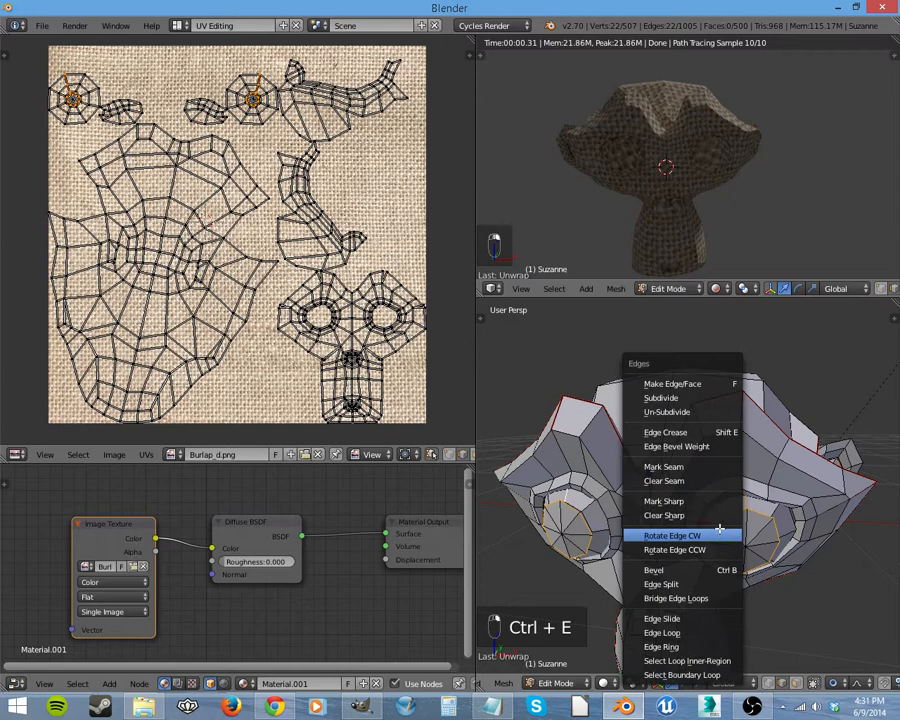
left_click(663, 466)
- Select the whole monkey mesh and unwrap it again with the inner eye ring seams
key("a")
key("a")
key("a")
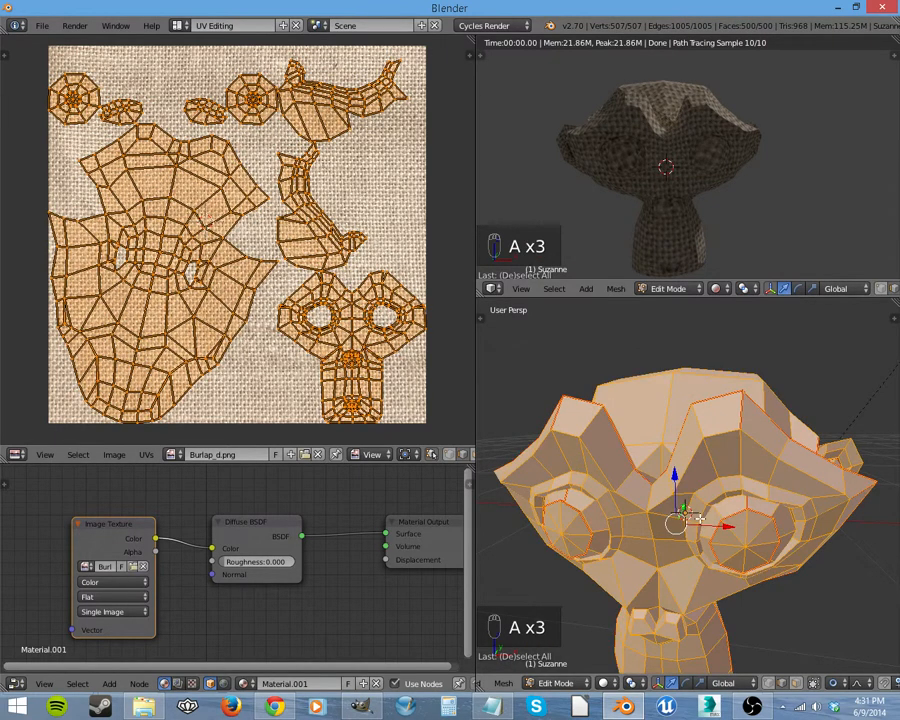
key("u")
left_click(690, 518)
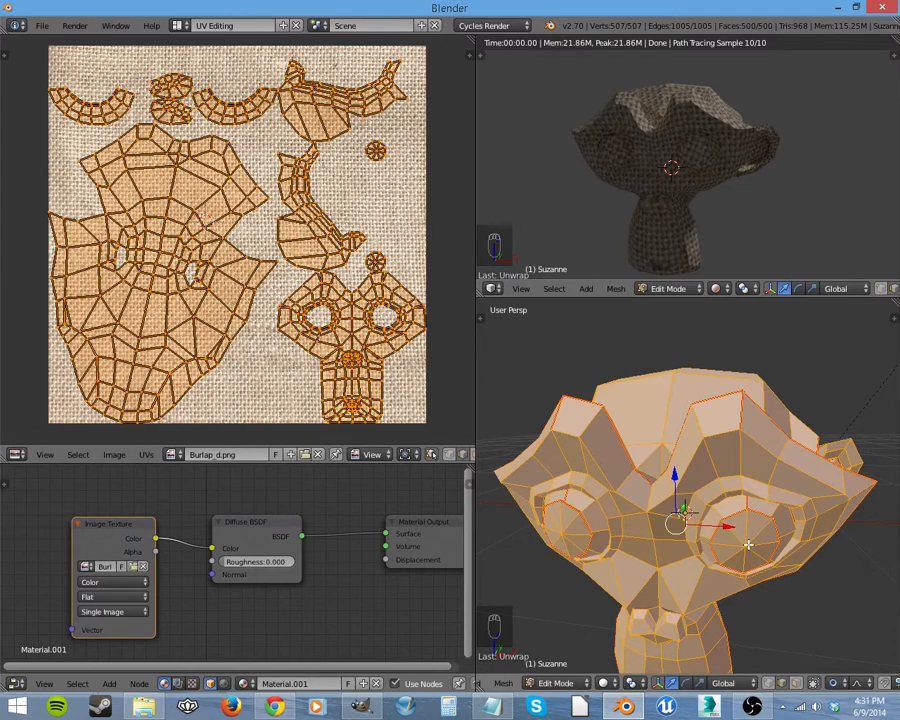
- Clear the selection and select only the two eyeballs of the monkey mesh
key("a")
key("l")
key("l")
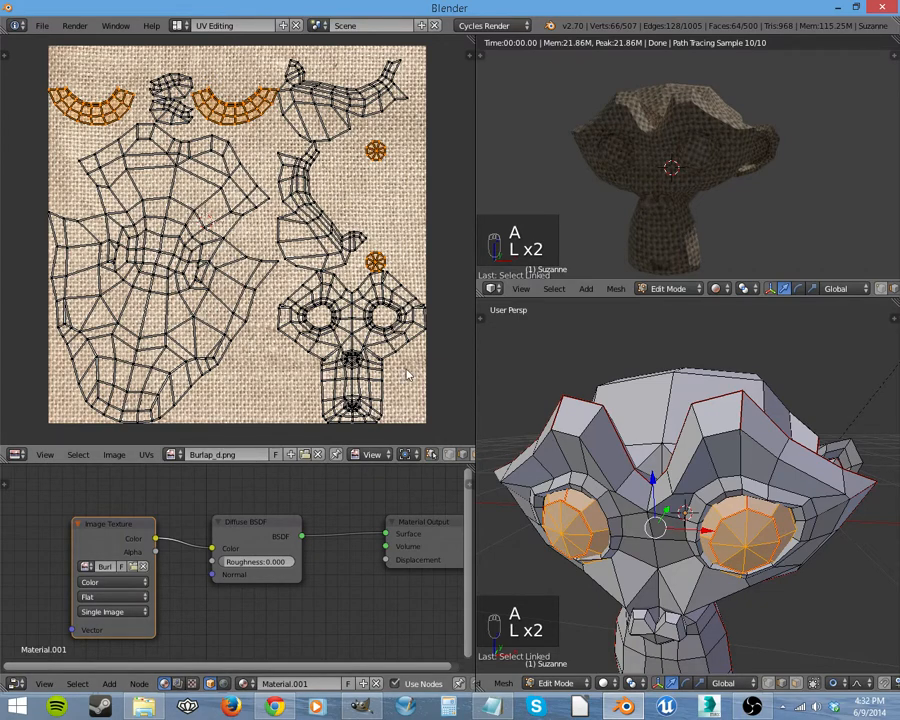
- Replace the burlap image behind the UV layout with Red Brick Wall_d.png from the Materials\Red Brick Wall folder
left_click(317, 455)
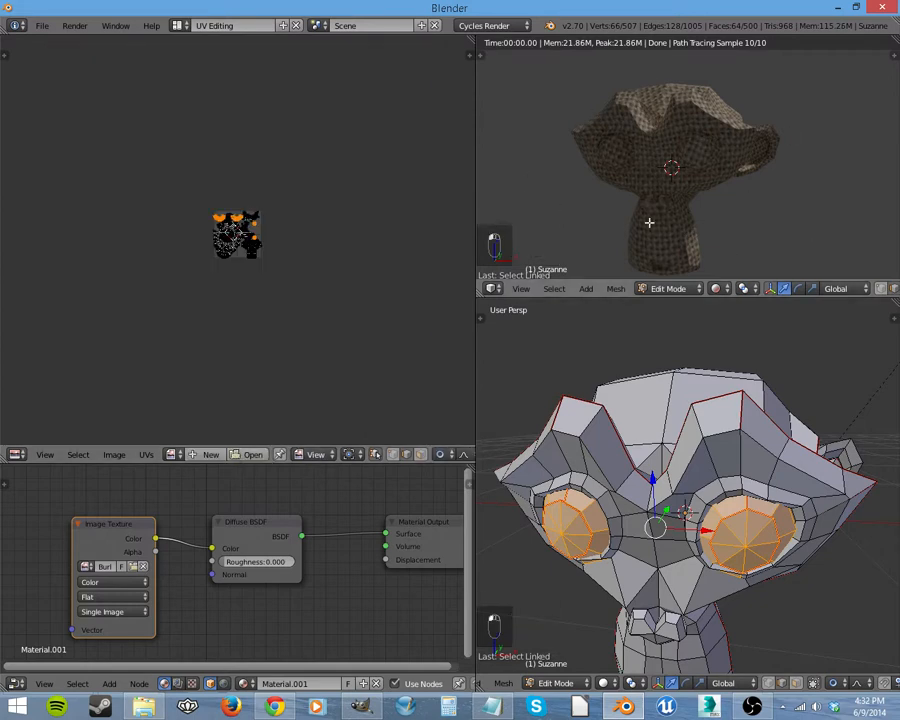
scroll(285, 244, "up", 8)
middle_click_drag(246, 320, 255, 372)
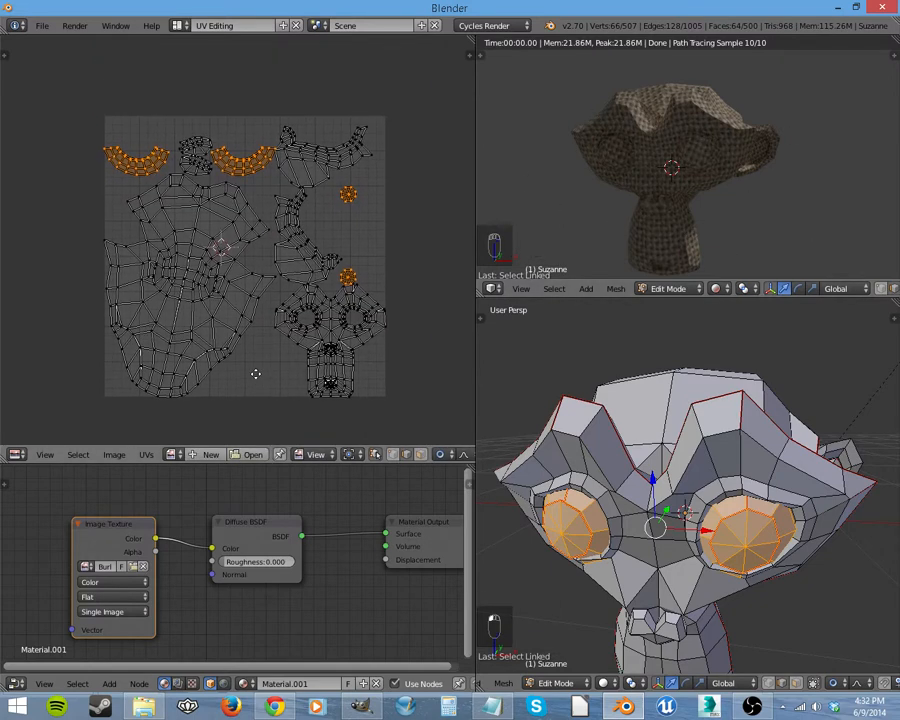
scroll(284, 346, "up", 1)
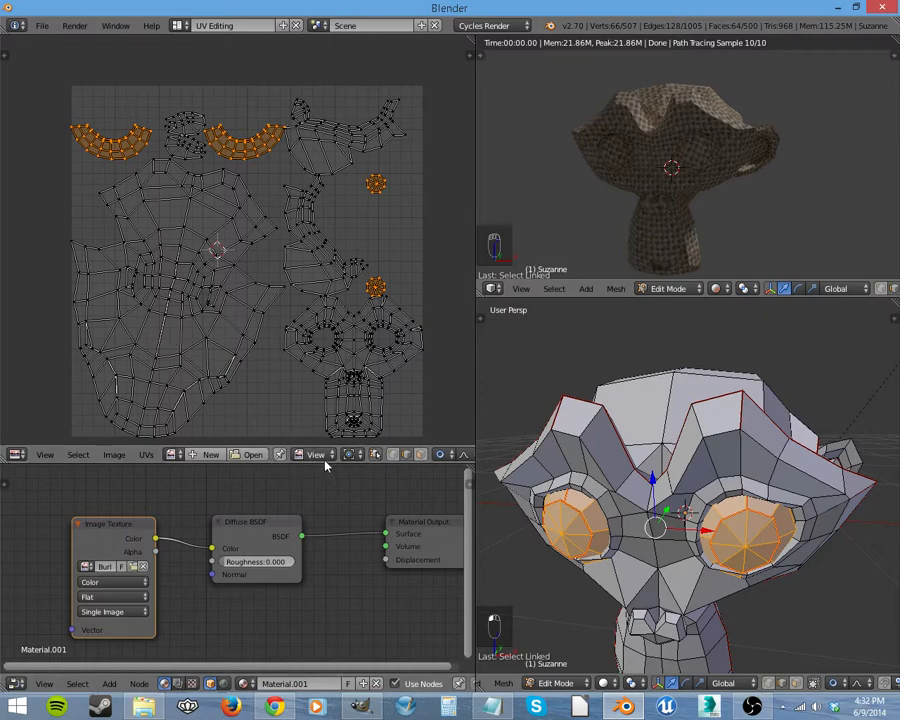
left_click(252, 455)
left_click(40, 321)
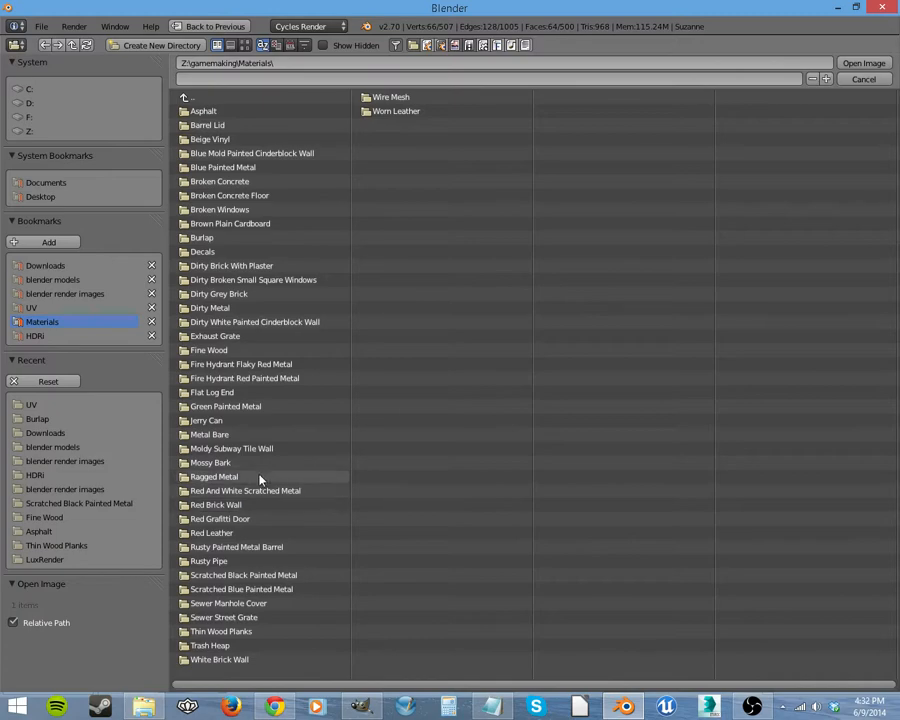
left_click(287, 505)
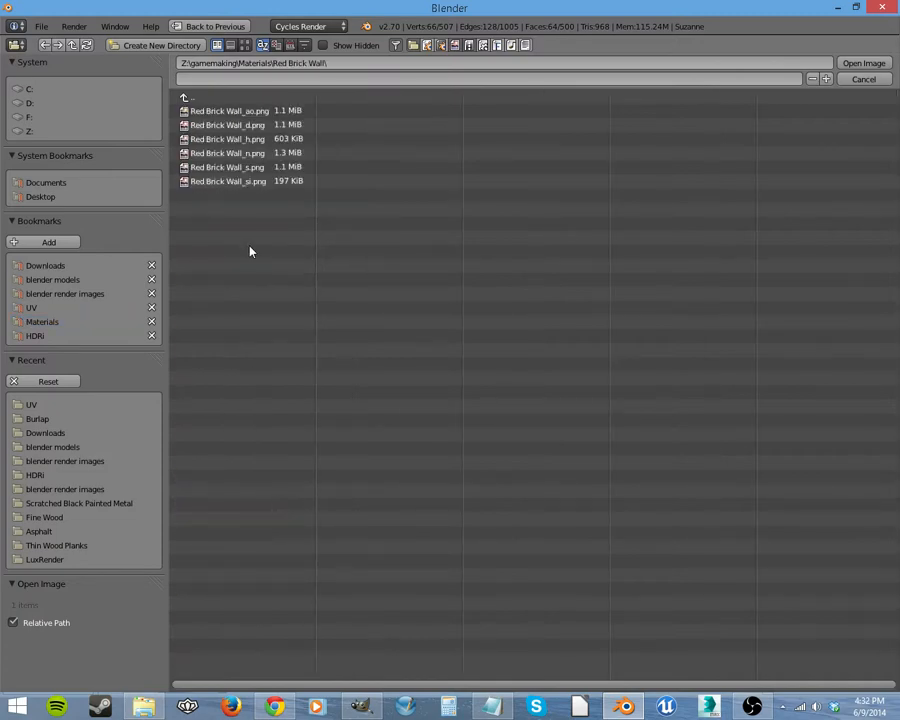
double_click(253, 127)
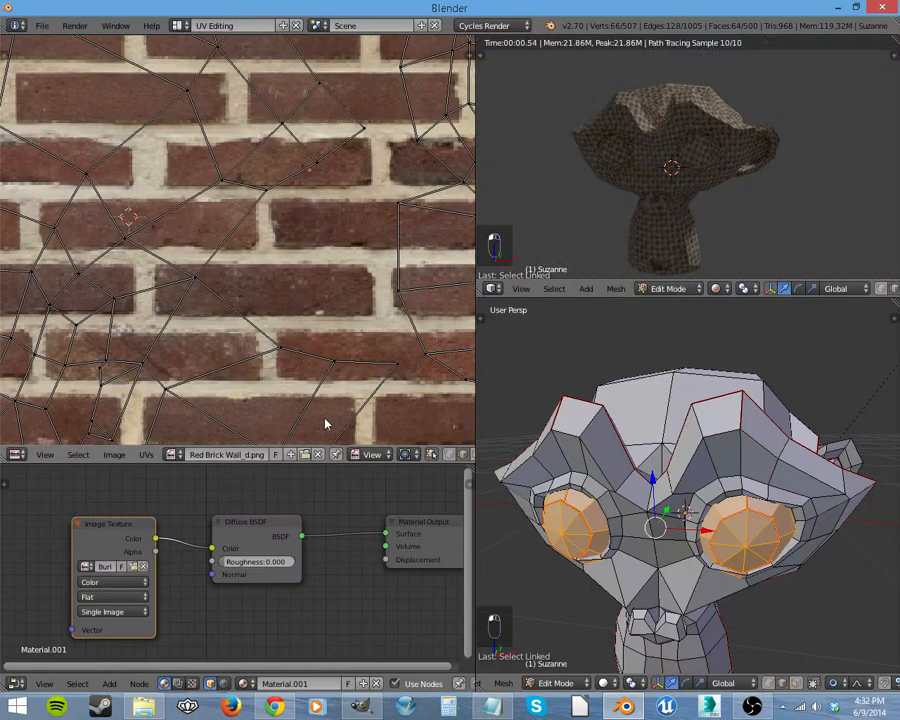
scroll(246, 292, "down", 2)
scroll(248, 290, "down", 3)
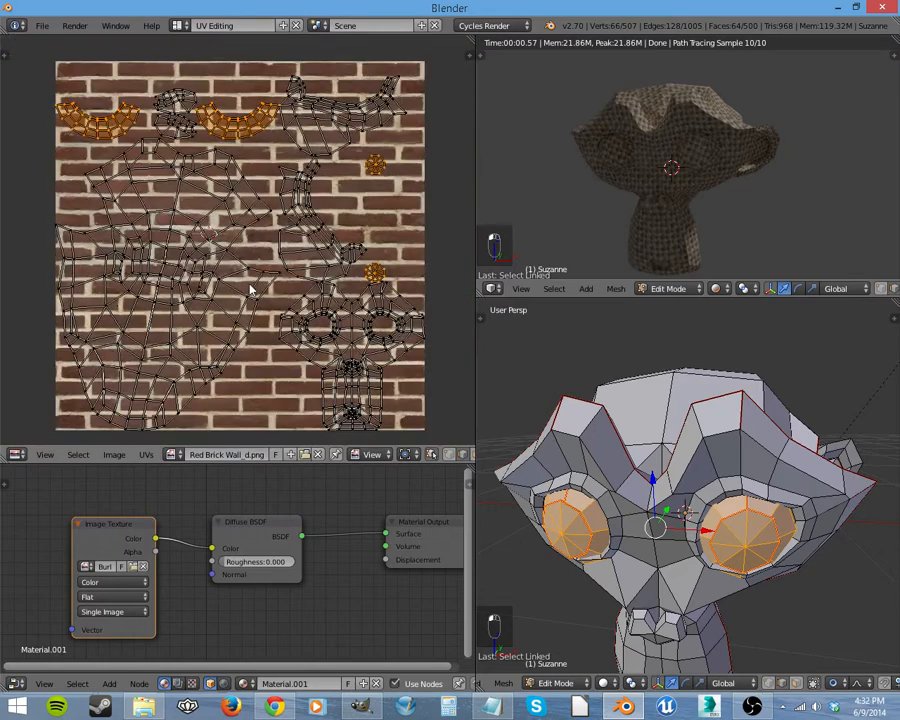
scroll(267, 508, "down", 1)
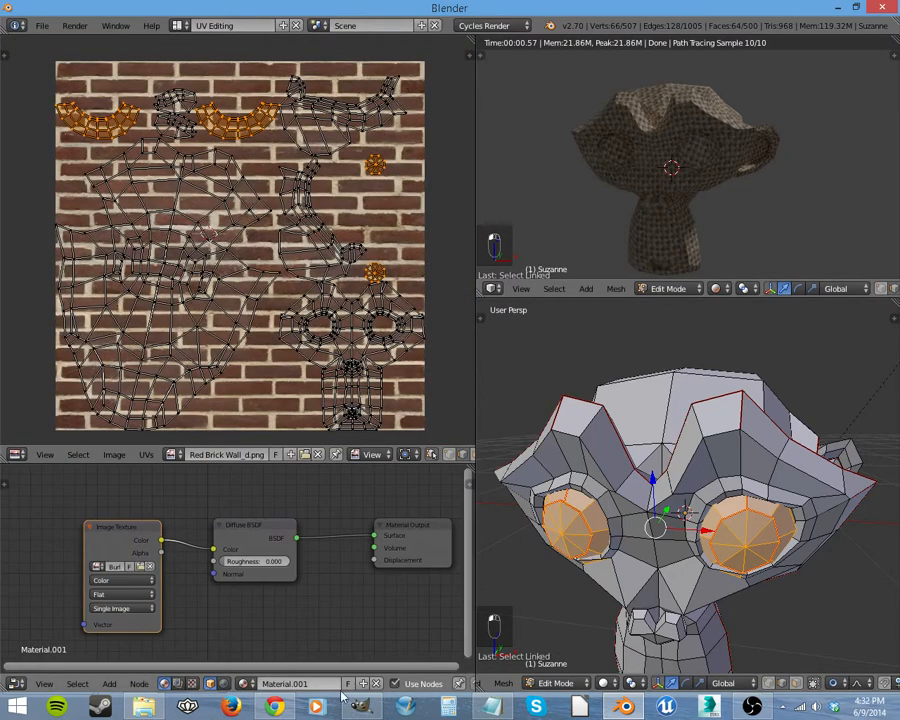
- Create a new material and add an Image Texture node whose Color output feeds the Diffuse BSDF's Color input
left_click(364, 683)
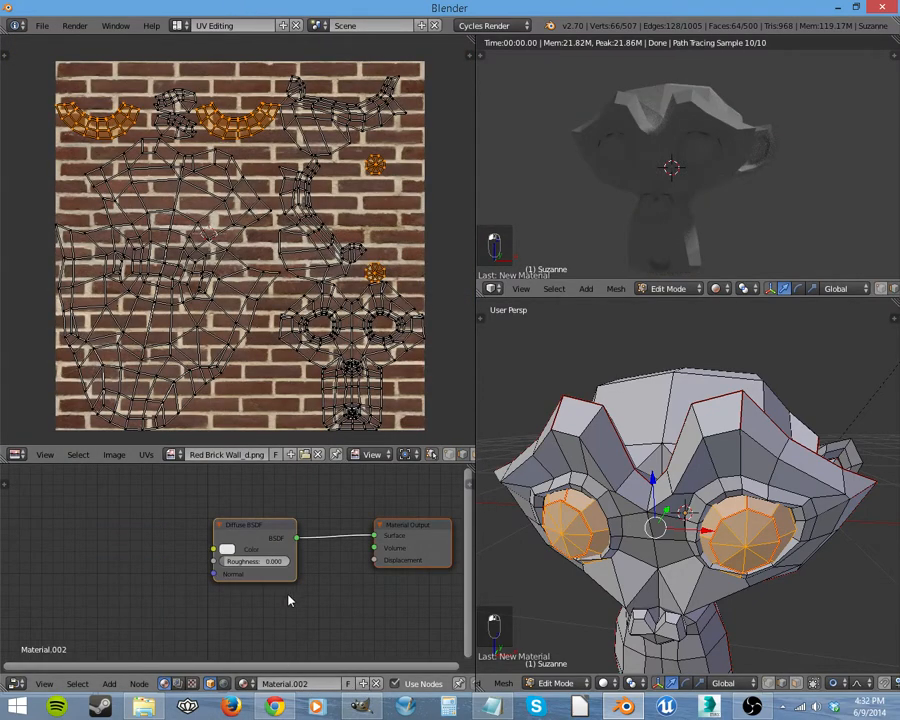
scroll(238, 577, "up", 1)
key("shift+a")
mouse_move(60, 500)
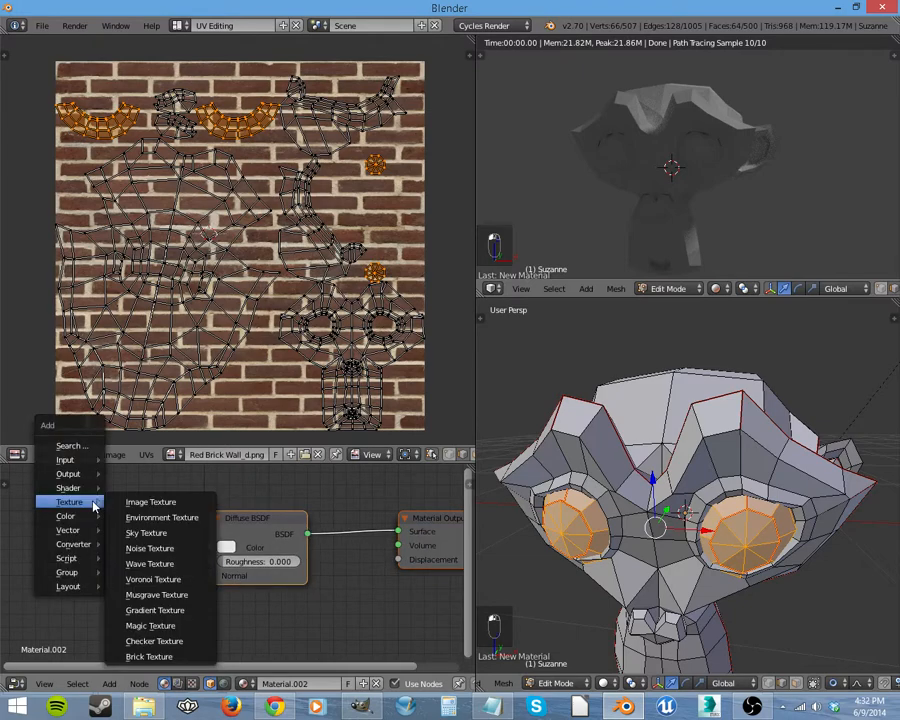
left_click(135, 500)
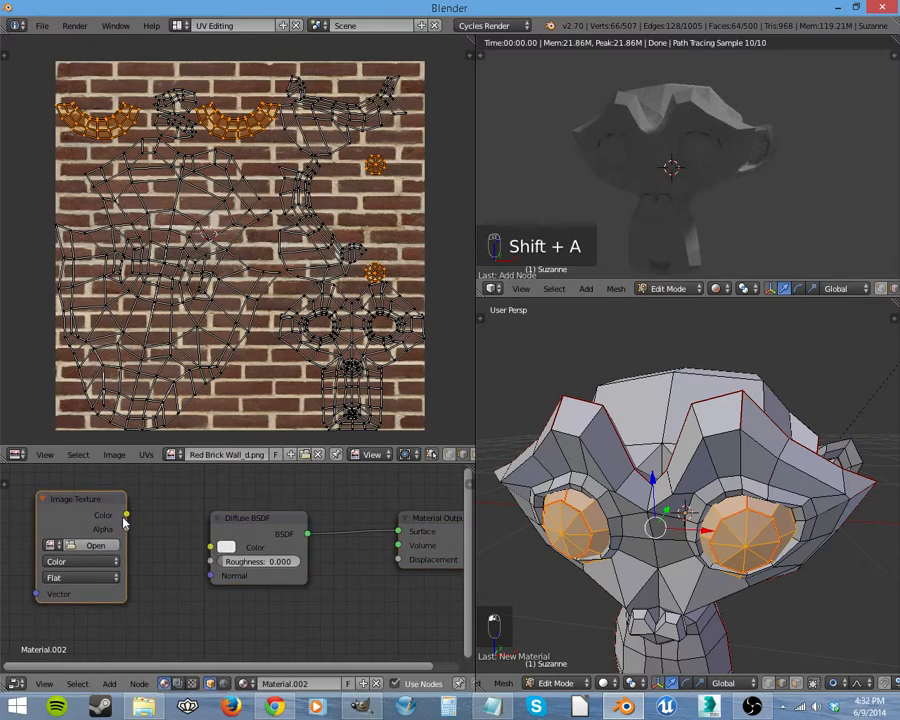
left_click_drag(125, 515, 211, 548)
- Load Red Brick Wall_d.png into the new material's Image Texture node
left_click(95, 545)
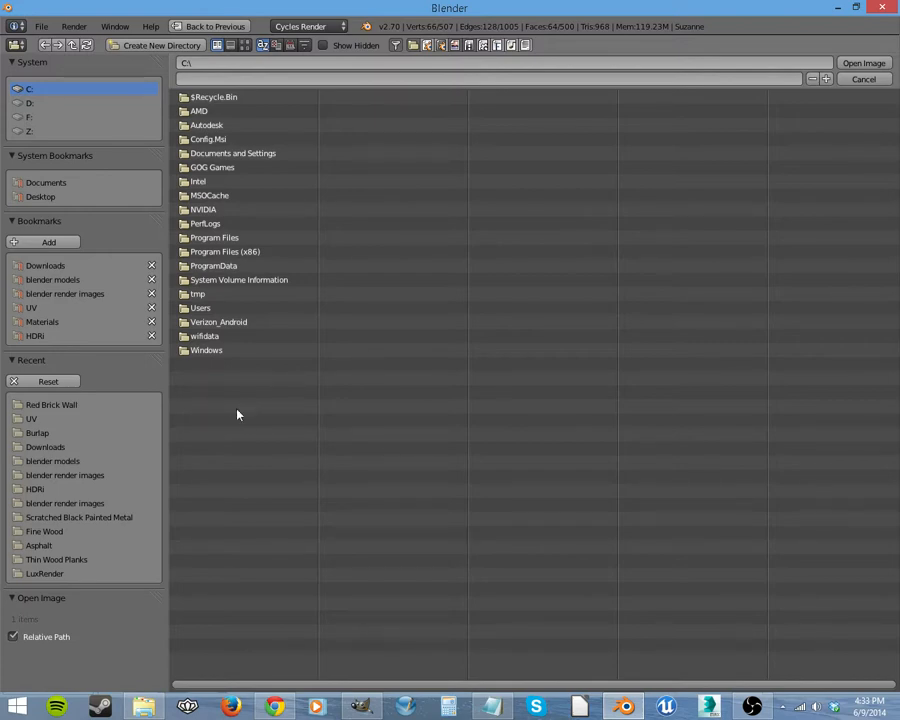
left_click(55, 405)
double_click(247, 125)
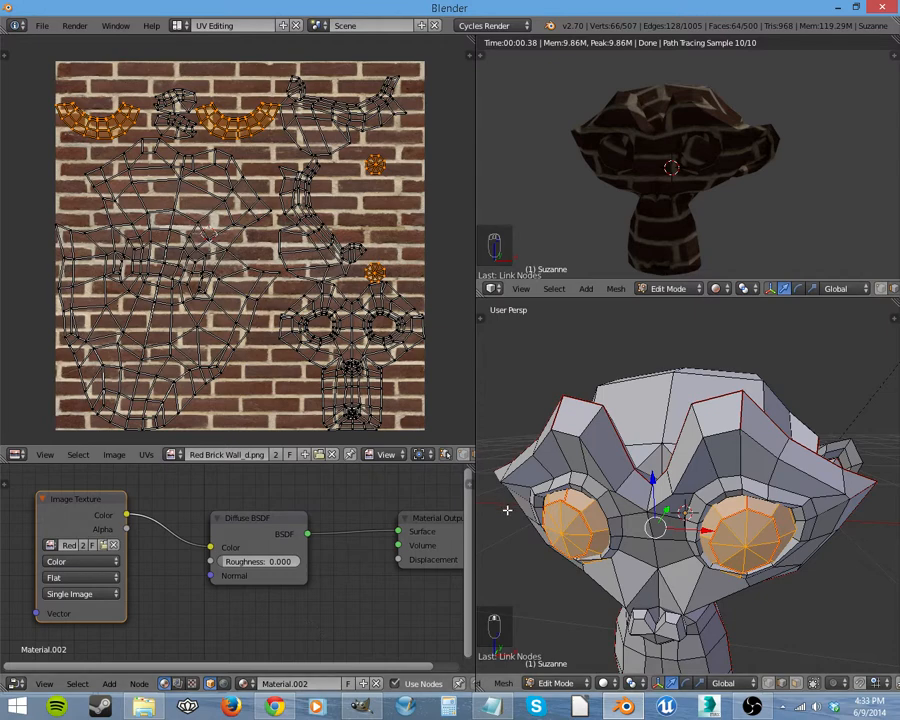
- In the Default screen layout, add a second material slot holding Material.001 and check that material in the preview
left_click(177, 25)
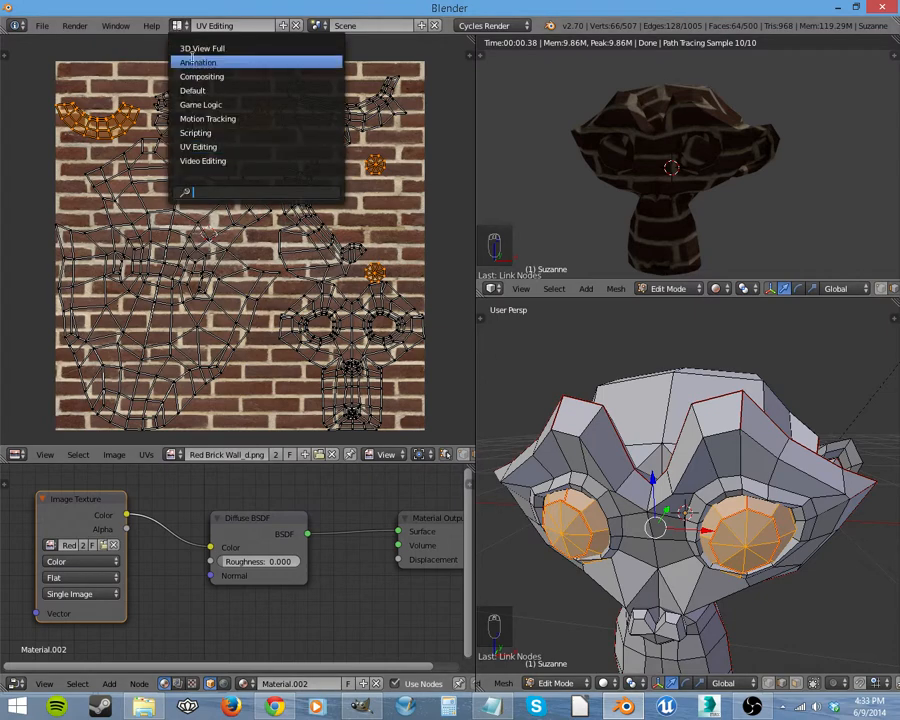
left_click(227, 90)
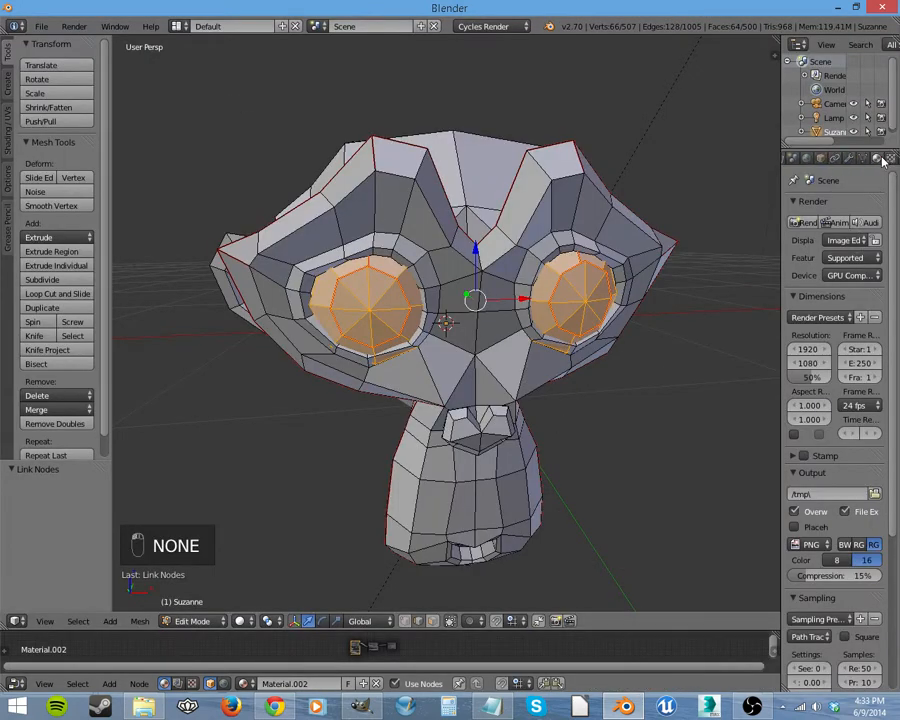
left_click(878, 158)
left_click_drag(836, 222, 836, 252)
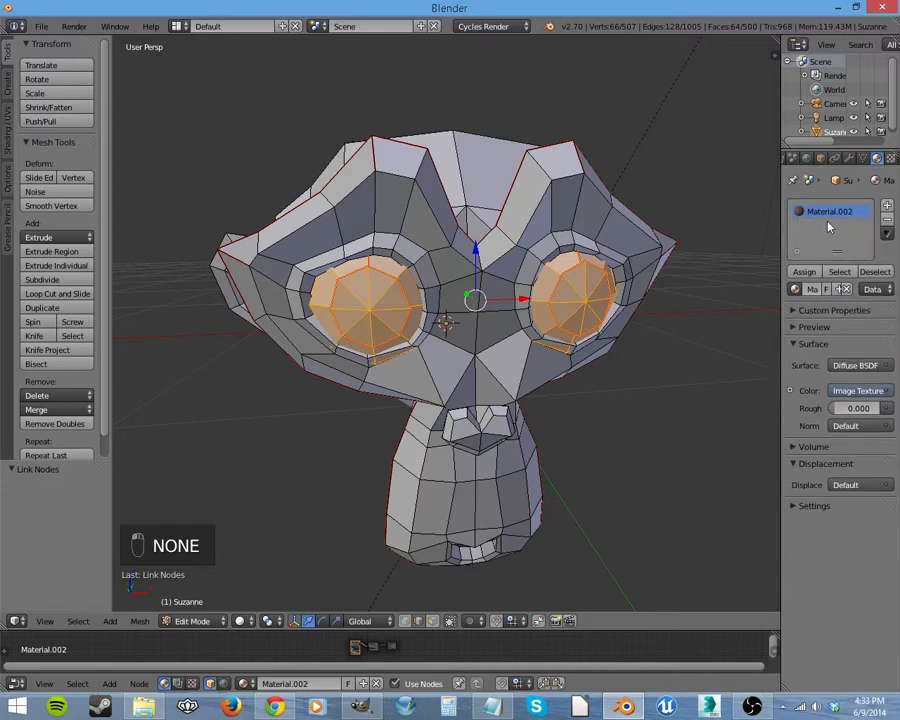
left_click(887, 205)
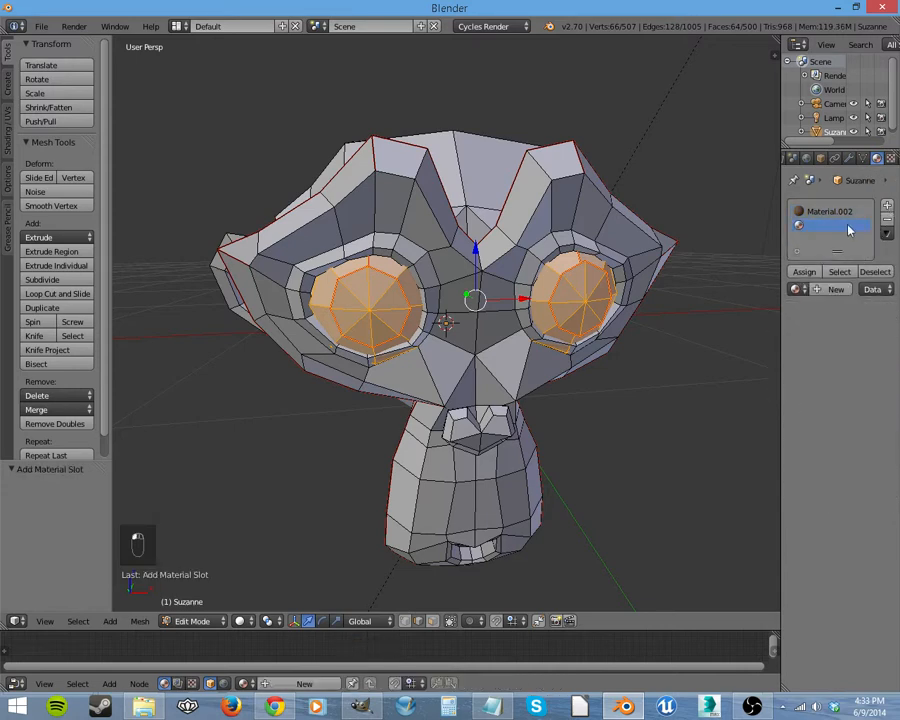
left_click(796, 289)
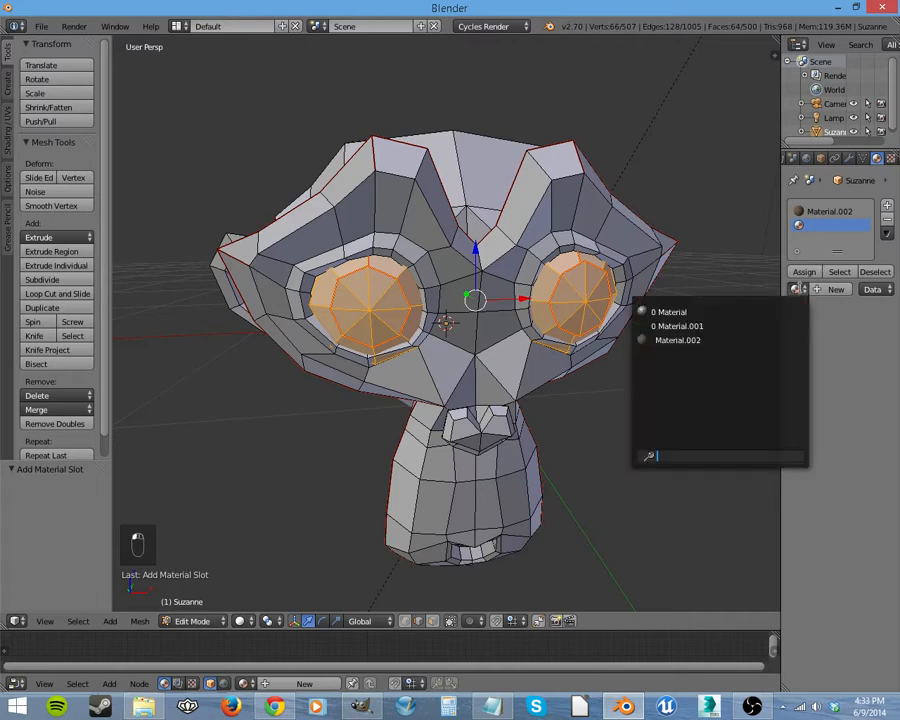
left_click(712, 326)
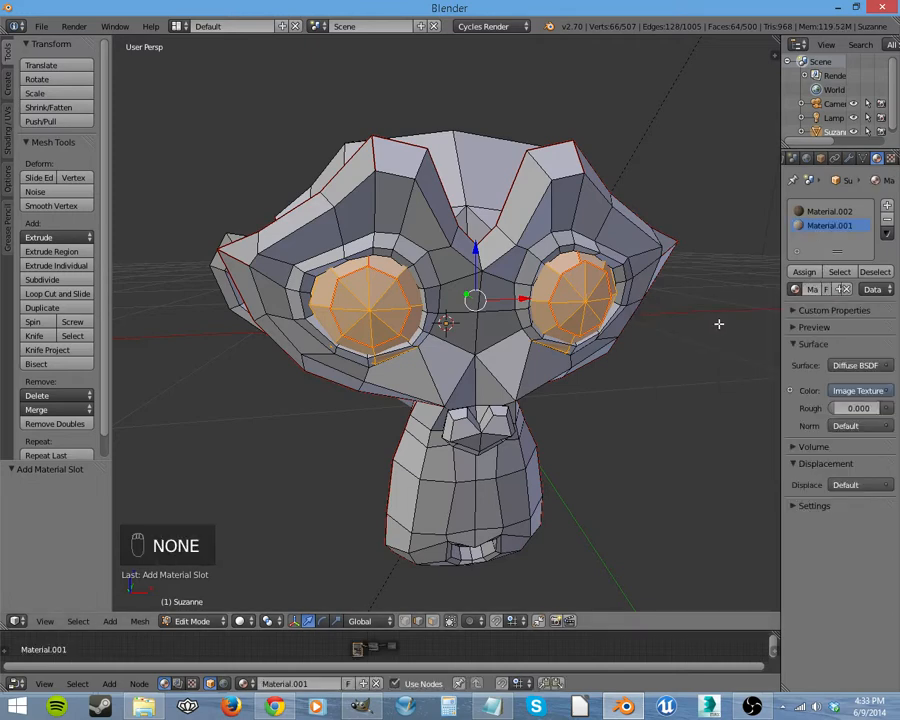
left_click(826, 327)
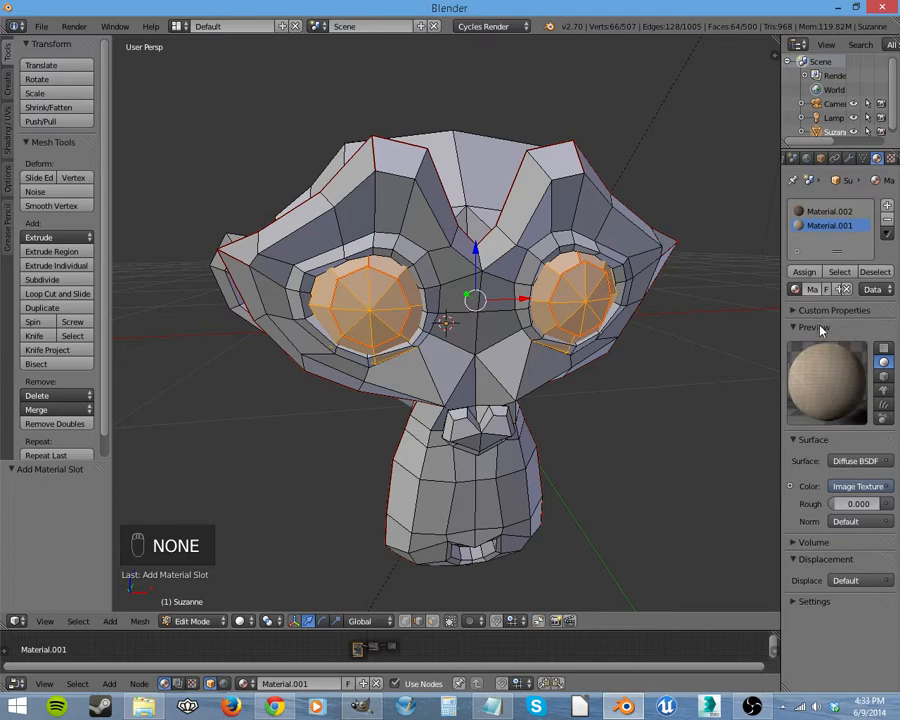
left_click(815, 327)
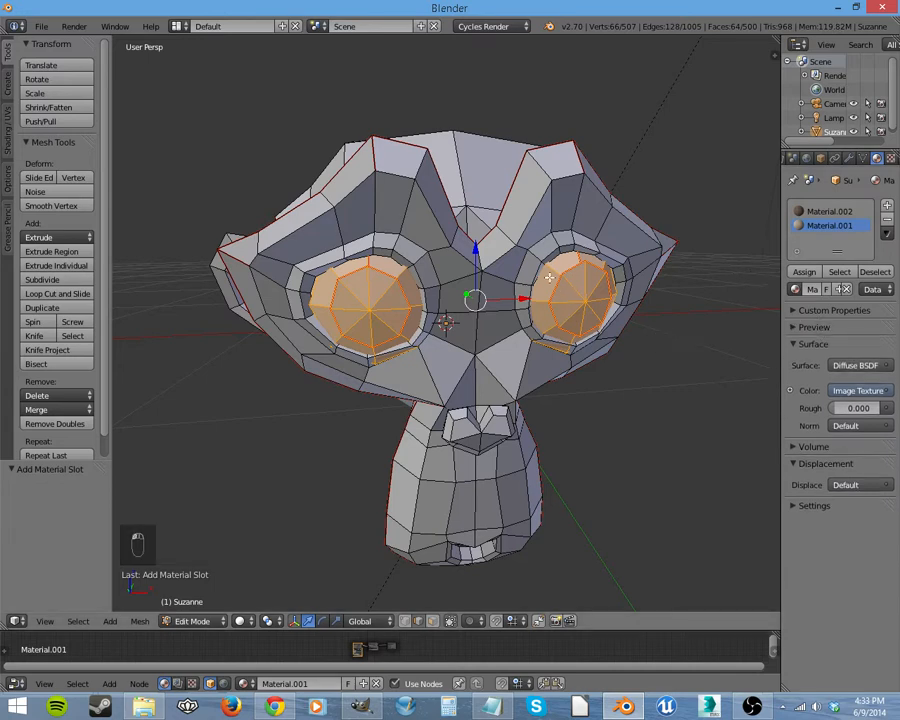
- Assign Material.001 to every face except the eyeballs by inverting the selection, and return to the UV Editing layout
left_click(816, 213)
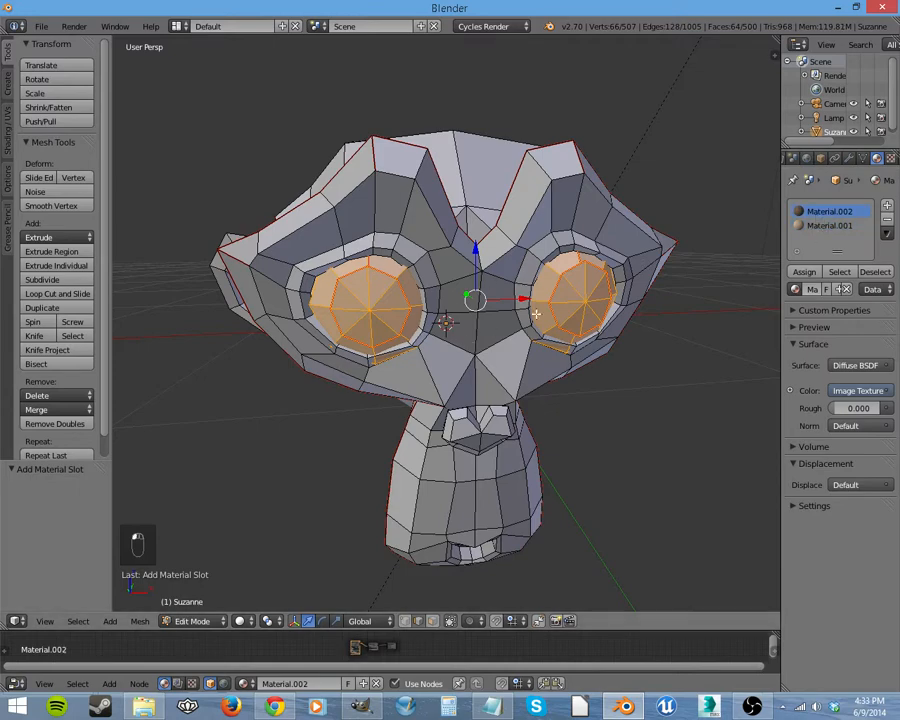
key("ctrl+i")
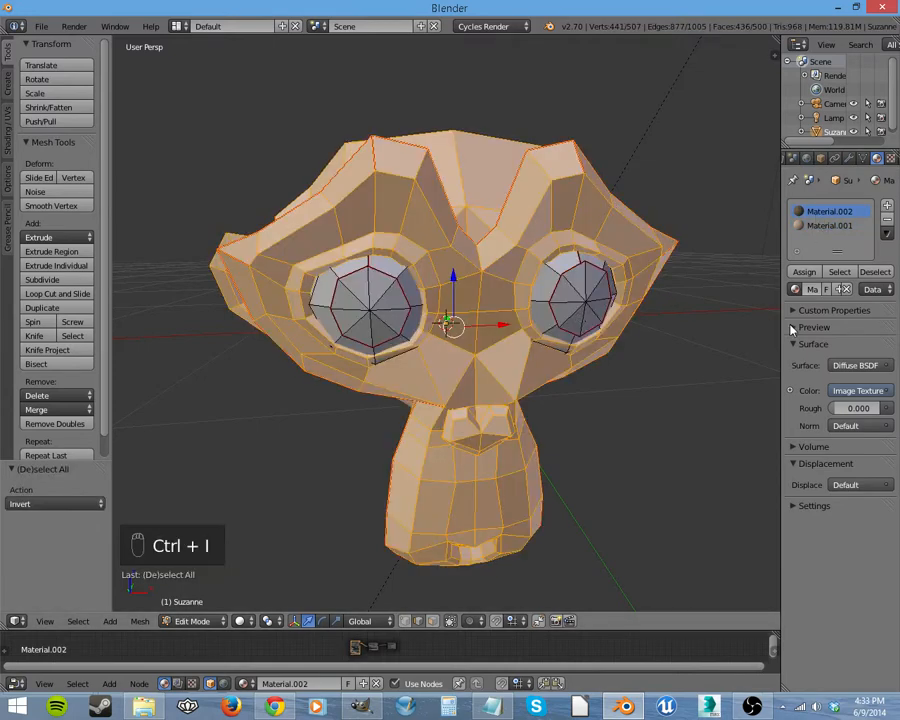
left_click(829, 225)
left_click(802, 271)
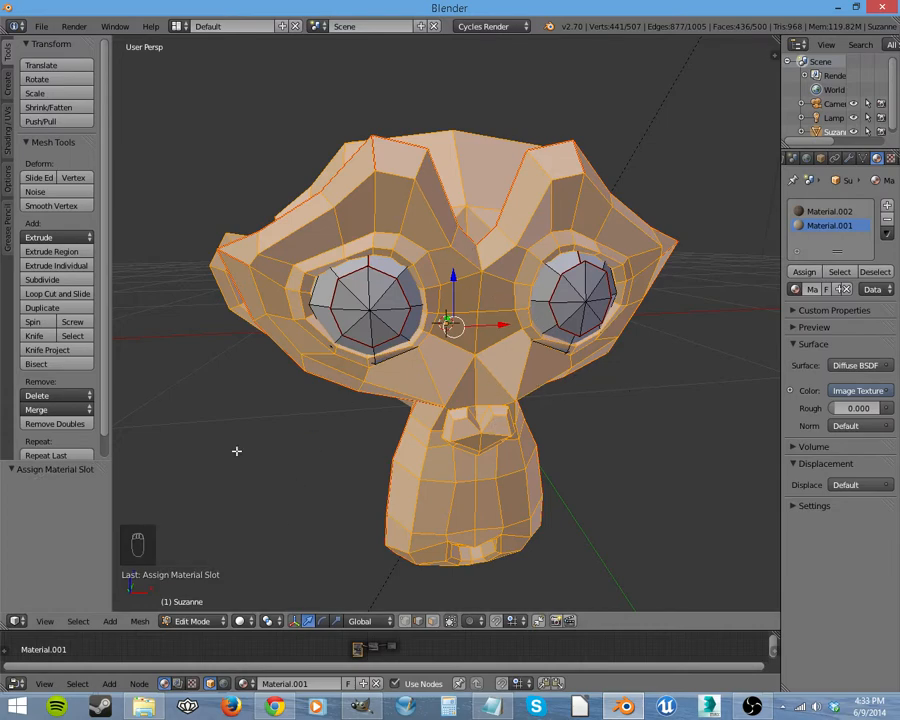
left_click(177, 26)
left_click(200, 146)
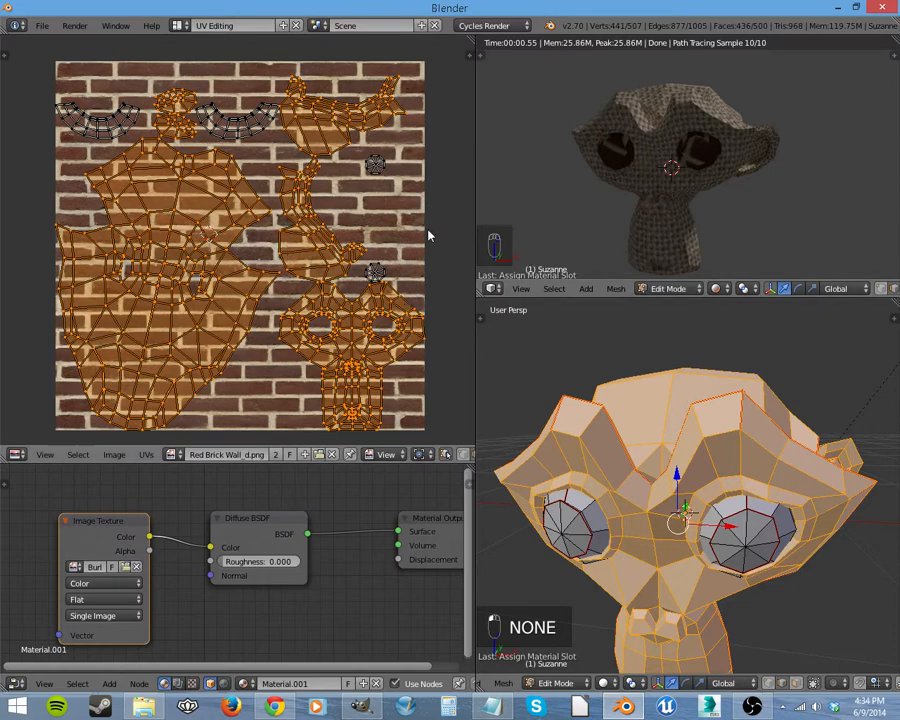
- Try to select the small round eye islands as linked UVs with sync selection enabled
key("a")
key("l")
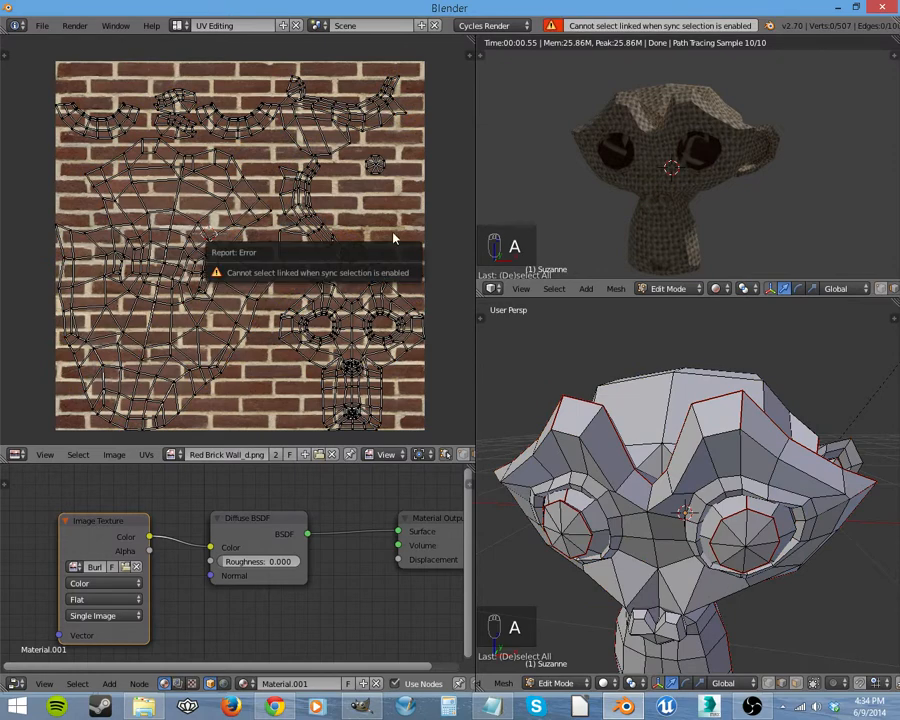
key("l")
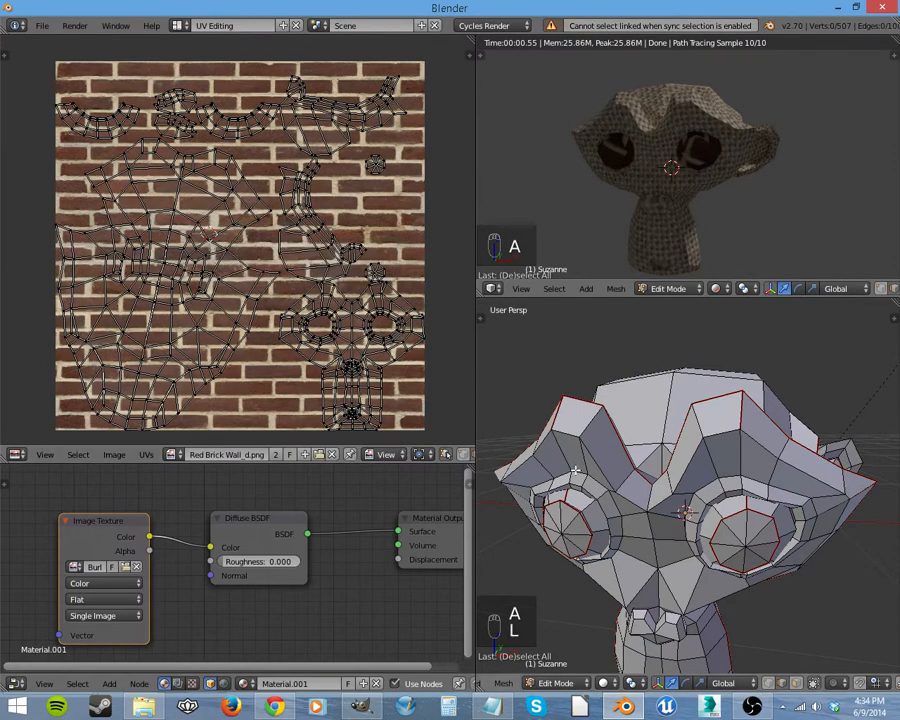
- Select the whole monkey mesh and disable the UV editor's sync selection
key("a")
key("a")
key("a")
key("a")
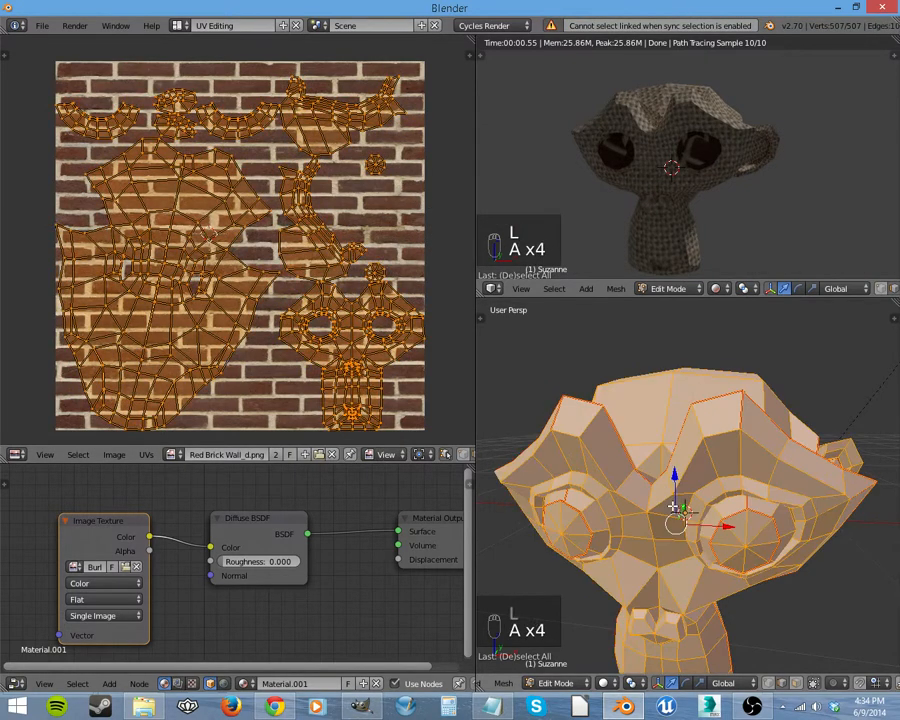
left_click(447, 457)
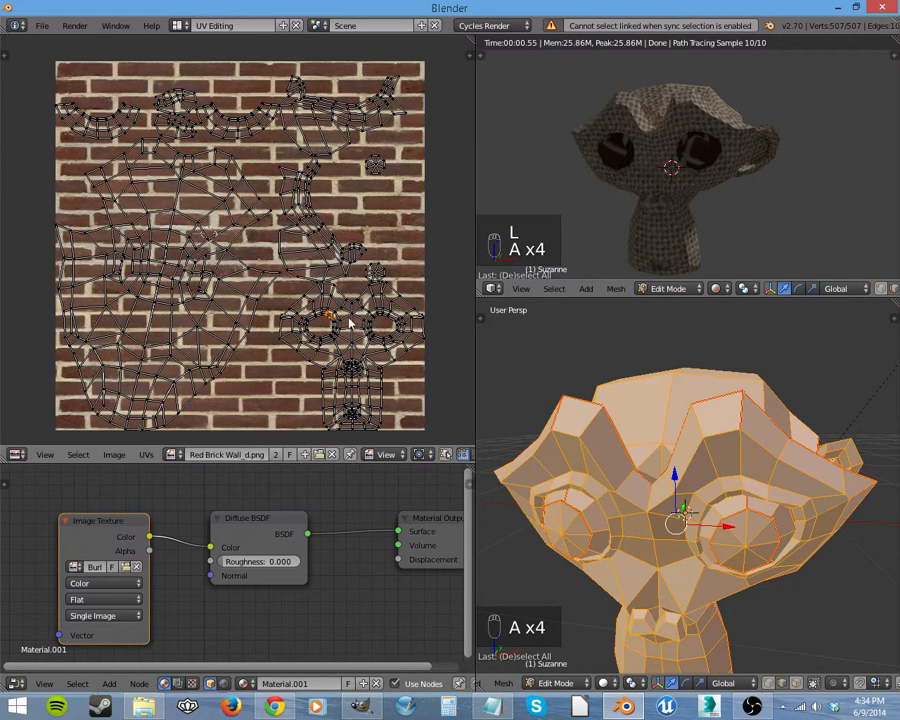
- Select both small round eye islands in the UV layout and scale them up to about twice their size
right_click(334, 282)
right_click(343, 262)
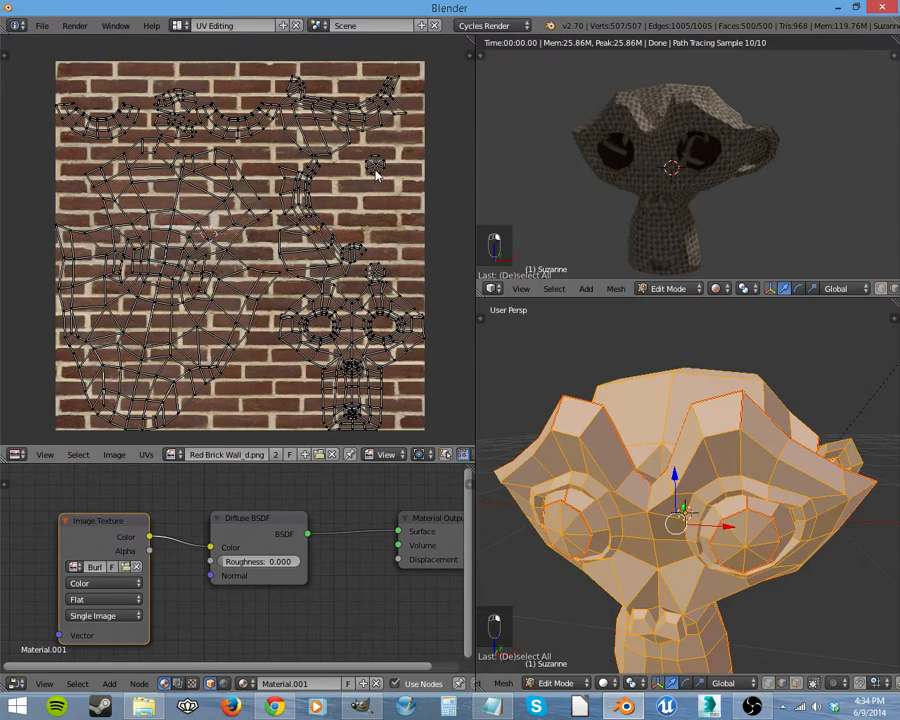
key("a")
key("l")
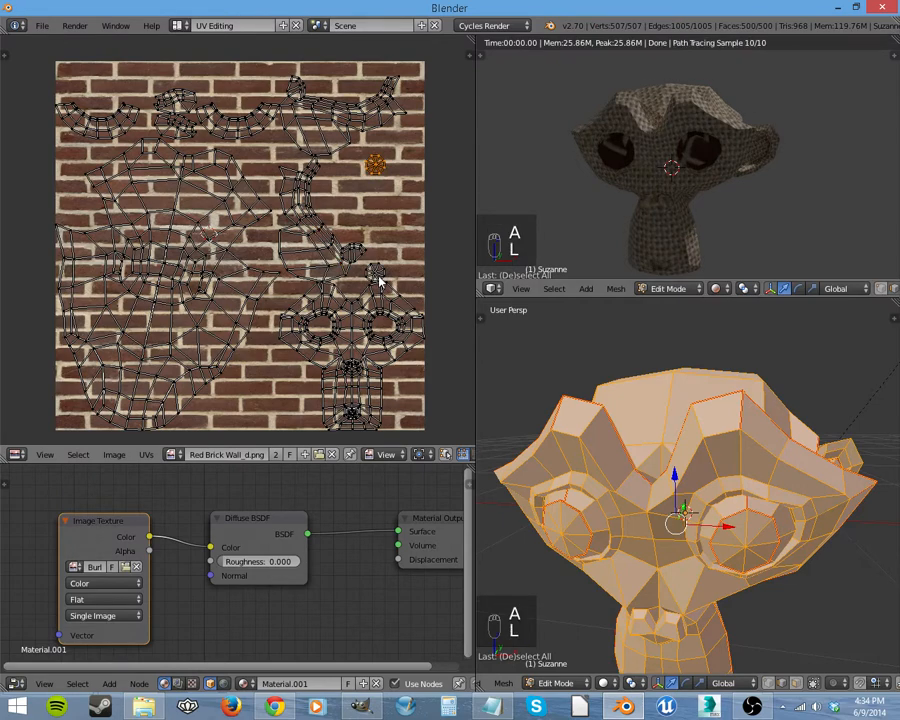
key("shift+l")
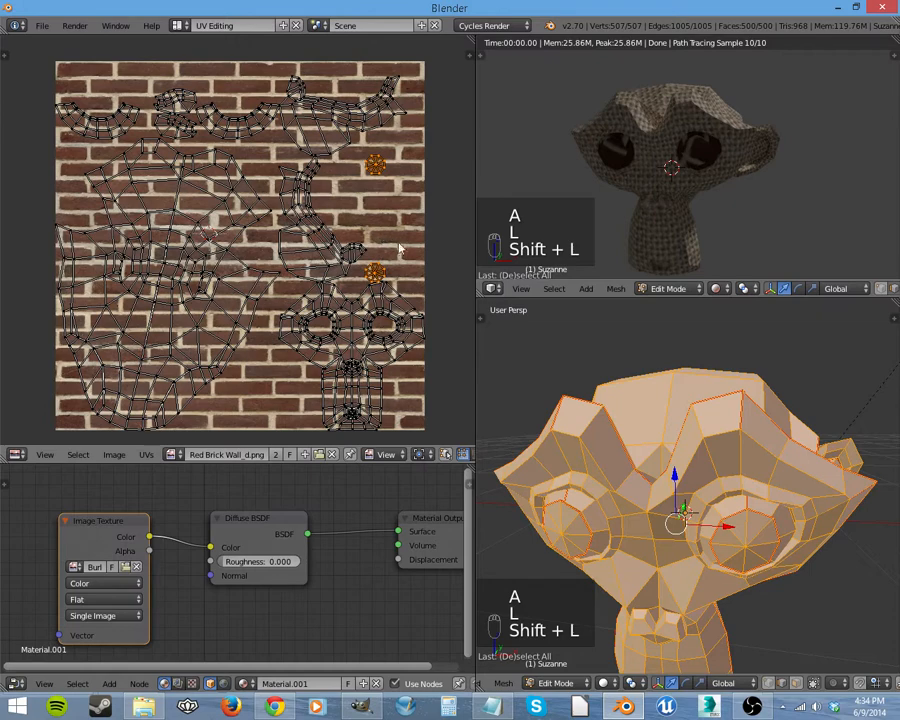
key("s")
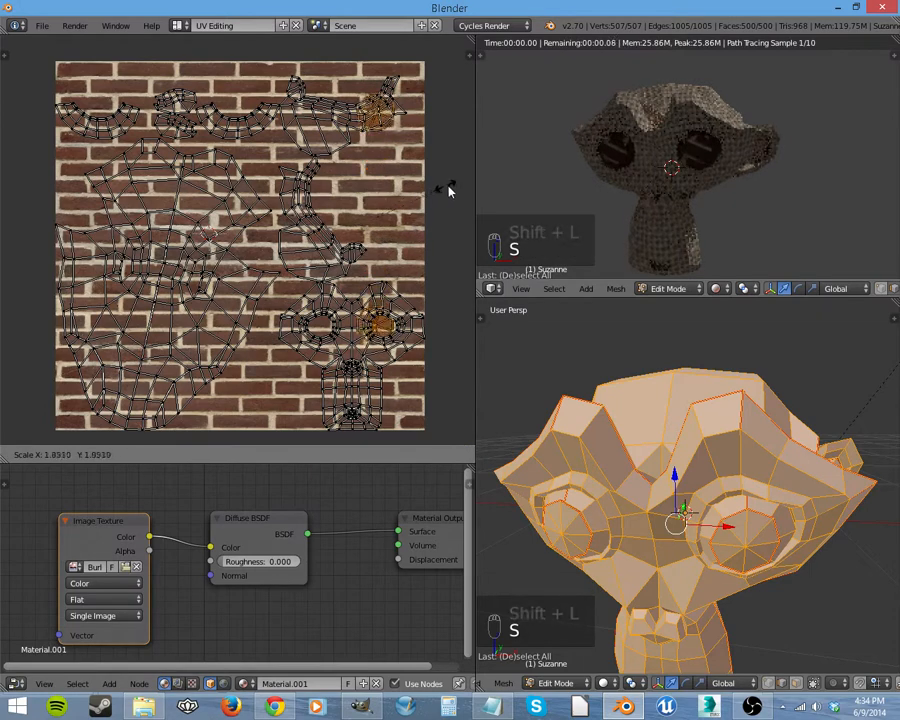
left_click(453, 188)
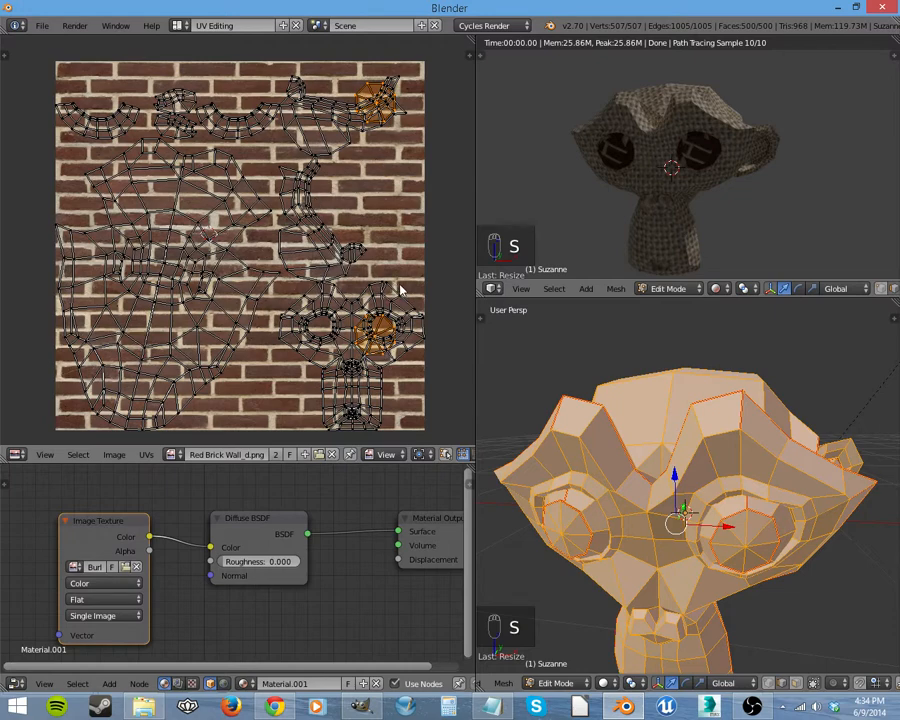
- Move both eye islands to the UV layout's right edge, reposition the upper one in the empty area on its own, and double its size
key("g")
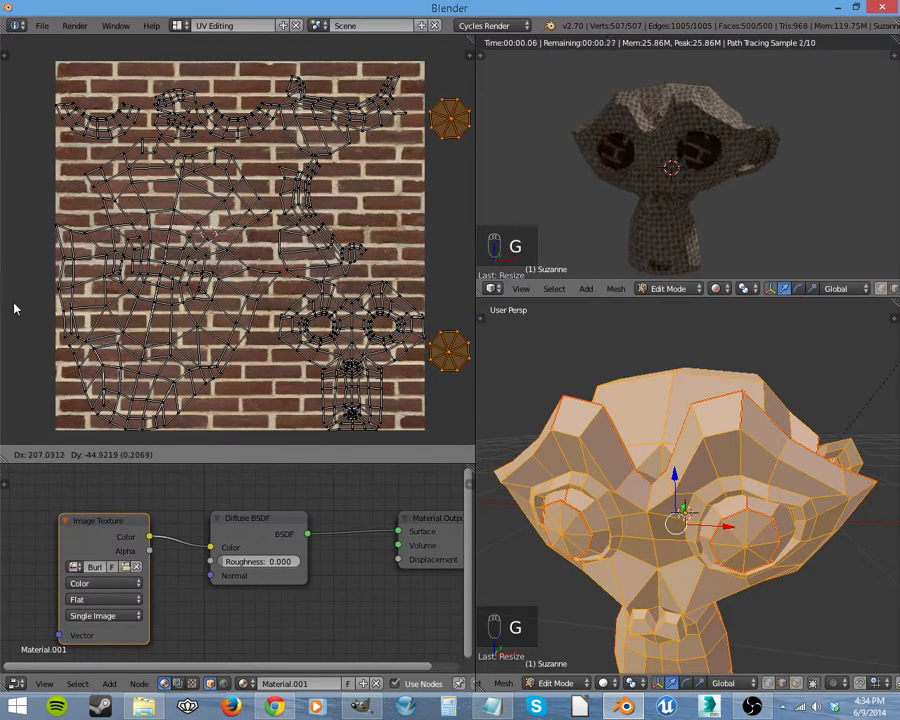
left_click(440, 352)
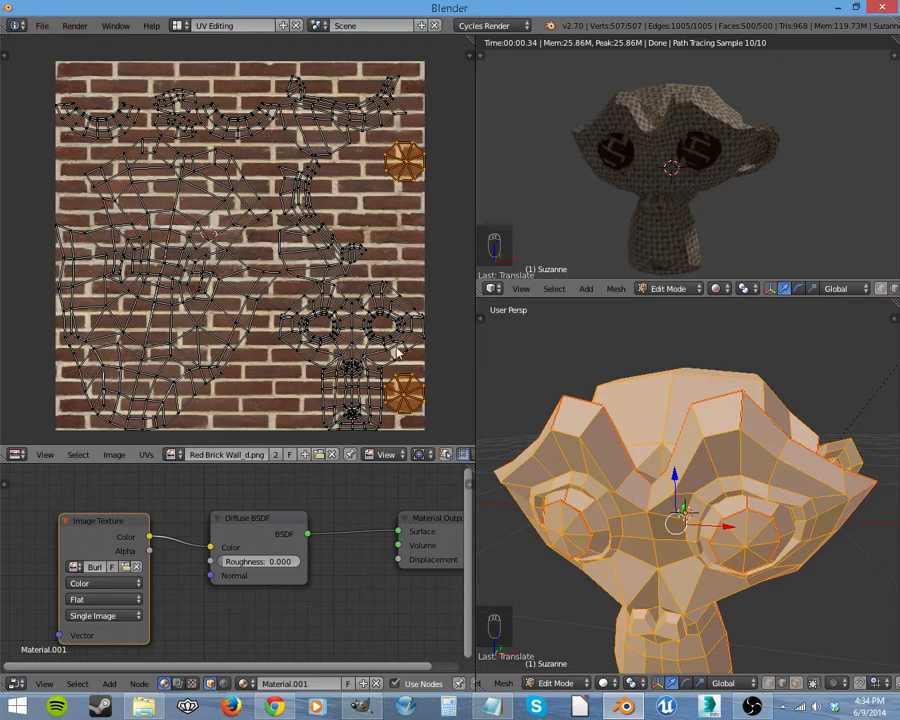
key("a")
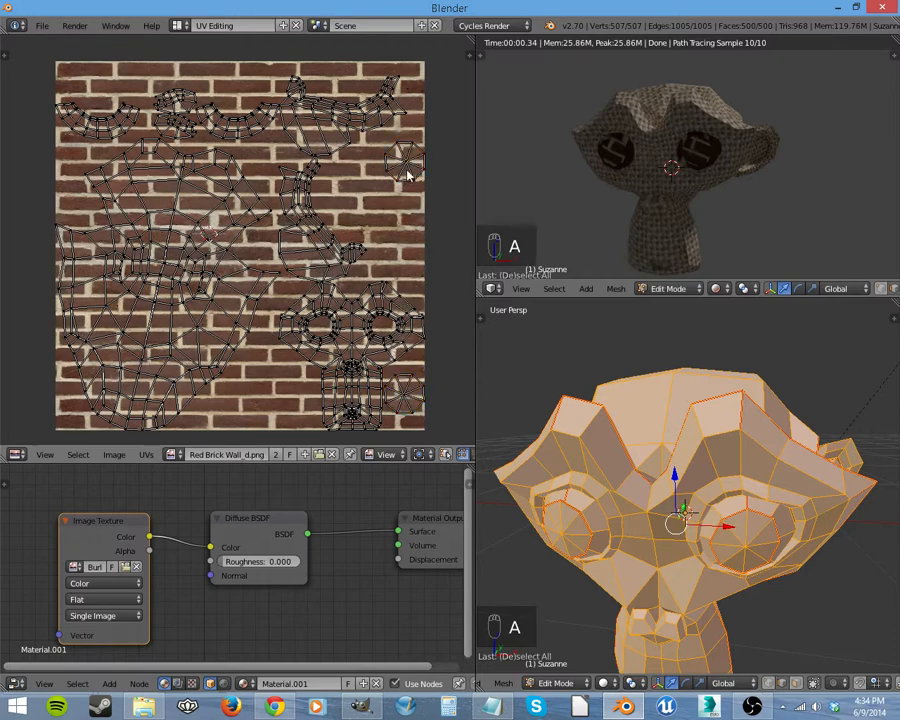
key("l")
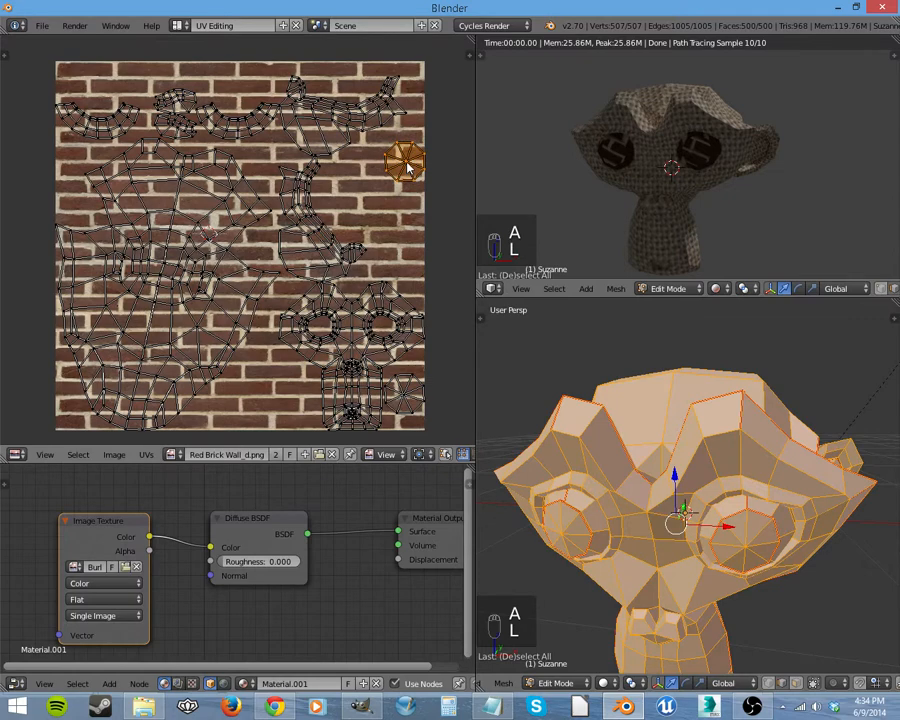
key("g")
left_click(367, 201)
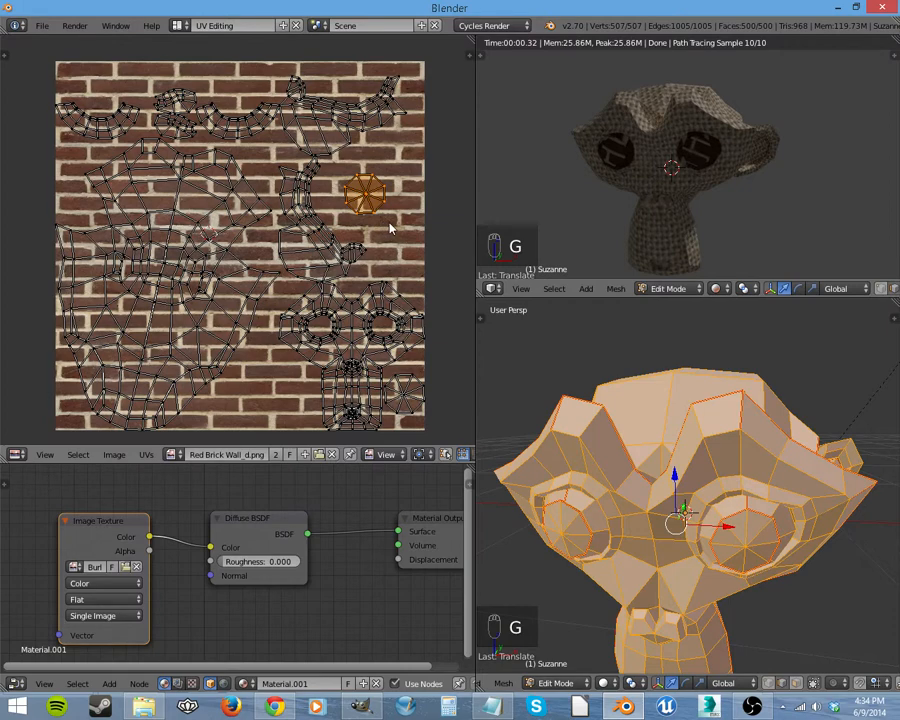
key("s")
left_click(425, 247)
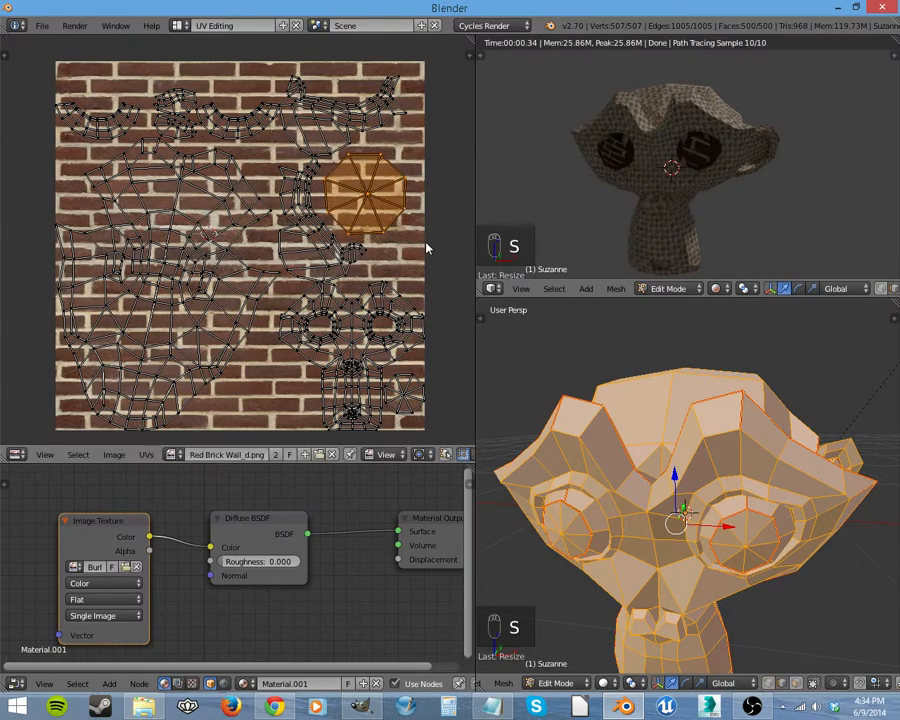
- Scale the lower eye island up to about twice its size and place it in the gap between the head and neck islands
key("a")
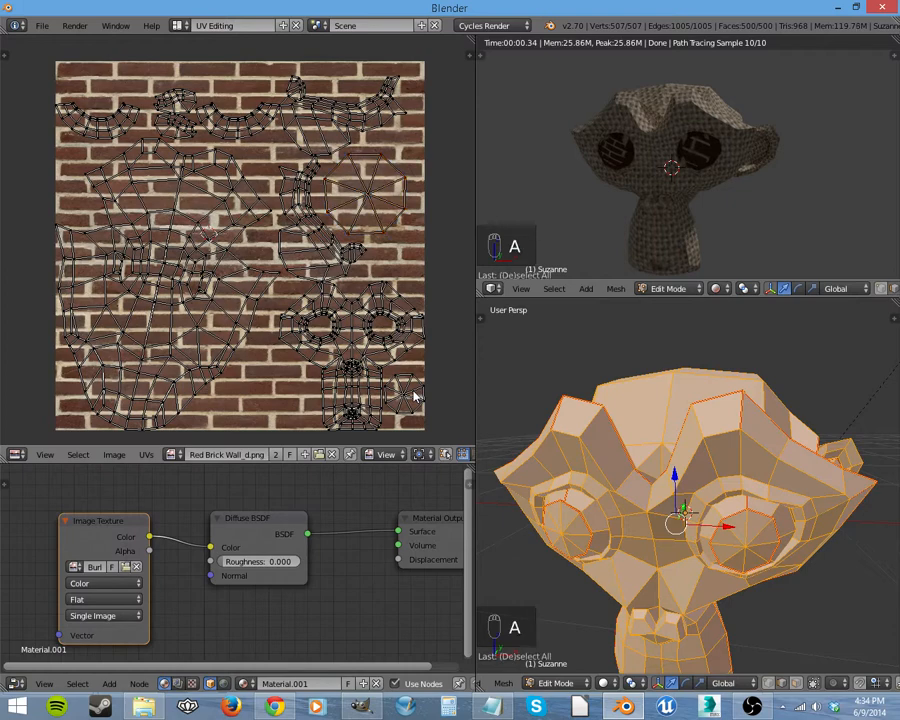
key("l")
key("s")
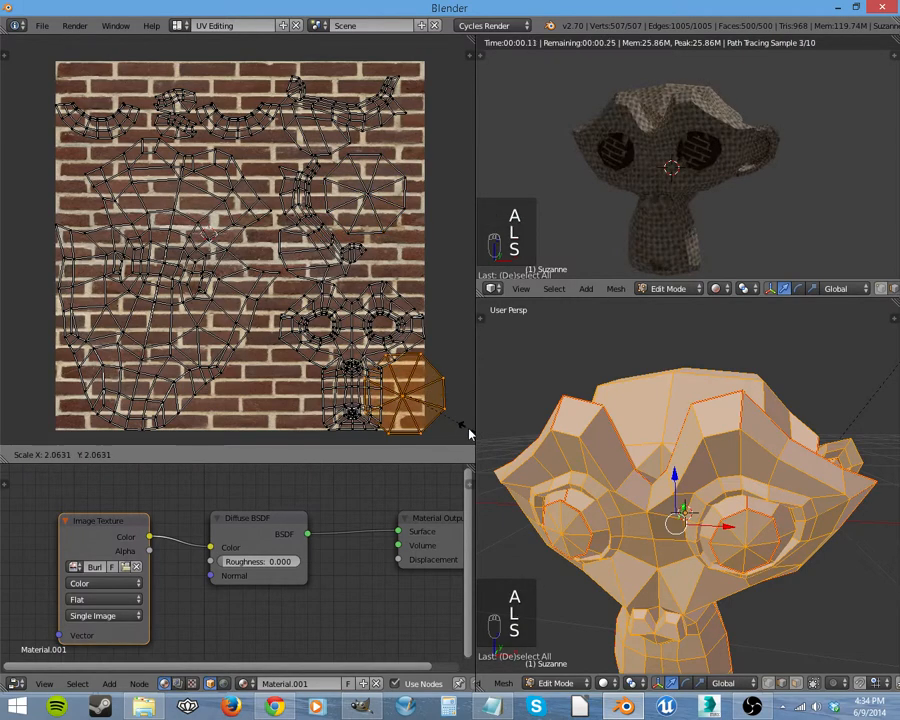
left_click(464, 425)
key("g")
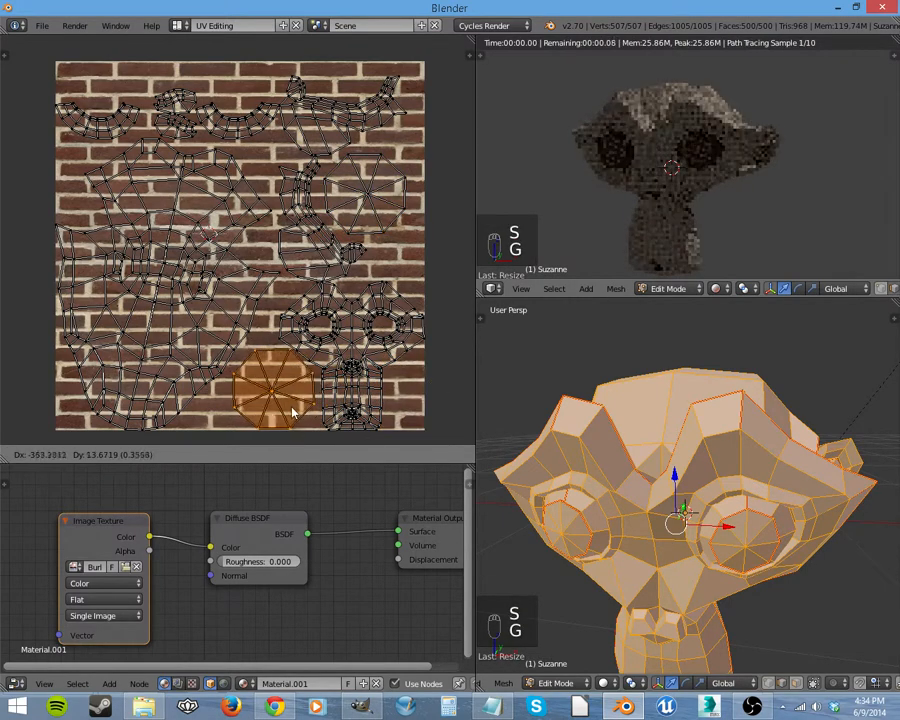
left_click(320, 422)
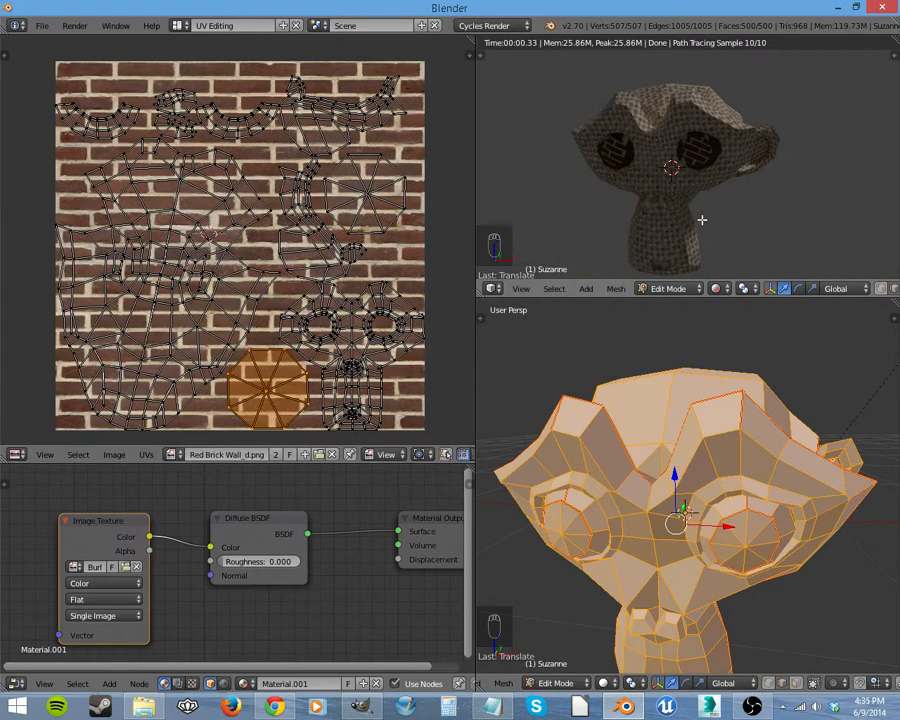
scroll(717, 216, "up", 2)
middle_click_drag(662, 173, 692, 244)
scroll(695, 224, "up", 2)
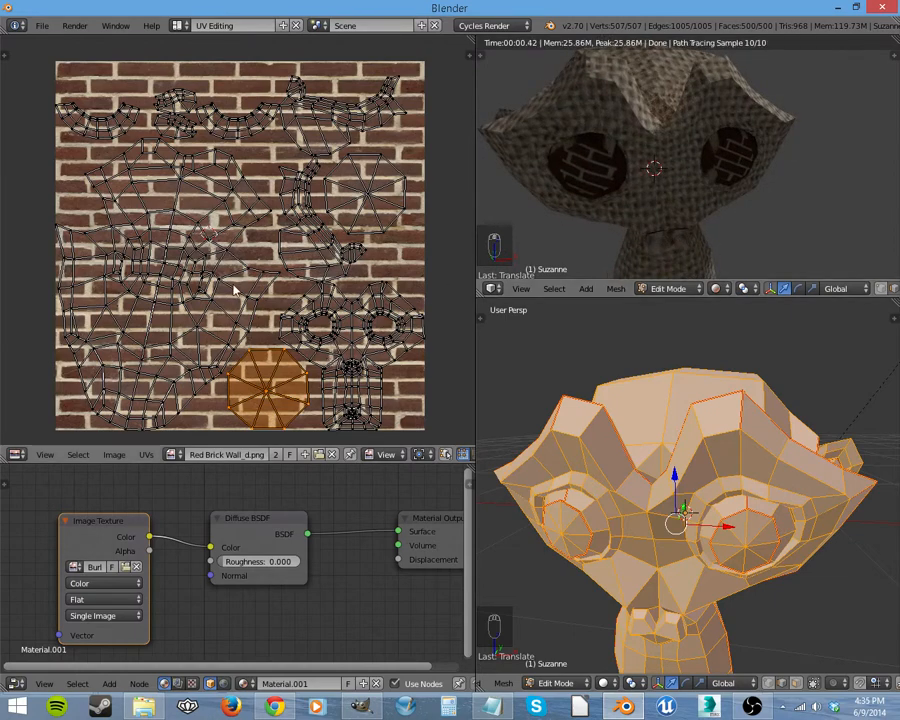
- Delete all of the monkey's vertices and add a UV sphere in the same object
scroll(680, 502, "down", 3)
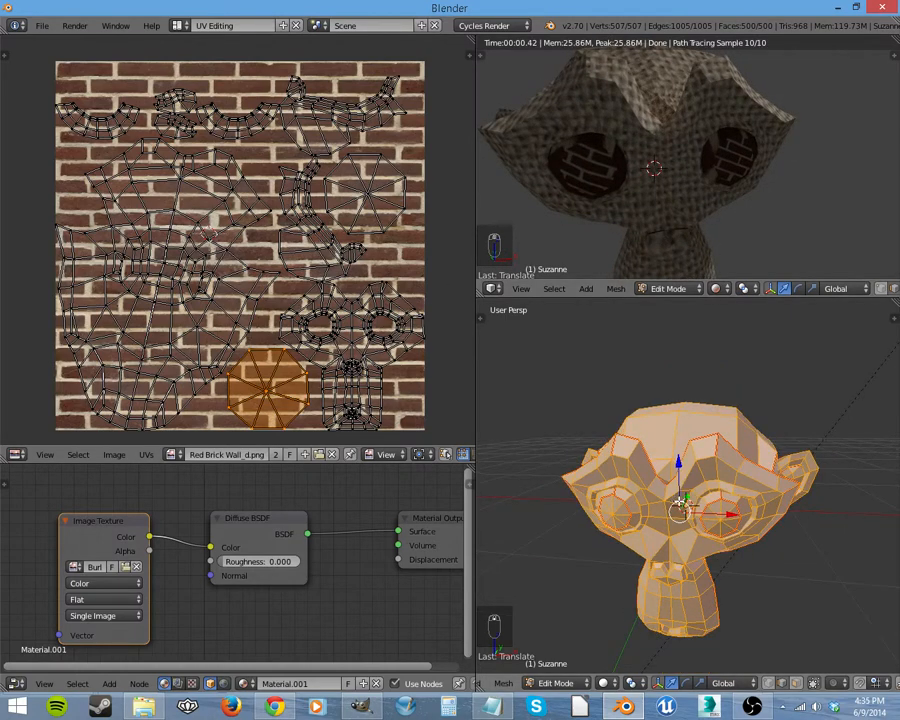
key("Delete")
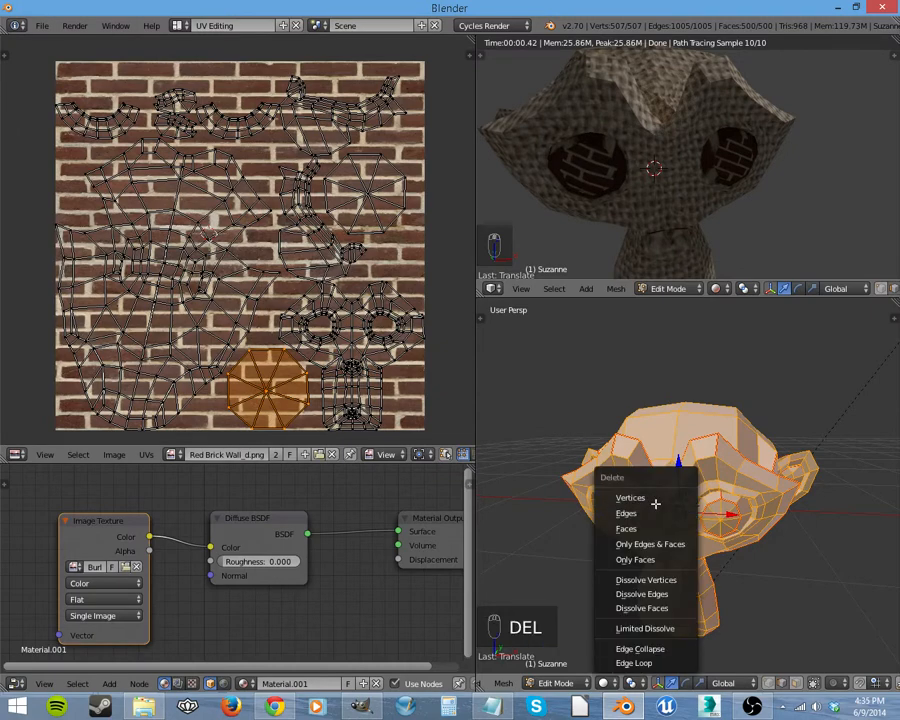
left_click(656, 499)
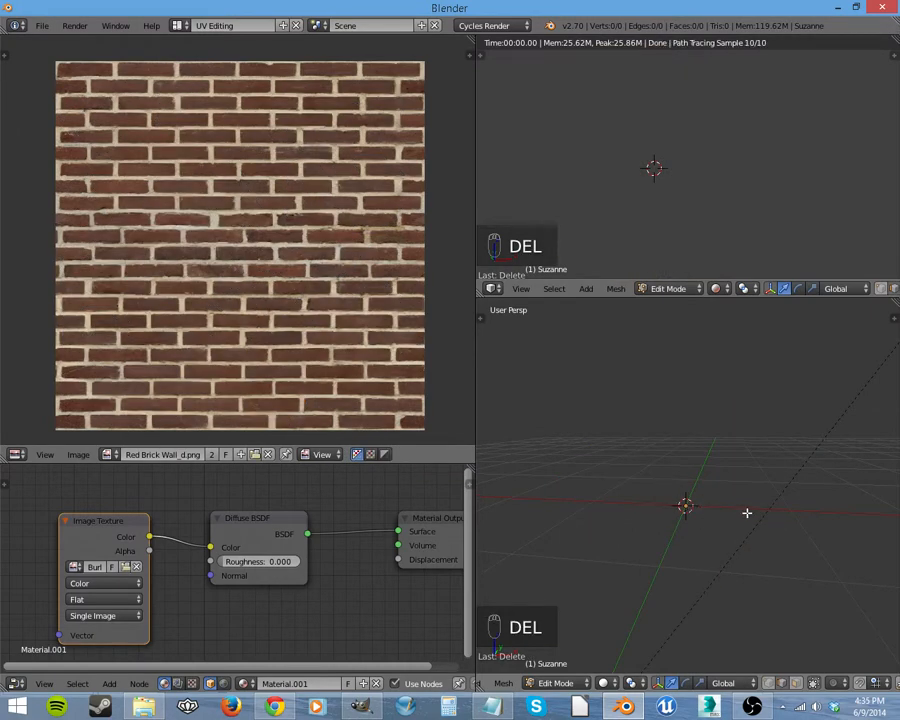
key("shift+a")
left_click(712, 498)
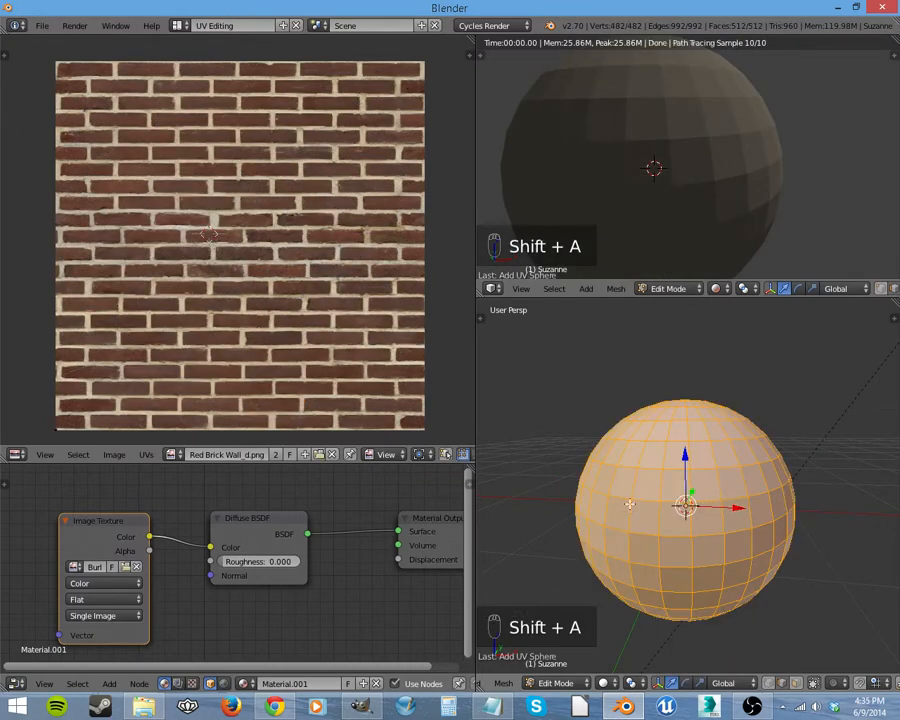
- Unwrap the sphere and load Red Brick Wall_d.png into the image texture node of Material.001
key("u")
left_click(690, 482)
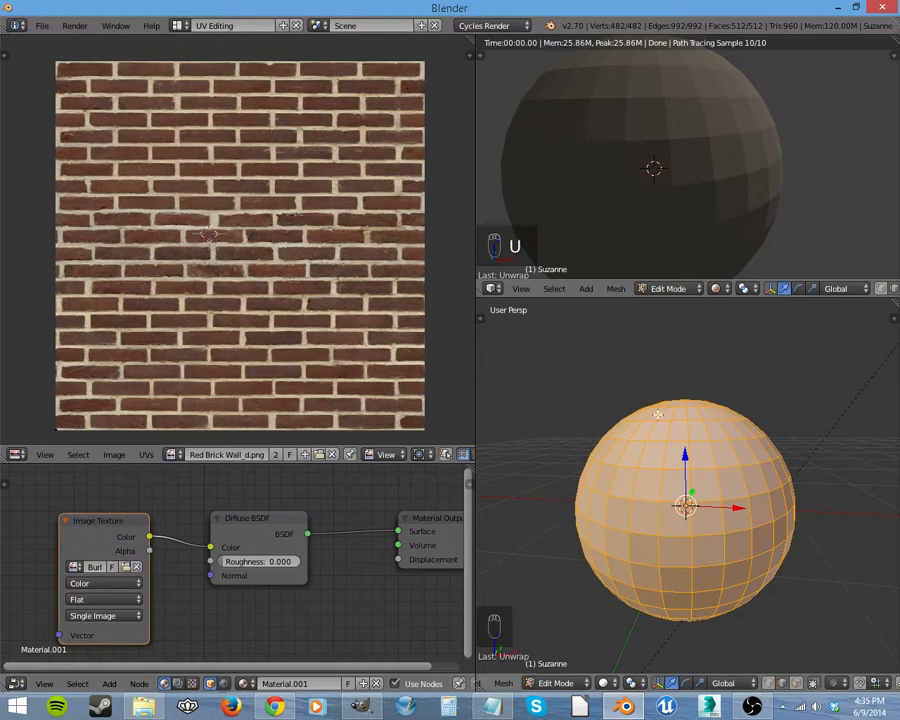
left_click(115, 570)
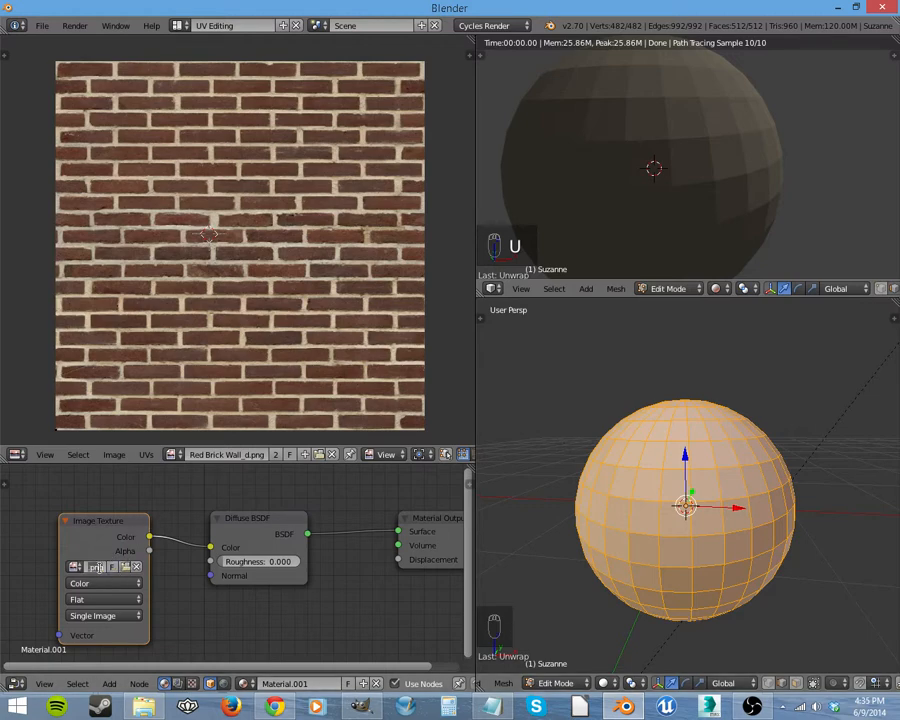
left_click(125, 567)
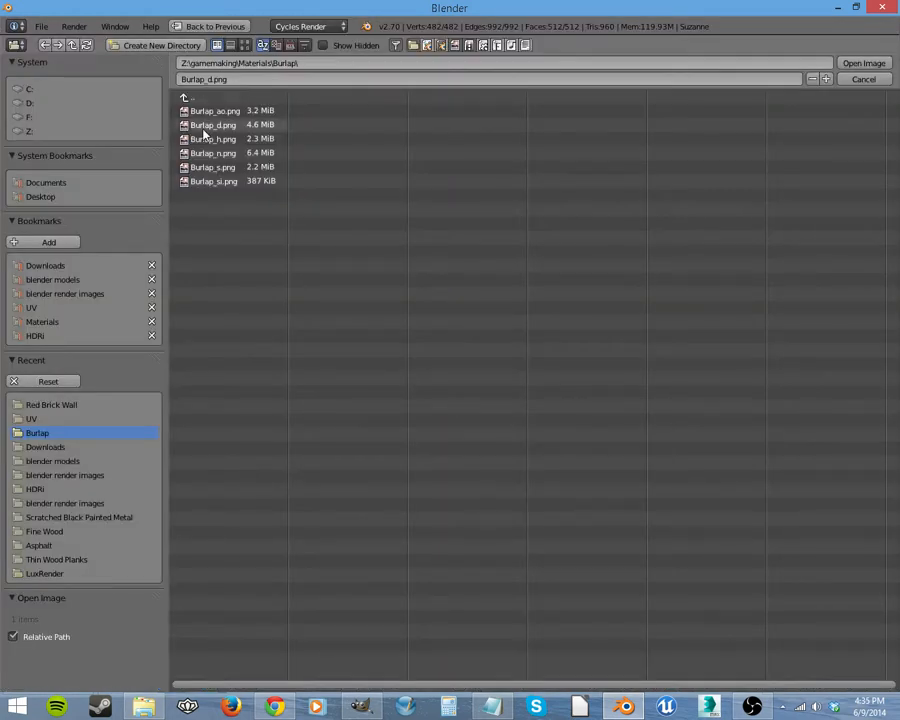
left_click(58, 406)
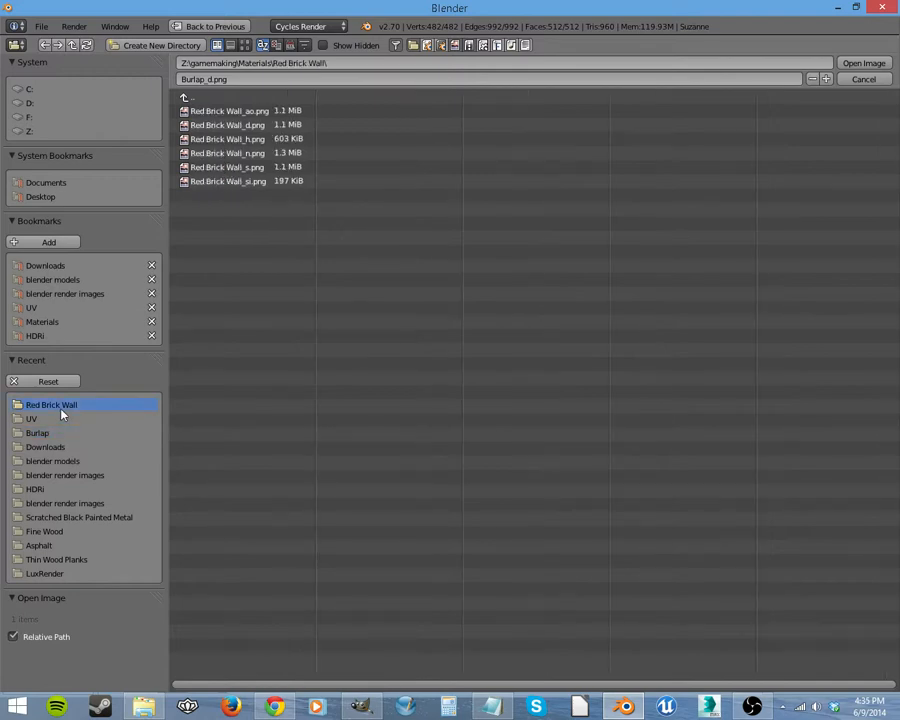
double_click(247, 127)
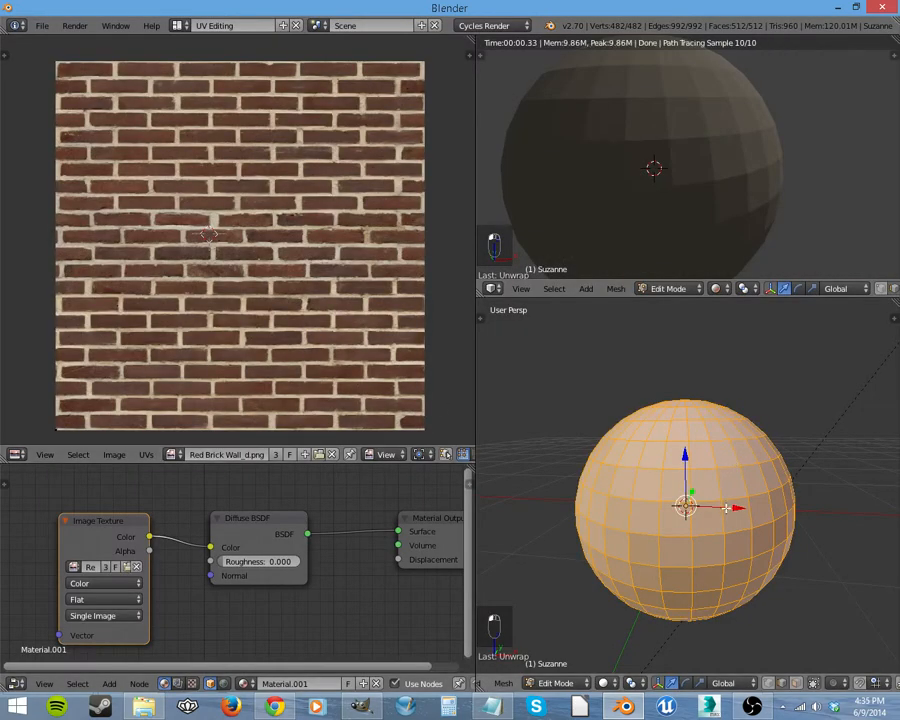
- Unwrap the sphere again and unlink the brick image from the UV editor
key("u")
left_click(690, 461)
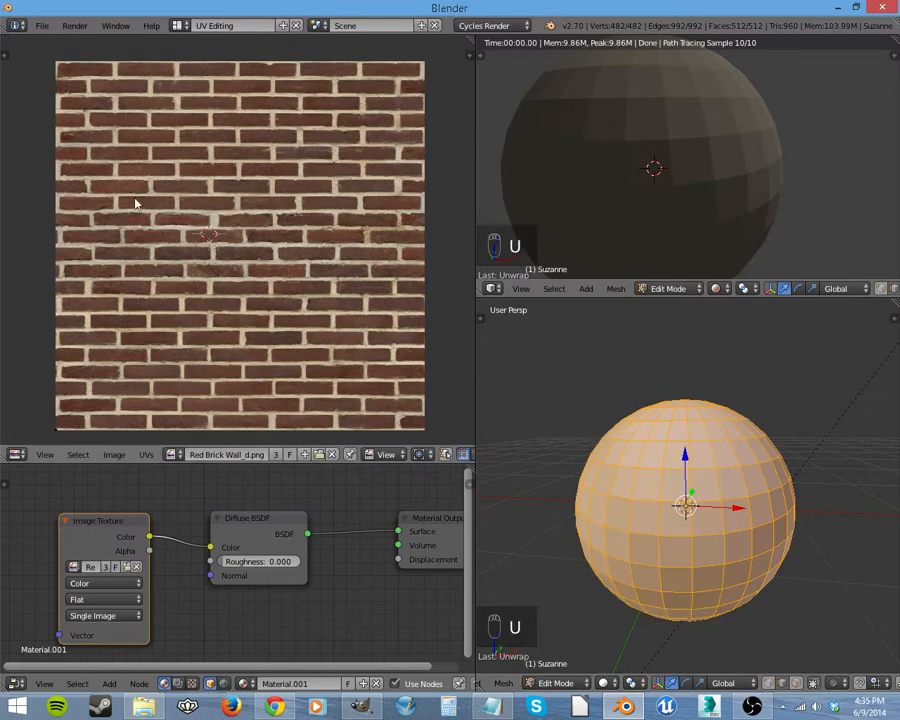
left_click(332, 454)
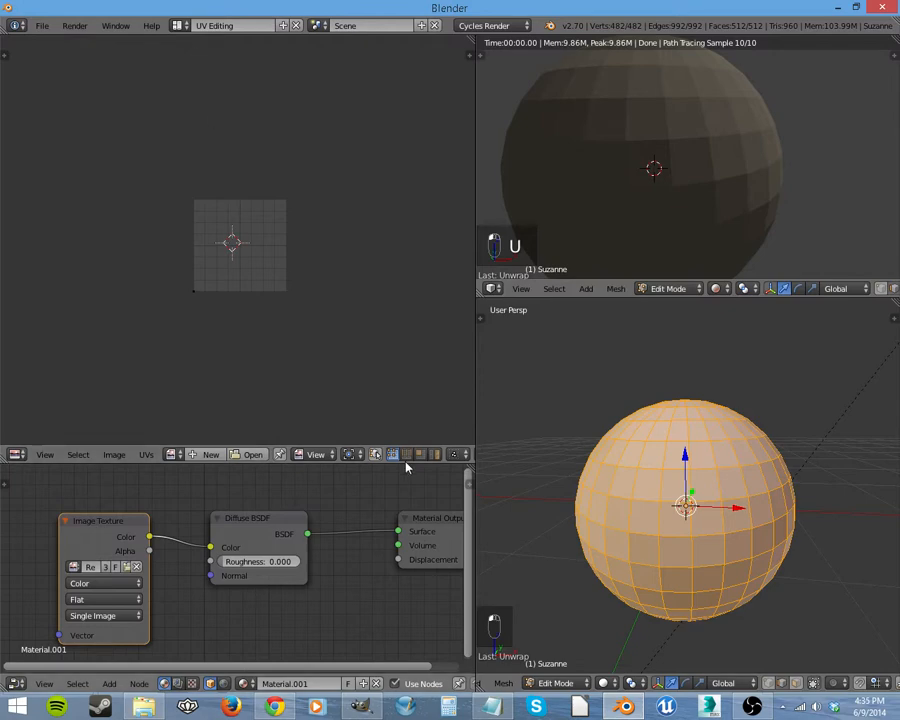
scroll(190, 342, "up", 6)
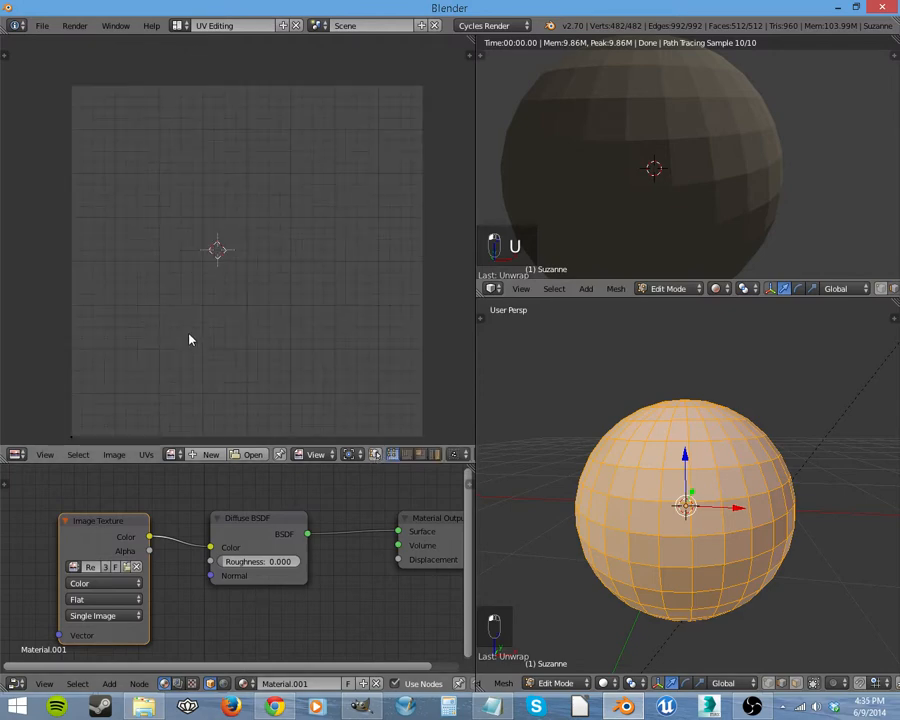
middle_click_drag(191, 338, 237, 275)
- Delete the sphere object in Object Mode and add a fresh UV sphere
key("Tab")
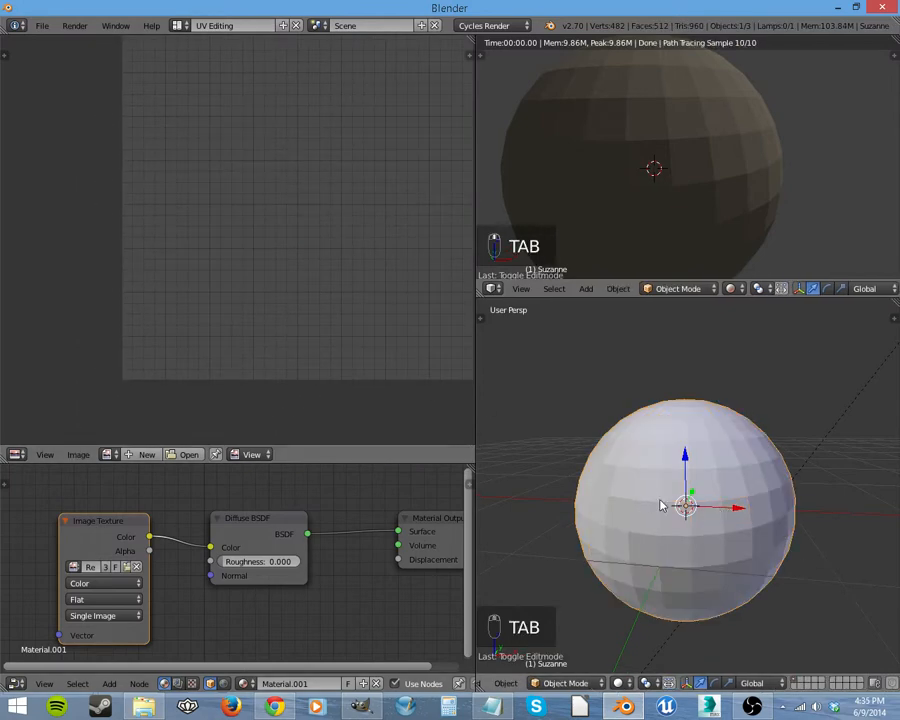
key("Delete")
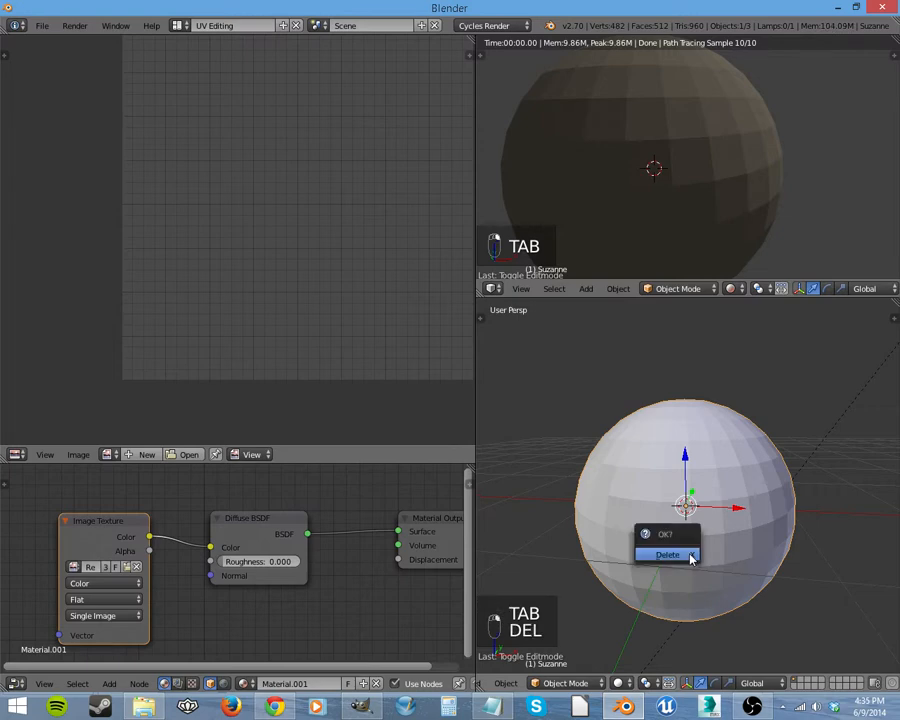
left_click(689, 557)
key("shift+a")
mouse_move(690, 557)
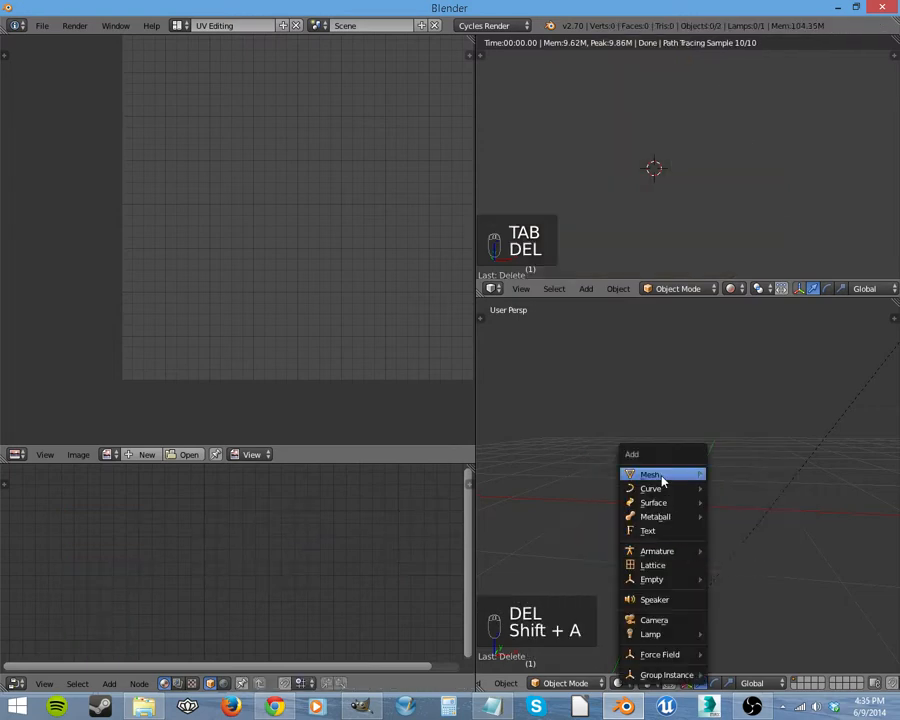
mouse_move(660, 474)
left_click(755, 299)
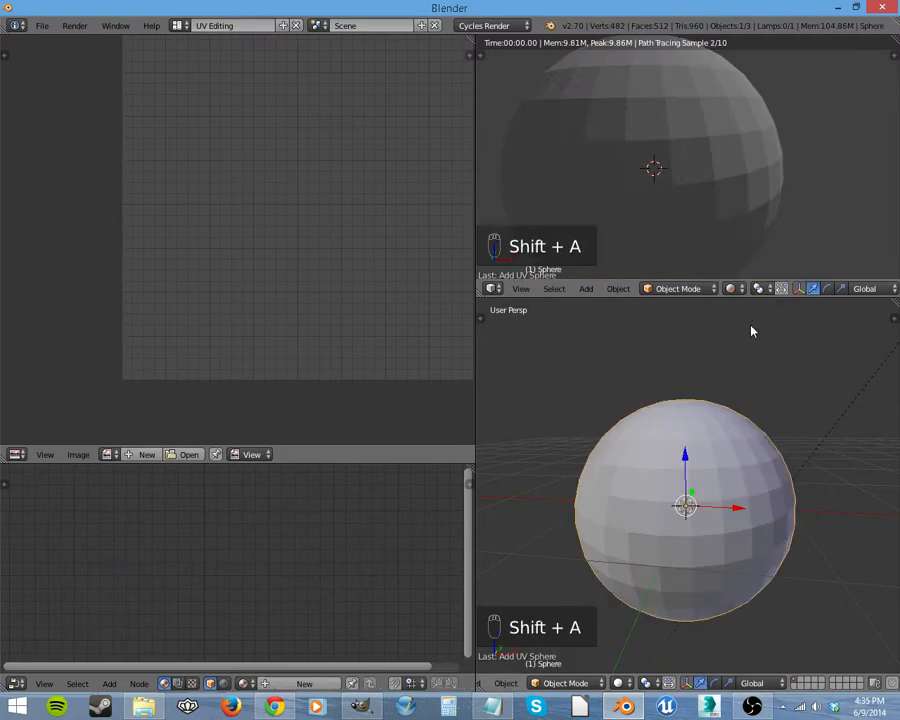
- Unwrap all faces of the new UV sphere in Edit Mode
key("Tab")
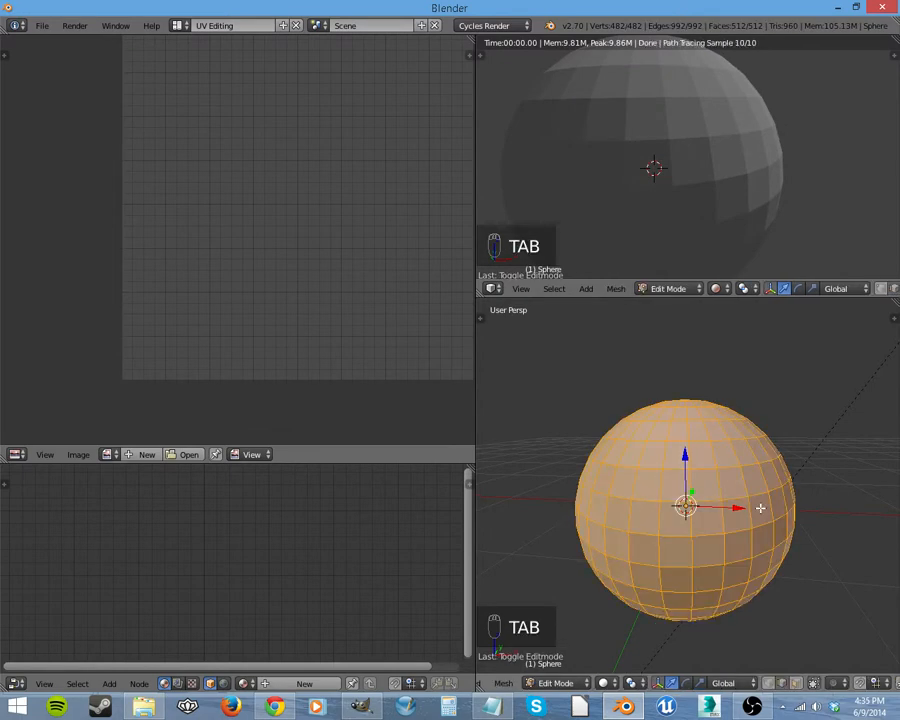
key("u")
left_click(759, 506)
scroll(347, 272, "down", 4)
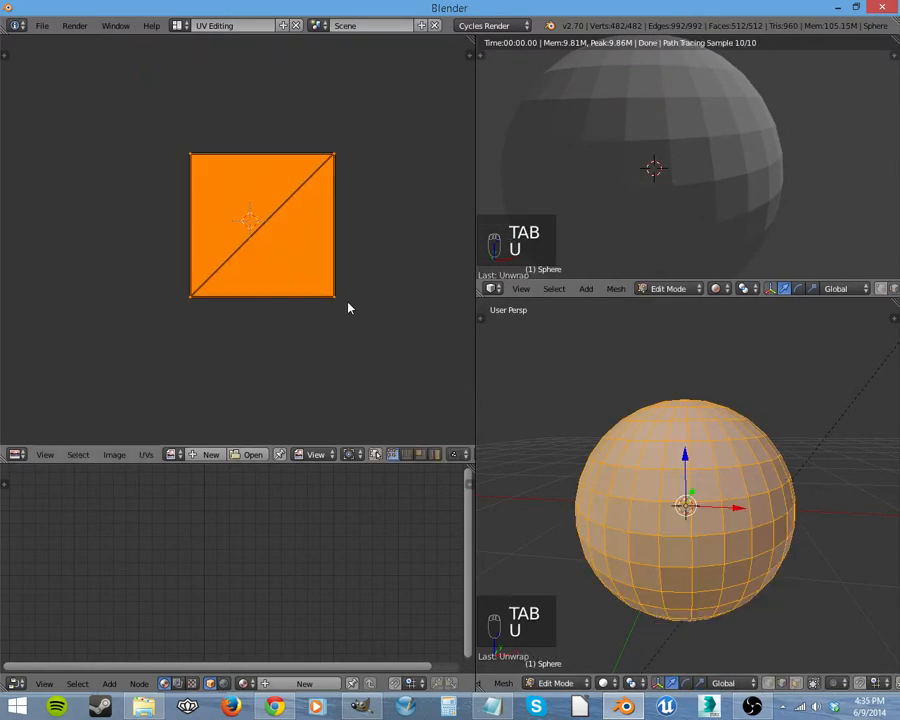
middle_click_drag(348, 308, 333, 350)
scroll(335, 354, "up", 3)
middle_click_drag(341, 298, 341, 250)
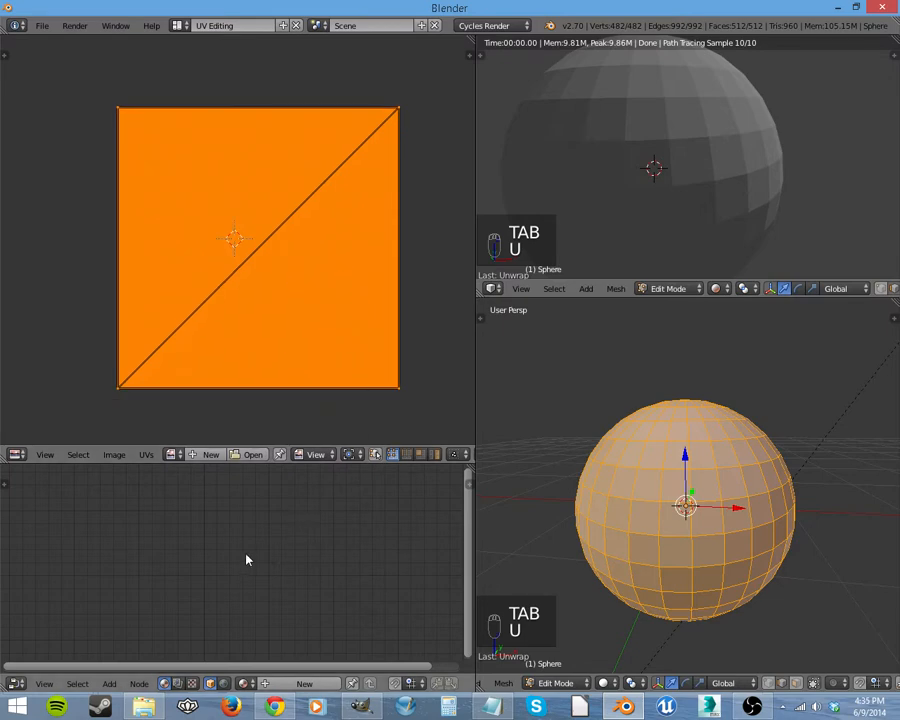
- Create a material for the sphere and replace it with the existing brick material, Material.002
key("shift+a")
left_click(283, 679)
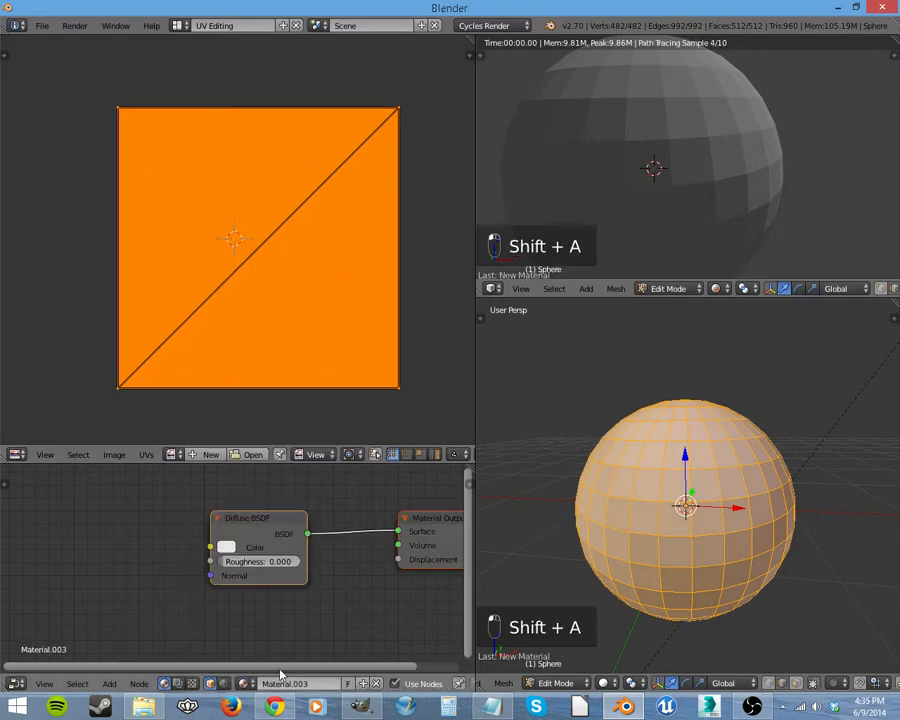
left_click(245, 683)
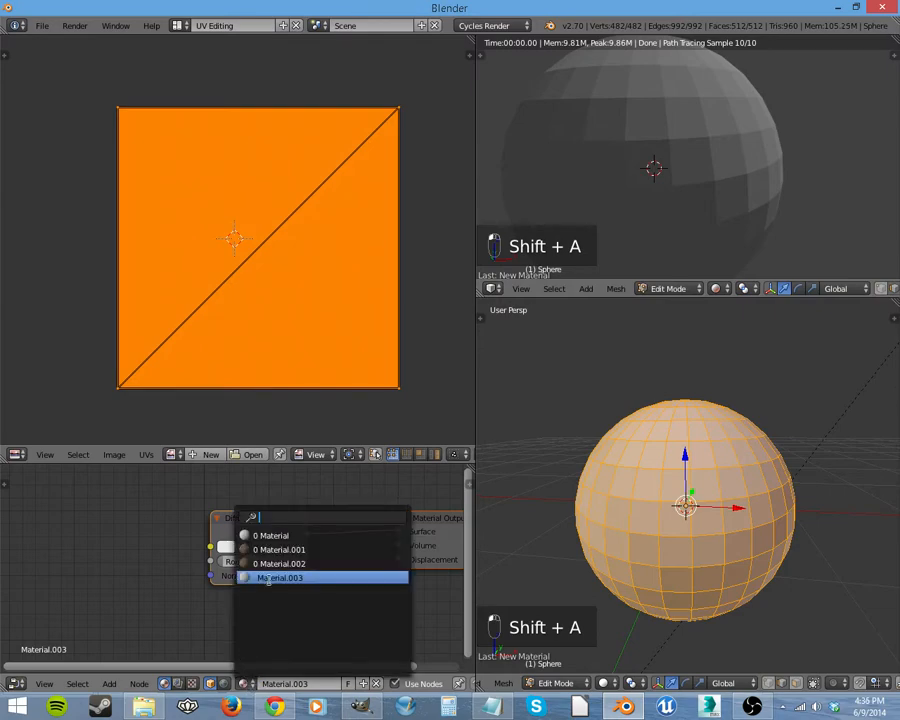
left_click(290, 561)
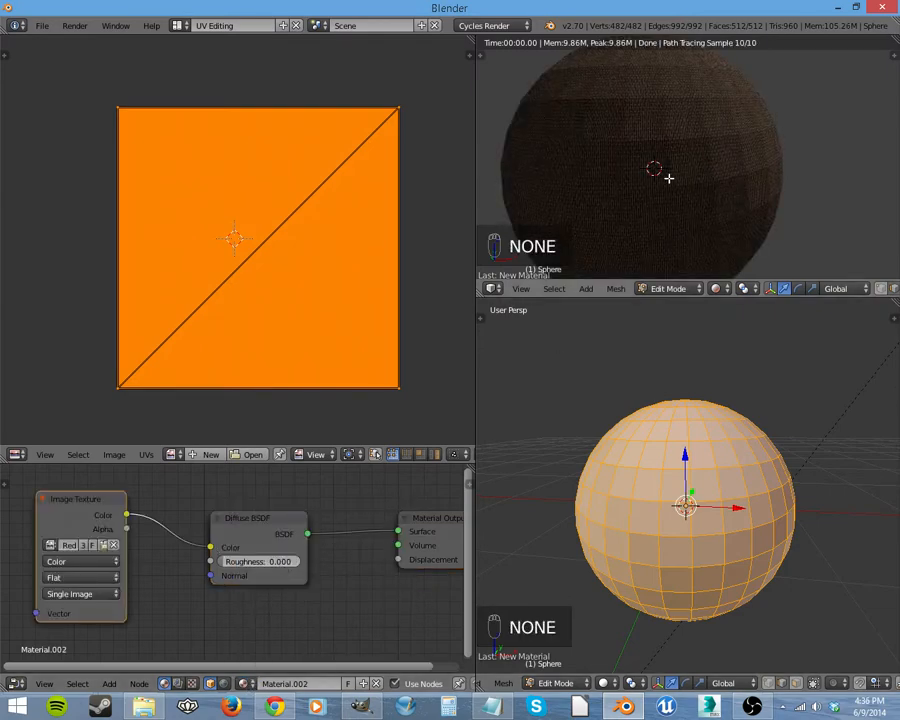
- Maximize the rendered viewport to examine how the brick texture covers the sphere
scroll(668, 176, "down", 2)
scroll(627, 182, "up", 5)
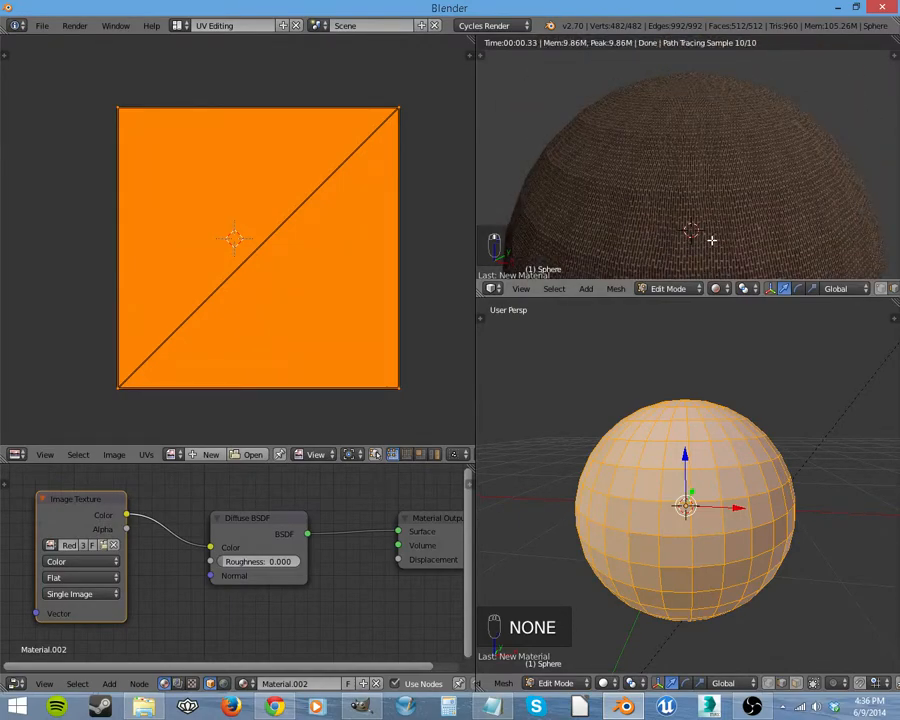
key("shift+space")
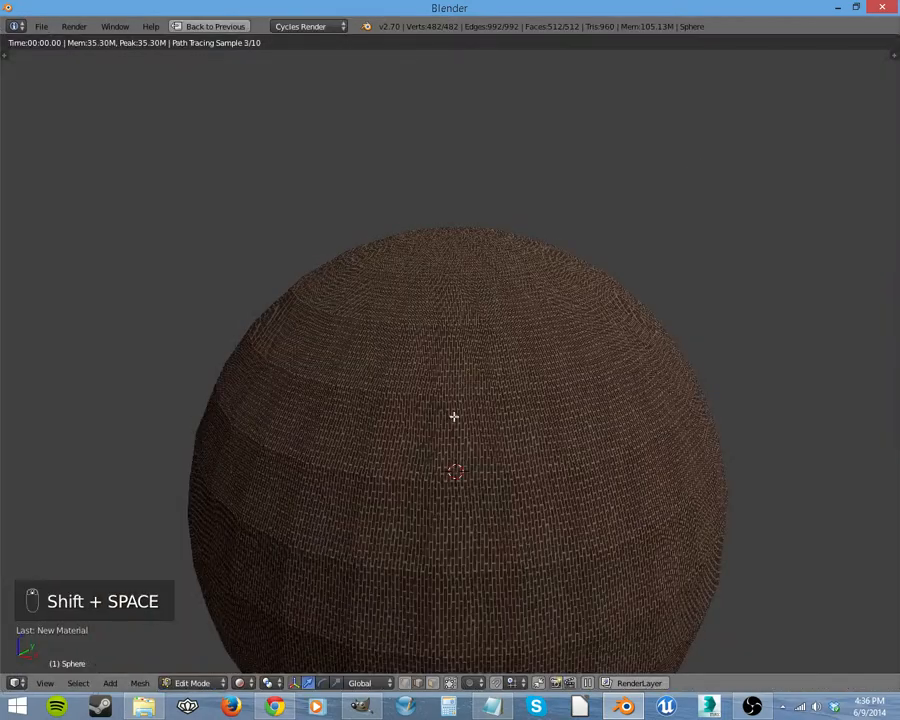
- Restore the split screen layout and apply smooth shading to the sphere
scroll(512, 432, "up", 2)
scroll(524, 460, "up", 3)
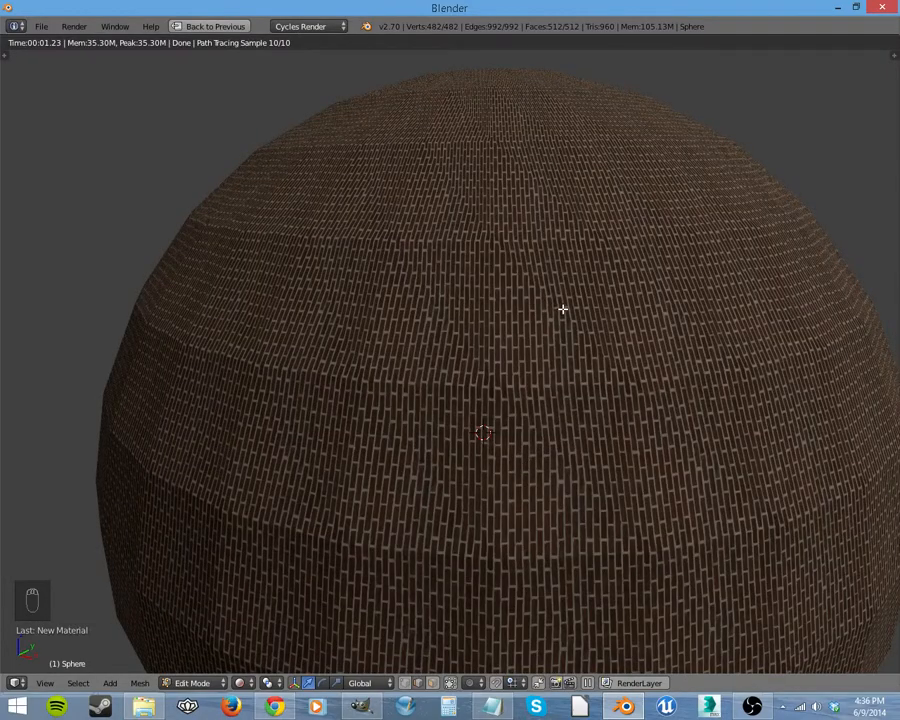
key("shift+space")
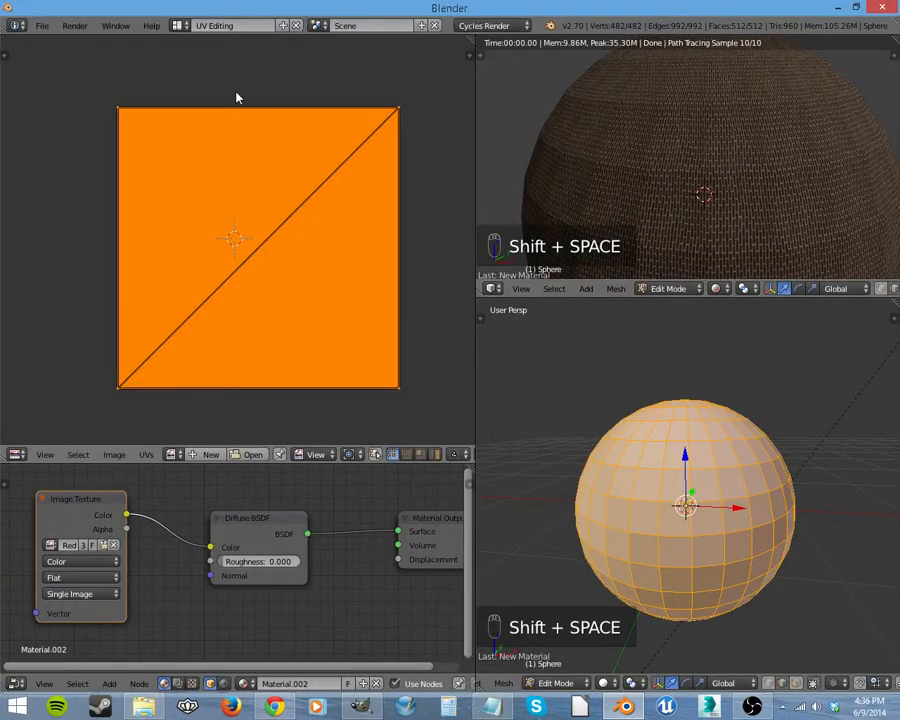
left_click(187, 26)
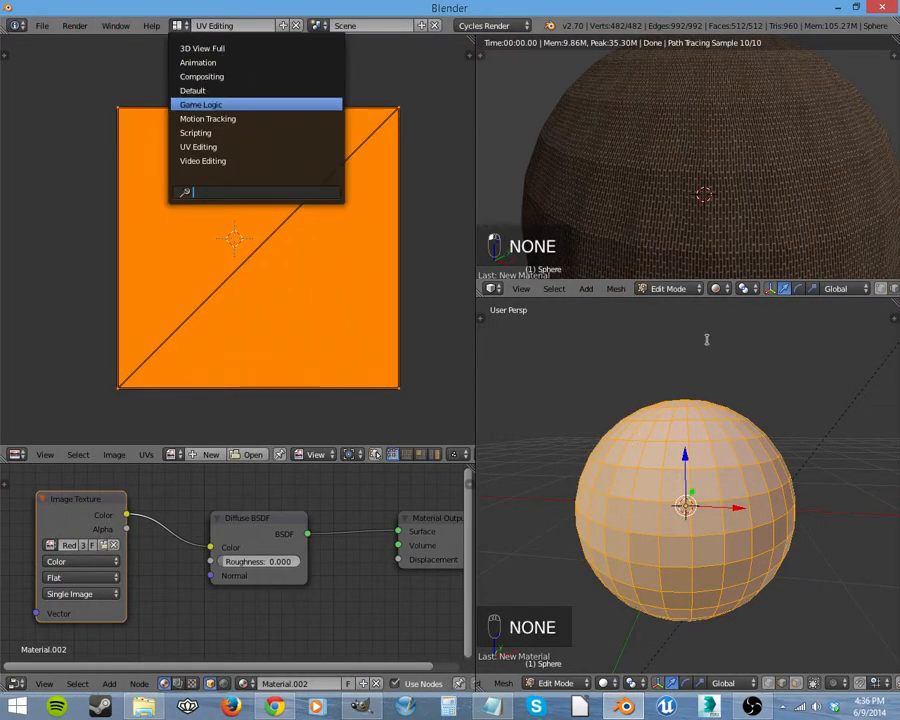
key("t")
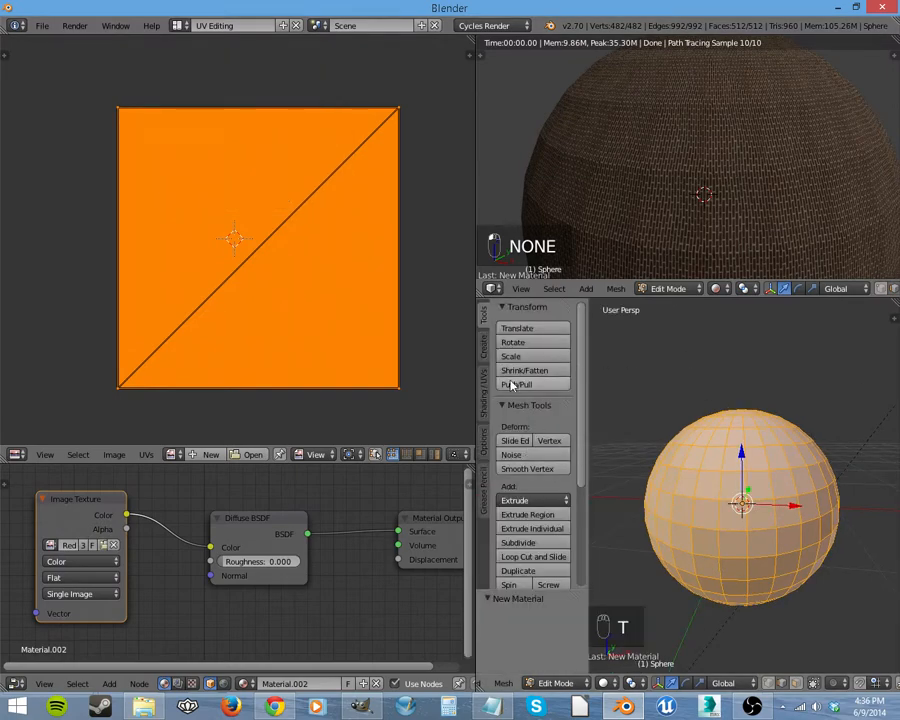
left_click(486, 398)
left_click(515, 343)
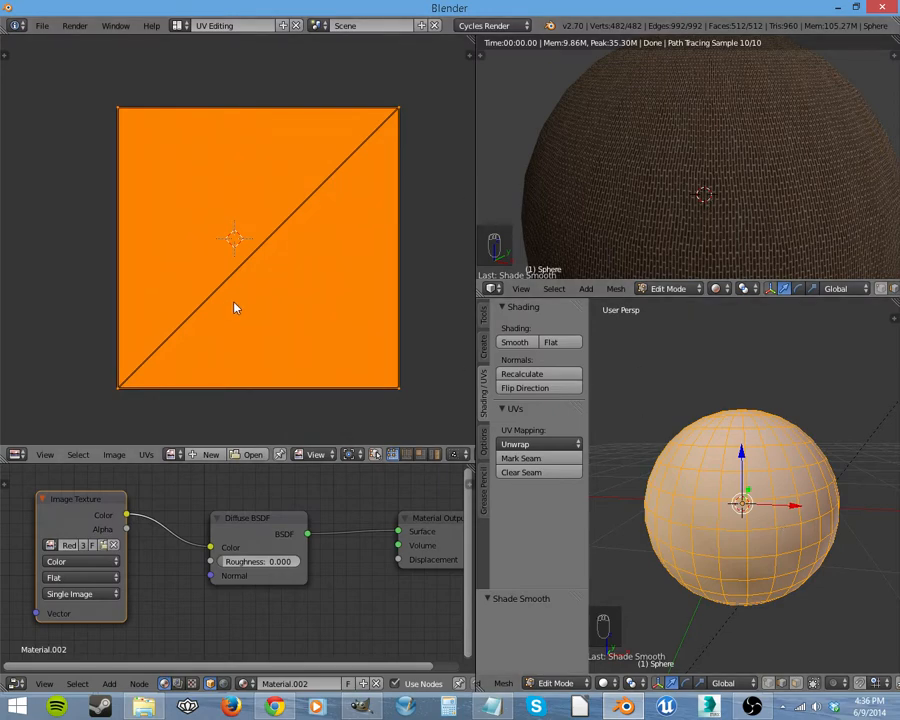
- Pack the sphere's overlapping UV islands and average their scale
key("ctrl+p")
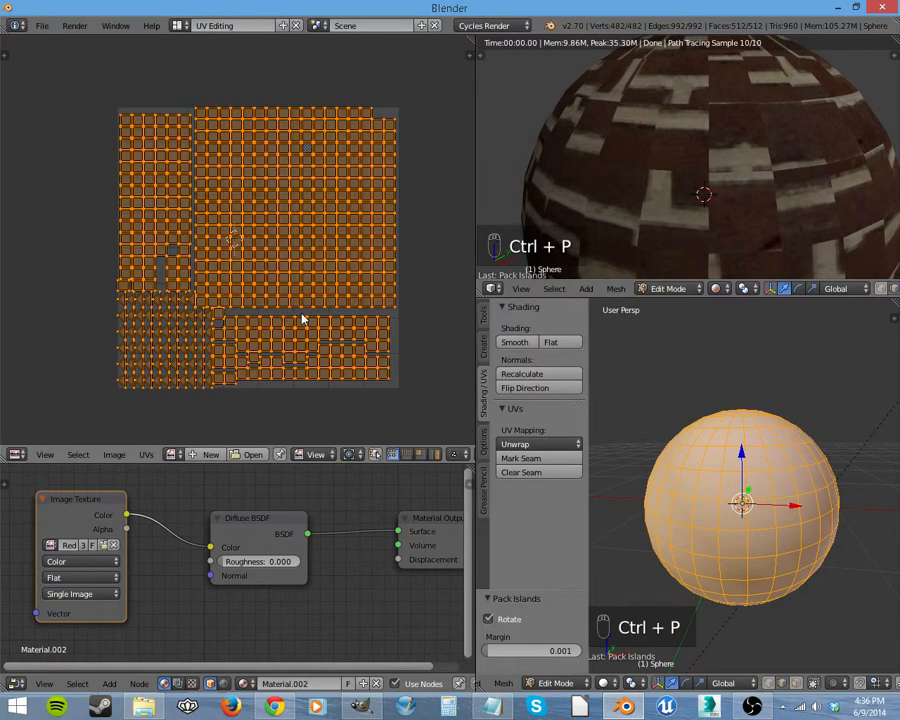
key("ctrl+a")
scroll(680, 180, "down", 3)
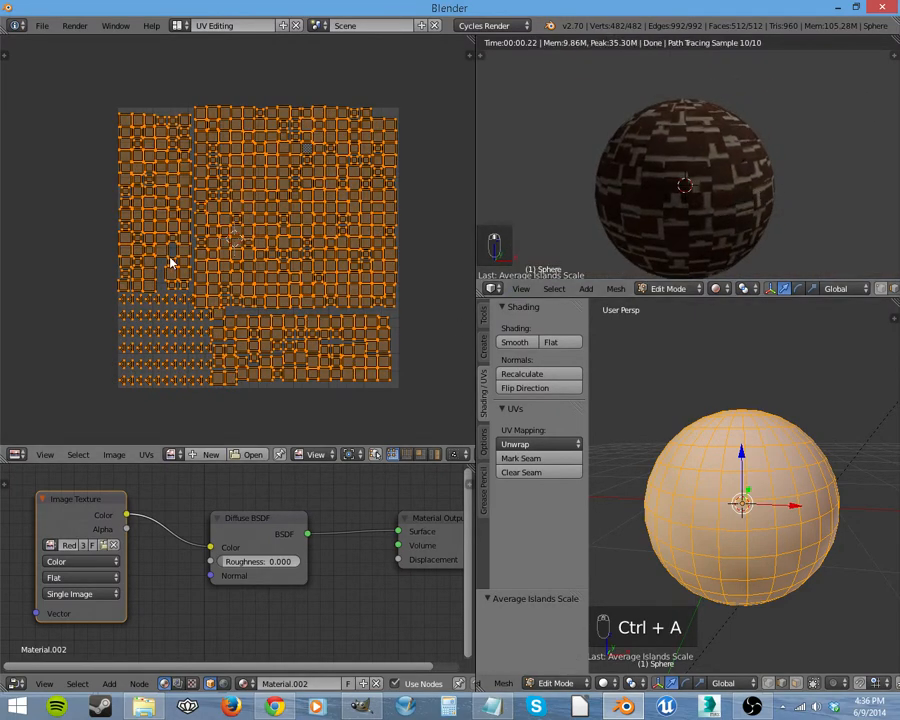
key("ctrl+a")
scroll(695, 185, "up", 3)
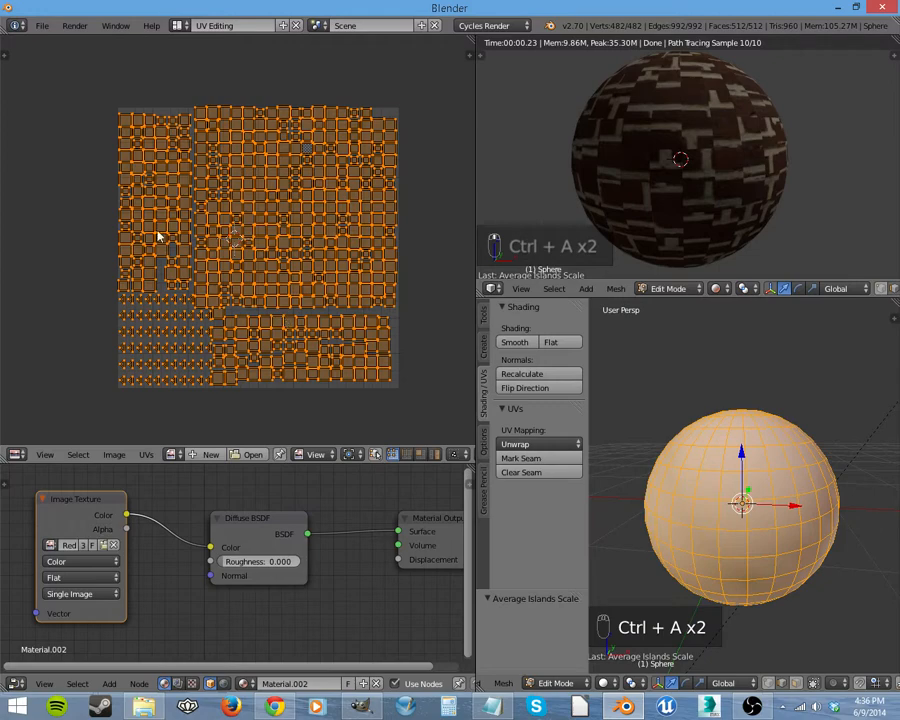
- Reselect all UV islands, pack them again and average their scale once more
key("ctrl+a")
key("shift+a")
key("a")
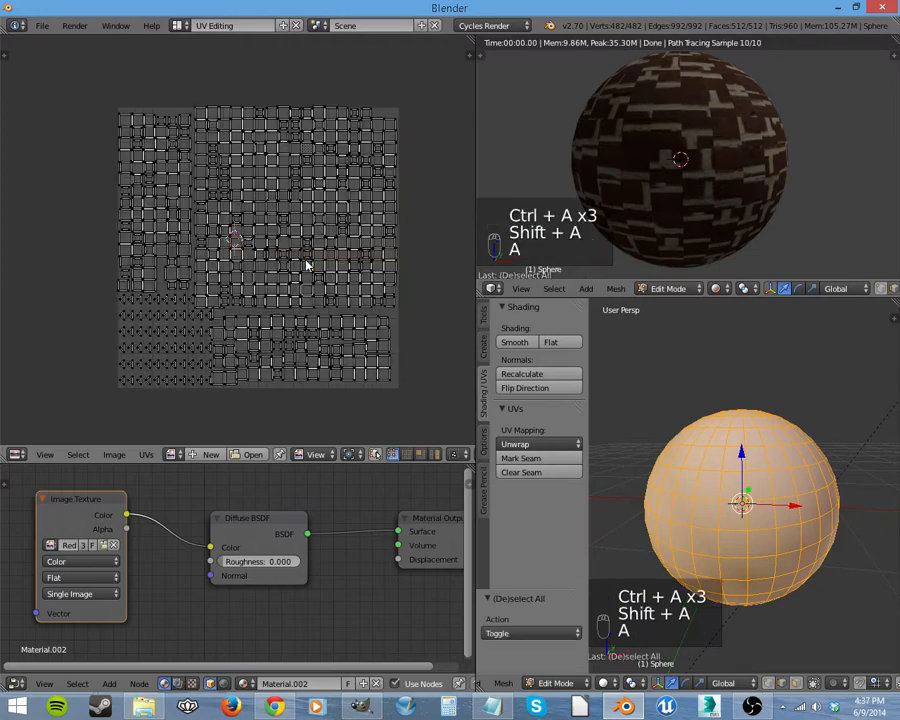
key("a")
key("ctrl+p")
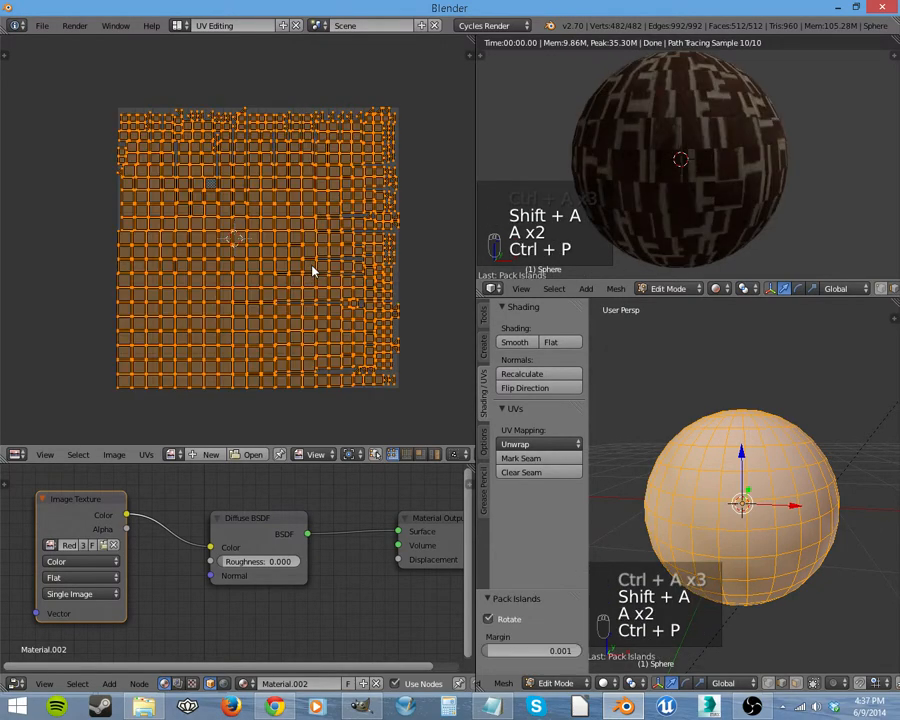
key("ctrl+a")
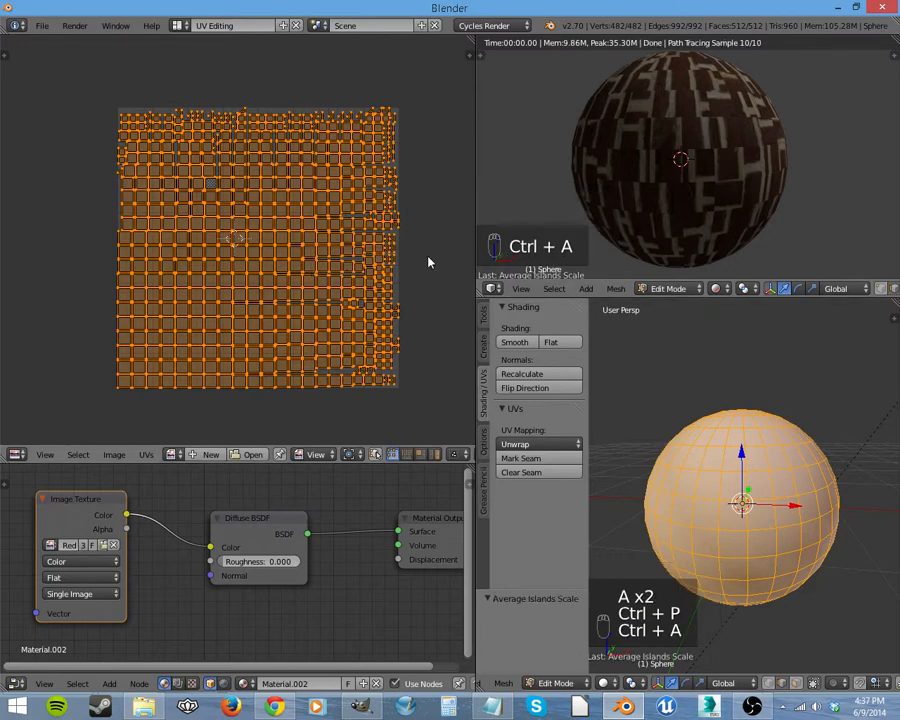
mouse_move(707, 197)
middle_mouse_down()
mouse_move(635, 207)
mouse_move(705, 188)
mouse_move(683, 203)
mouse_move(709, 189)
middle_mouse_up()
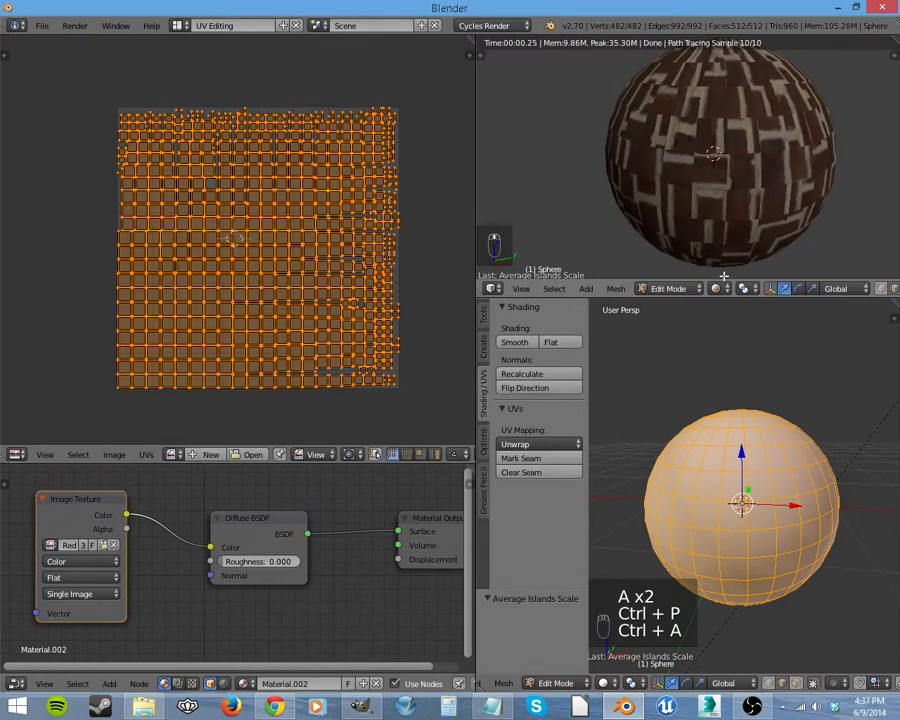
- Remap the sphere's UVs with Sphere Projection
key("u")
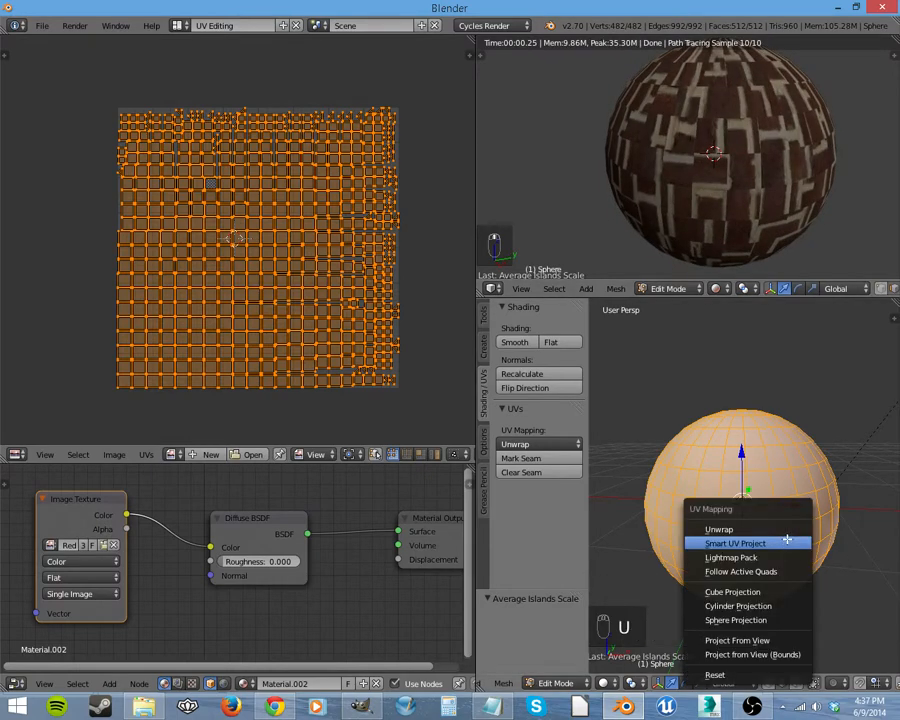
left_click(735, 620)
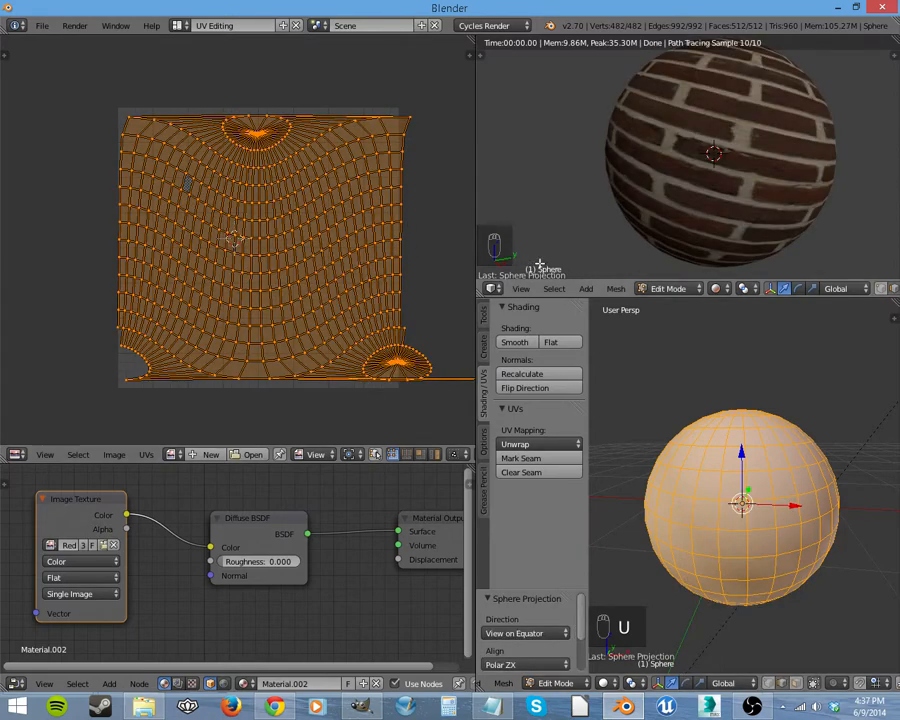
mouse_move(709, 181)
middle_mouse_down()
mouse_move(690, 147)
mouse_move(516, 187)
mouse_move(607, 147)
mouse_move(629, 209)
mouse_move(611, 175)
mouse_move(526, 115)
mouse_move(665, 195)
mouse_move(692, 229)
mouse_move(681, 231)
mouse_move(643, 165)
mouse_move(705, 74)
mouse_move(717, 225)
mouse_move(747, 201)
mouse_move(670, 133)
mouse_move(679, 102)
middle_mouse_up()
scroll(690, 103, "down", 2)
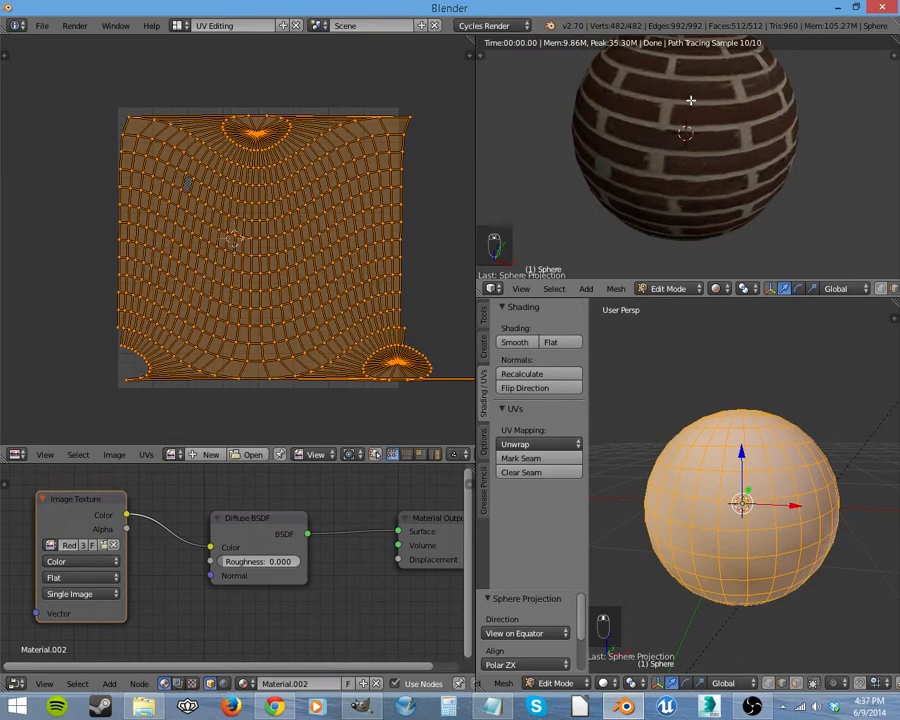
- Examine the projected brick texture around the sphere and at its pole, using a temporarily maximized rendered view
scroll(690, 100, "down", 1)
key("shift+space")
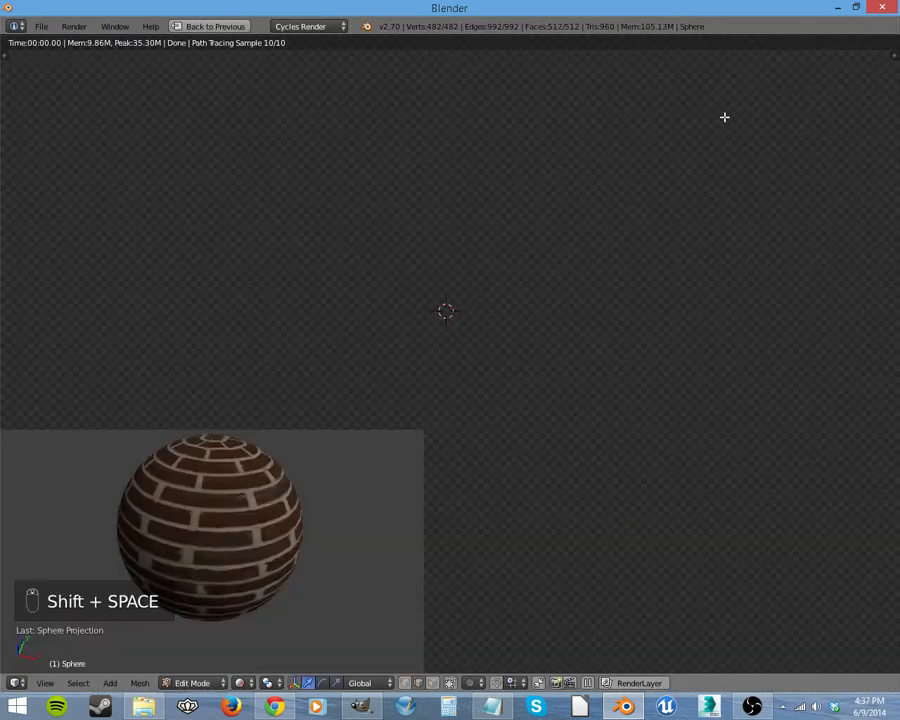
scroll(500, 339, "down", 4)
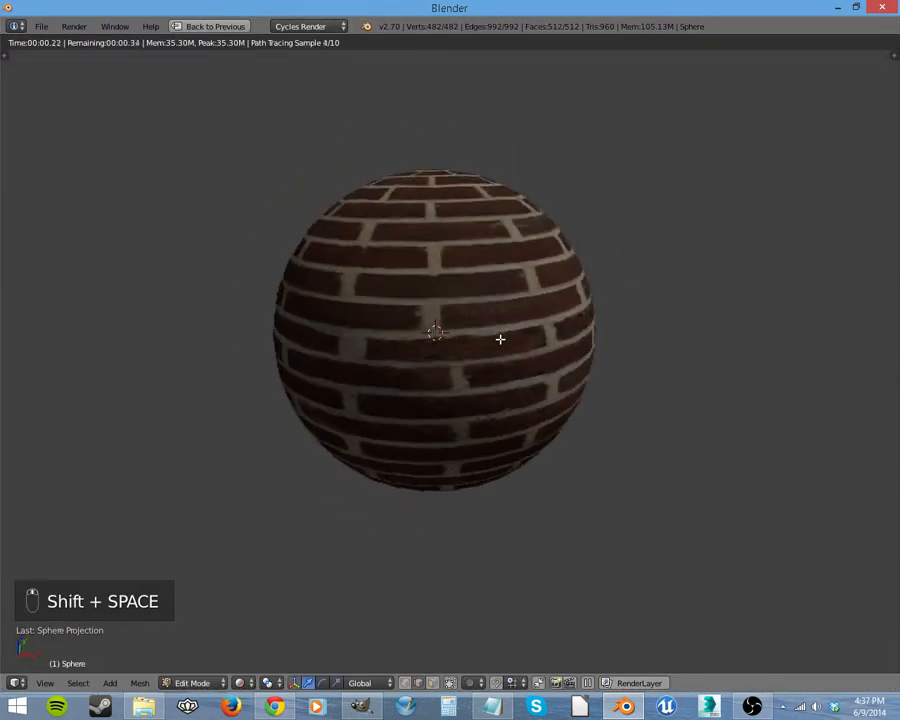
mouse_move(507, 454)
middle_mouse_down()
mouse_move(693, 434)
mouse_move(524, 434)
mouse_move(422, 400)
mouse_move(427, 365)
middle_mouse_up()
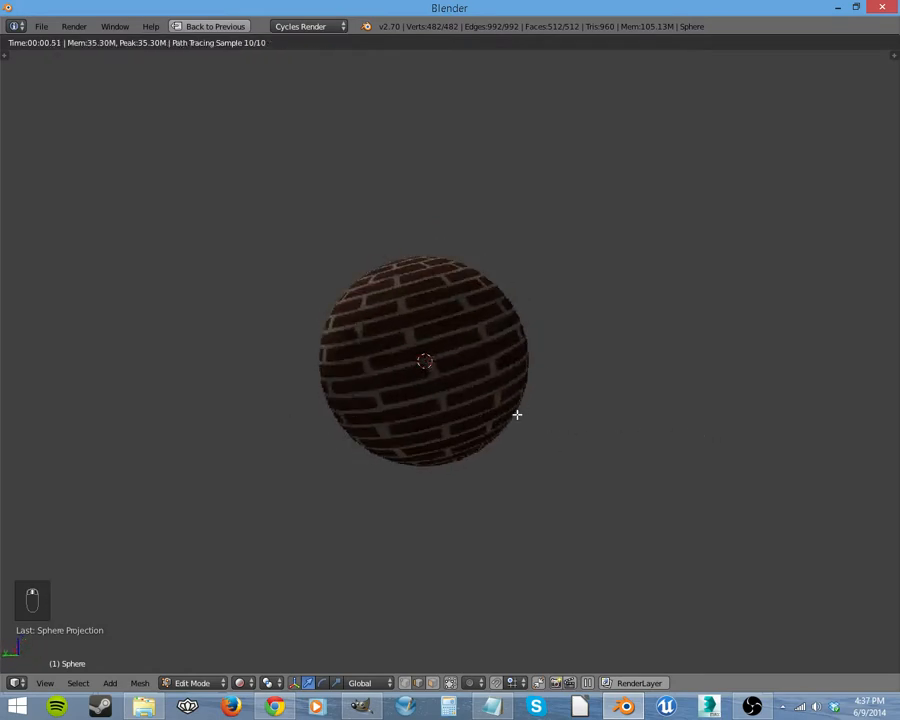
key("shift+space")
scroll(703, 177, "up", 5)
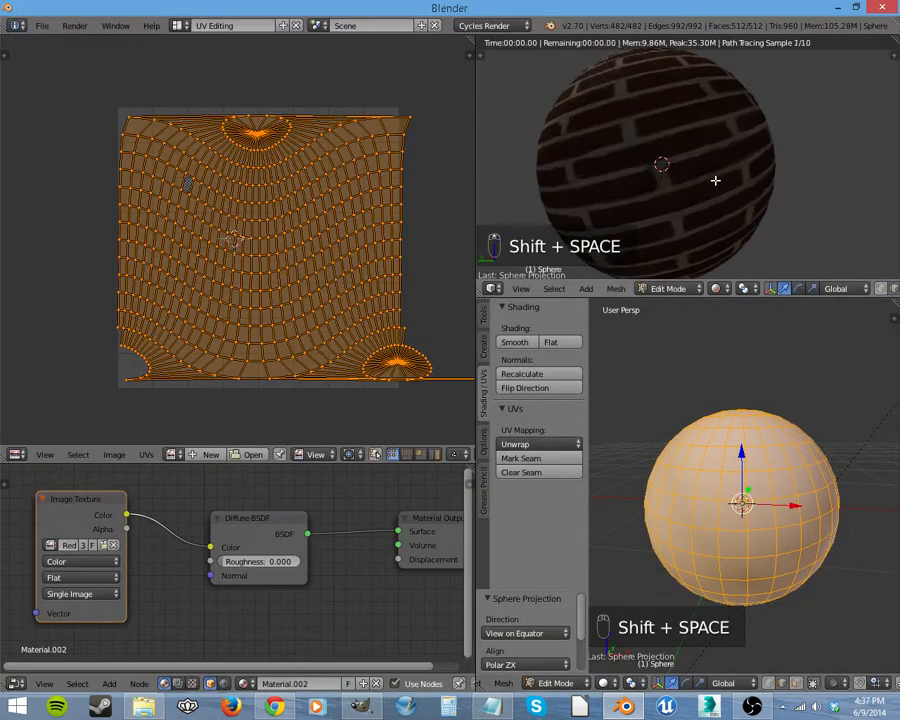
middle_click_drag(690, 193, 515, 220)
mouse_move(721, 153)
middle_mouse_down()
mouse_move(695, 235)
mouse_move(719, 179)
mouse_move(731, 199)
middle_mouse_up()
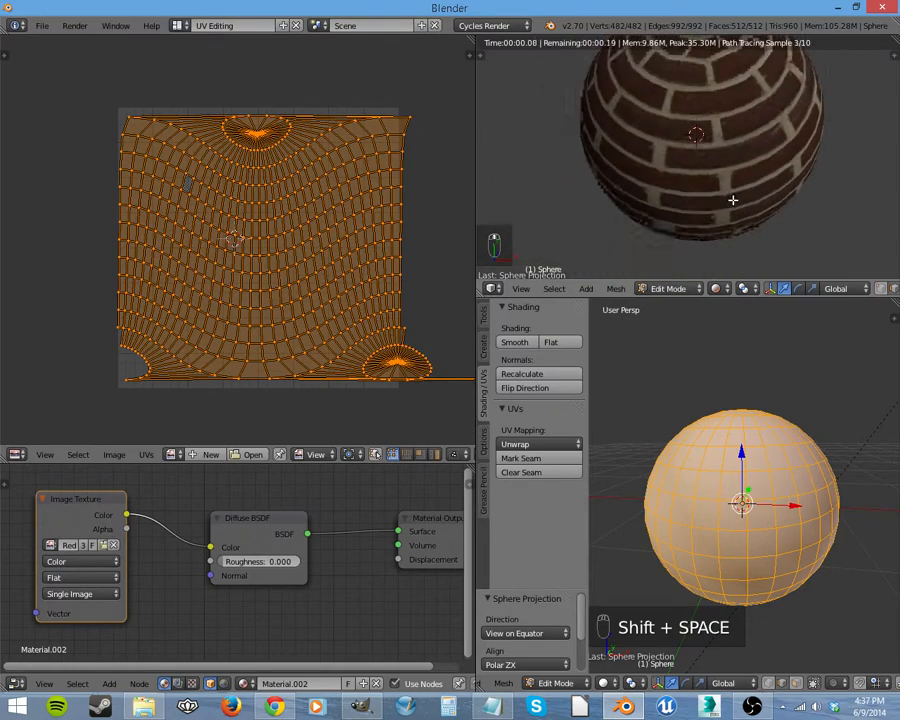
- Mark seams along one horizontal edge loop near the sphere's upper pole and one near its lower pole
right_click(758, 448, "alt")
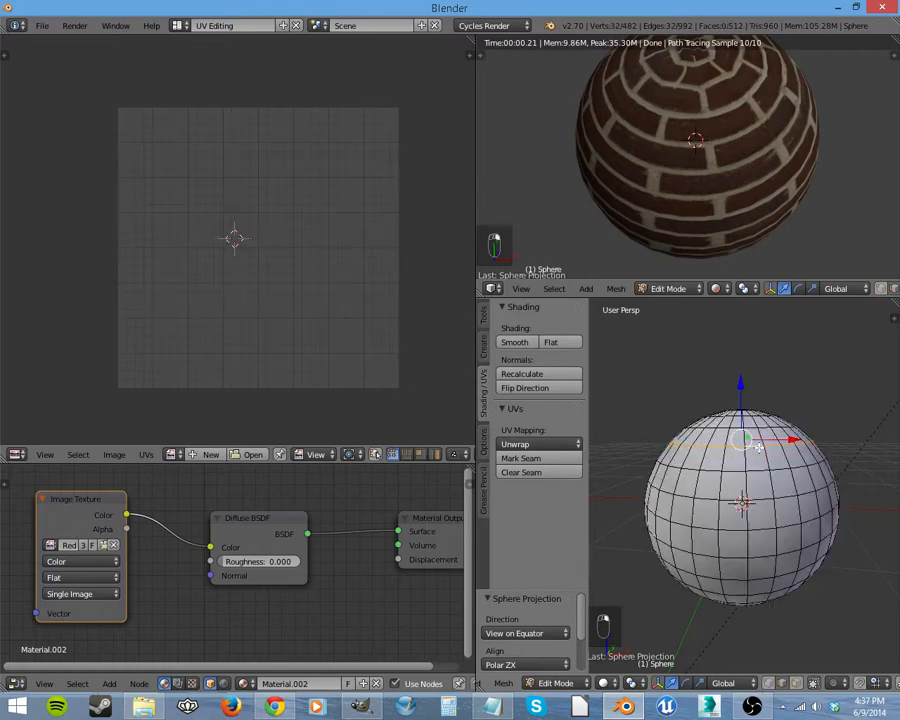
middle_click_drag(806, 490, 797, 359)
right_click(750, 437, "alt")
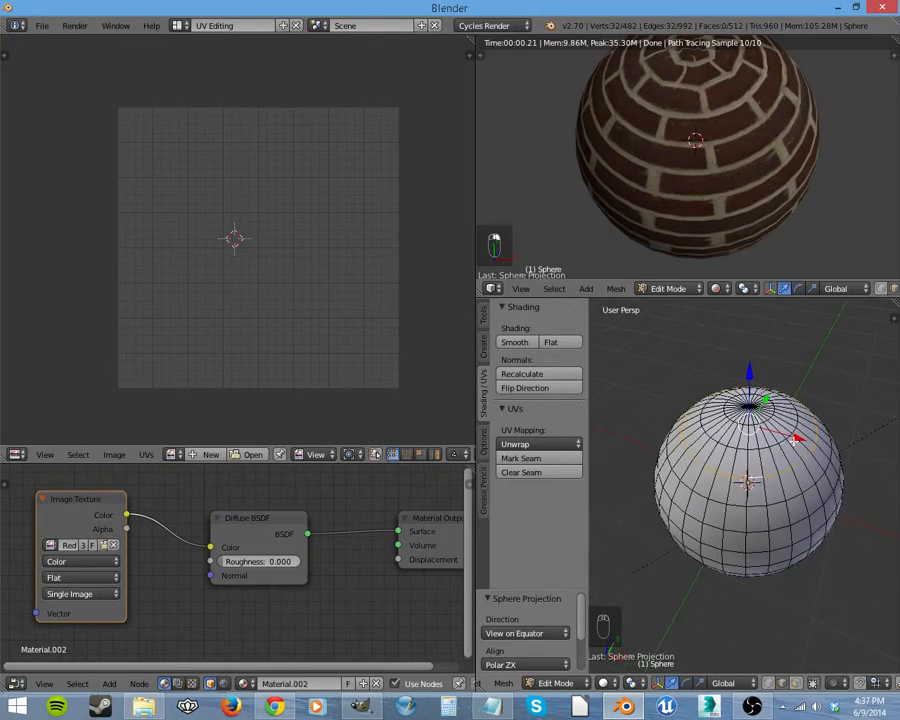
middle_click_drag(790, 508, 778, 664)
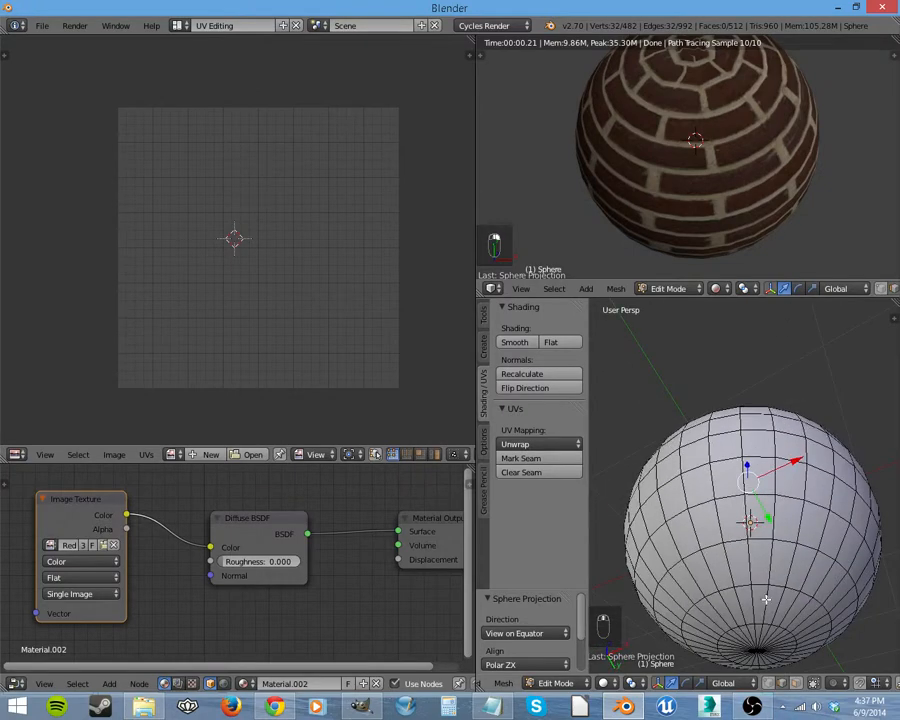
right_click(788, 542, "alt+shift")
middle_click_drag(801, 518, 753, 633)
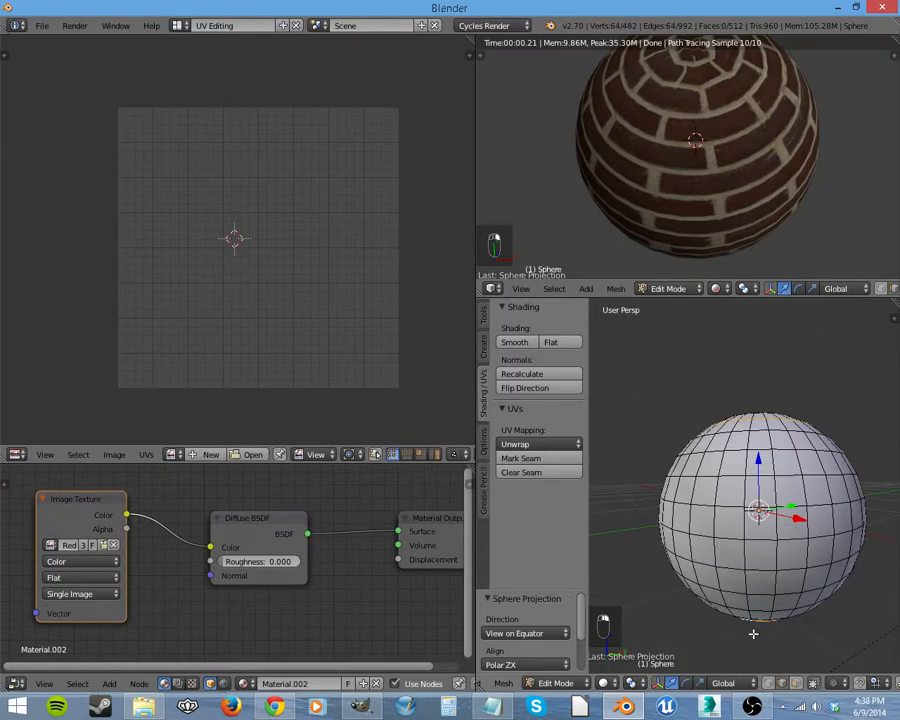
key("ctrl+e")
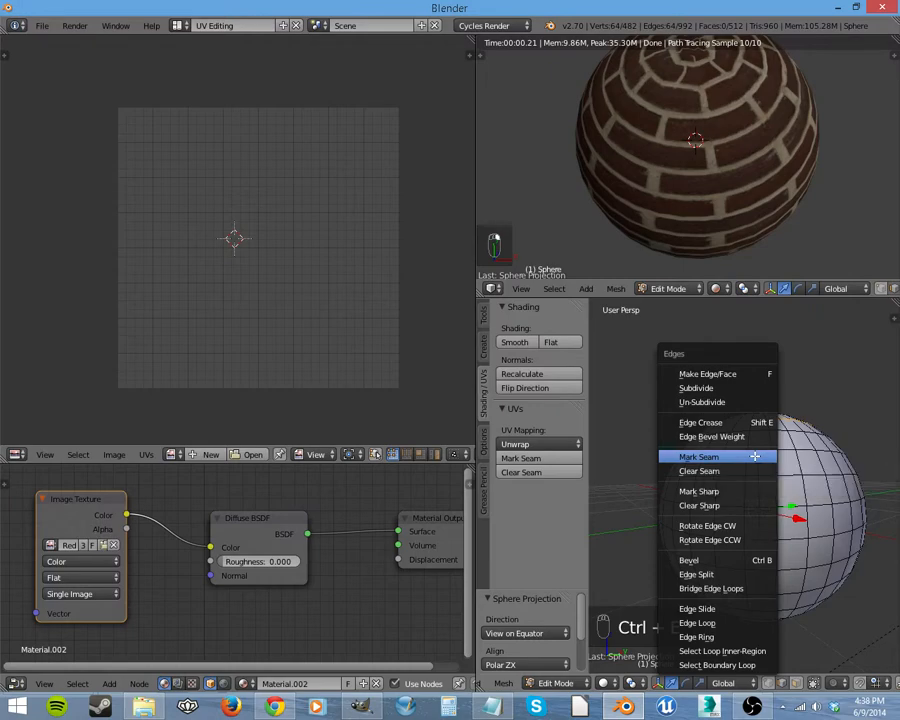
left_click(758, 457)
- Mark a vertical pole-to-pole edge loop on the sphere as a seam
middle_click_drag(761, 489, 671, 515)
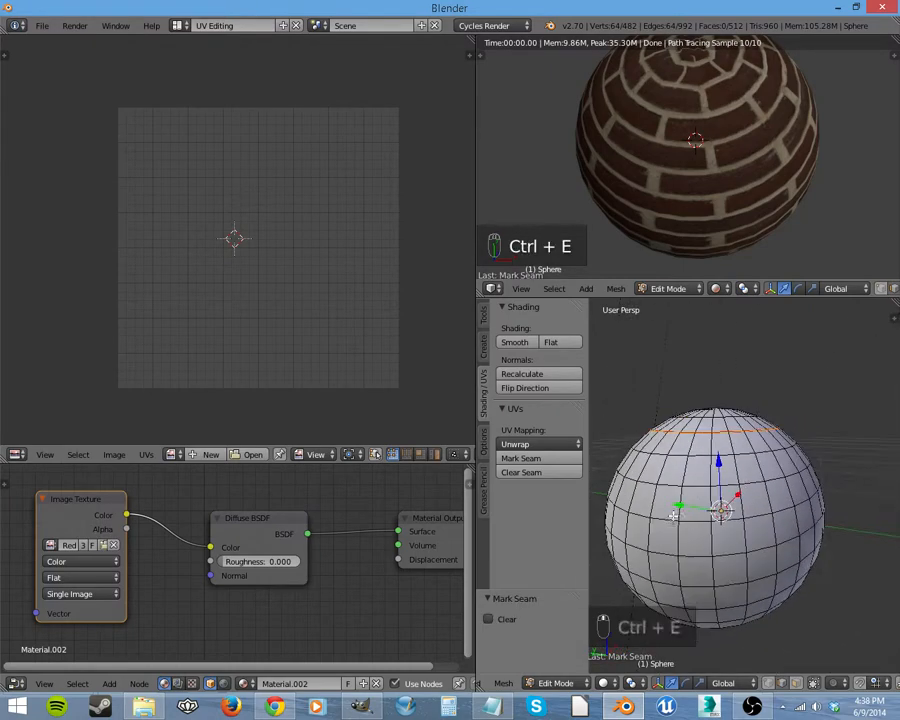
right_click(719, 506, "alt")
middle_click_drag(736, 514, 817, 548)
key("ctrl+e")
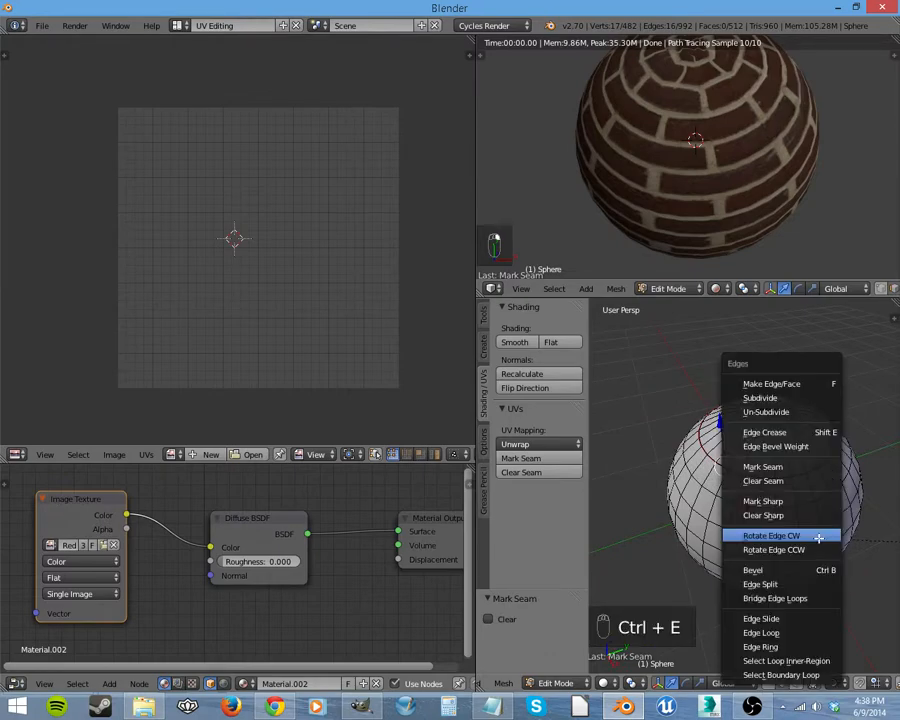
left_click(760, 460)
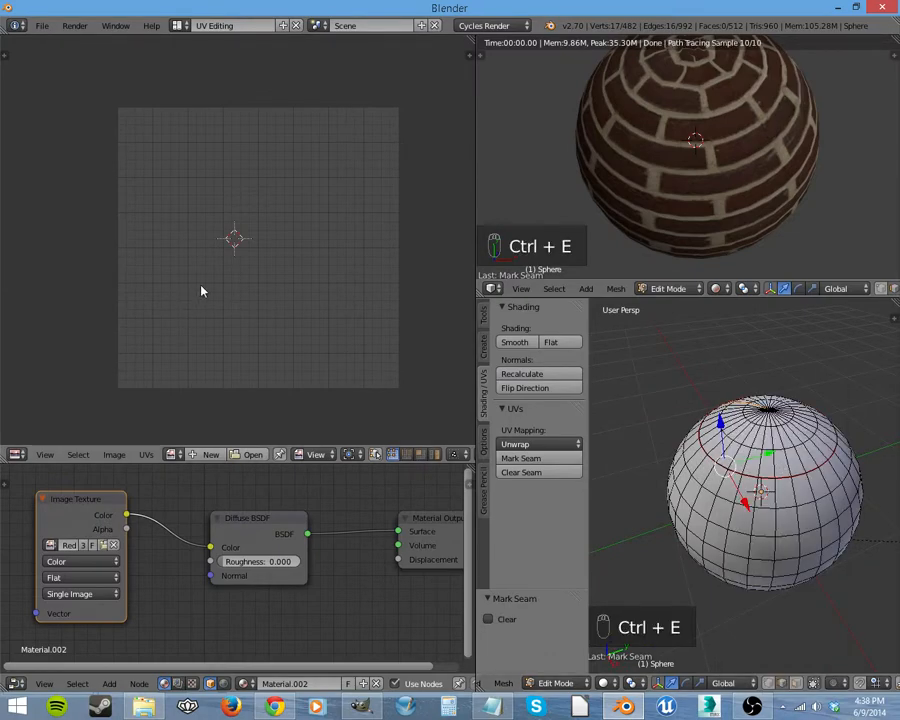
- Select the whole sphere mesh and unwrap it along the marked seams
key("a")
key("a")
key("a")
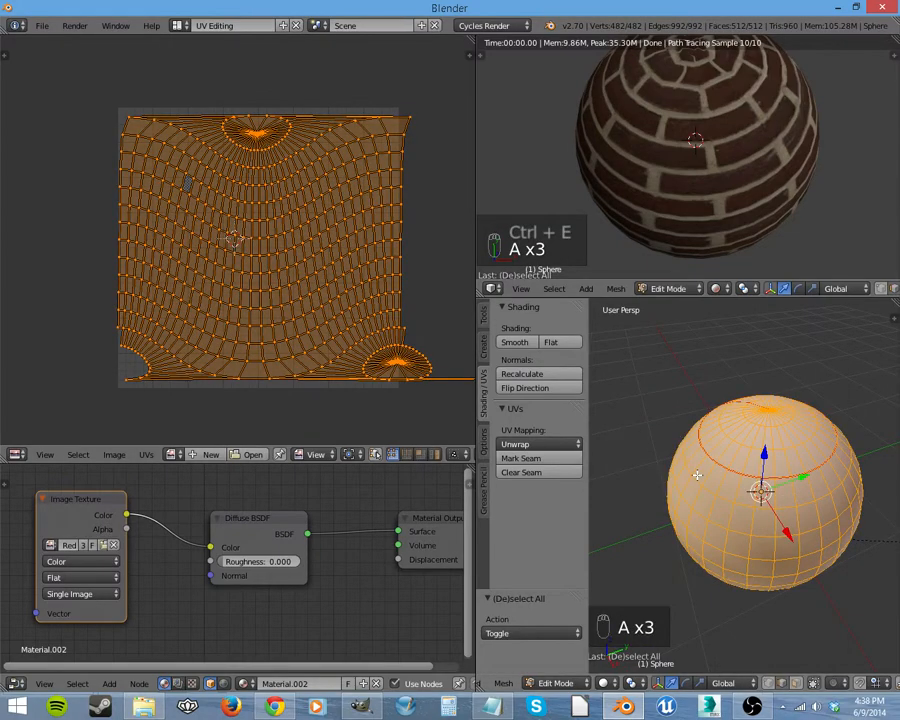
key("u")
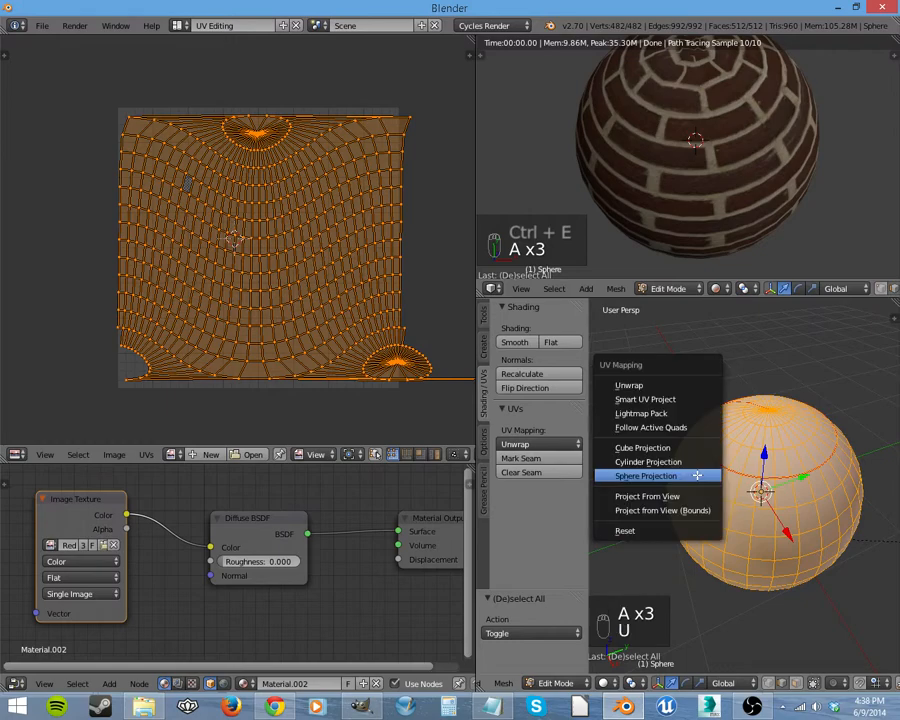
left_click(659, 386)
middle_click_drag(823, 169, 733, 208)
scroll(743, 183, "down", 1)
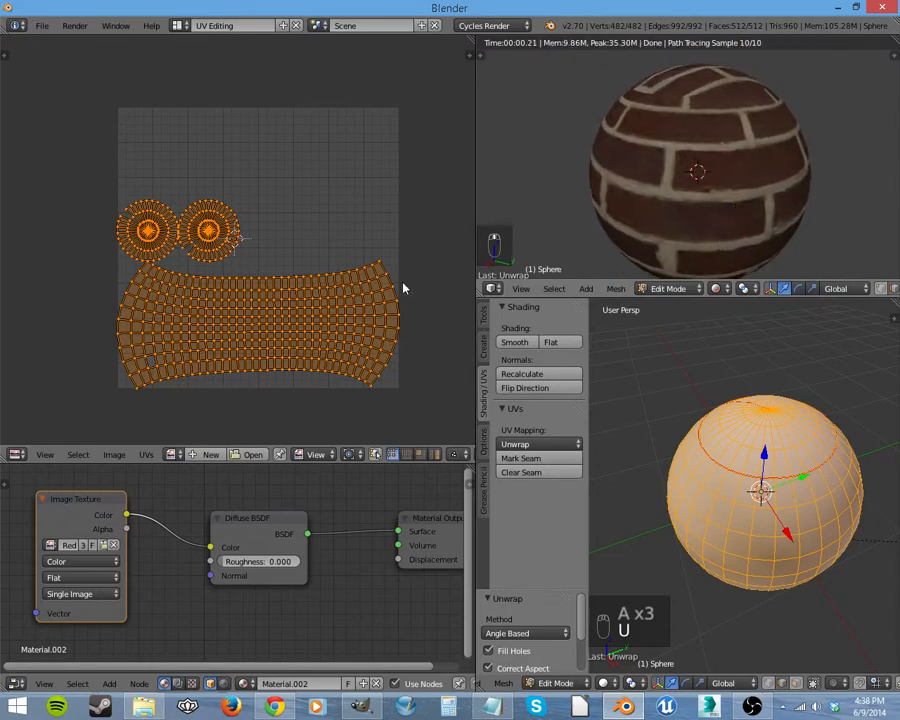
- Pack the sphere's UV islands and rotate them about -88° so the bricks run horizontally
key("ctrl+p")
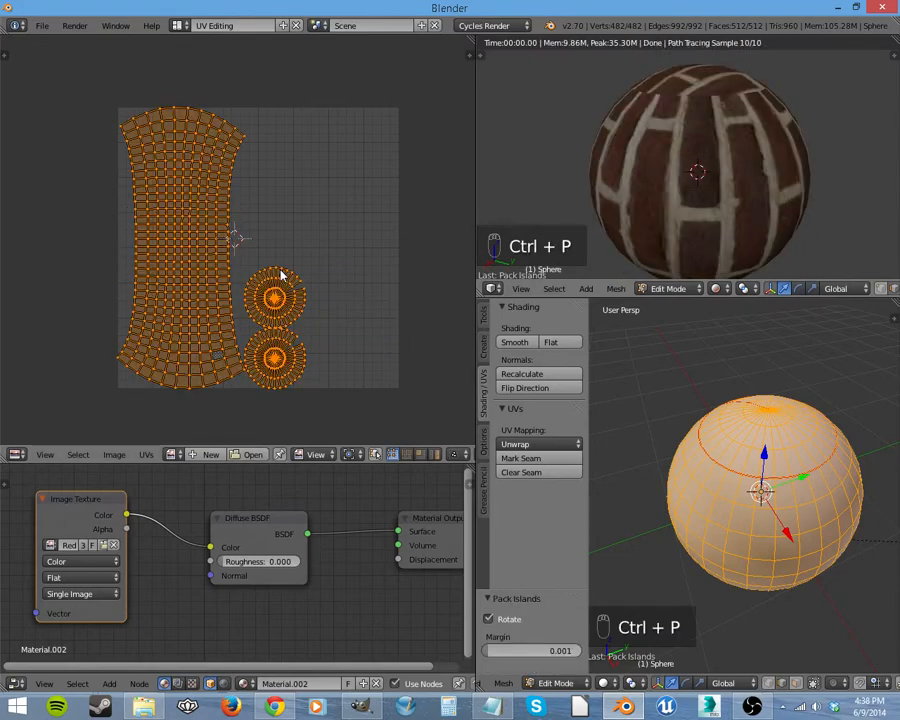
middle_click_drag(736, 168, 685, 237)
middle_click_drag(638, 210, 768, 216)
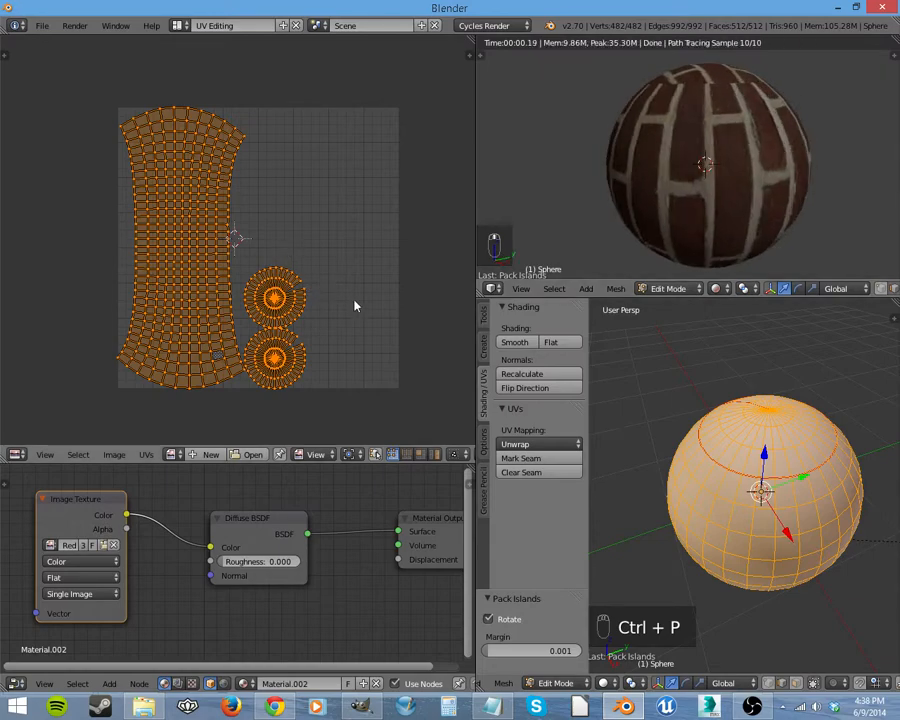
key("r")
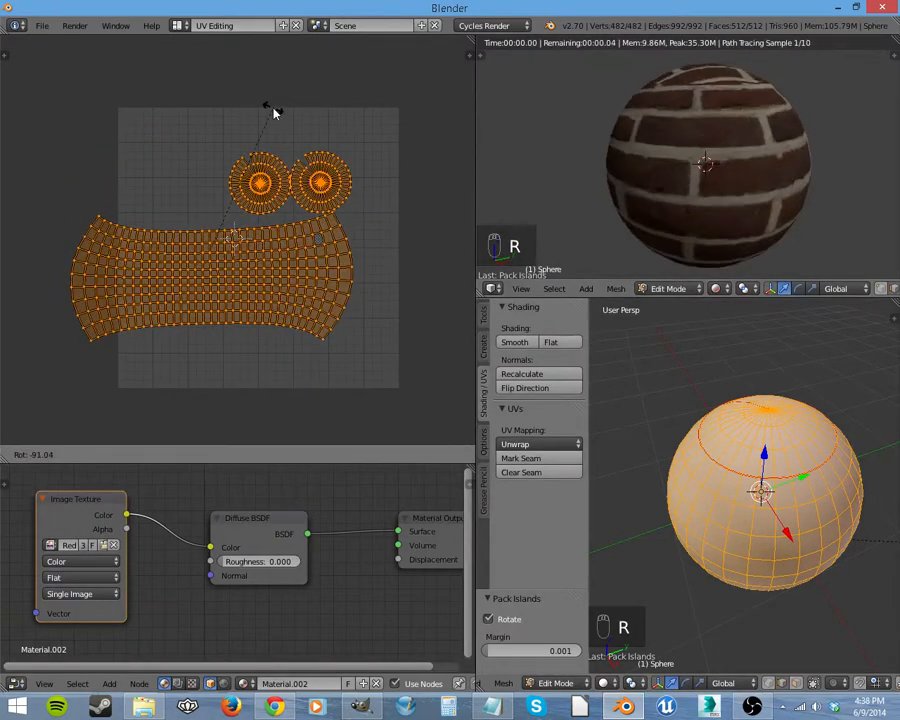
left_click(280, 118)
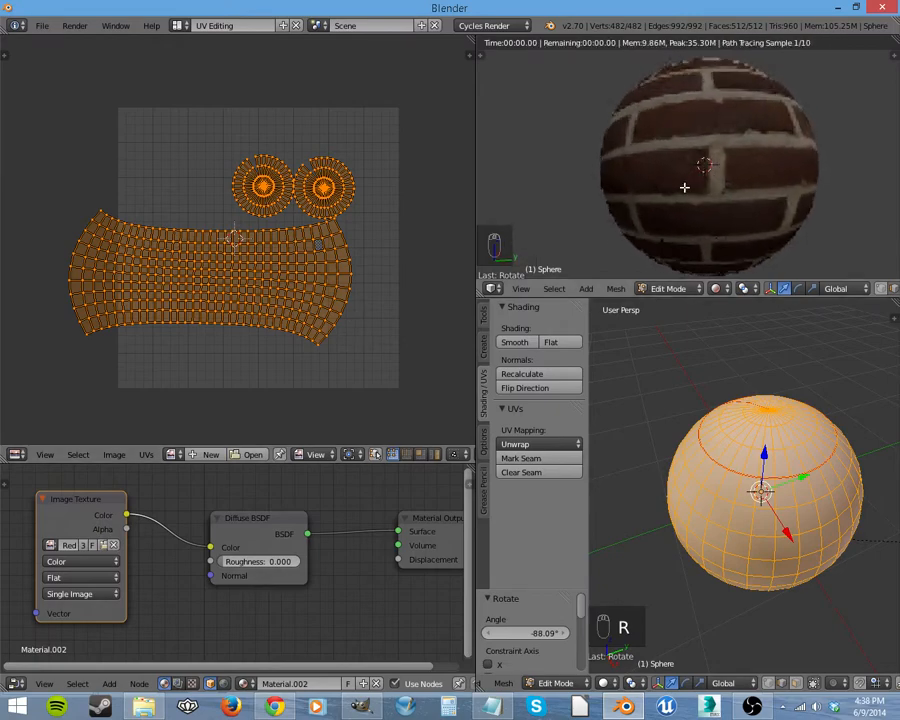
- Inspect the rendered brick sphere from several sides, including the texture break along its vertical seam
scroll(698, 207, "down", 1)
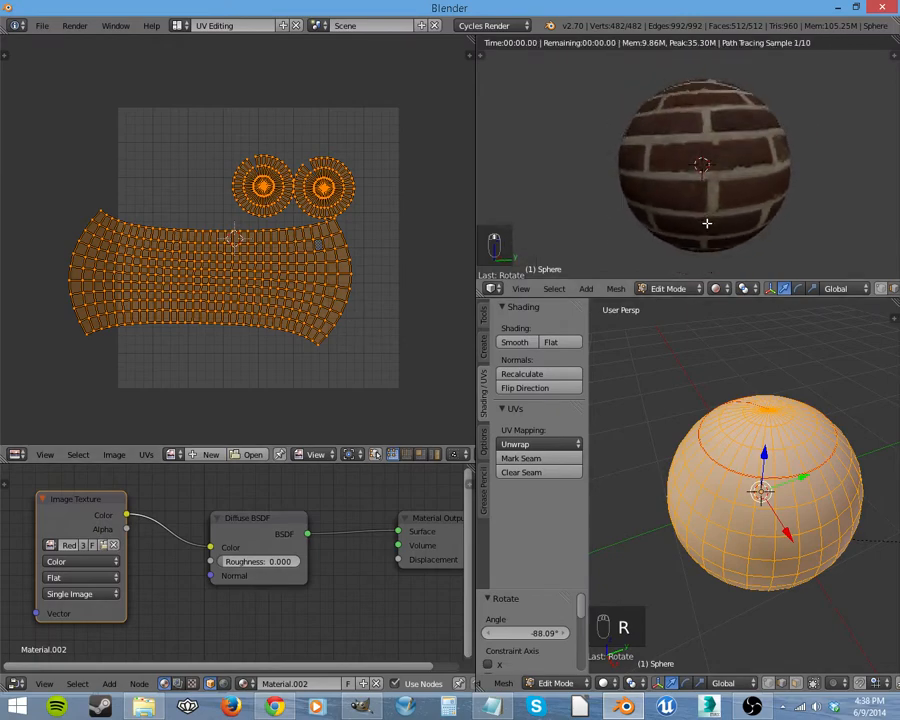
middle_click_drag(707, 223, 701, 237)
middle_click_drag(724, 179, 713, 110)
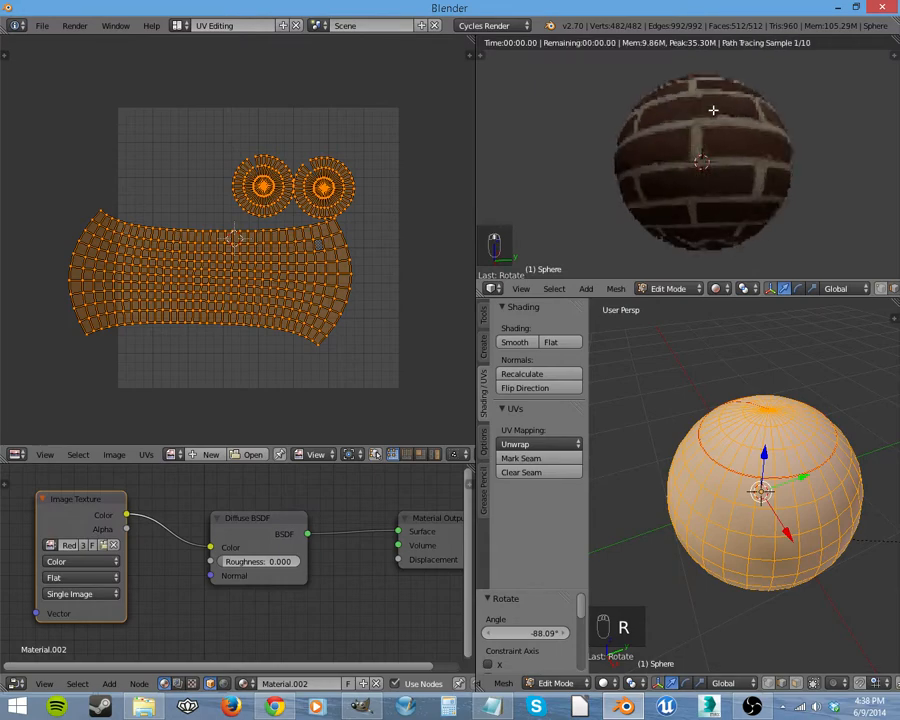
mouse_move(713, 241)
middle_mouse_down()
mouse_move(715, 213)
mouse_move(715, 232)
middle_mouse_up()
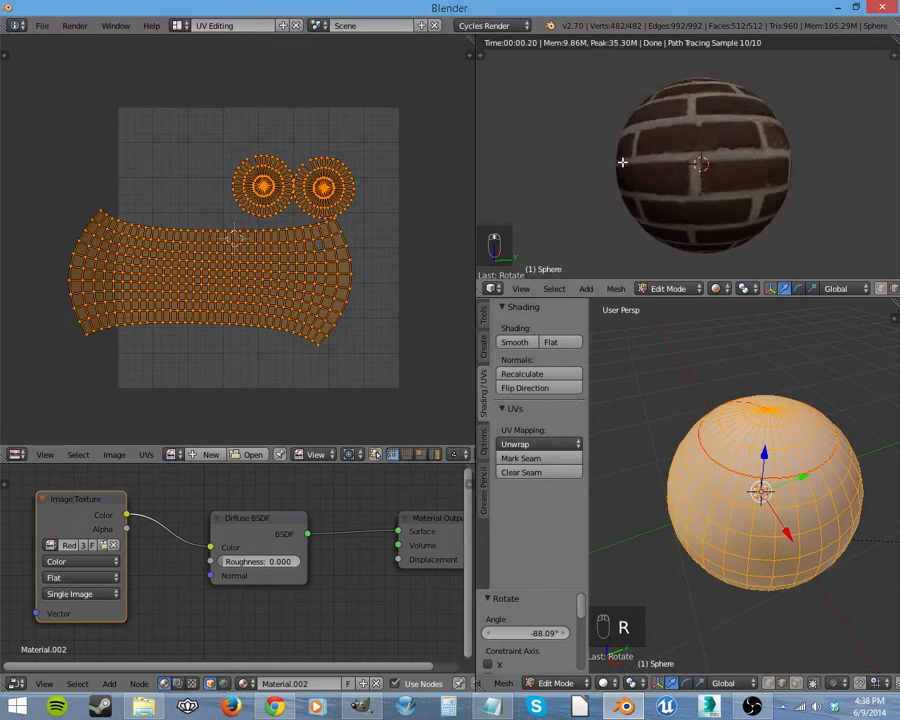
middle_click_drag(687, 167, 536, 187)
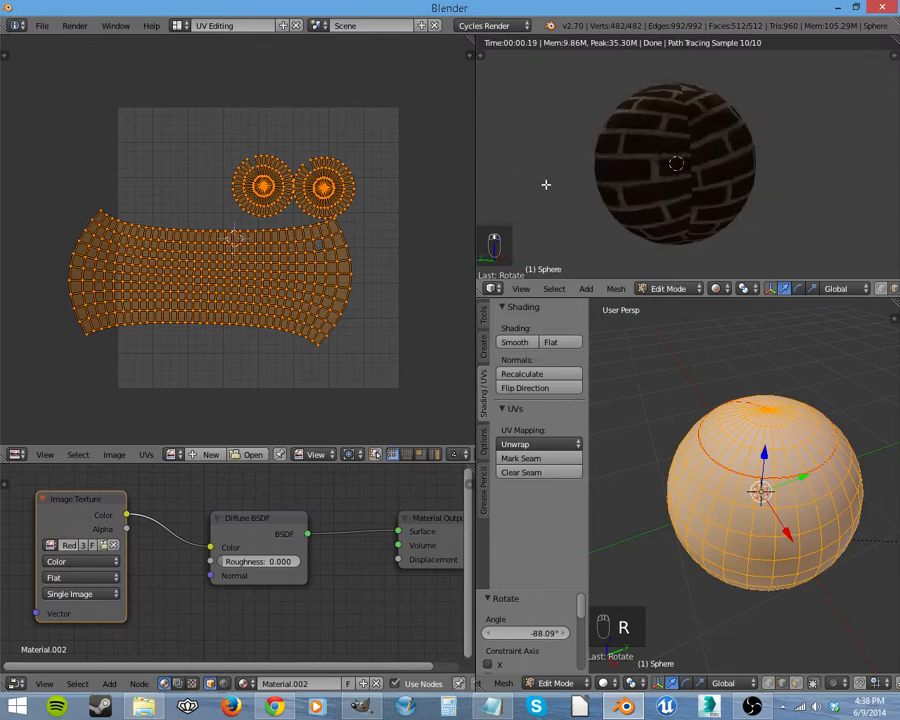
middle_click_drag(703, 221, 691, 233)
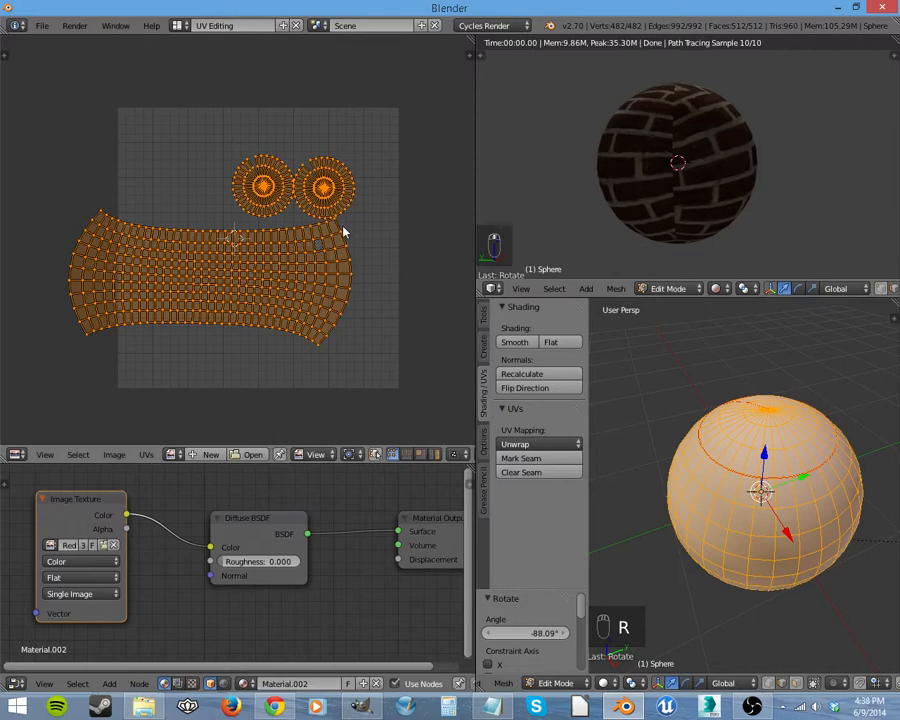
- Select both curved end edges of the large UV island and try scaling them along Y
right_click(349, 254, "alt")
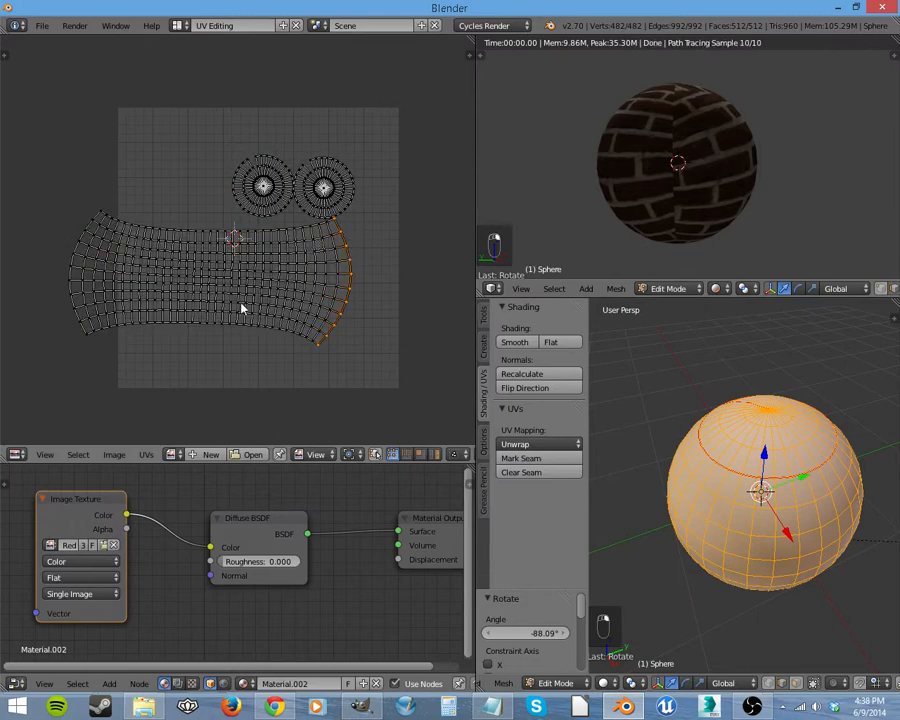
right_click(71, 287, "alt+shift")
key("s")
key("x")
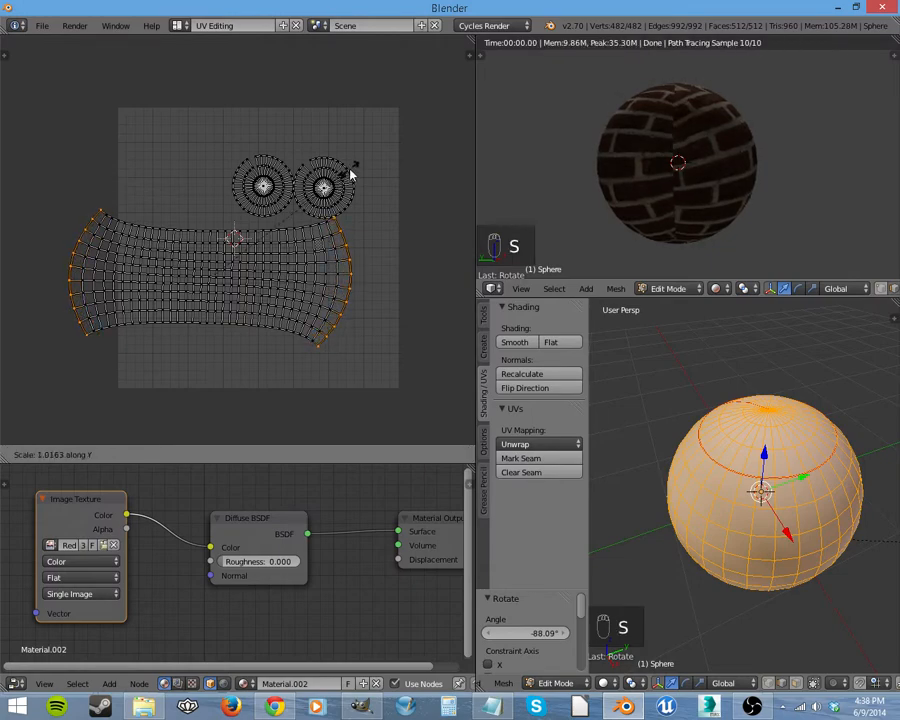
key("y")
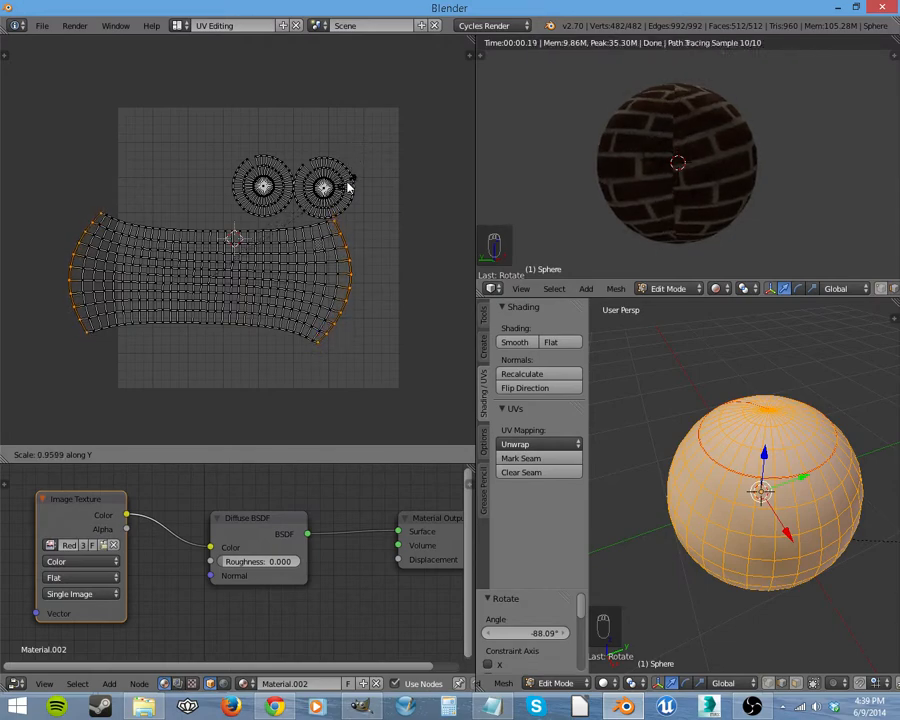
left_click(363, 191)
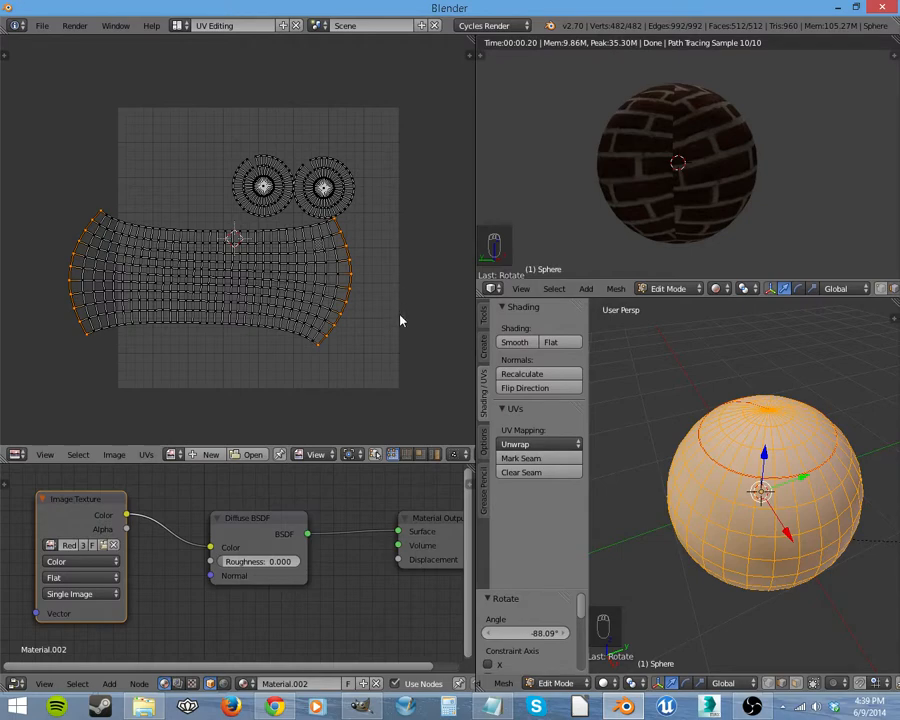
- Clear the seam from the vertical edges running from each pole to its horizontal seam loop
middle_click_drag(671, 242, 560, 256)
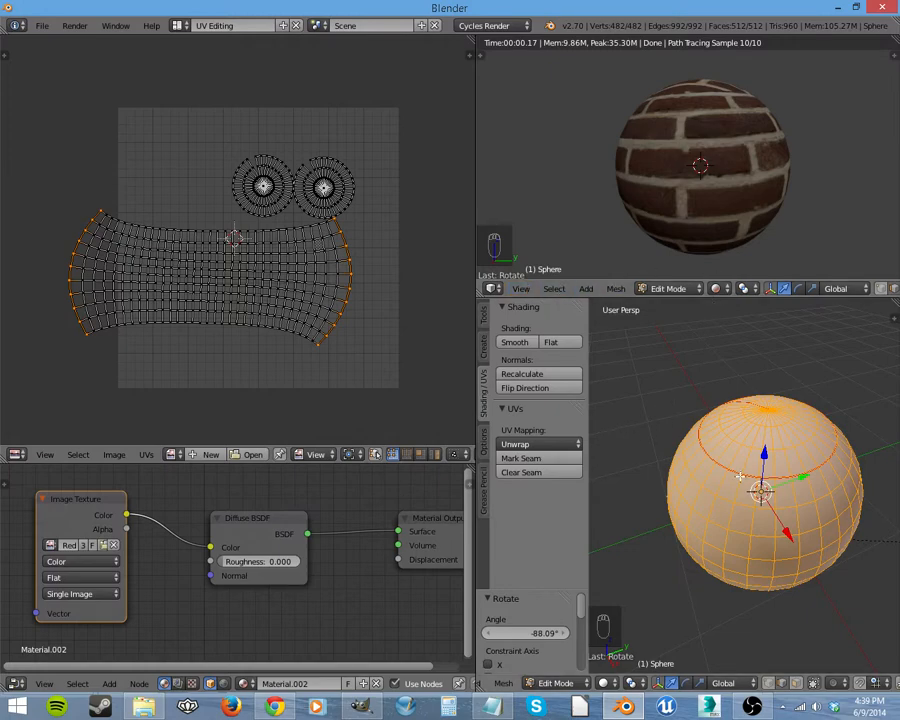
middle_click_drag(604, 434, 880, 550)
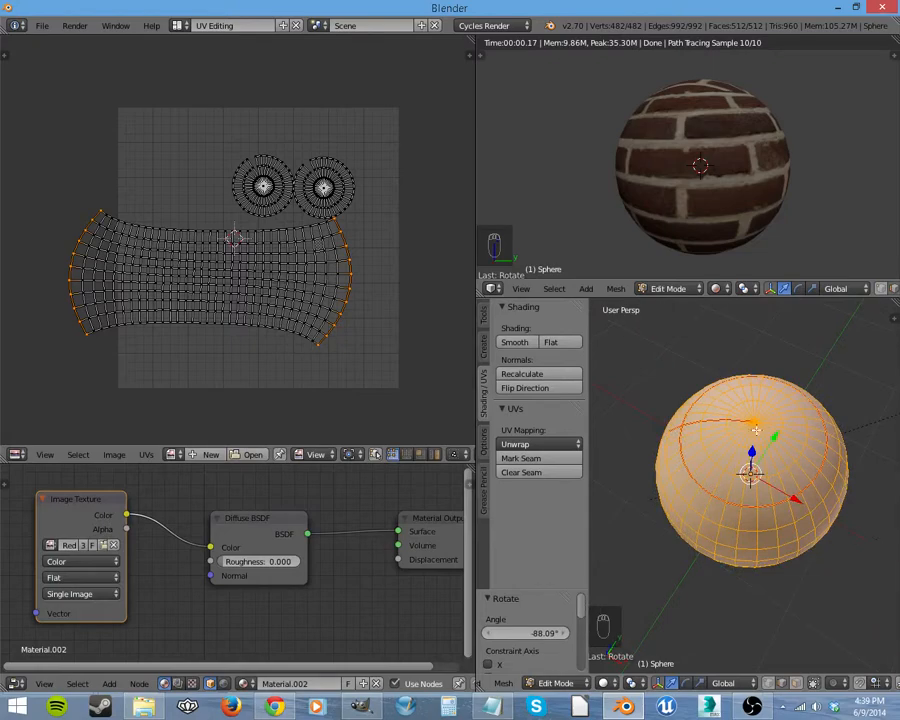
right_click(731, 422)
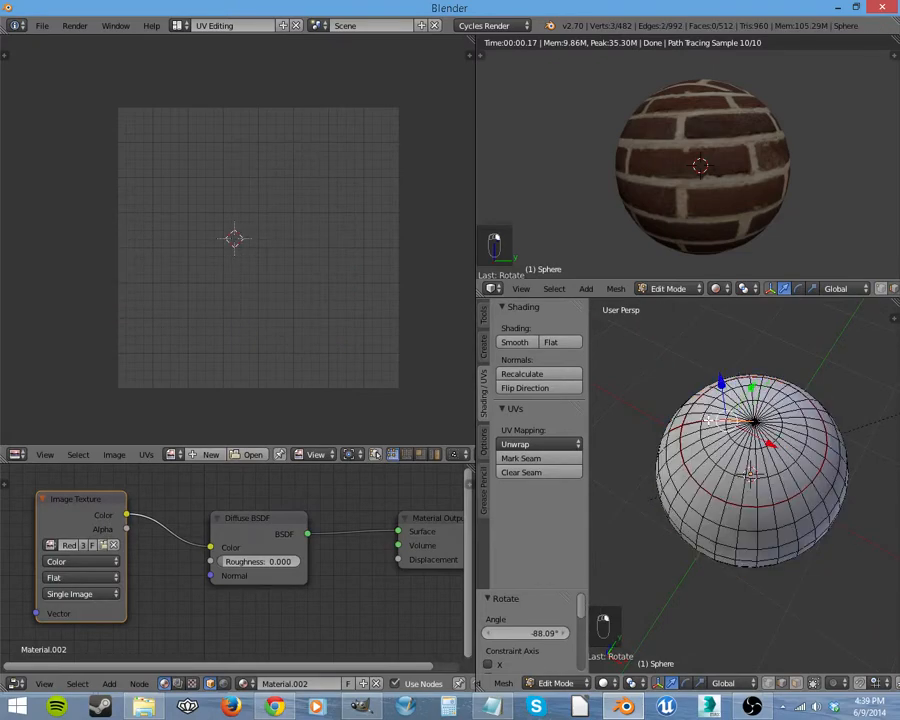
middle_click_drag(706, 414, 791, 609)
right_click(681, 597, "shift")
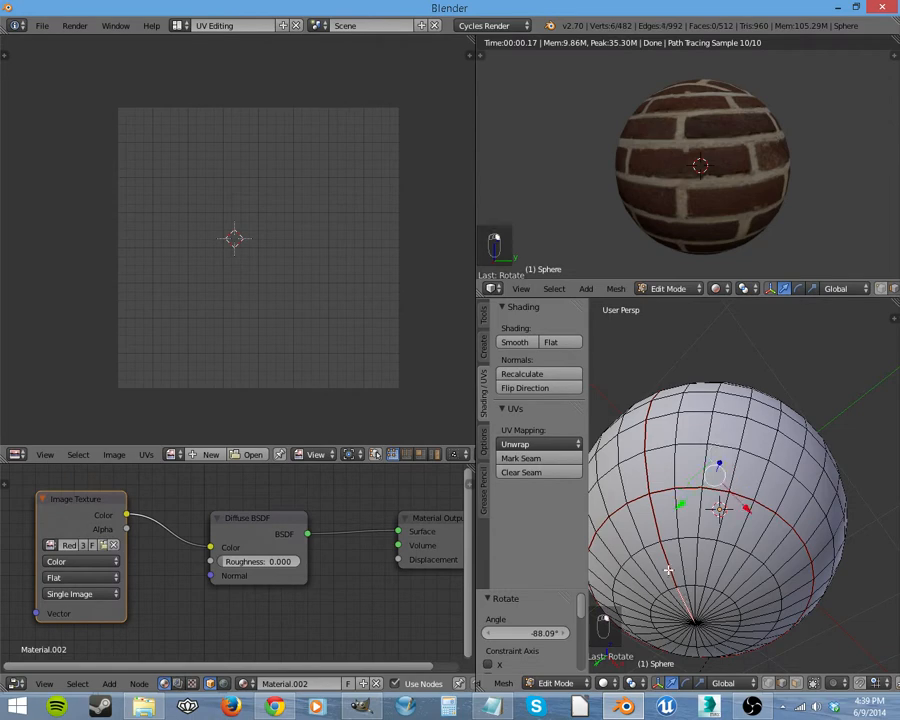
key("ctrl+e")
left_click(680, 514)
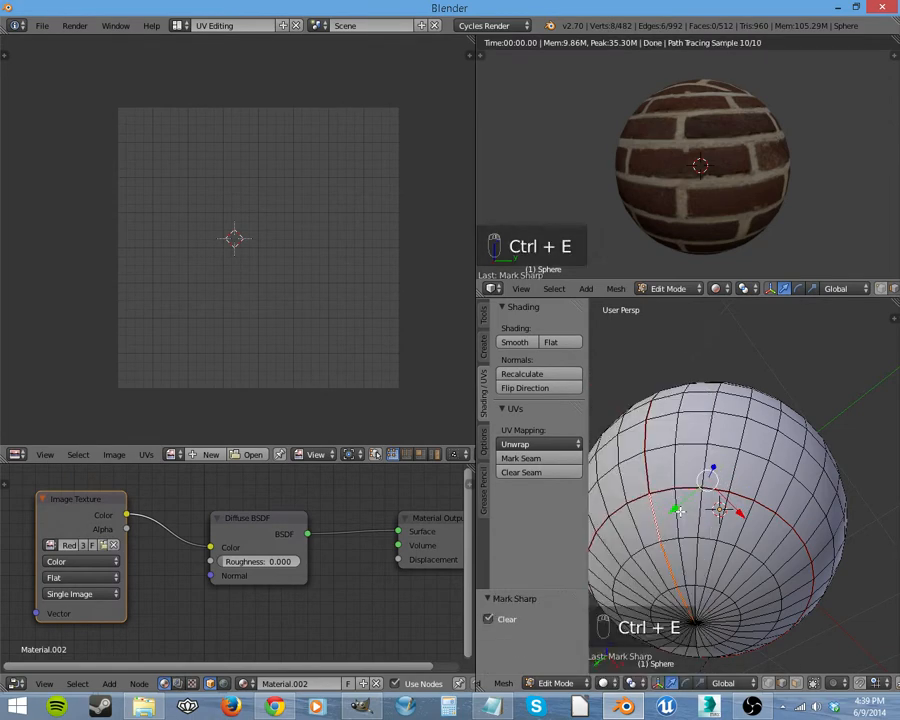
key("ctrl+e")
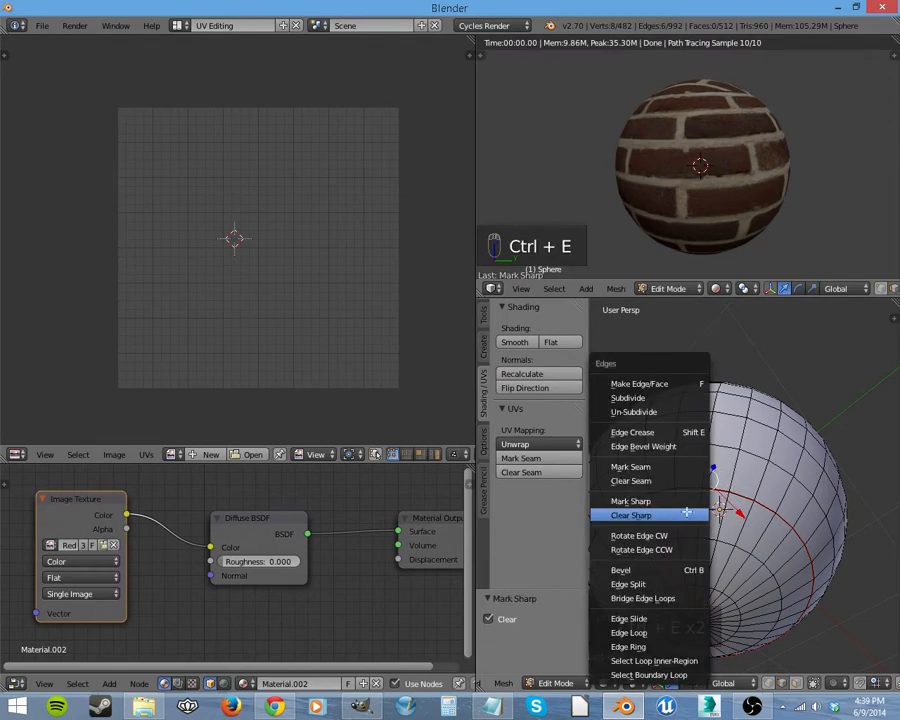
left_click(677, 480)
- Select the whole sphere mesh, unwrap it again along the remaining seams and check the rendered bricks
middle_click_drag(677, 480, 750, 540)
key("a")
key("a")
key("a")
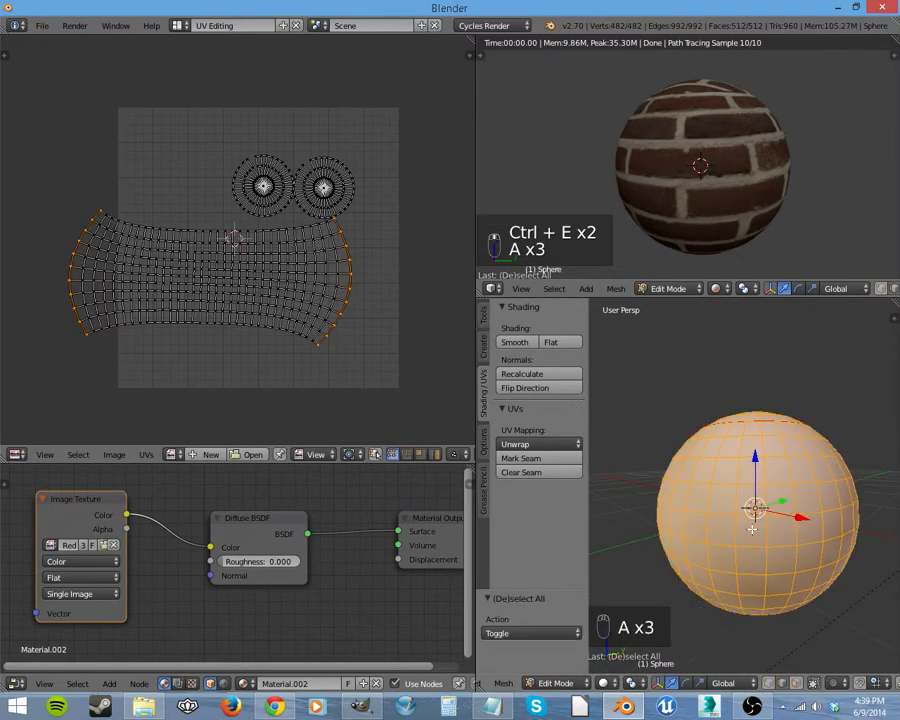
key("u")
left_click(752, 530)
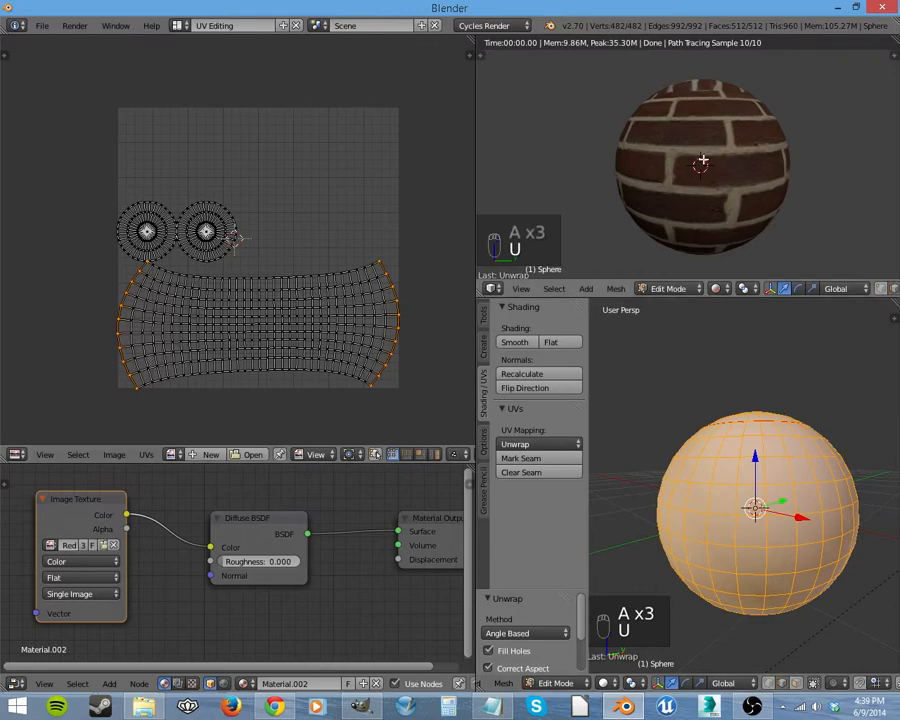
middle_click_drag(702, 160, 815, 127)
middle_click_drag(729, 199, 741, 183)
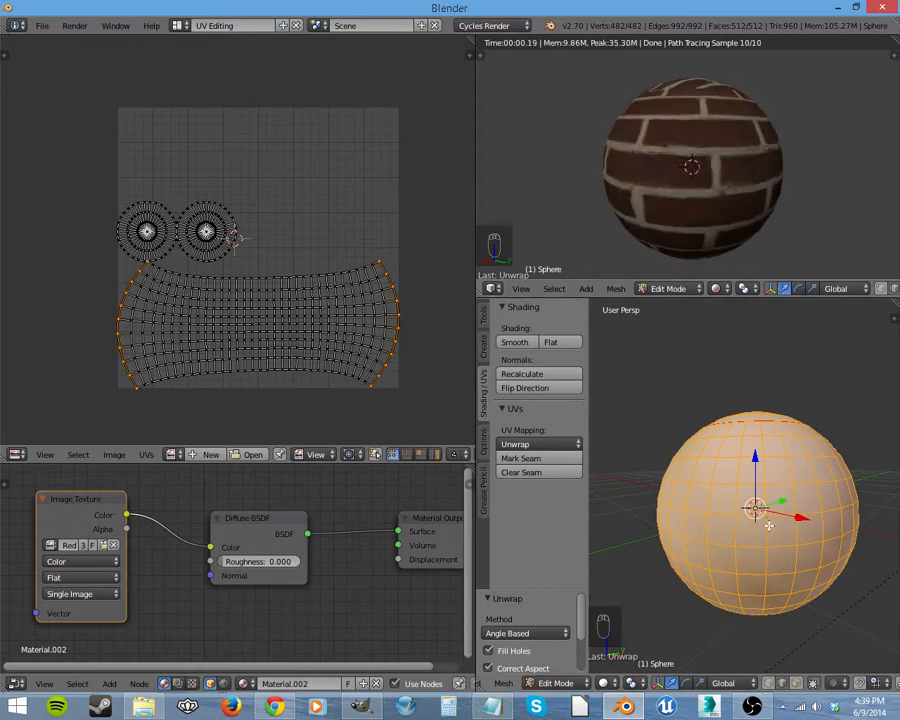
middle_click_drag(756, 512, 662, 536)
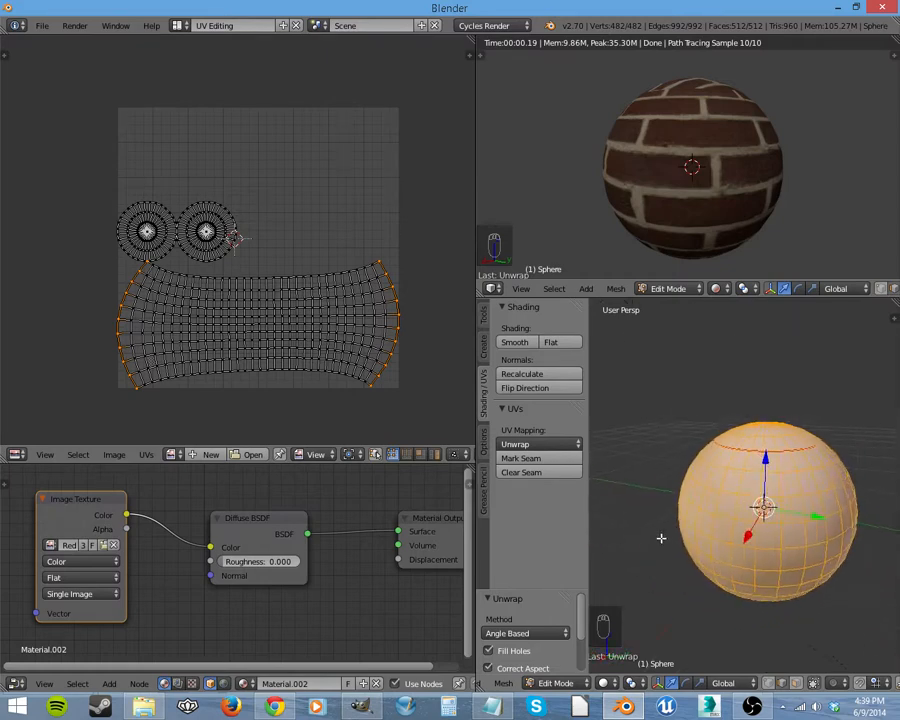